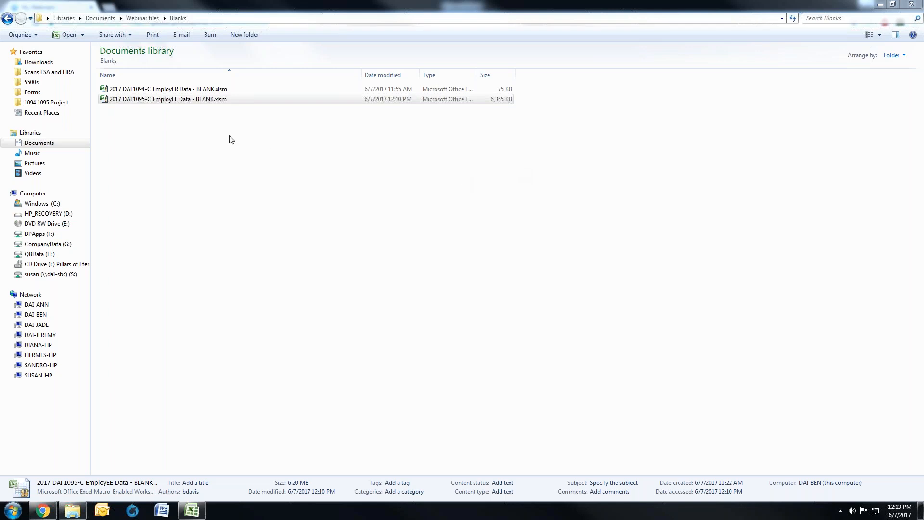
Step: Open the workbook 2017 DAI 1095-C EmployEE Data - BLANK.xlsm and enable its macro content
{"action": "left_click", "coordinate": [167, 103]}
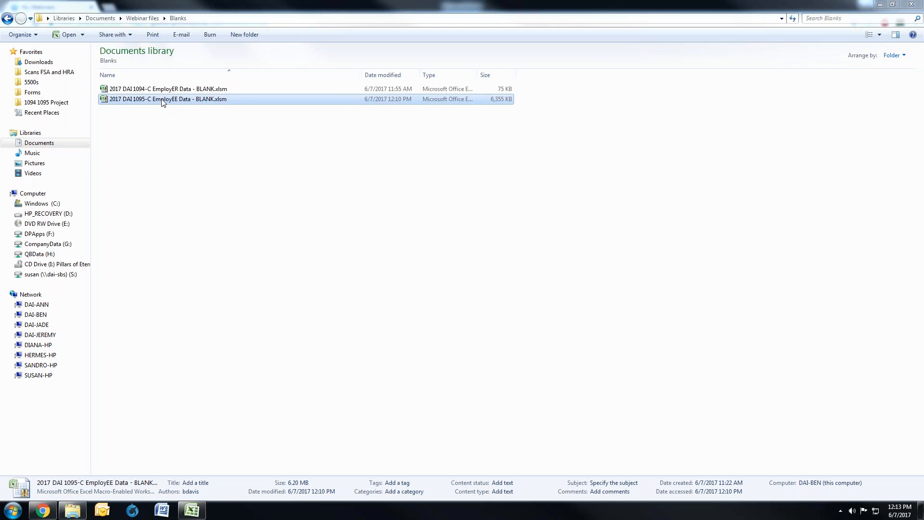
{"action": "double_click", "coordinate": [163, 100]}
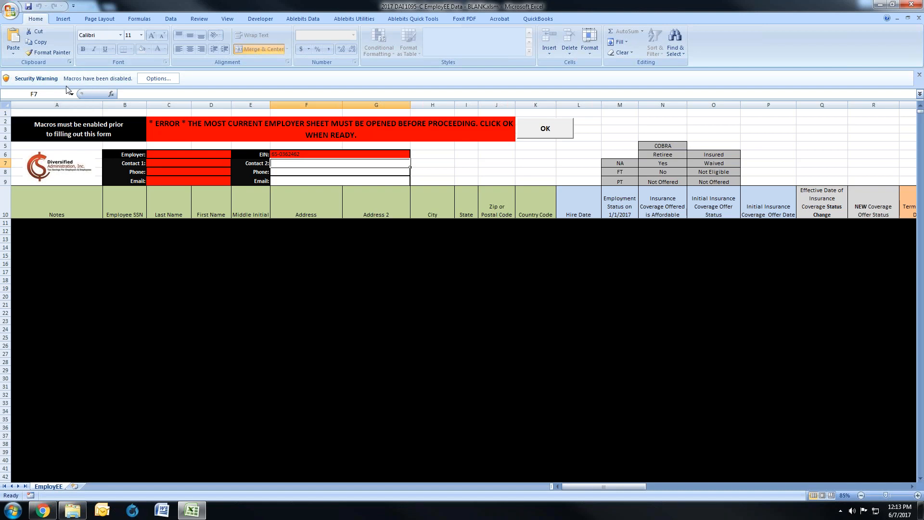
{"action": "left_click", "coordinate": [153, 80]}
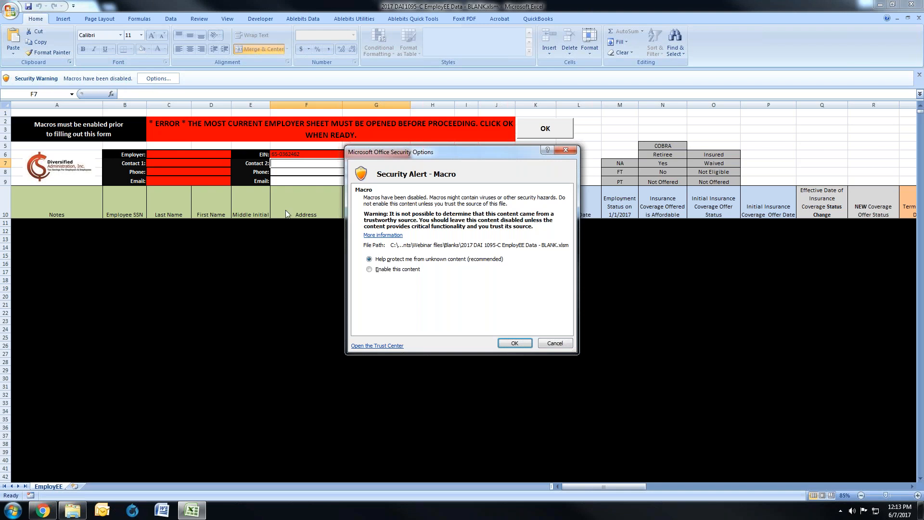
{"action": "left_click", "coordinate": [369, 270]}
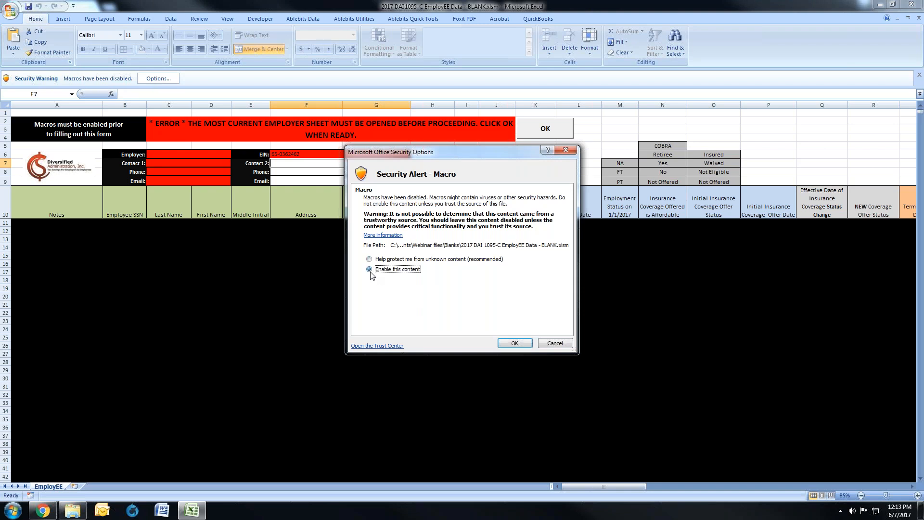
{"action": "left_click", "coordinate": [515, 343]}
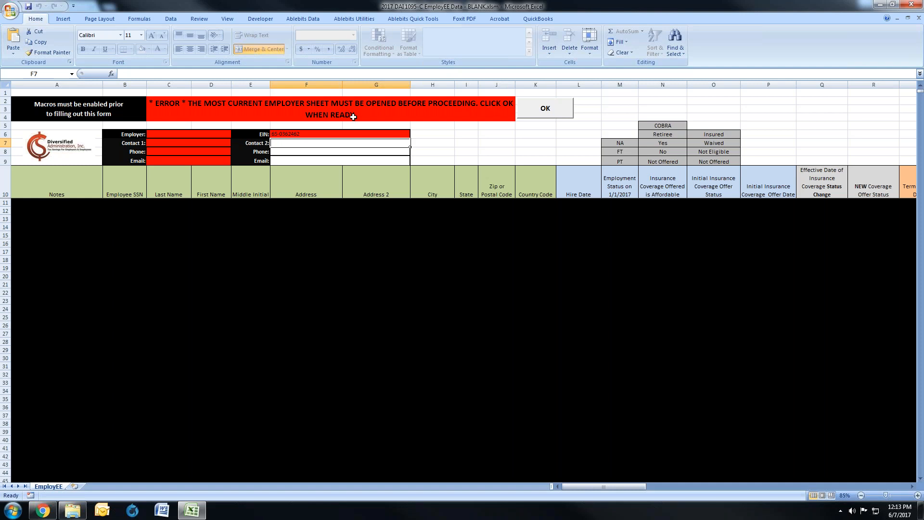
Step: Open the workbook 2017 DAI 1094-C EmployER Data - BLANK.xlsm from the Blanks folder and enable its macro content
{"action": "left_click", "coordinate": [73, 510]}
{"action": "double_click", "coordinate": [212, 99]}
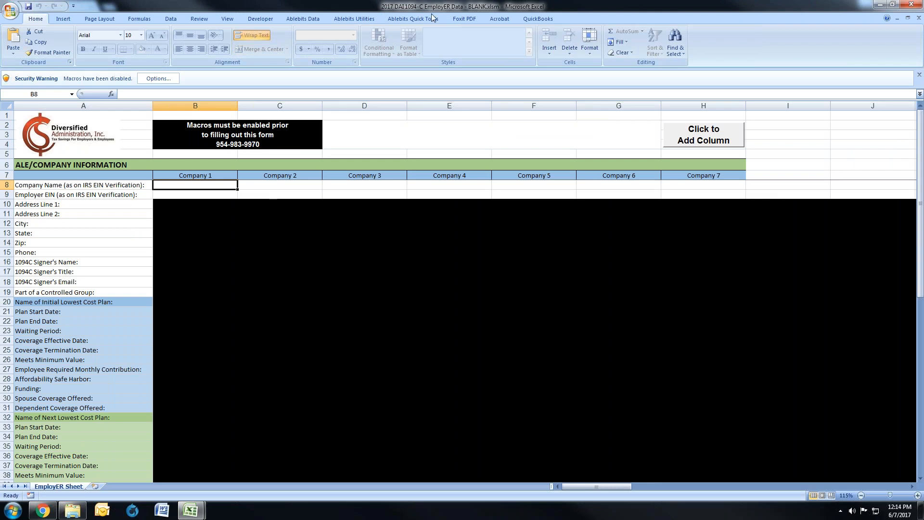
{"action": "left_click", "coordinate": [159, 78]}
{"action": "left_click", "coordinate": [403, 271]}
{"action": "left_click", "coordinate": [527, 342]}
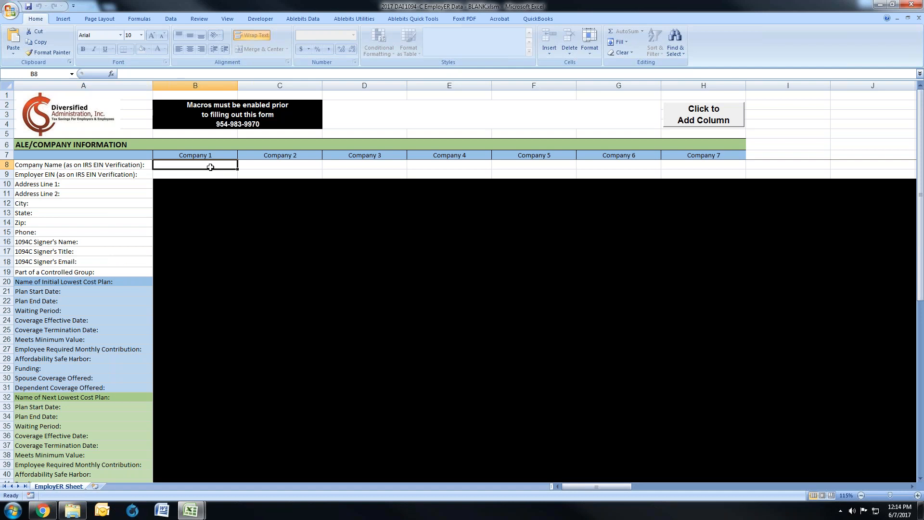
Step: Enter Diversified Administration, Inc. as the company name for Company 1
{"action": "type", "text": "Div"}
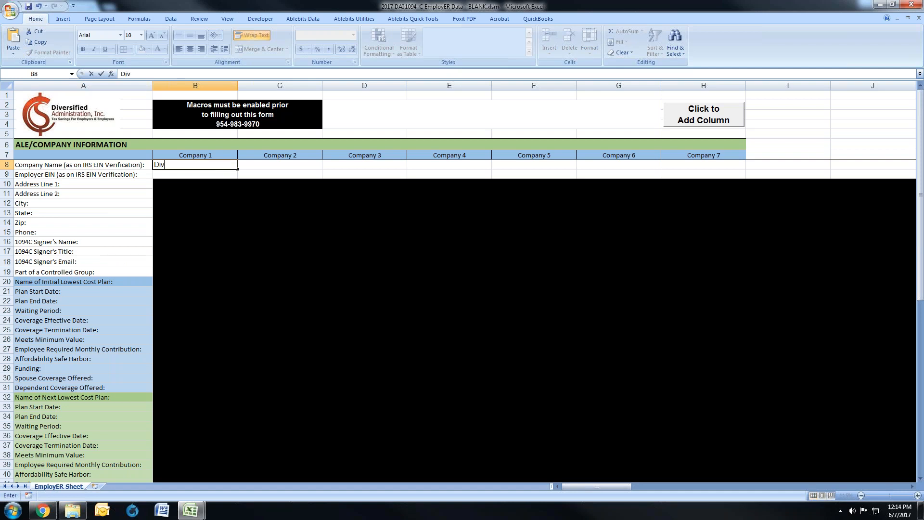
{"action": "type", "text": "cersified Adm"}
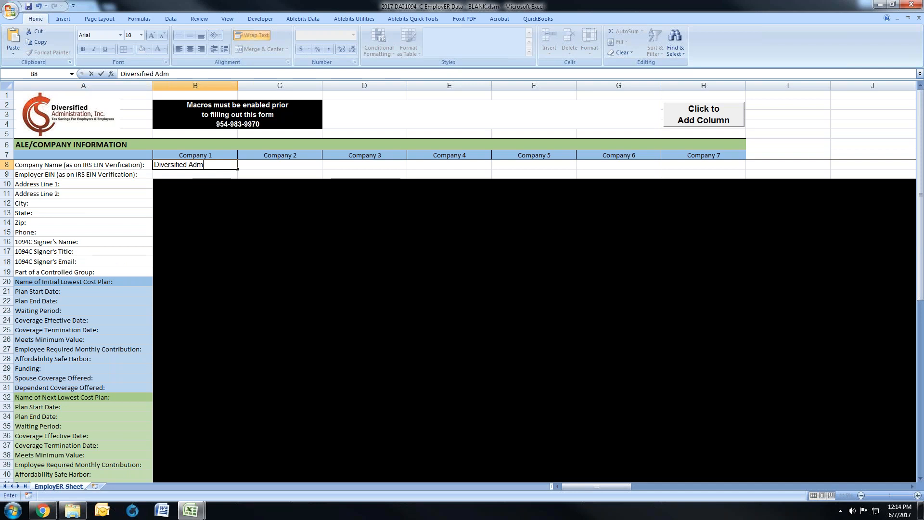
{"action": "type", "text": "inistration, Inc."}
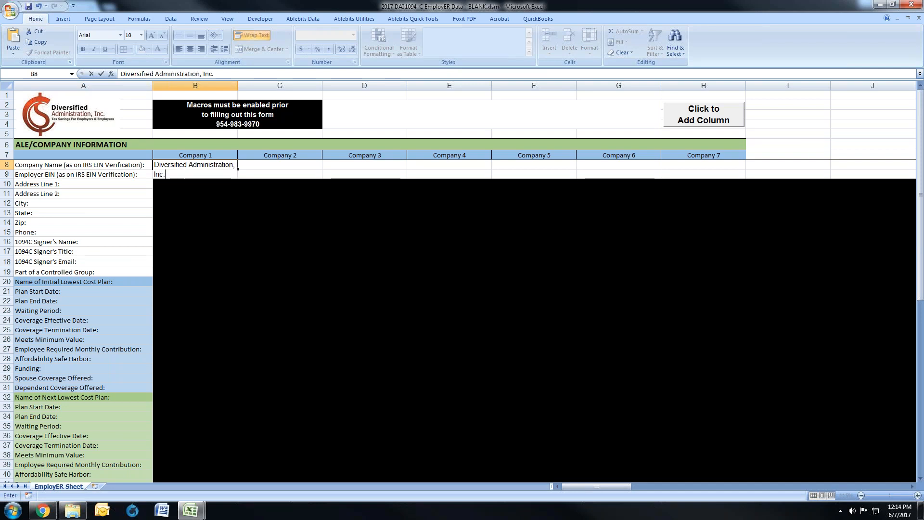
{"action": "key", "text": "Return"}
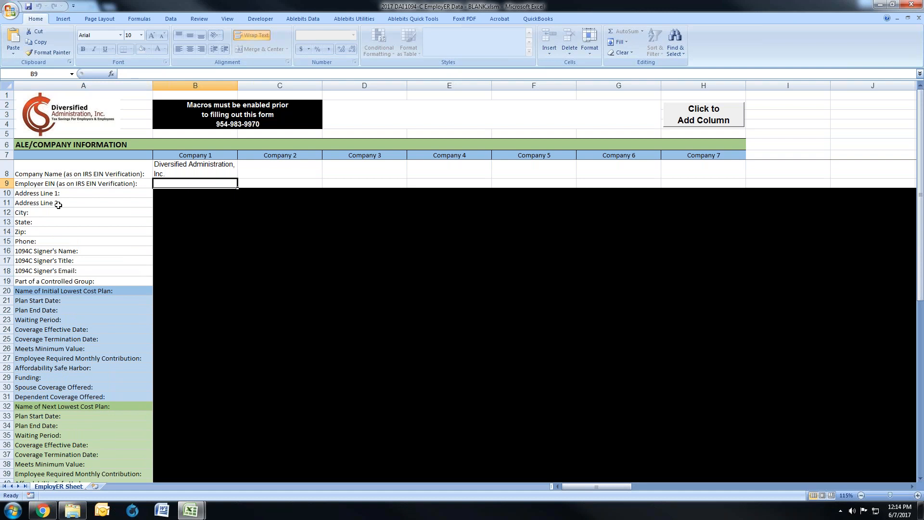
Step: Enter the employer's EIN for Company 1 in the EmployER sheet
{"action": "left_click", "coordinate": [73, 510]}
{"action": "left_click", "coordinate": [881, 4]}
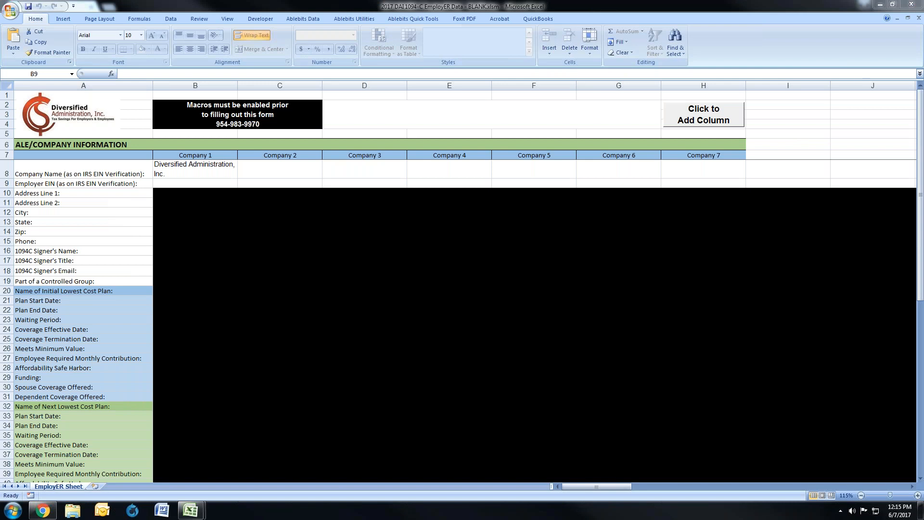
{"action": "left_click", "coordinate": [172, 185]}
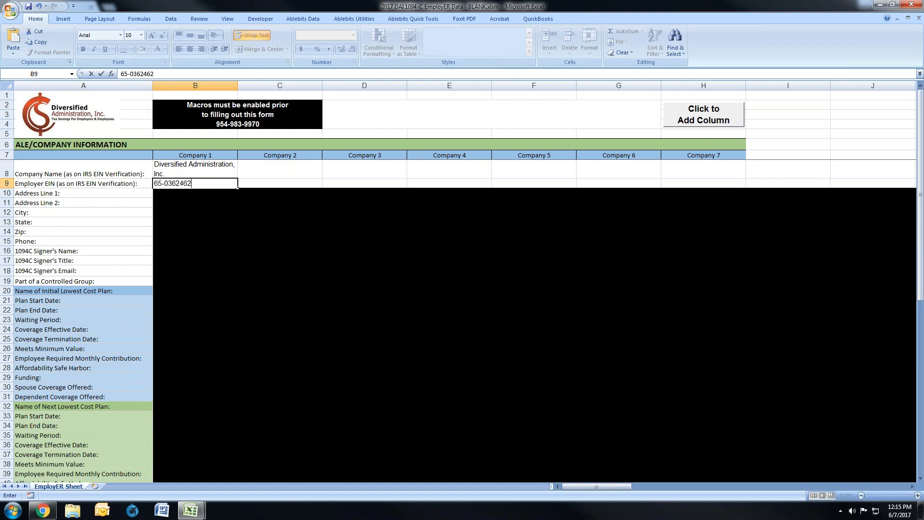
{"action": "key", "text": "Return"}
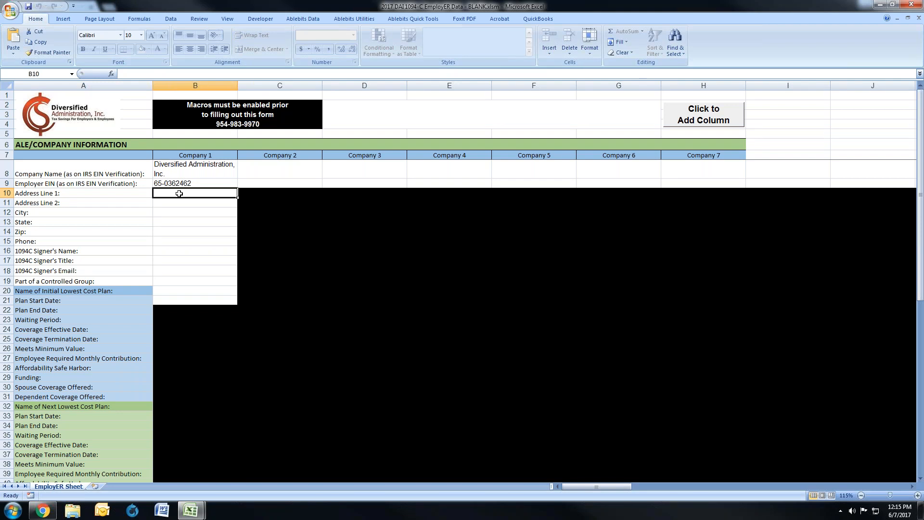
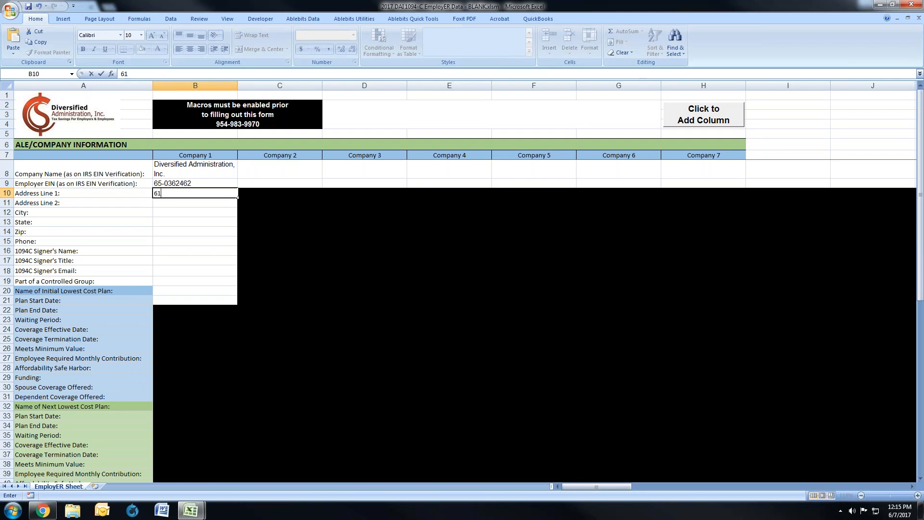
Step: Fill in the company's street address and city for Company 1, leaving Address Line 2 blank
{"action": "key", "text": "Return"}
{"action": "key", "text": "Return"}
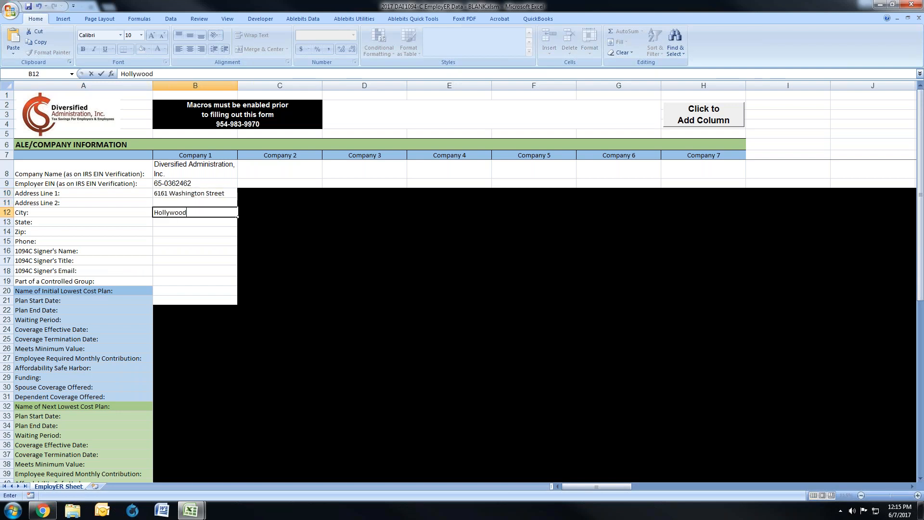
{"action": "key", "text": "Return"}
Step: Try to enter the unlisted text fghfdg as Company 1's state
{"action": "left_click", "coordinate": [241, 222]}
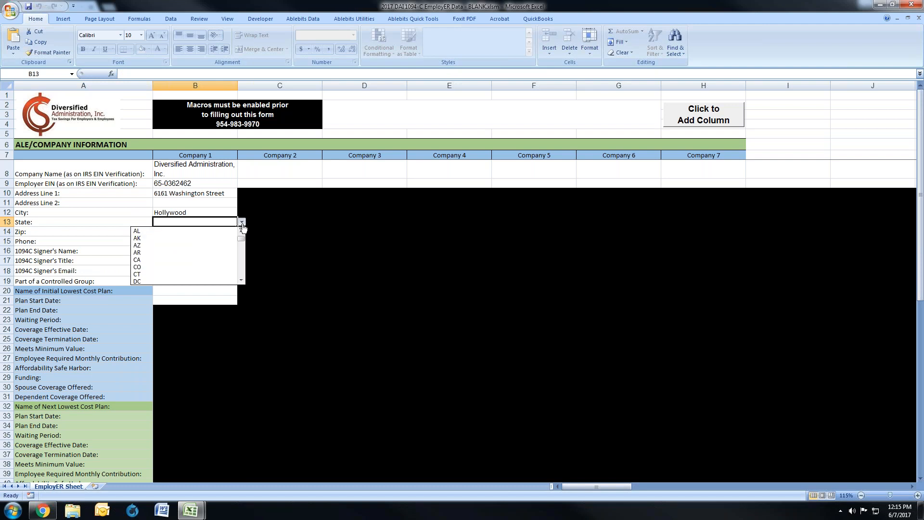
{"action": "left_click", "coordinate": [208, 223]}
{"action": "type", "text": "fghfdg"}
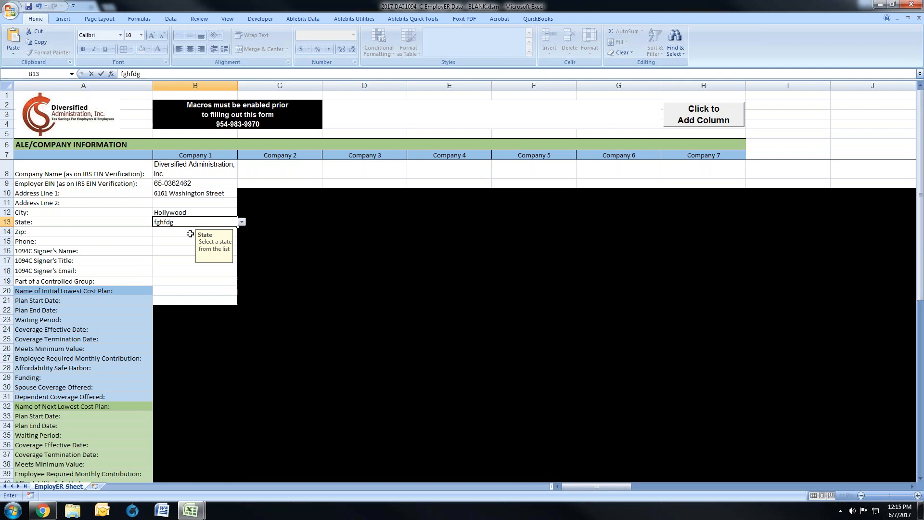
{"action": "key", "text": "Return"}
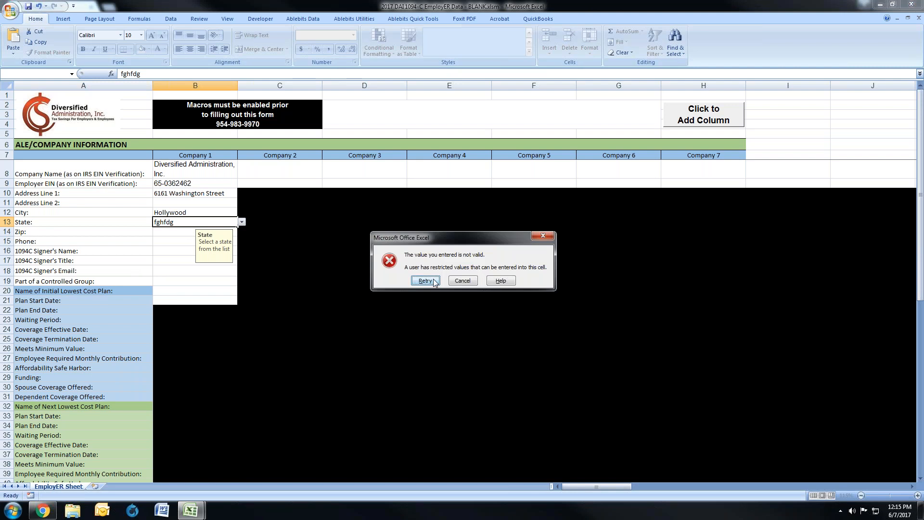
{"action": "left_click", "coordinate": [462, 281]}
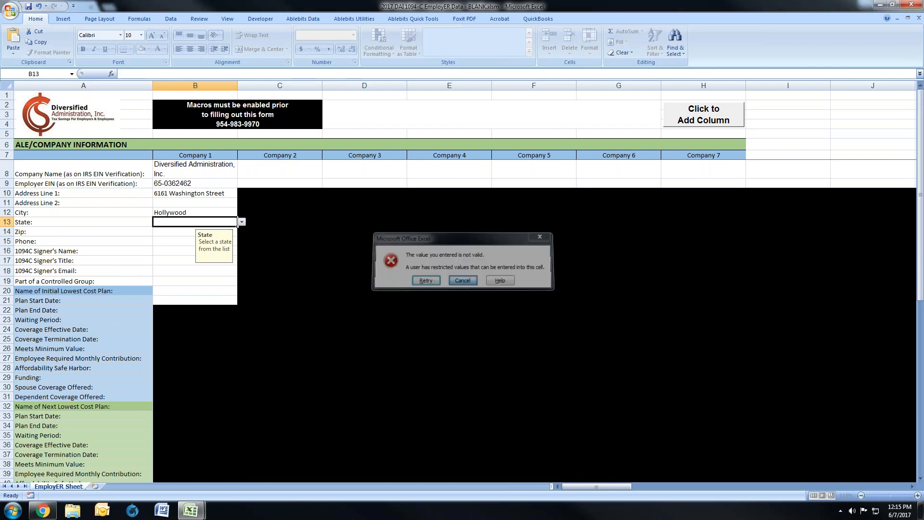
Step: Choose FL from the allowed states for Company 1 and enter the company's ZIP code
{"action": "left_click", "coordinate": [242, 222]}
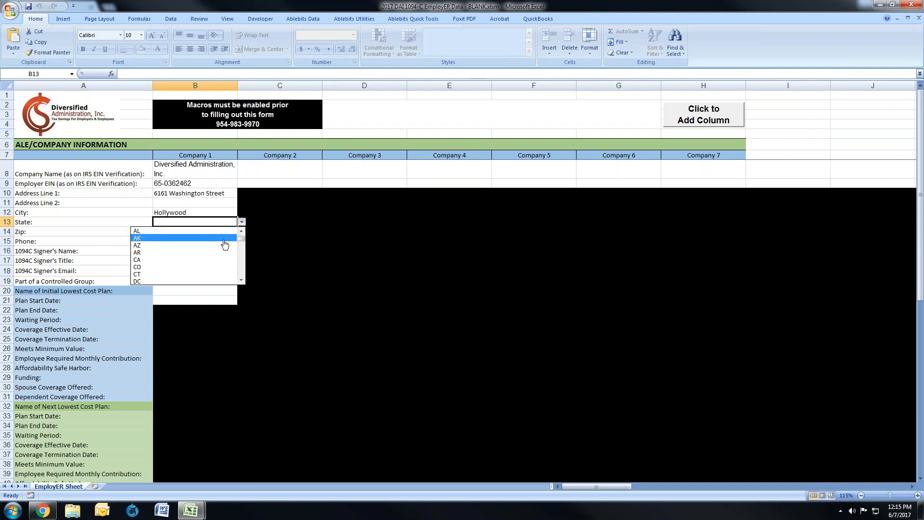
{"action": "left_click_drag", "start_coordinate": [242, 240], "coordinate": [242, 244]}
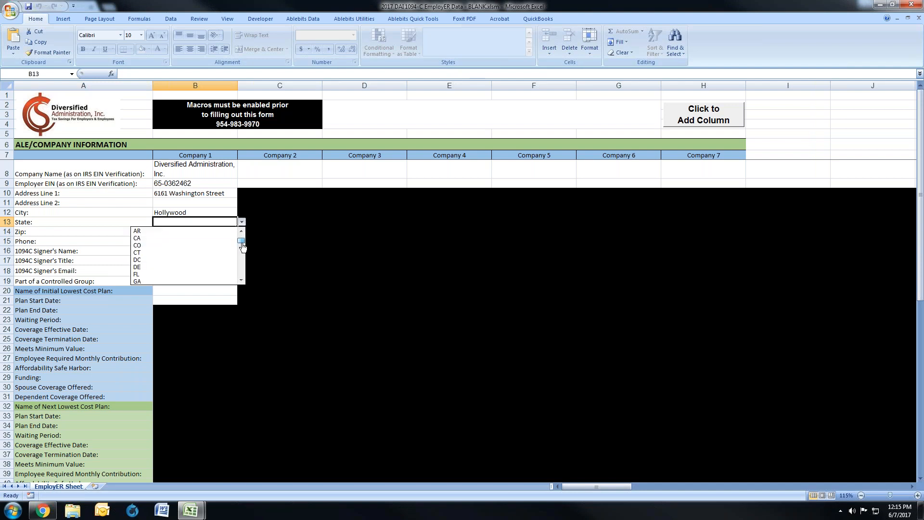
{"action": "left_click", "coordinate": [222, 273]}
{"action": "left_click", "coordinate": [167, 230]}
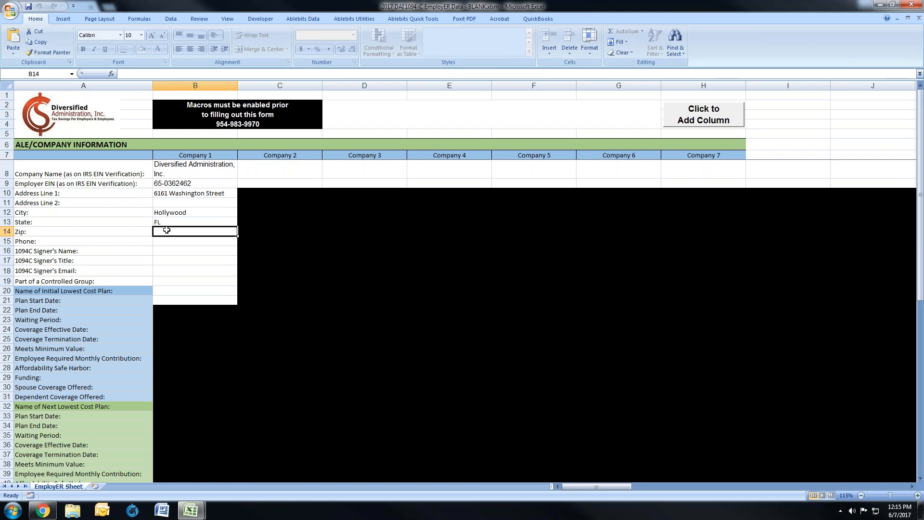
{"action": "type", "text": "33023"}
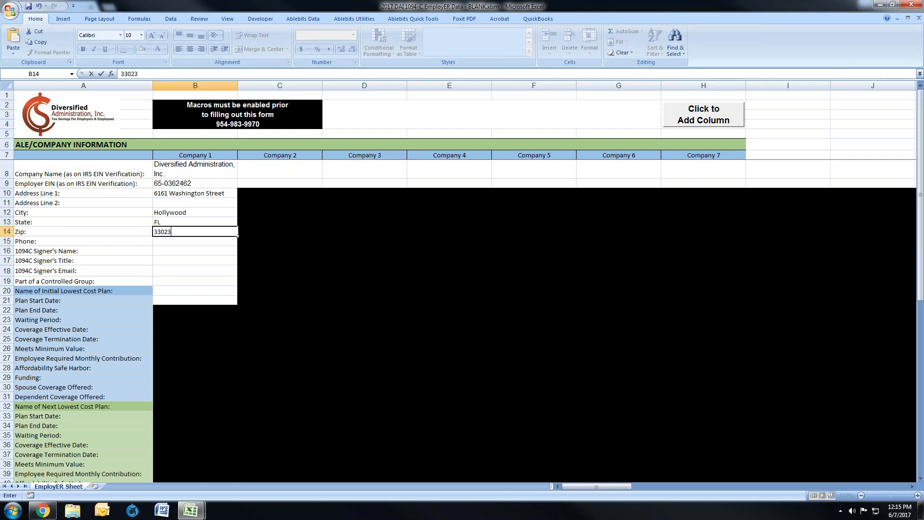
{"action": "key", "text": "Return"}
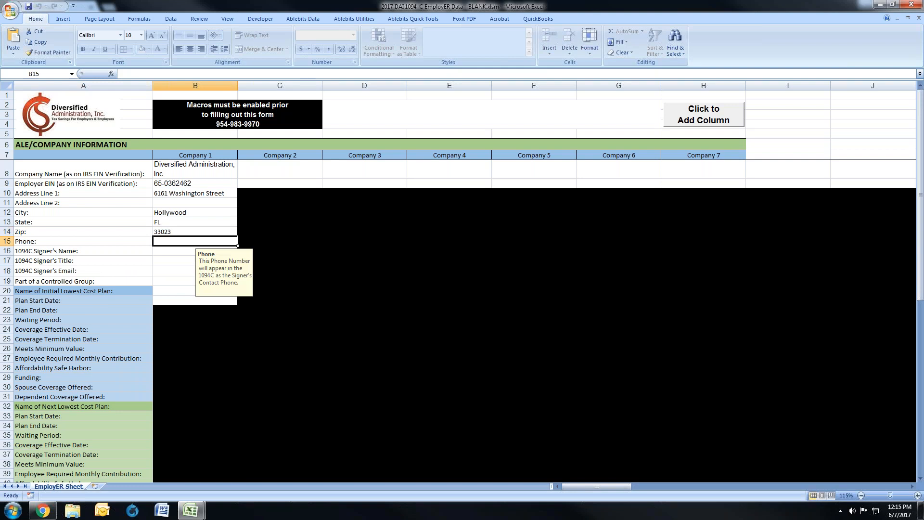
Step: Test the ZIP validation for Company 1 with the incomplete value 33, and re-enter the full ZIP code
{"action": "key", "text": "Up"}
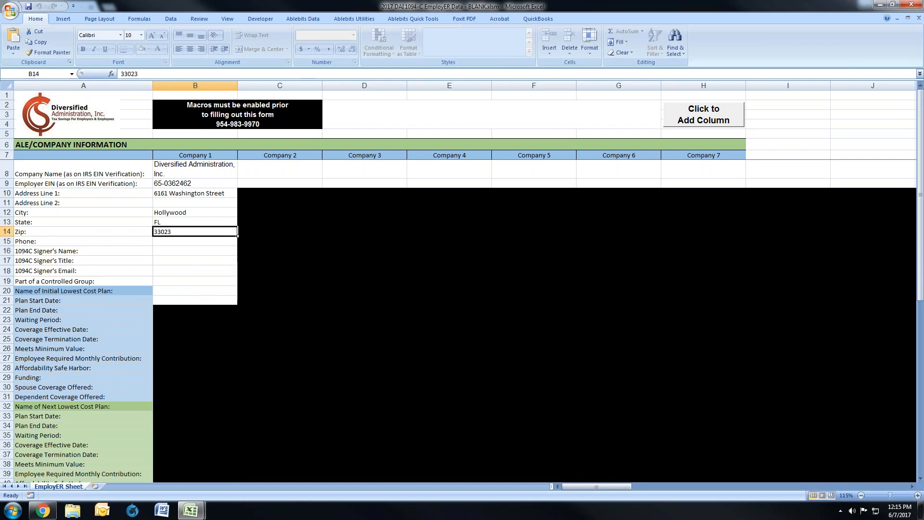
{"action": "key", "text": "Down"}
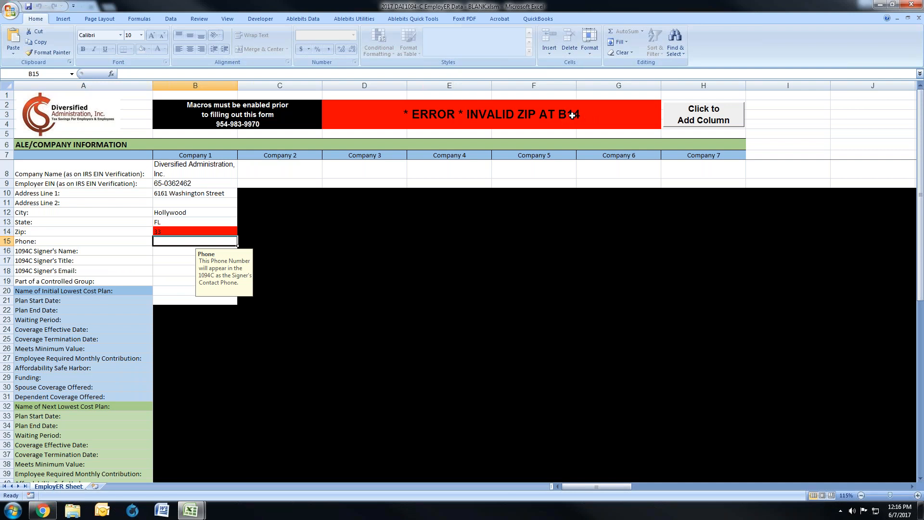
{"action": "left_click", "coordinate": [177, 231]}
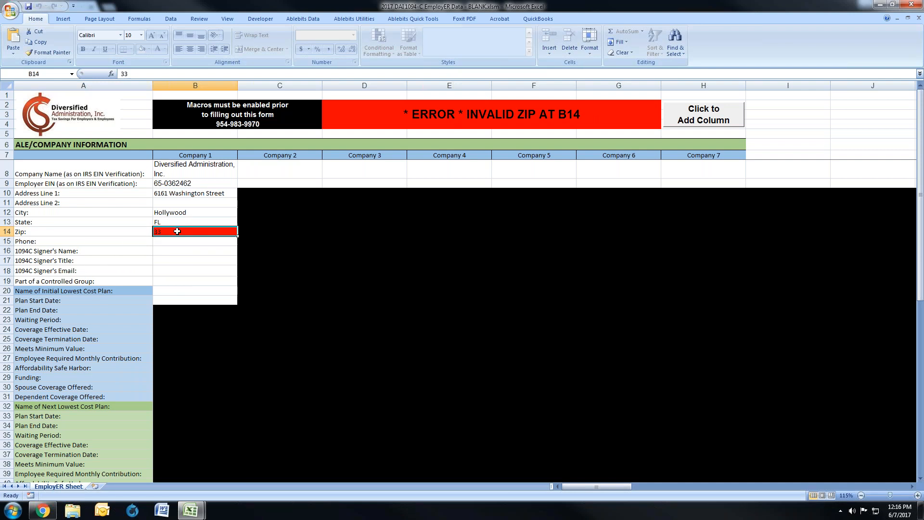
{"action": "type", "text": "33023"}
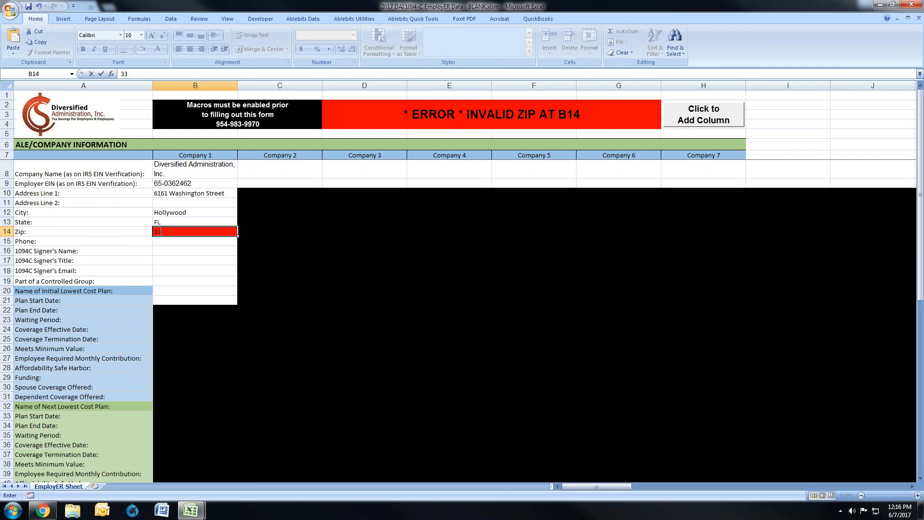
{"action": "key", "text": "Return"}
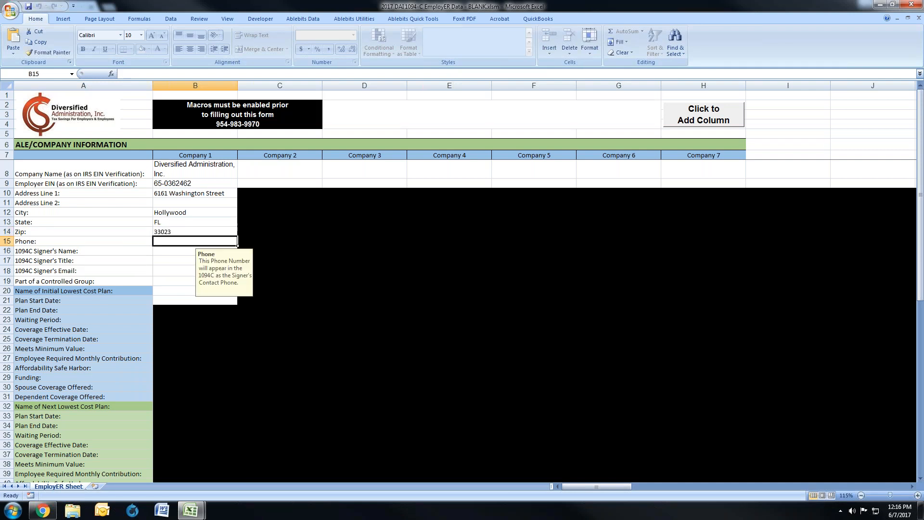
Step: Test Company 1's phone validation with kyhg, and replace it with the company's phone number
{"action": "type", "text": "kyhg"}
{"action": "key", "text": "Return"}
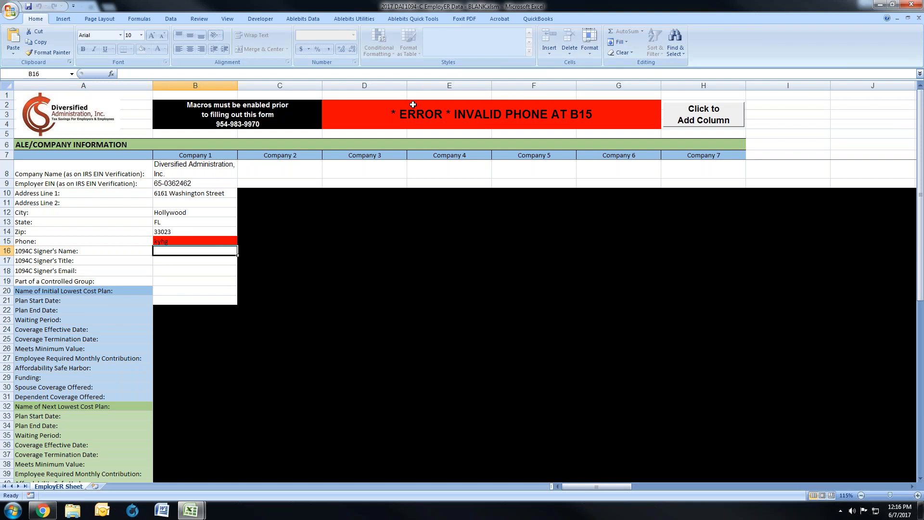
{"action": "left_click", "coordinate": [192, 241]}
{"action": "key", "text": "Return"}
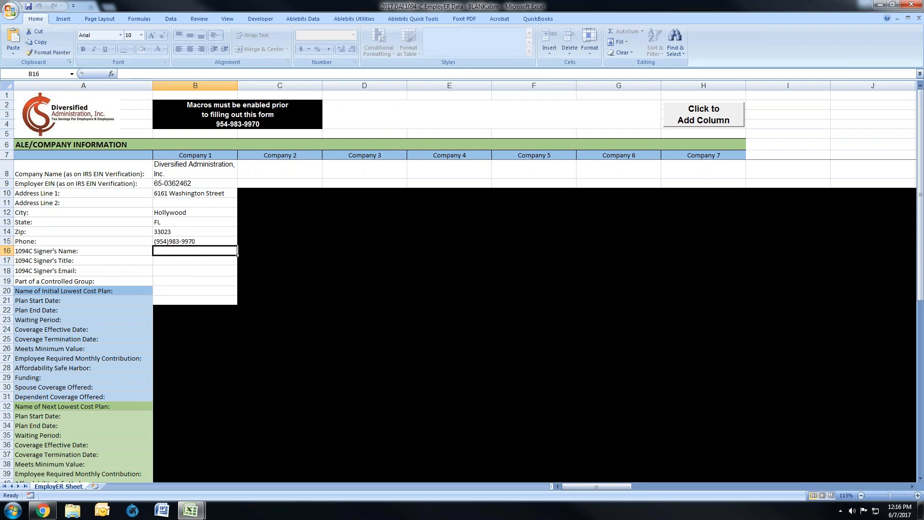
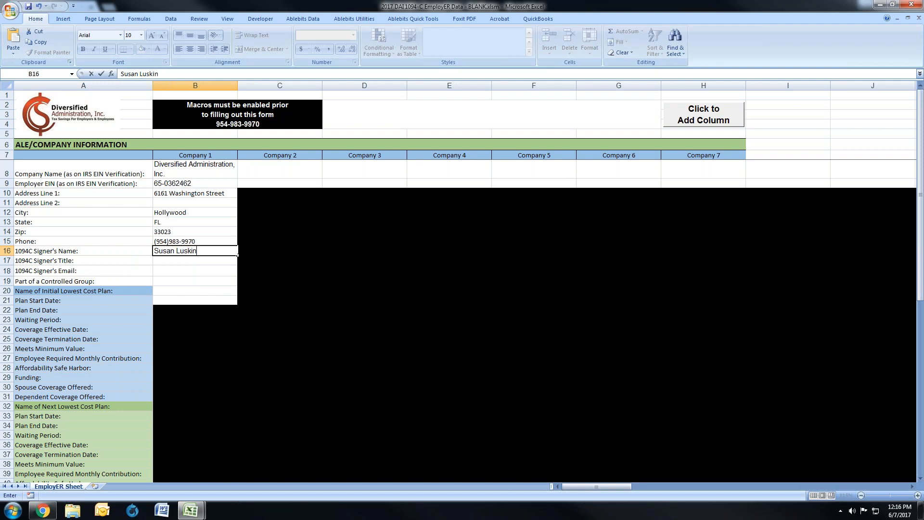
Step: Enter the 1094C signer's full name for Company 1 and set the signer's title to President
{"action": "key", "text": "Return"}
{"action": "type", "text": "President"}
{"action": "key", "text": "Return"}
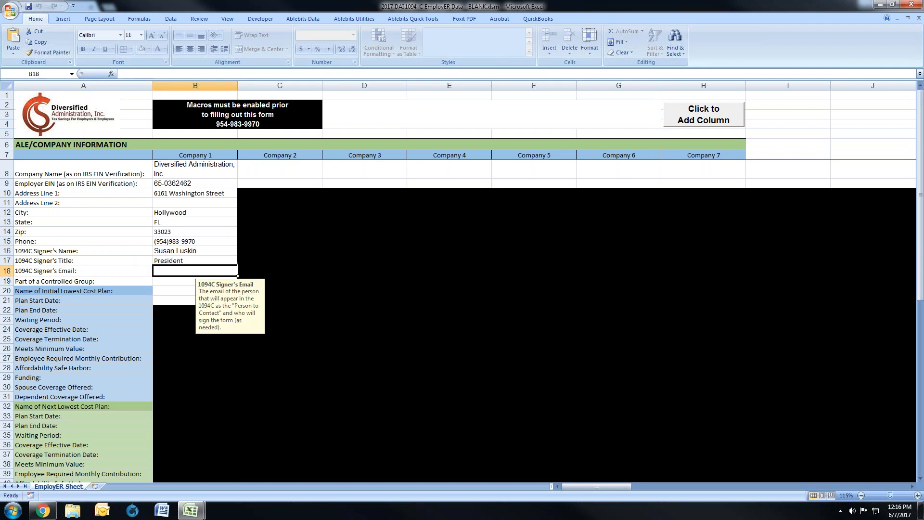
Step: Test Company 1's signer email validation with dfsg, and replace it with the signer's email address
{"action": "type", "text": "dfsg"}
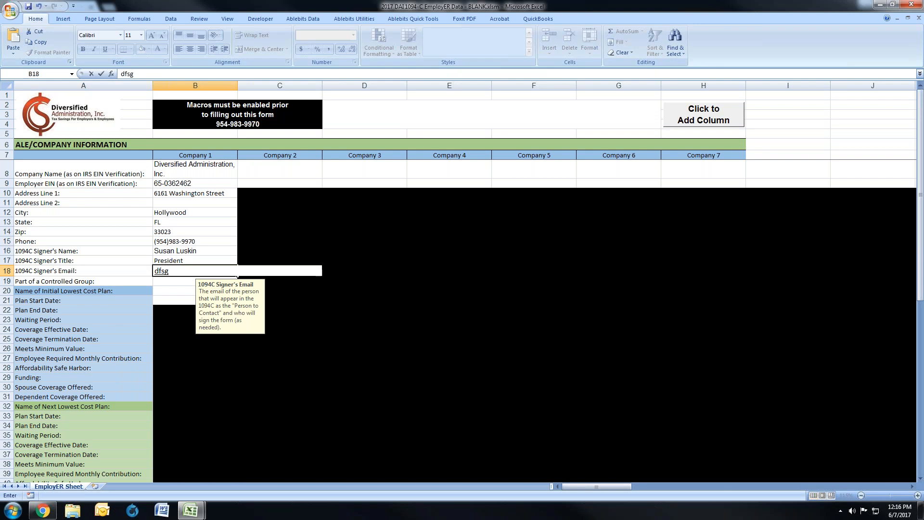
{"action": "key", "text": "Return"}
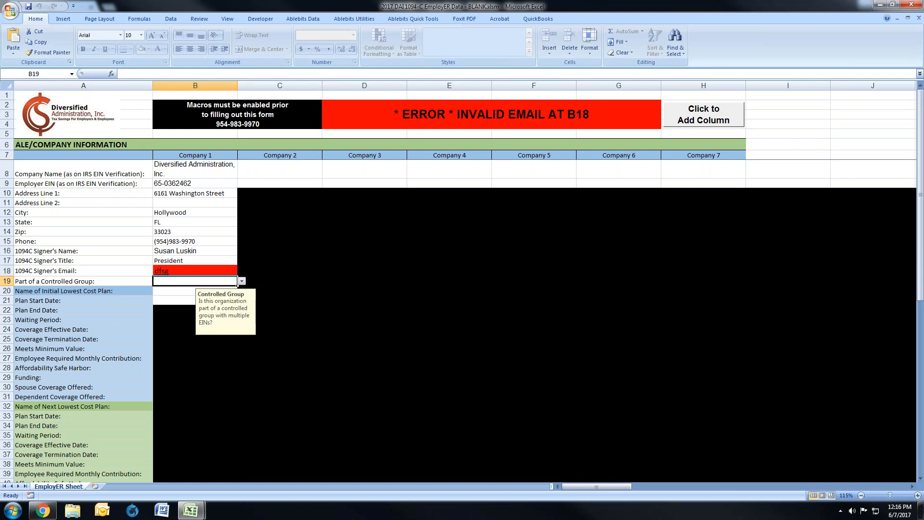
{"action": "key", "text": "Up"}
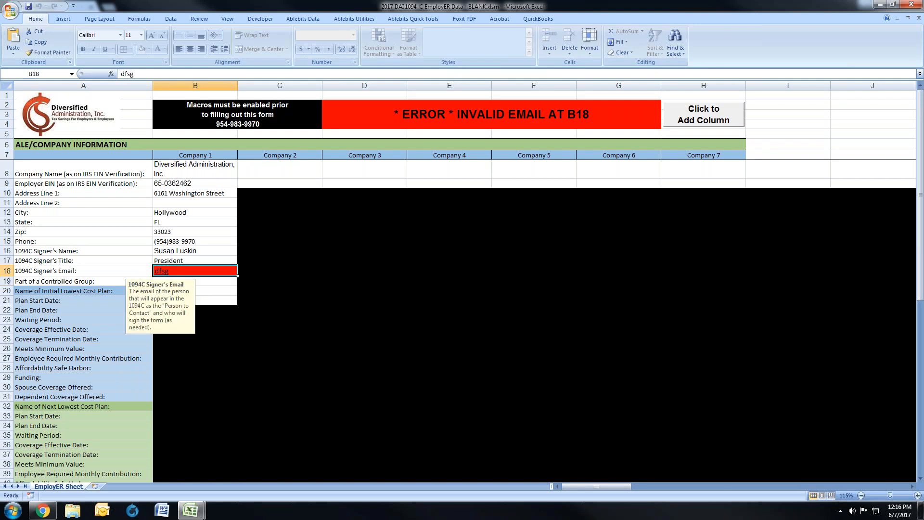
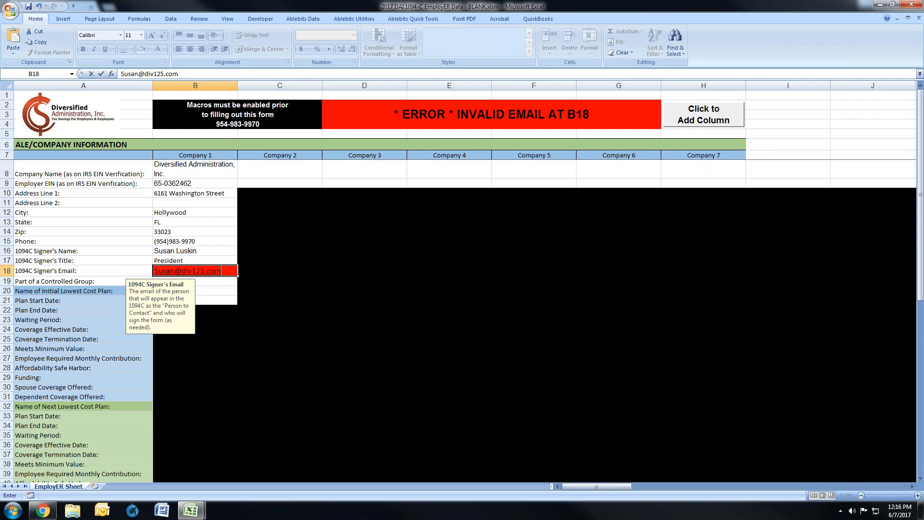
{"action": "key", "text": "Return"}
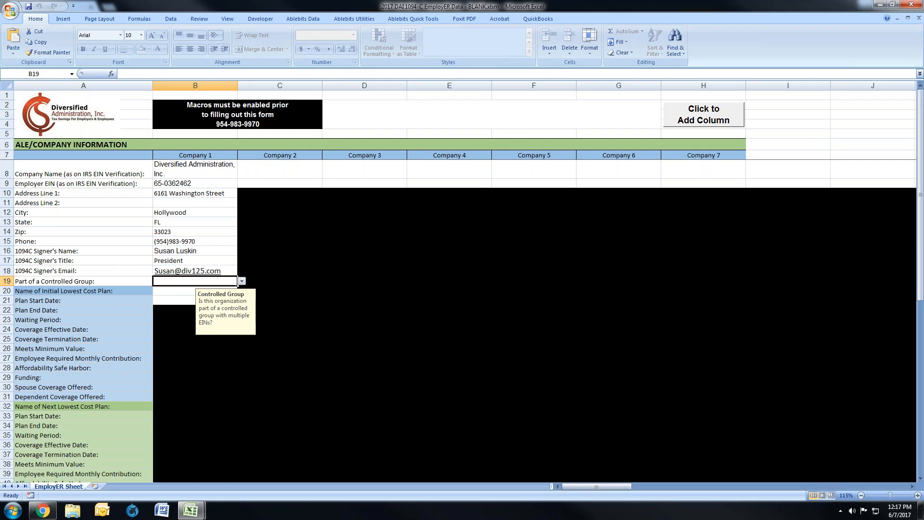
Step: Answer No to Company 1 being part of a controlled group, change the answer to Yes, and add another company column
{"action": "left_click", "coordinate": [243, 282]}
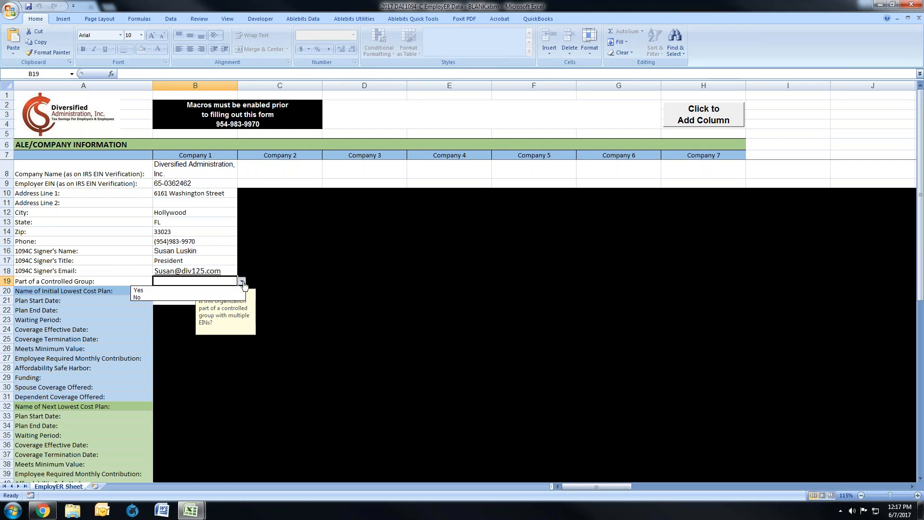
{"action": "left_click", "coordinate": [223, 298]}
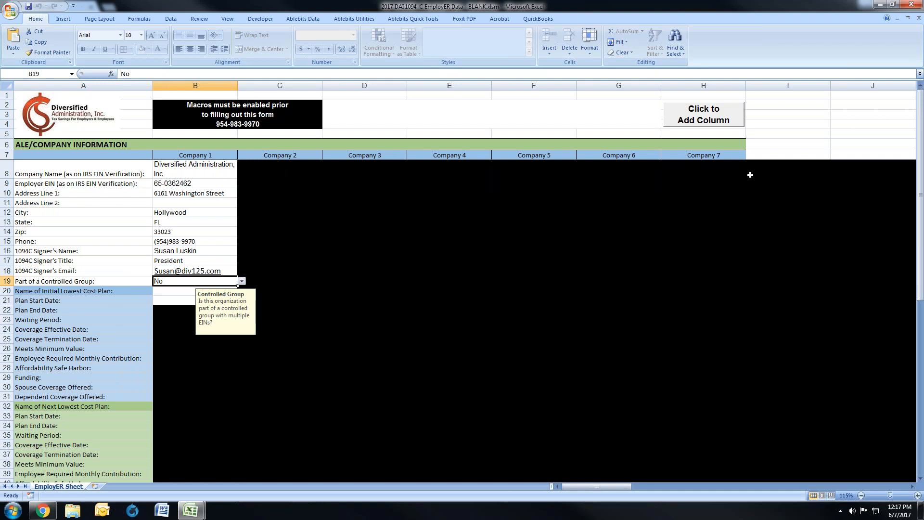
{"action": "left_click", "coordinate": [242, 282]}
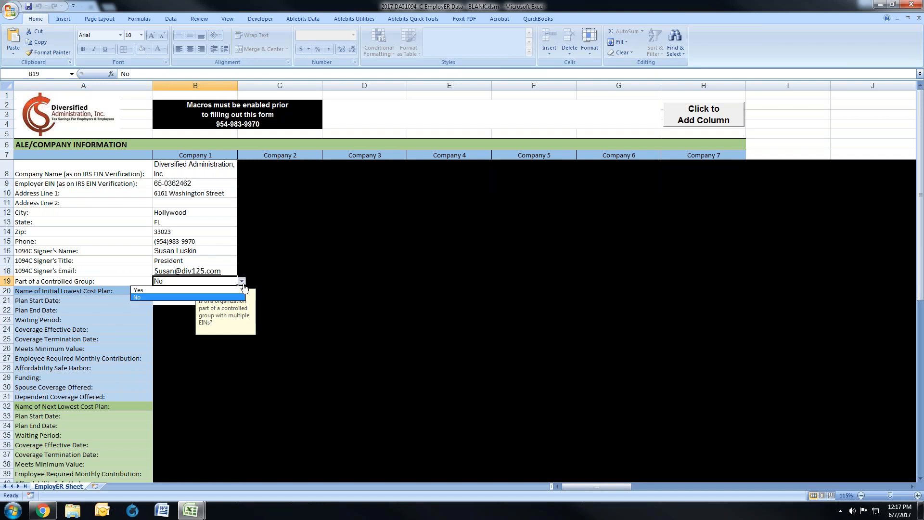
{"action": "left_click", "coordinate": [232, 290]}
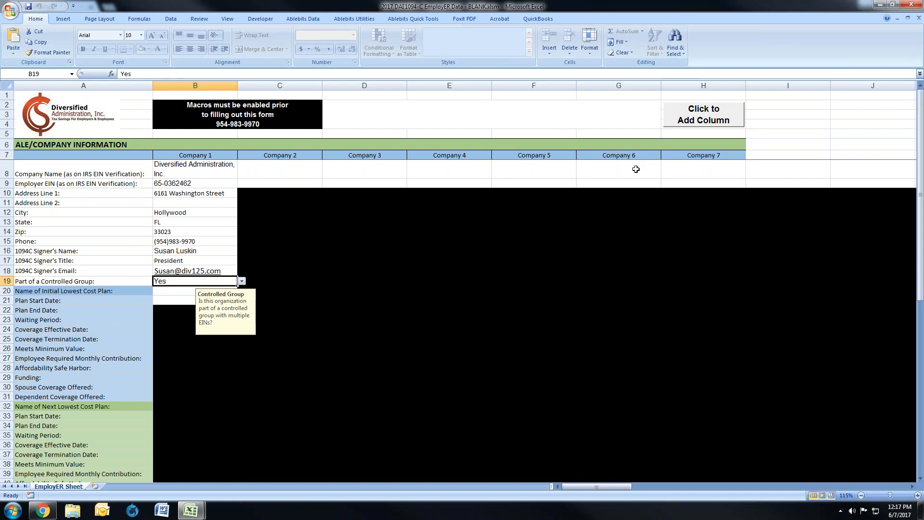
{"action": "left_click", "coordinate": [687, 121]}
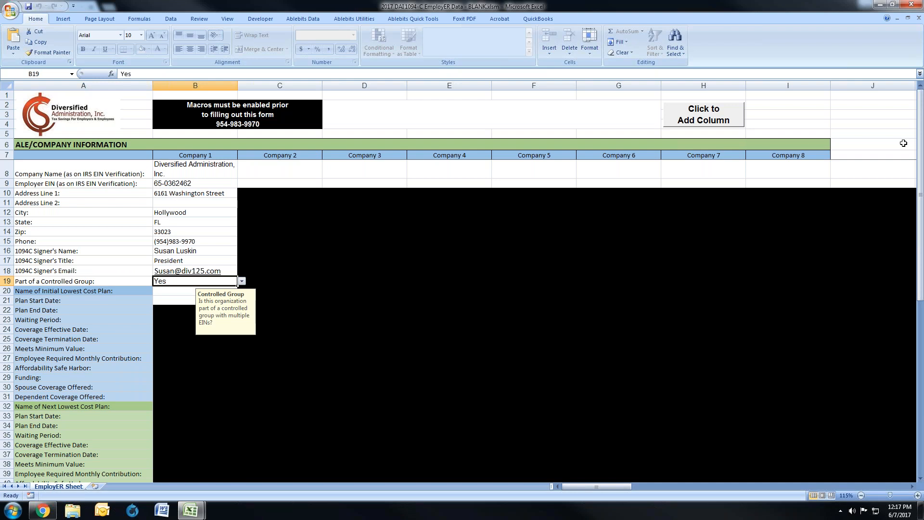
Step: Name Company 1's initial lowest cost plan Aetna HMO
{"action": "left_click", "coordinate": [170, 291]}
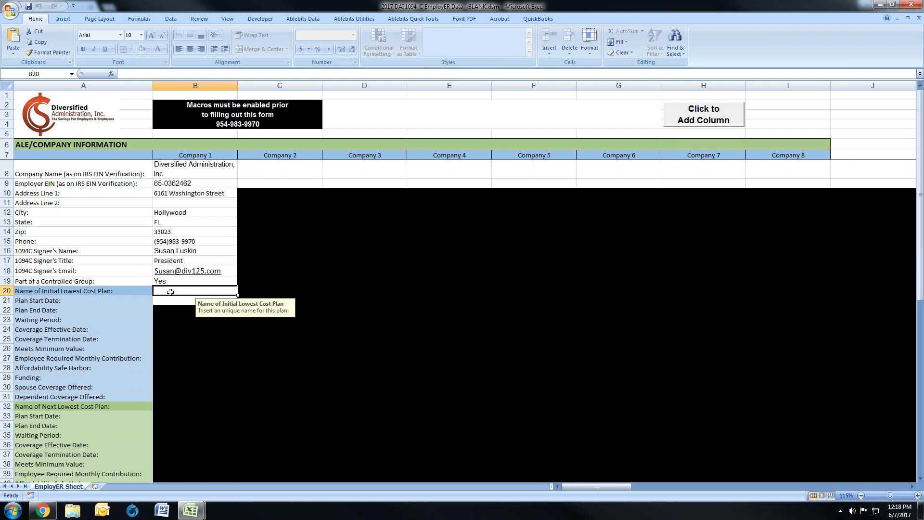
{"action": "type", "text": "Plan 1"}
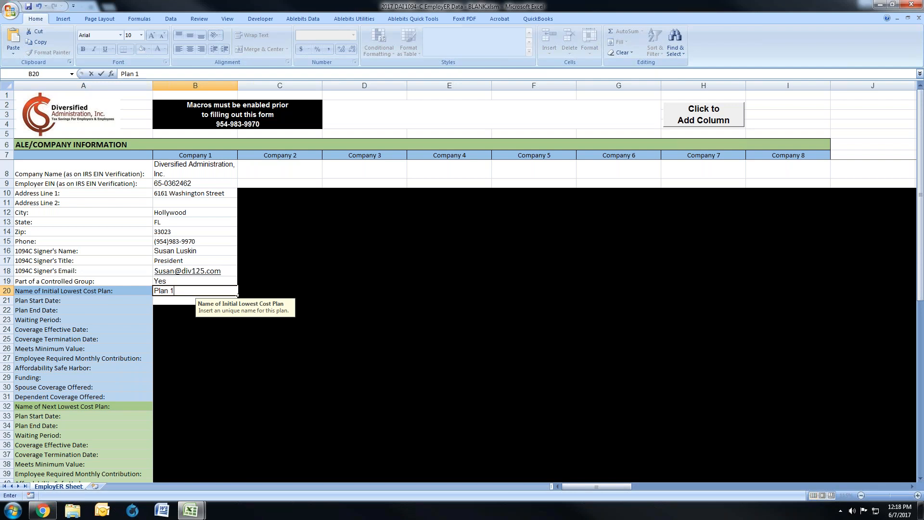
{"action": "key", "text": "BackSpace"}
{"action": "key", "text": "BackSpace"}
{"action": "key", "text": "BackSpace"}
{"action": "key", "text": "BackSpace"}
{"action": "key", "text": "BackSpace"}
{"action": "key", "text": "BackSpace"}
{"action": "type", "text": "Aetna HMO"}
{"action": "key", "text": "Return"}
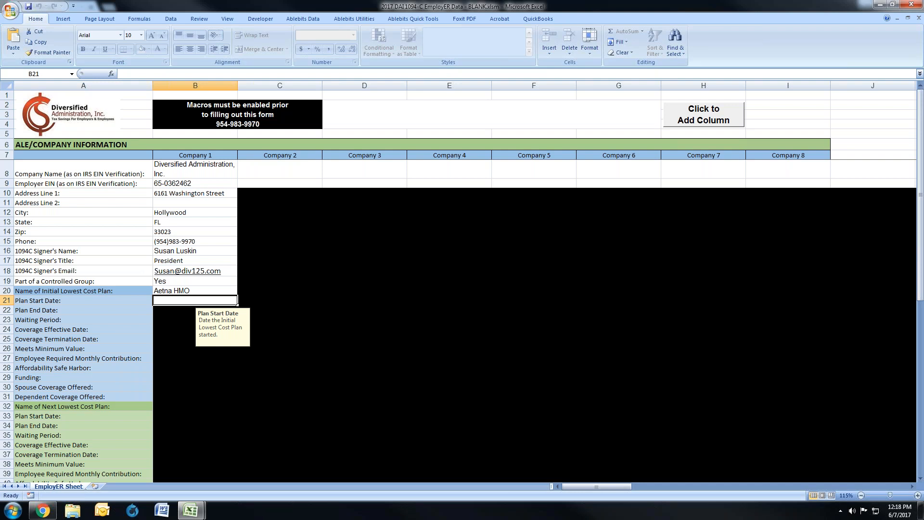
Step: Enter 2/1/16 as the initial plan's start date and 1/31/17 as its end date, and check the next lowest cost plan's fields
{"action": "type", "text": "2/1/"}
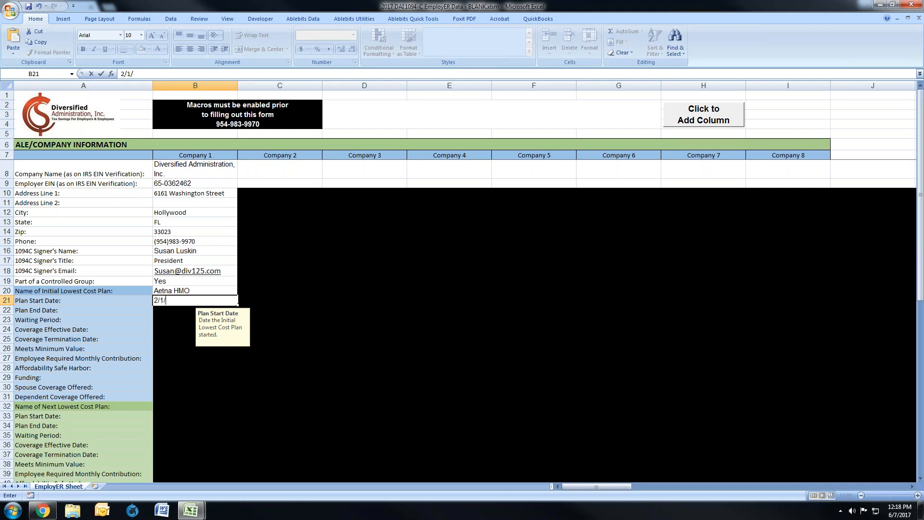
{"action": "type", "text": "16"}
{"action": "key", "text": "Return"}
{"action": "type", "text": "1"}
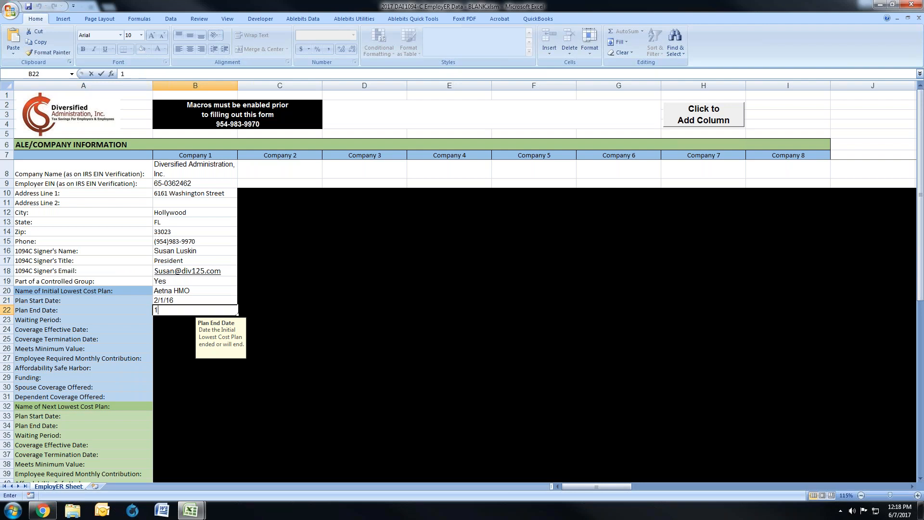
{"action": "type", "text": "/31/17"}
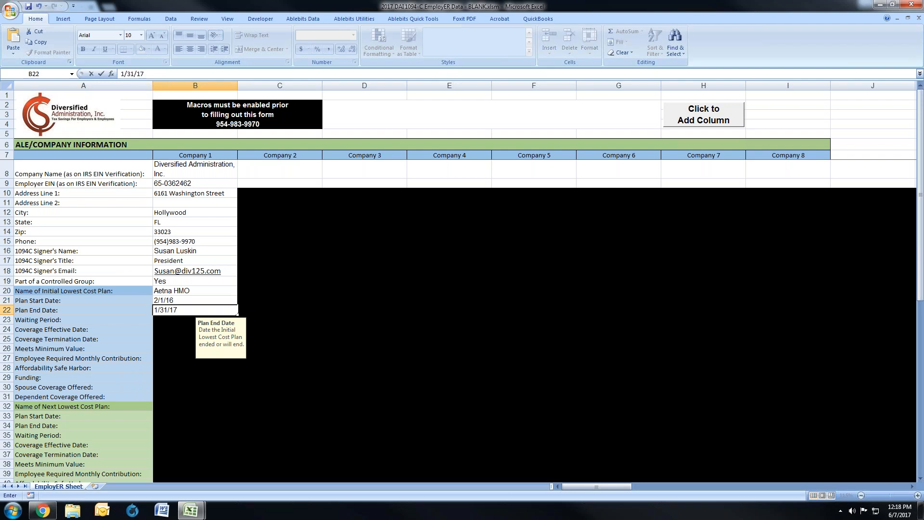
{"action": "key", "text": "Return"}
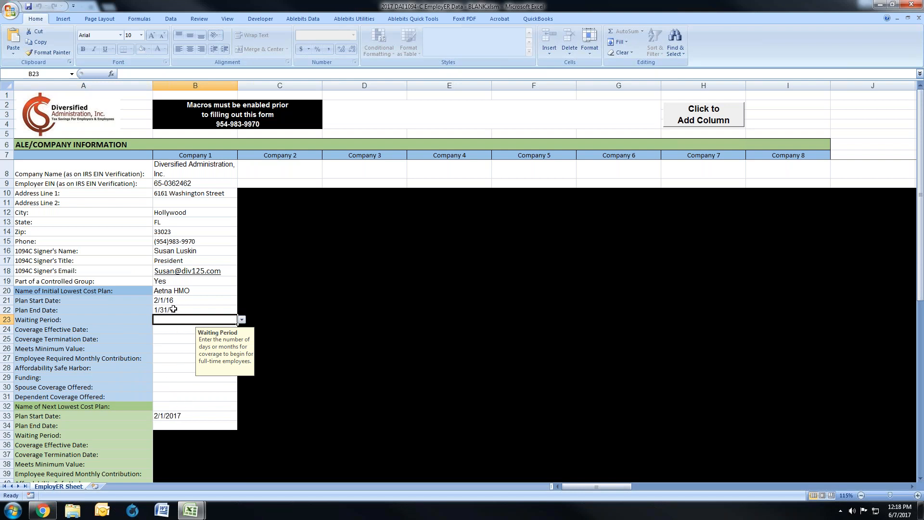
{"action": "left_click", "coordinate": [163, 406]}
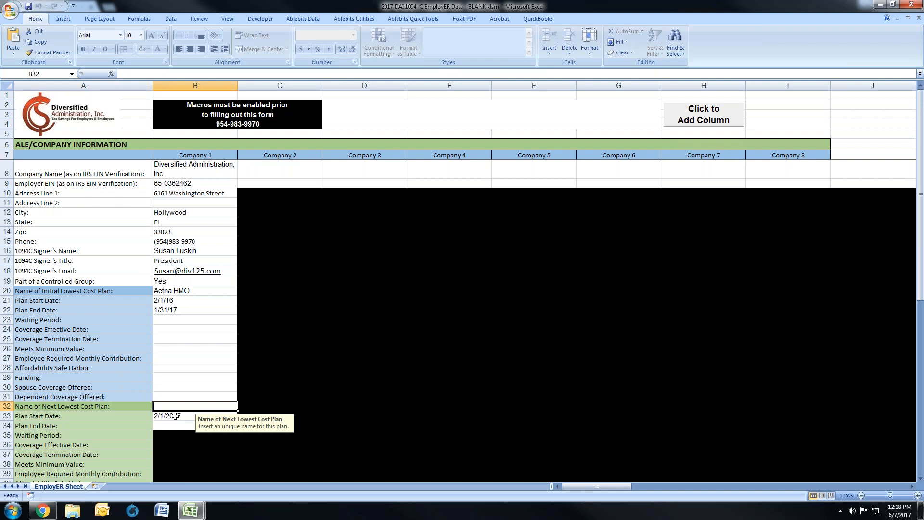
{"action": "left_click", "coordinate": [183, 300]}
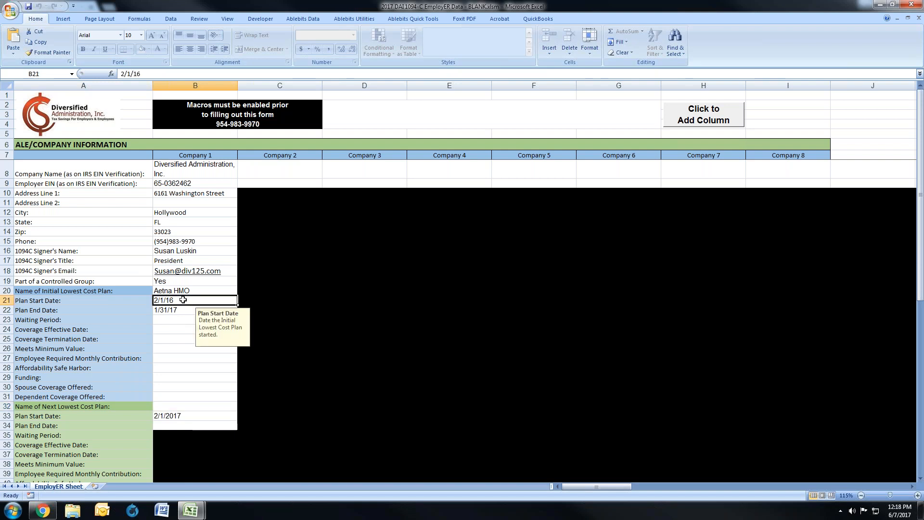
Step: Clear the initial plan's end date and test its start date validation with 1/1/16
{"action": "left_click", "coordinate": [182, 312]}
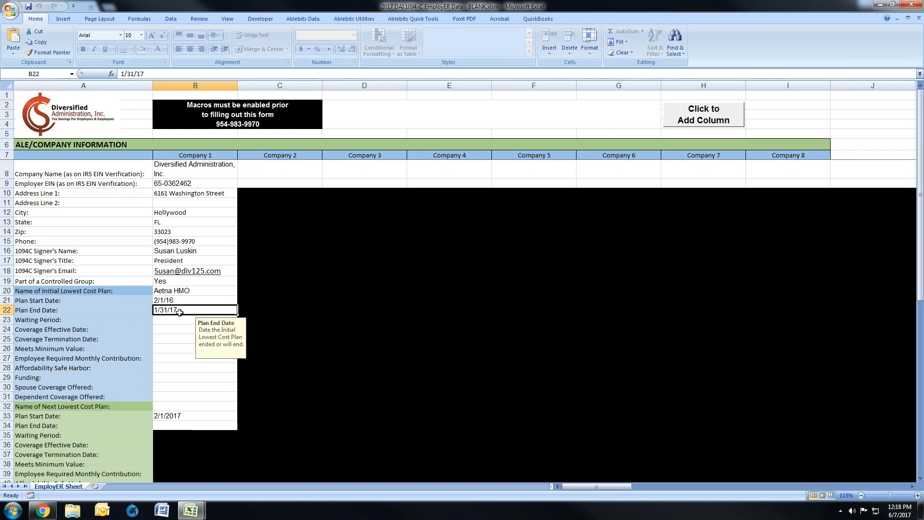
{"action": "key", "text": "Delete"}
{"action": "key", "text": "Up"}
{"action": "type", "text": "1/1/16"}
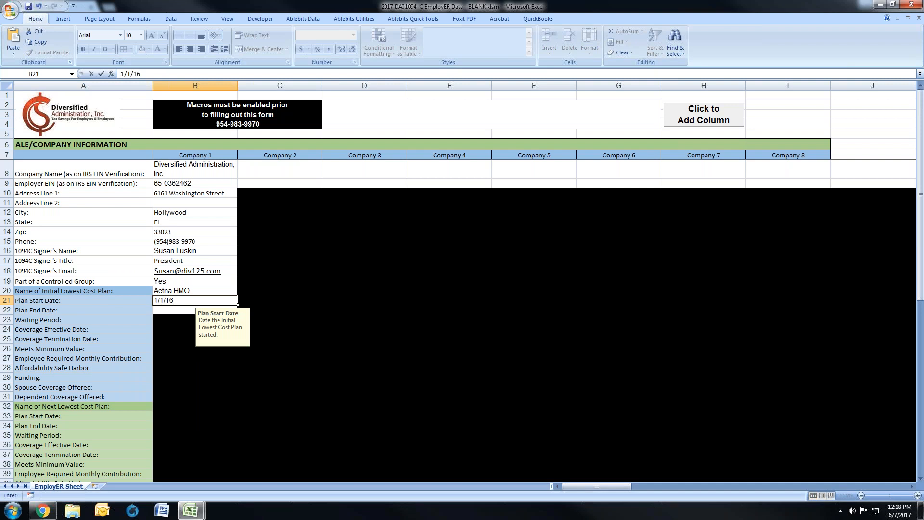
{"action": "key", "text": "Return"}
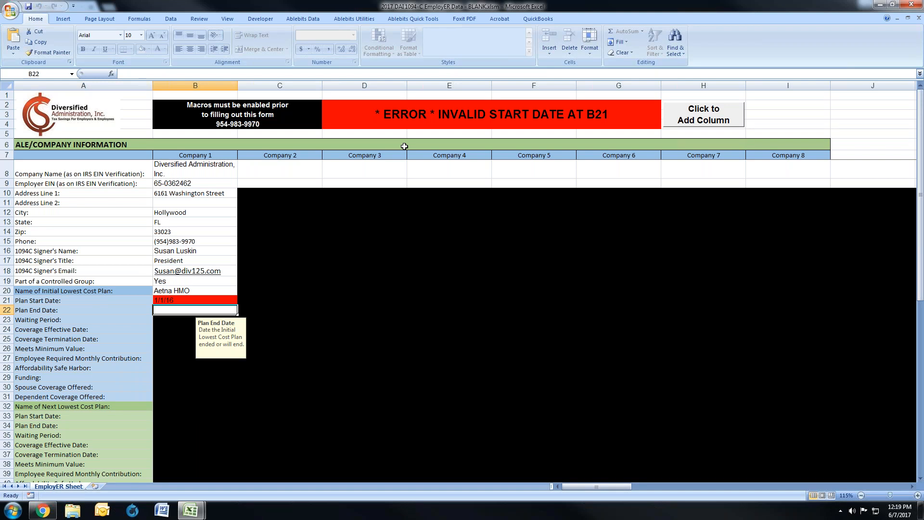
Step: Test the initial plan's start date validation with 12/1/17 and 1/1/18
{"action": "left_click", "coordinate": [177, 299]}
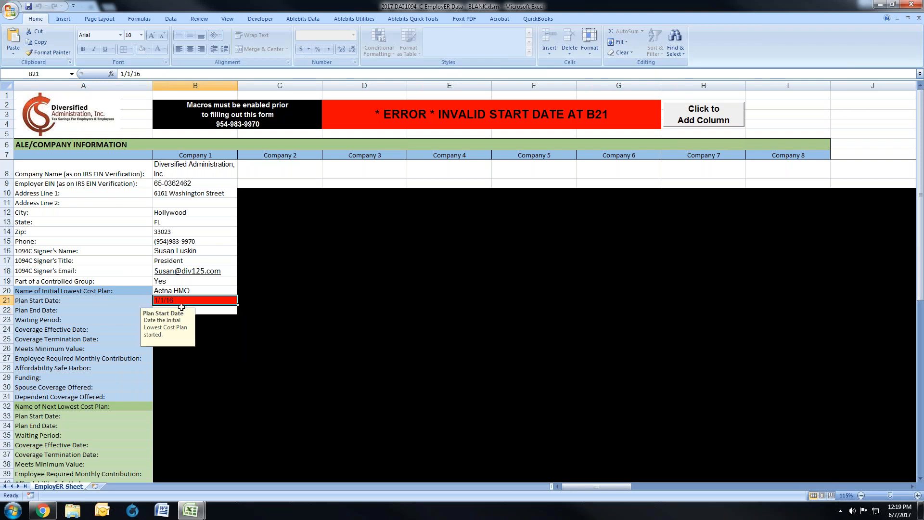
{"action": "type", "text": "12/1/17"}
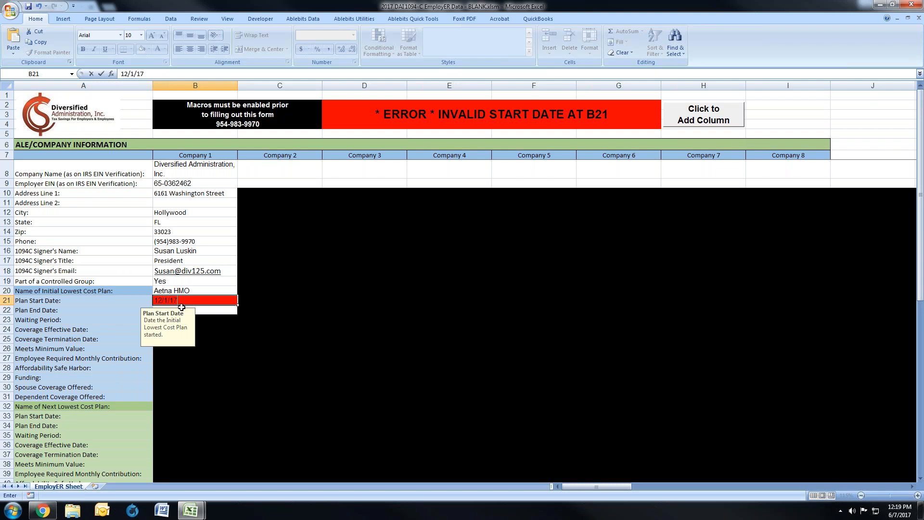
{"action": "key", "text": "Return"}
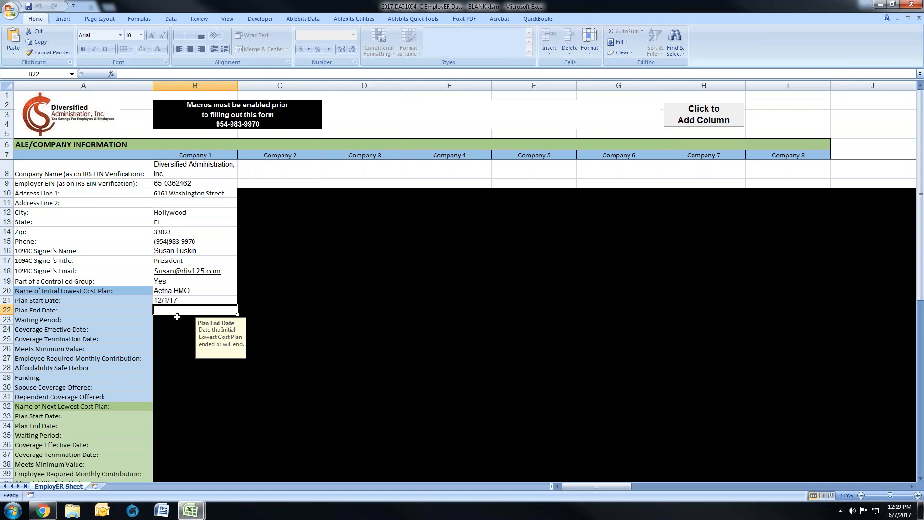
{"action": "key", "text": "Up"}
{"action": "type", "text": "1"}
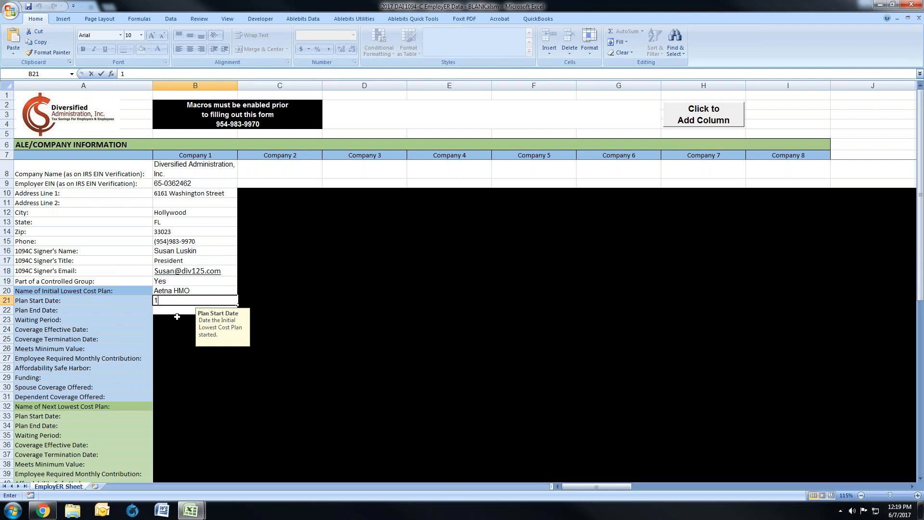
{"action": "type", "text": "/1/18"}
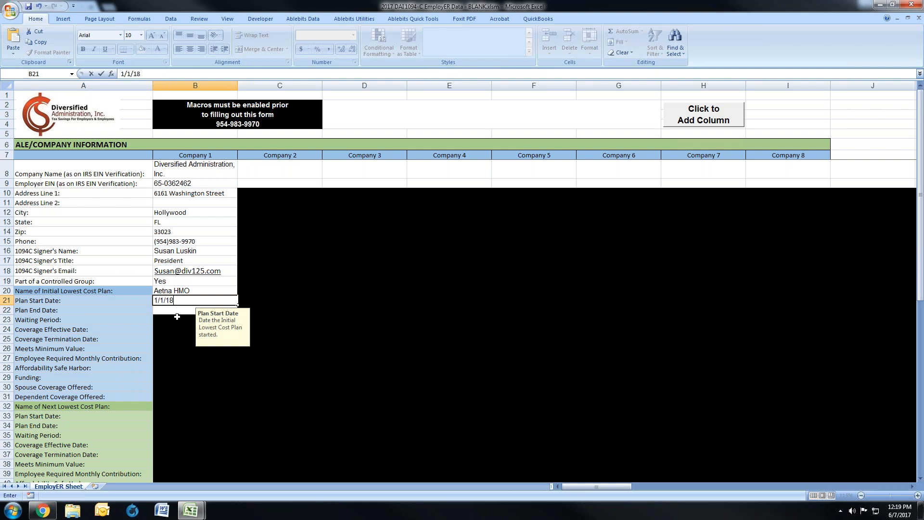
{"action": "key", "text": "Return"}
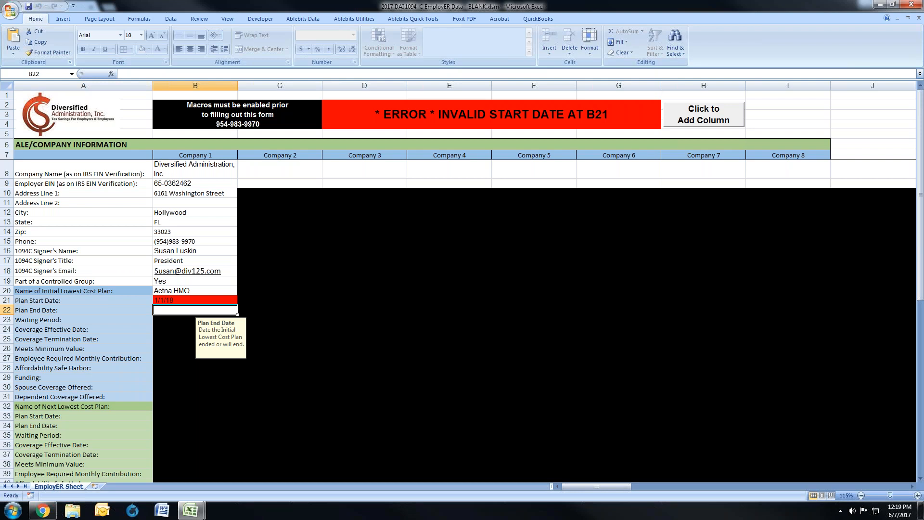
Step: Set the initial plan's dates to start 1/1/17 and end 12/31/17, and choose a waiting period of 90 Days
{"action": "left_click", "coordinate": [188, 300]}
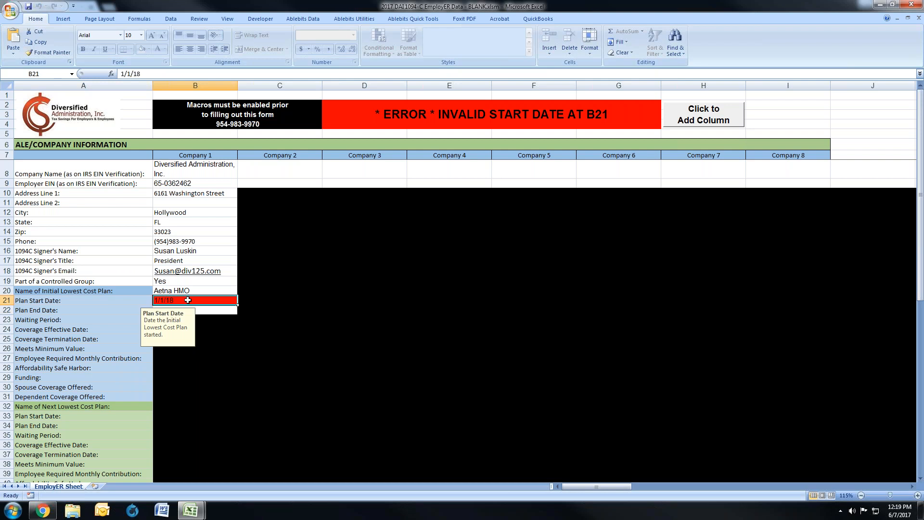
{"action": "type", "text": "1"}
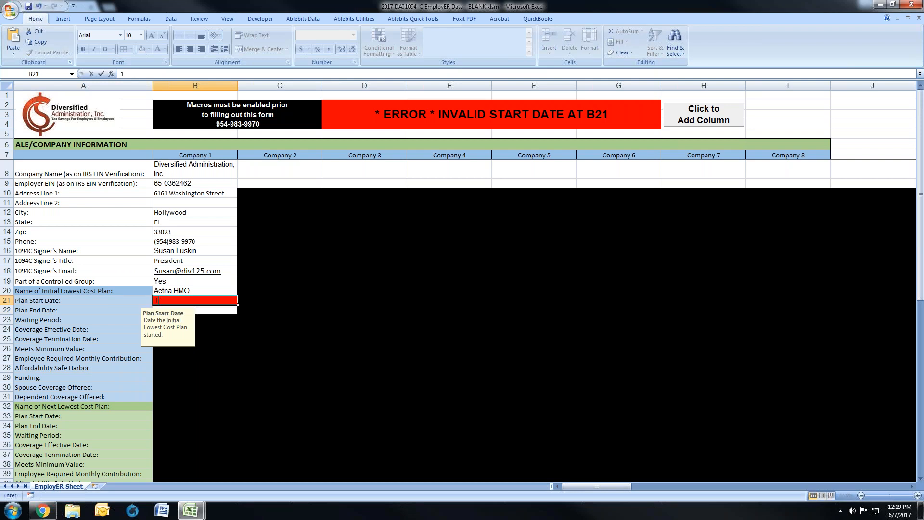
{"action": "type", "text": "/1/17"}
{"action": "key", "text": "Return"}
{"action": "type", "text": "12/31/17"}
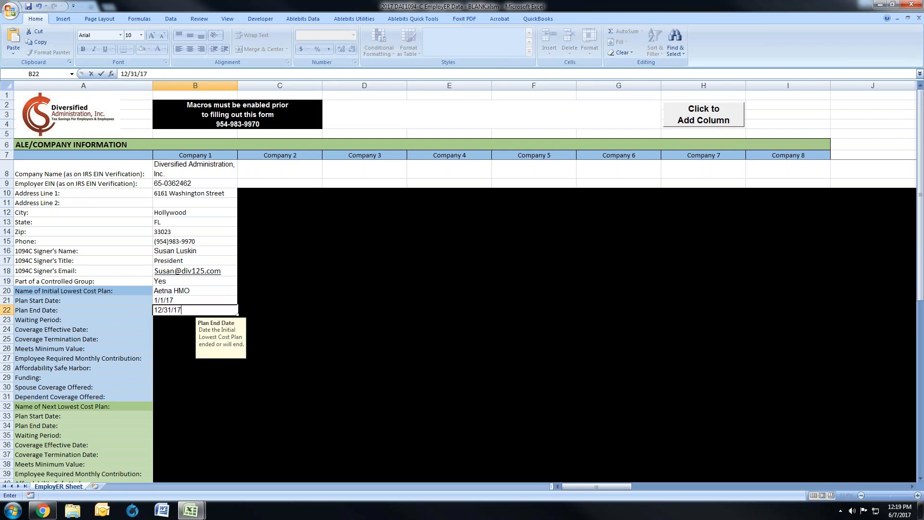
{"action": "key", "text": "Return"}
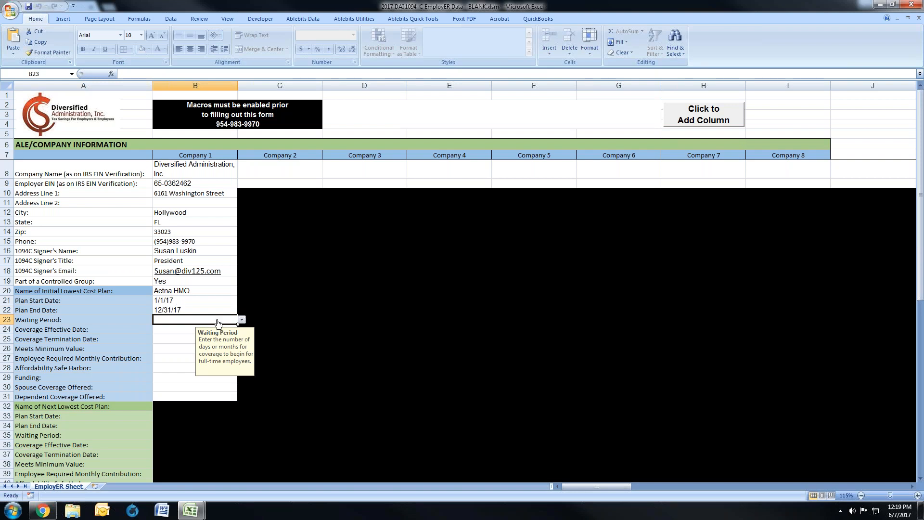
{"action": "left_click", "coordinate": [241, 320]}
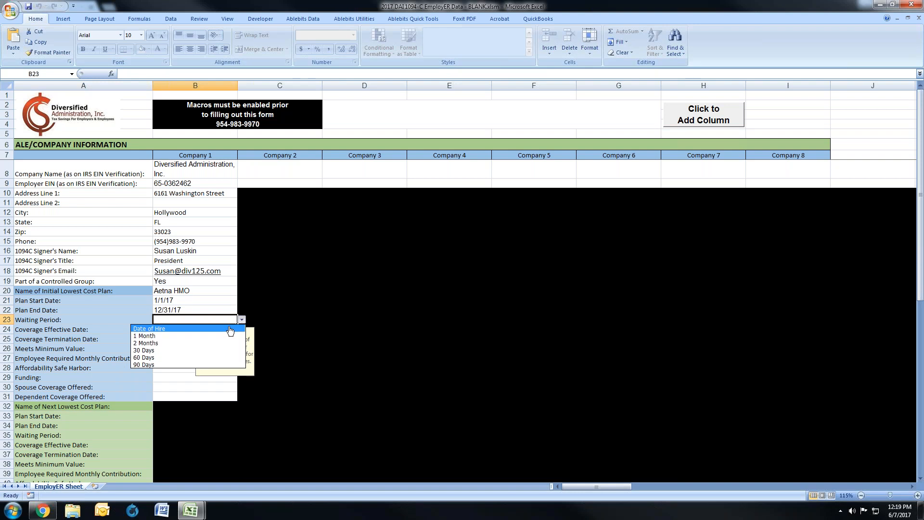
{"action": "left_click", "coordinate": [189, 364]}
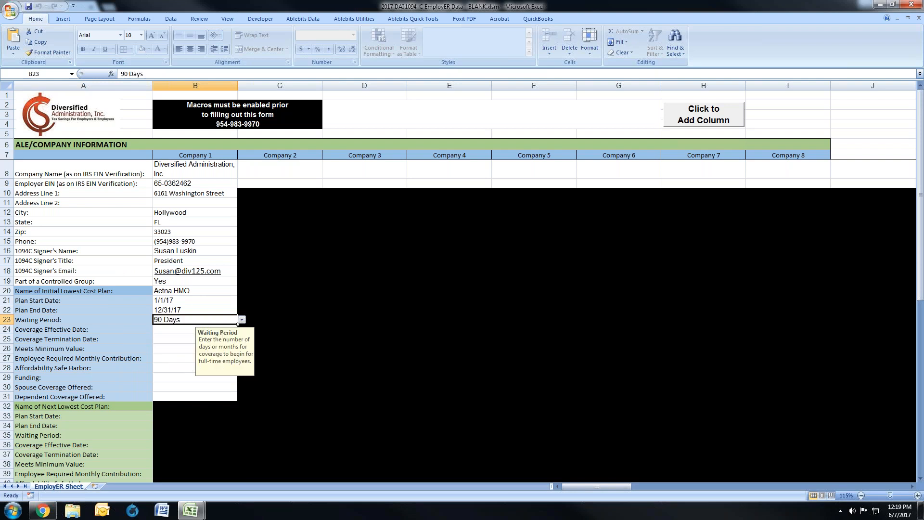
Step: Test the initial plan's Coverage Effective Date validation with Code 2 and Code 1 against the 90-day waiting period
{"action": "left_click", "coordinate": [178, 330]}
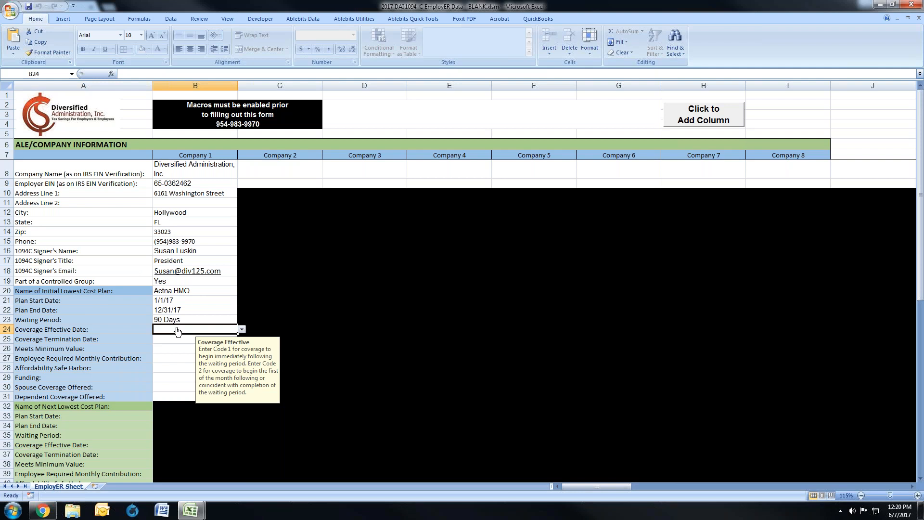
{"action": "left_click", "coordinate": [242, 330]}
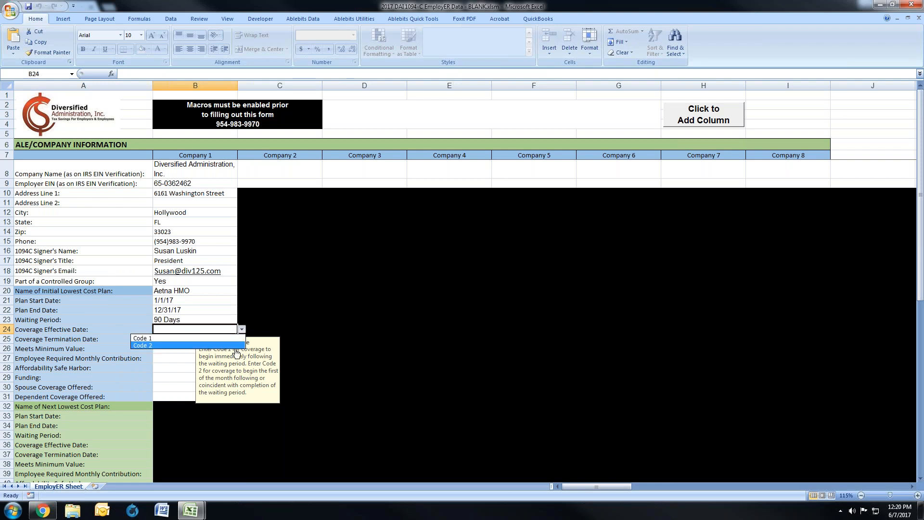
{"action": "left_click", "coordinate": [231, 346]}
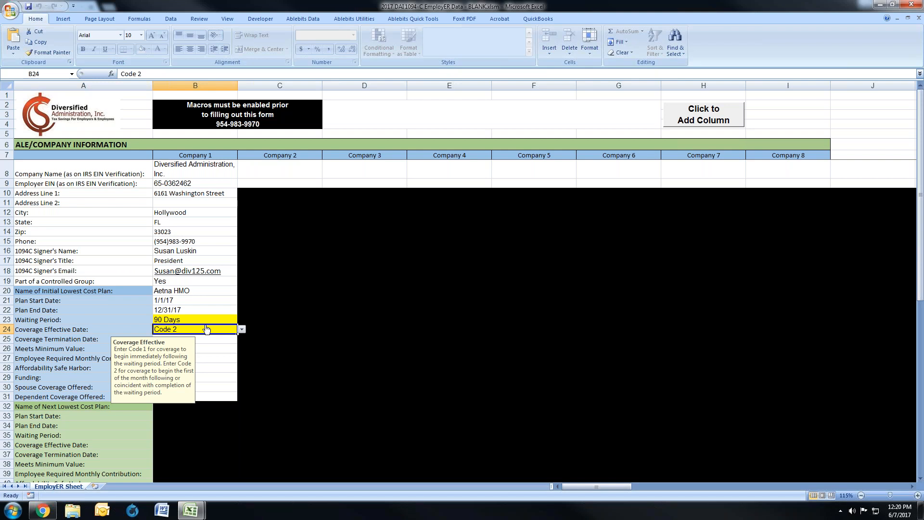
{"action": "left_click", "coordinate": [241, 329]}
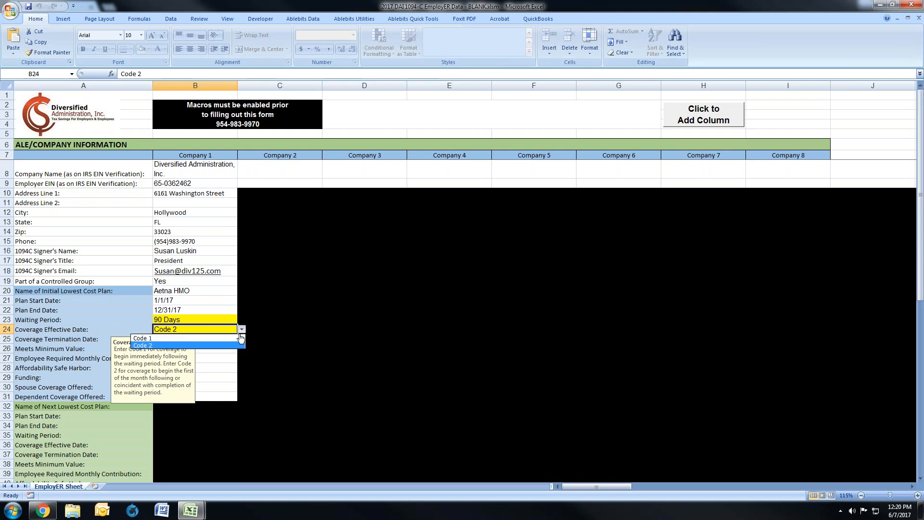
{"action": "left_click", "coordinate": [239, 339]}
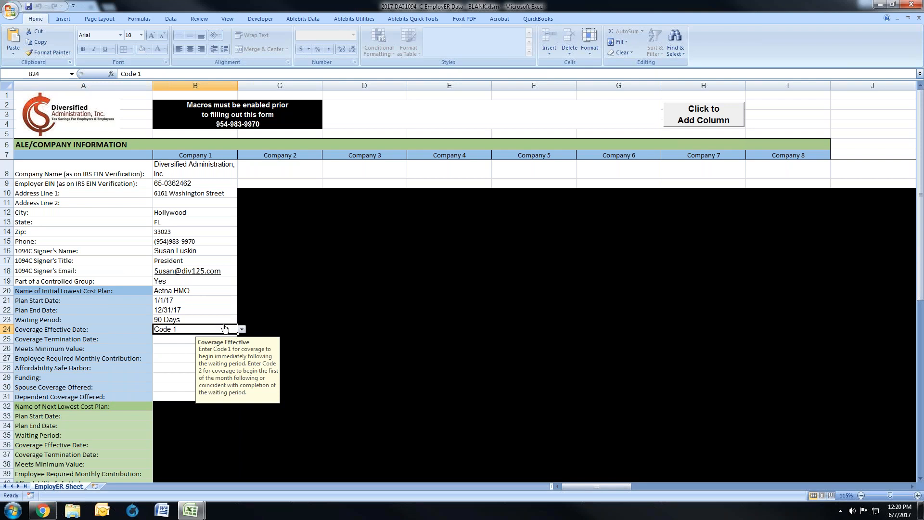
Step: Set the initial plan's waiting period to 60 Days and its Coverage Effective Date to Code 2
{"action": "left_click", "coordinate": [224, 320]}
{"action": "left_click", "coordinate": [242, 320]}
{"action": "left_click", "coordinate": [239, 358]}
{"action": "left_click", "coordinate": [179, 333]}
{"action": "left_click", "coordinate": [242, 330]}
{"action": "left_click", "coordinate": [183, 346]}
Step: Set the initial plan's Coverage Termination Date to End of Month
{"action": "left_click", "coordinate": [166, 339]}
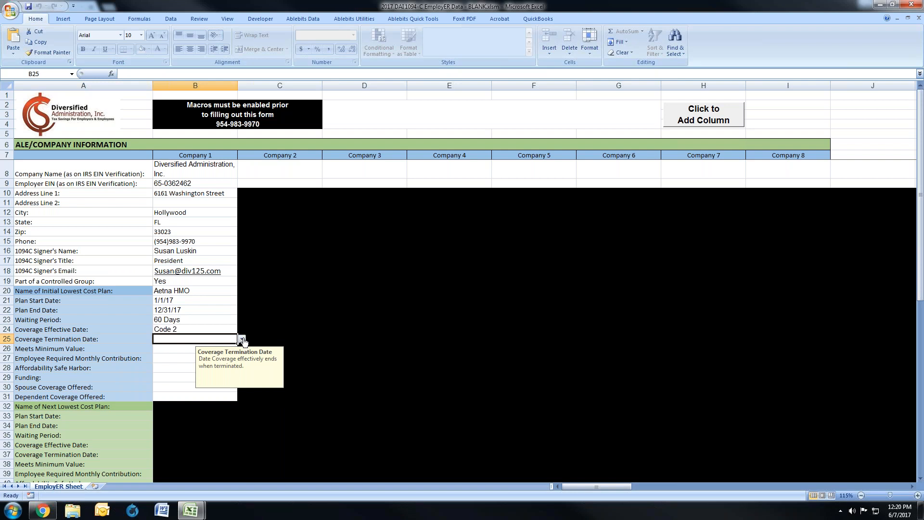
{"action": "left_click", "coordinate": [242, 340]}
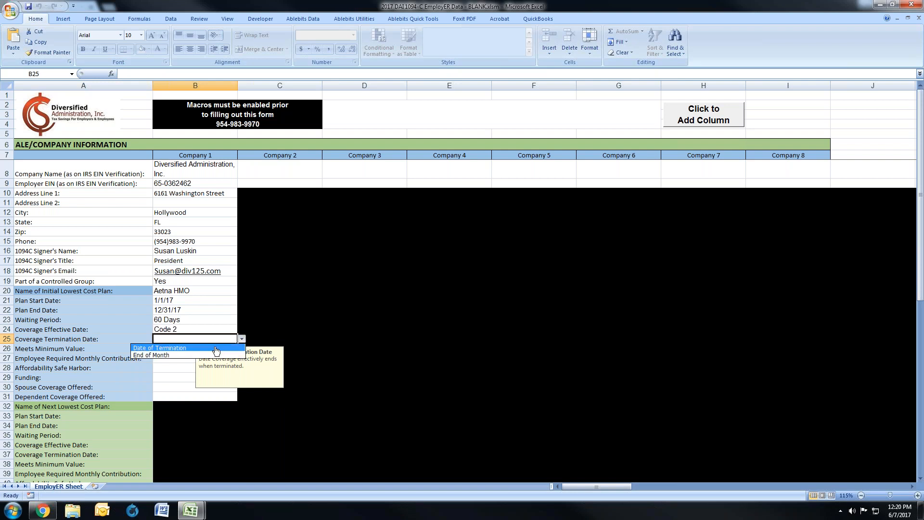
{"action": "left_click", "coordinate": [185, 357]}
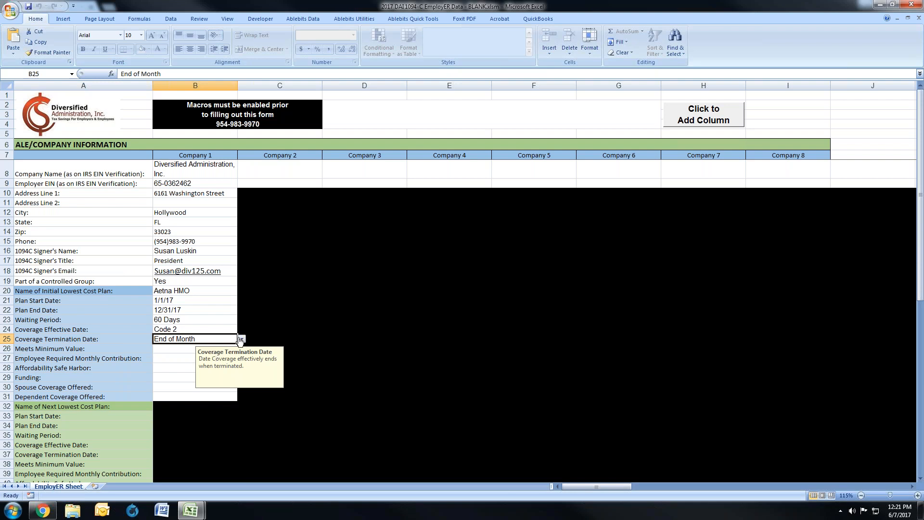
Step: Set Meets Minimum Value to Yes for the initial lowest cost plan
{"action": "left_click", "coordinate": [172, 353]}
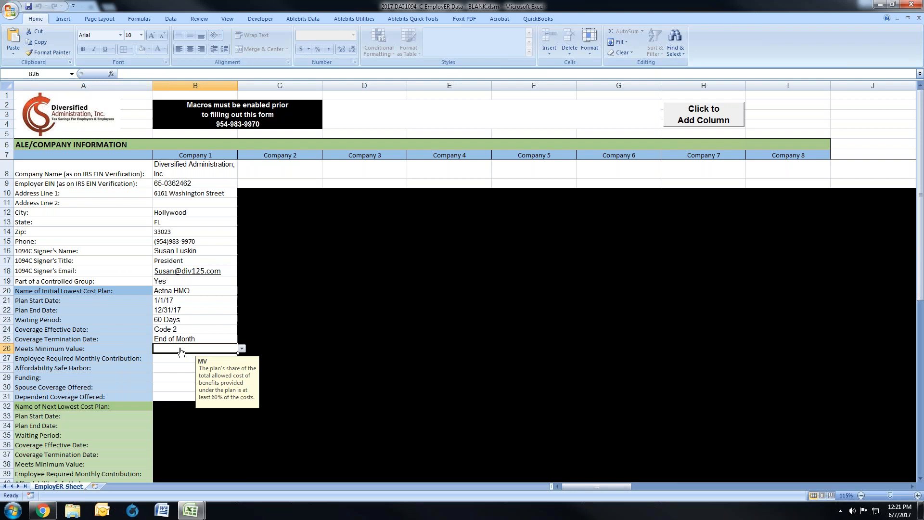
{"action": "left_click", "coordinate": [242, 349]}
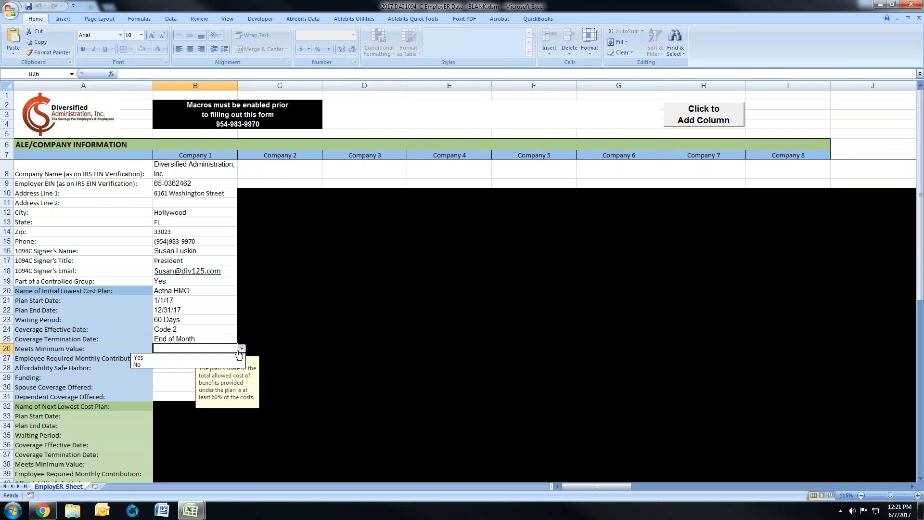
{"action": "left_click", "coordinate": [235, 358]}
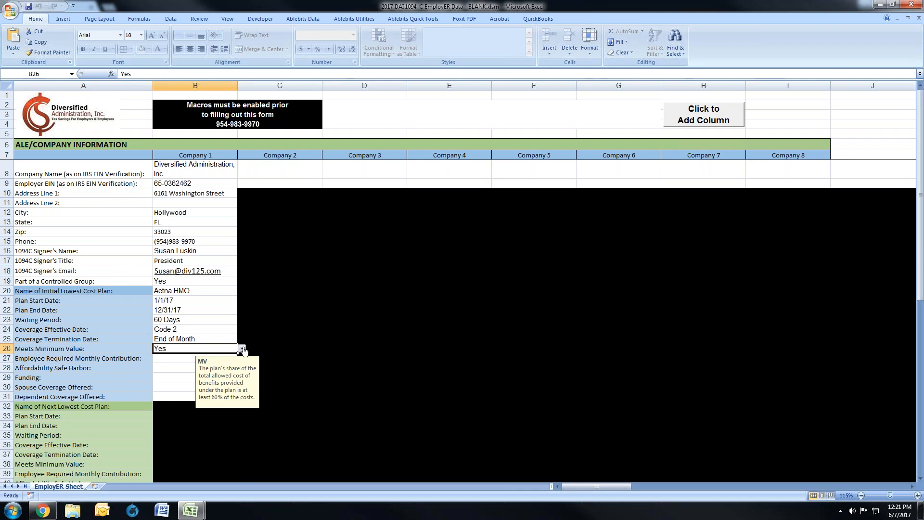
Step: Test the Meets Minimum Value field with No and set it back to Yes
{"action": "left_click", "coordinate": [242, 349]}
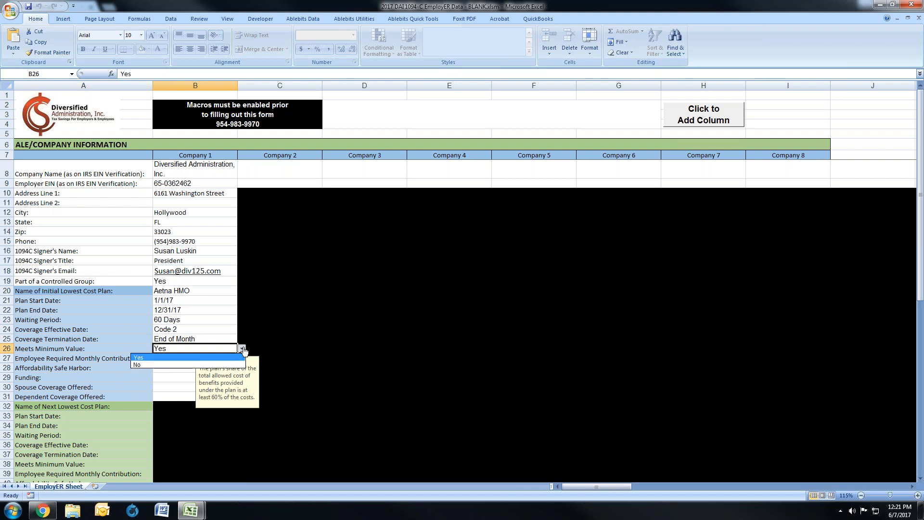
{"action": "left_click", "coordinate": [229, 368]}
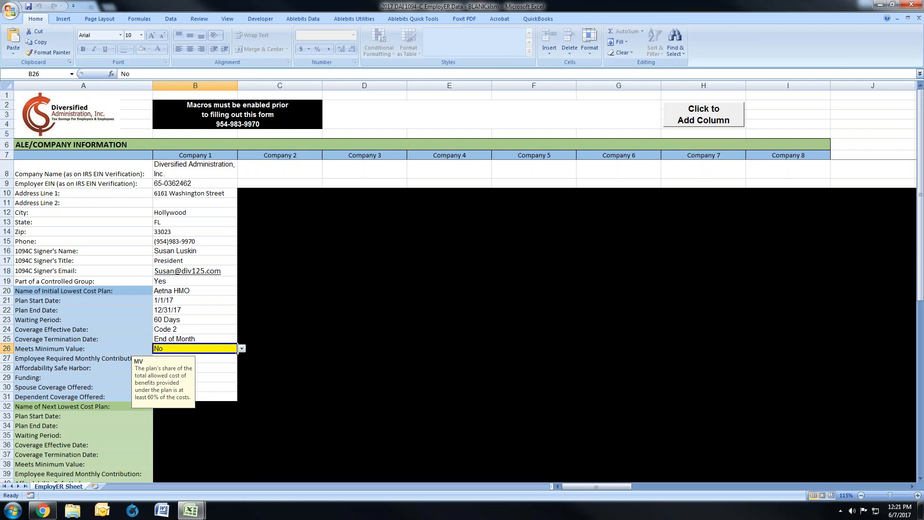
{"action": "key", "text": "alt+Down"}
{"action": "left_click", "coordinate": [173, 357]}
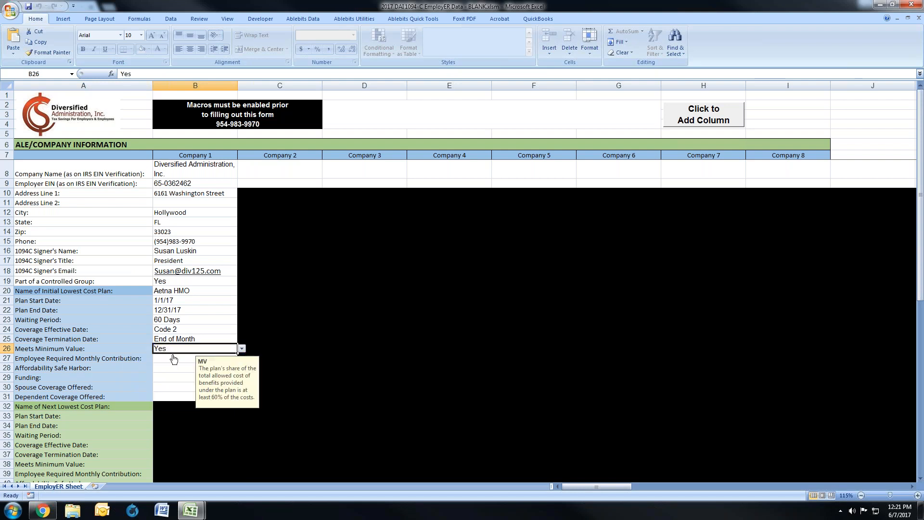
Step: Try 25 as the initial plan's Employee Required Monthly Contribution and check the Affordability Safe Harbor field
{"action": "left_click", "coordinate": [170, 358]}
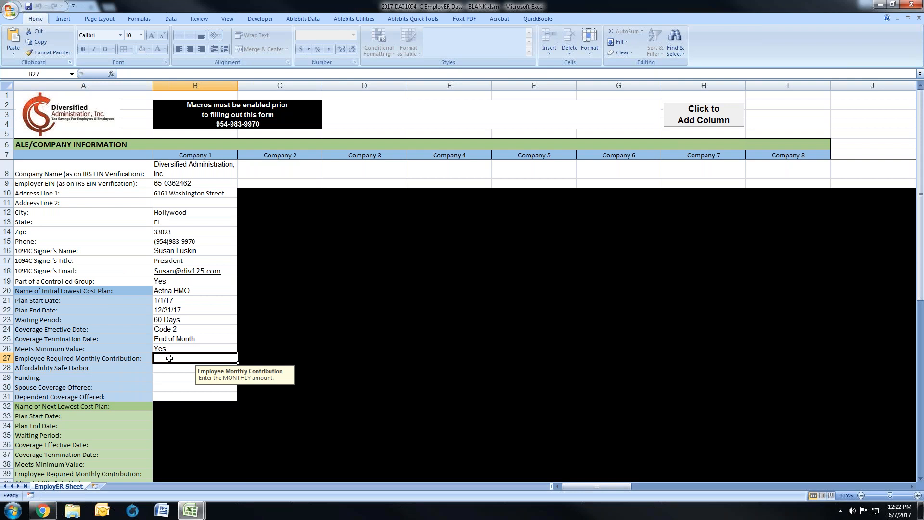
{"action": "type", "text": "25"}
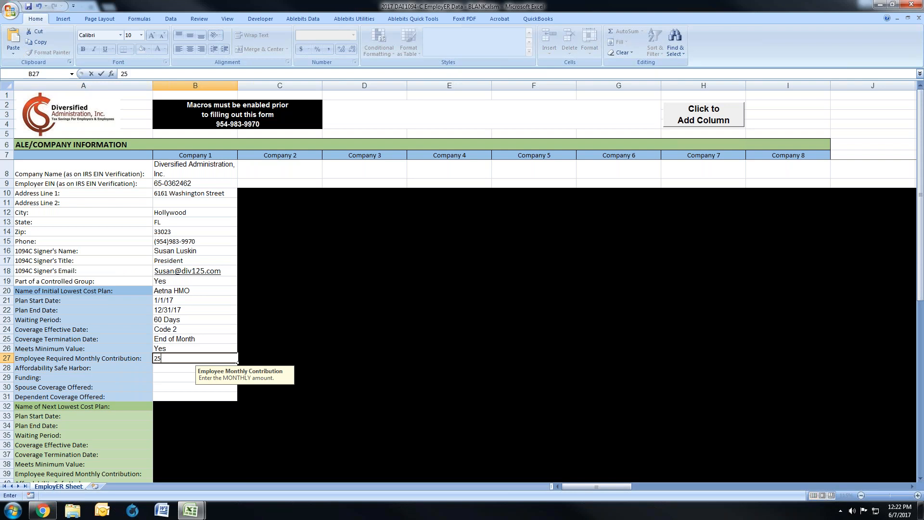
{"action": "key", "text": "Return"}
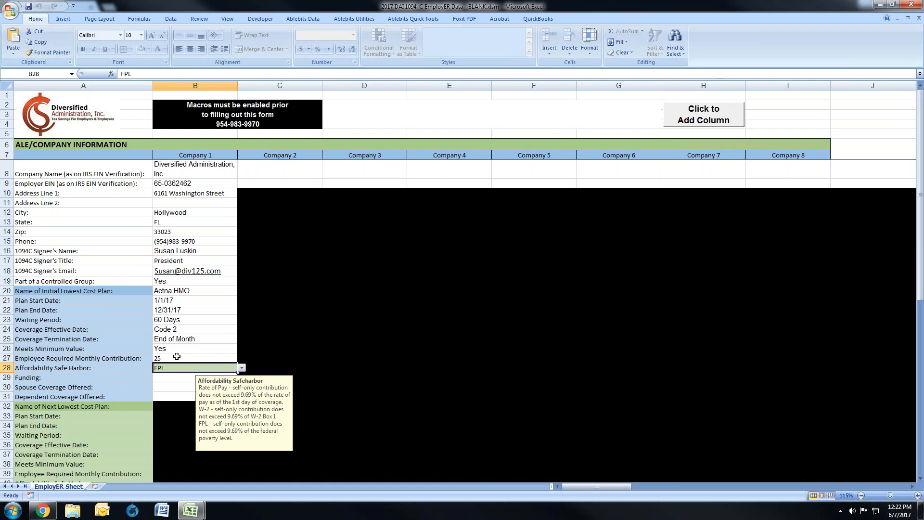
{"action": "left_click", "coordinate": [243, 368]}
{"action": "key", "text": "Escape"}
Step: Set the initial plan's Employee Required Monthly Contribution to 125
{"action": "key", "text": "Up"}
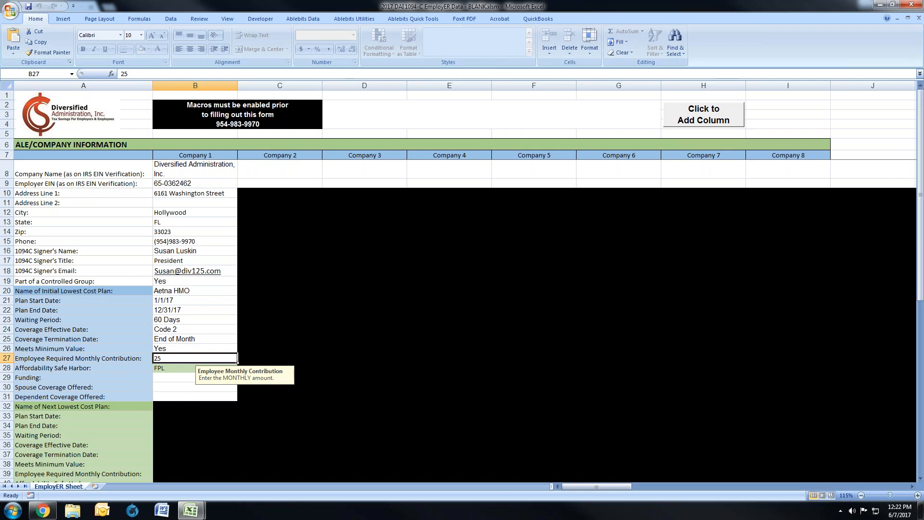
{"action": "type", "text": "125"}
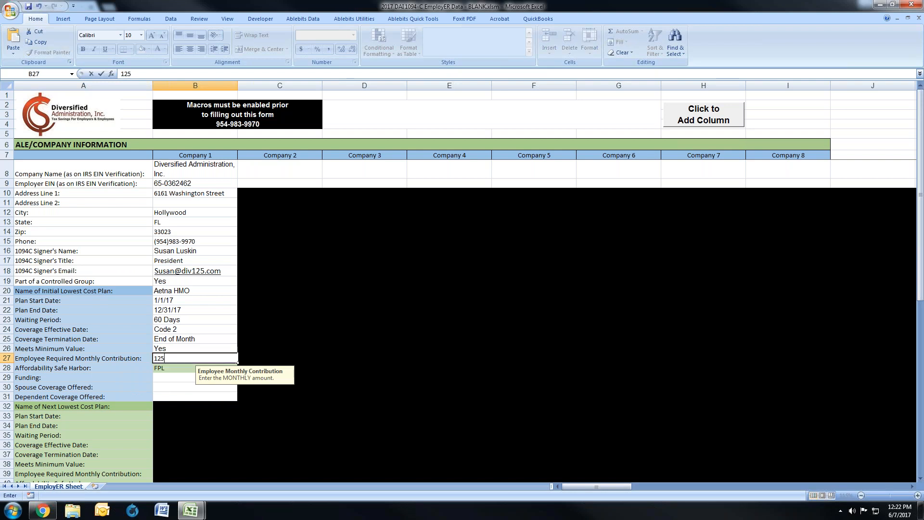
{"action": "key", "text": "Return"}
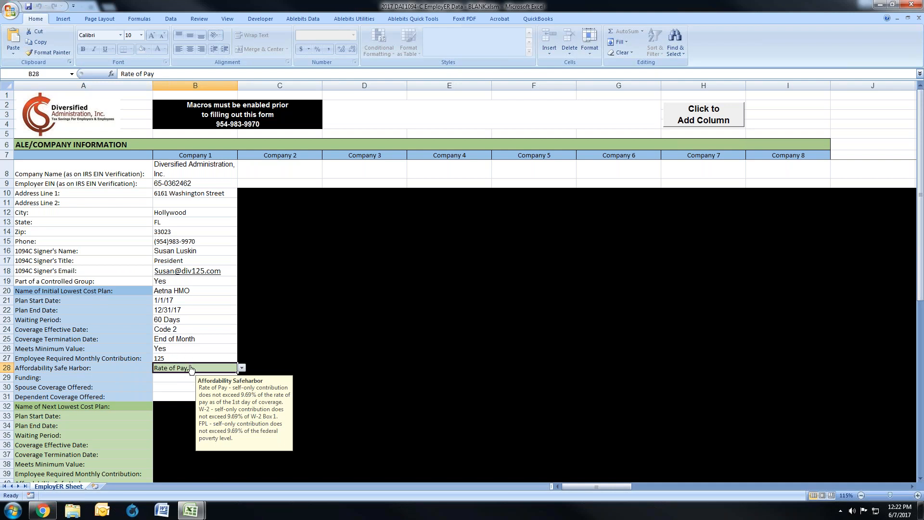
Step: Set the initial plan's Funding to Self-Funded
{"action": "left_click", "coordinate": [184, 378]}
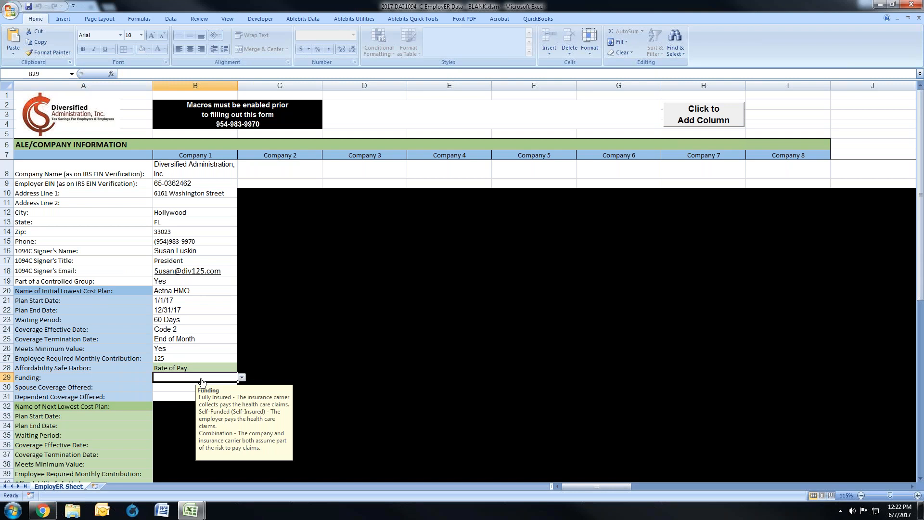
{"action": "left_click", "coordinate": [242, 378]}
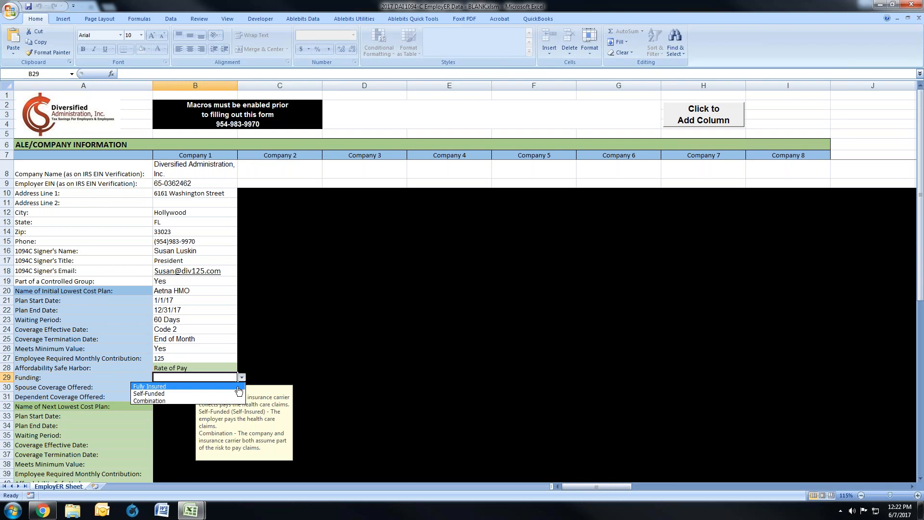
{"action": "left_click", "coordinate": [201, 394]}
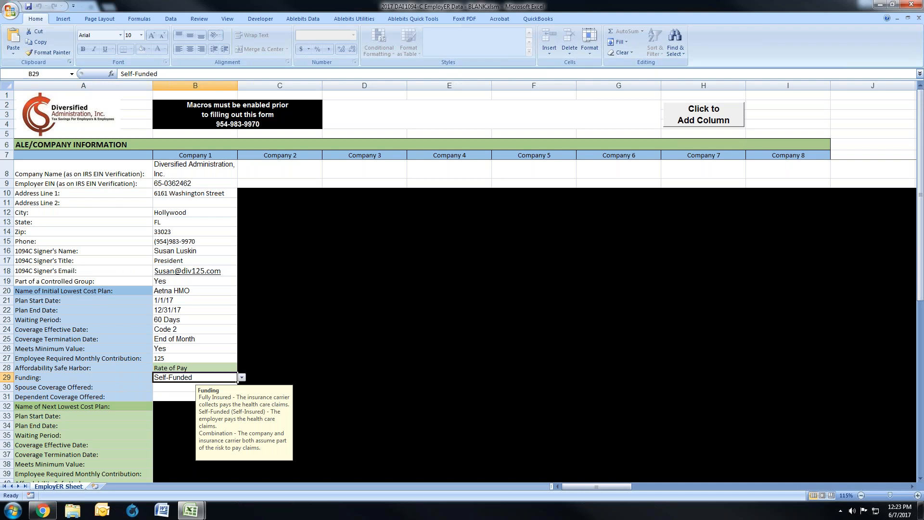
Step: Set Spouse Coverage Offered and Dependent Coverage Offered to Yes for the initial plan, and save the employer workbook
{"action": "left_click", "coordinate": [195, 387]}
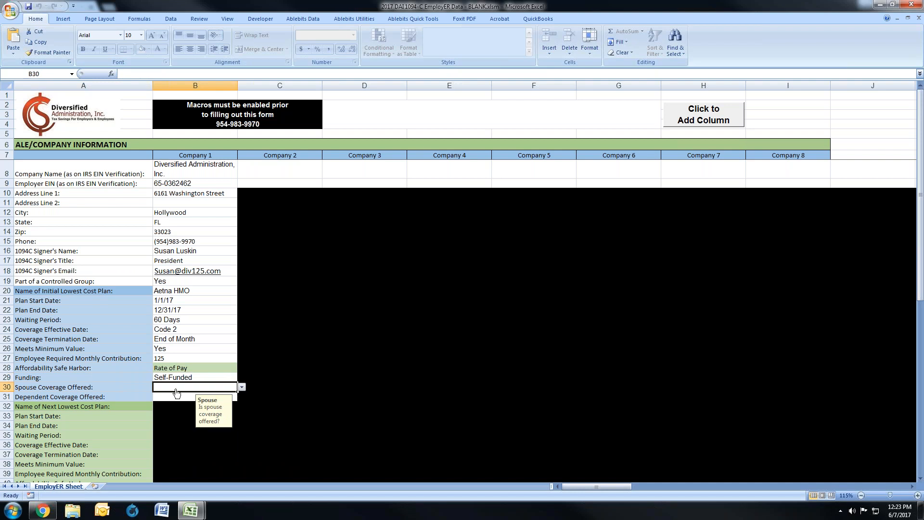
{"action": "left_click", "coordinate": [242, 389]}
{"action": "left_click", "coordinate": [212, 395]}
{"action": "left_click", "coordinate": [167, 397]}
{"action": "left_click", "coordinate": [242, 397]}
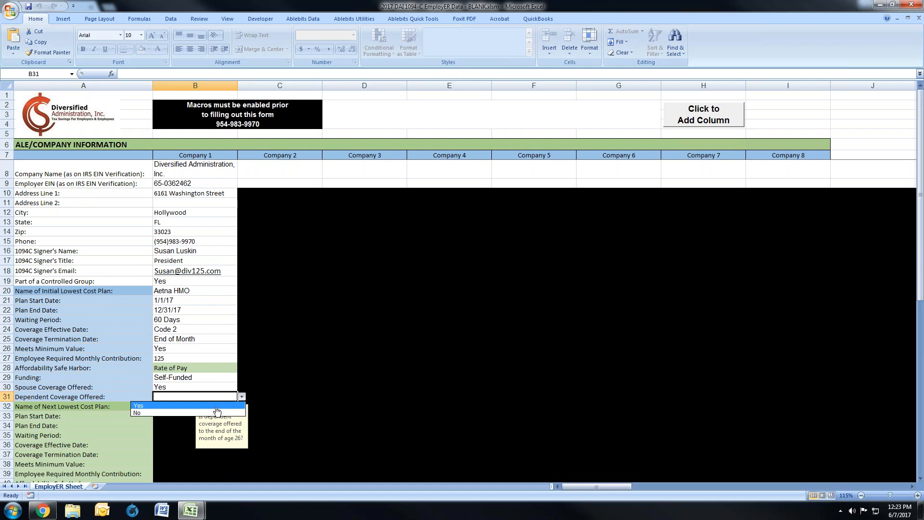
{"action": "left_click", "coordinate": [217, 407]}
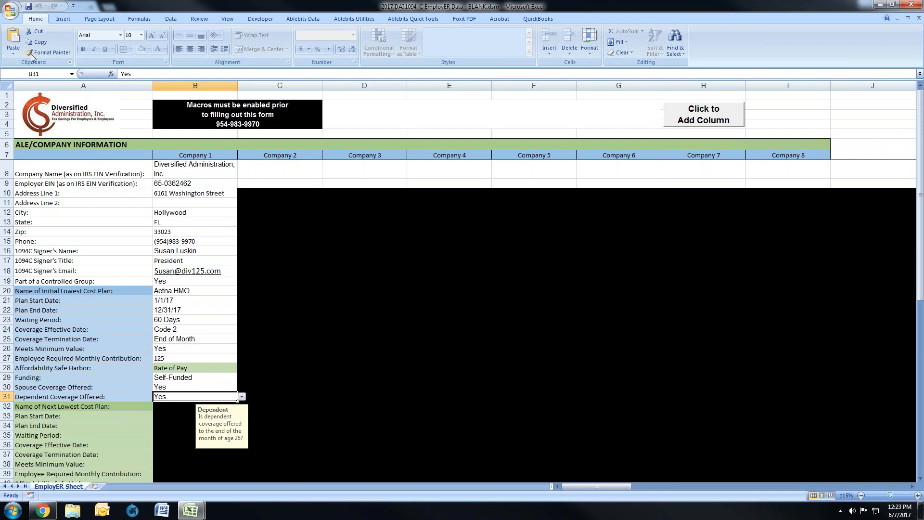
{"action": "left_click", "coordinate": [27, 10]}
Step: Switch to the 2017 DAI 1095-C EmployEE Data workbook and confirm that the current employer sheet is open
{"action": "mouse_move", "coordinate": [191, 510]}
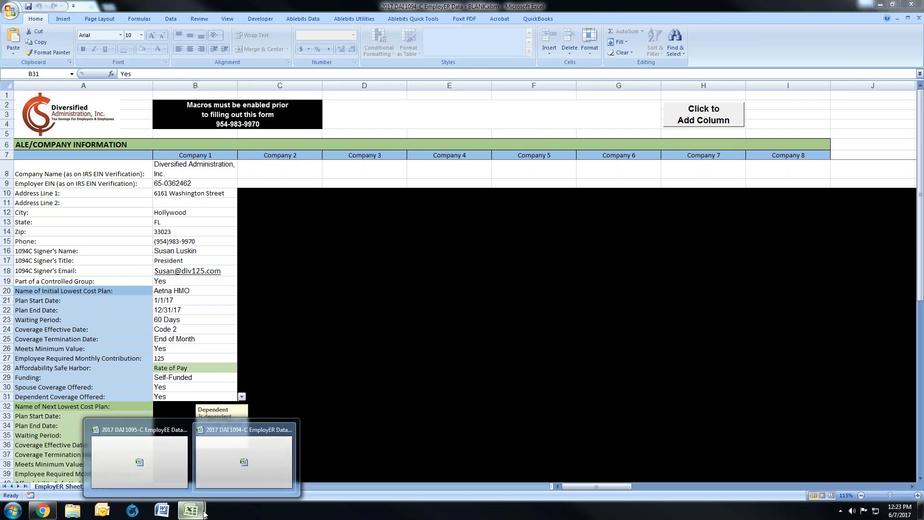
{"action": "left_click", "coordinate": [170, 466]}
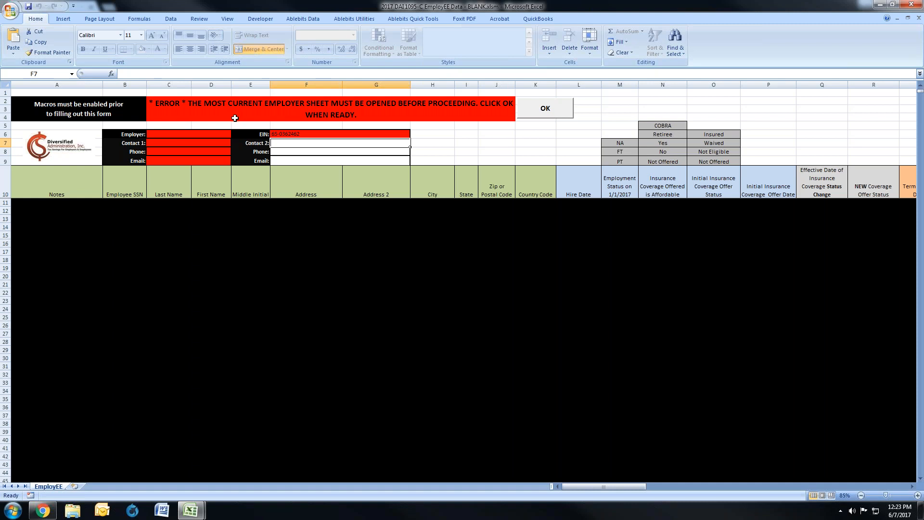
{"action": "left_click", "coordinate": [546, 105]}
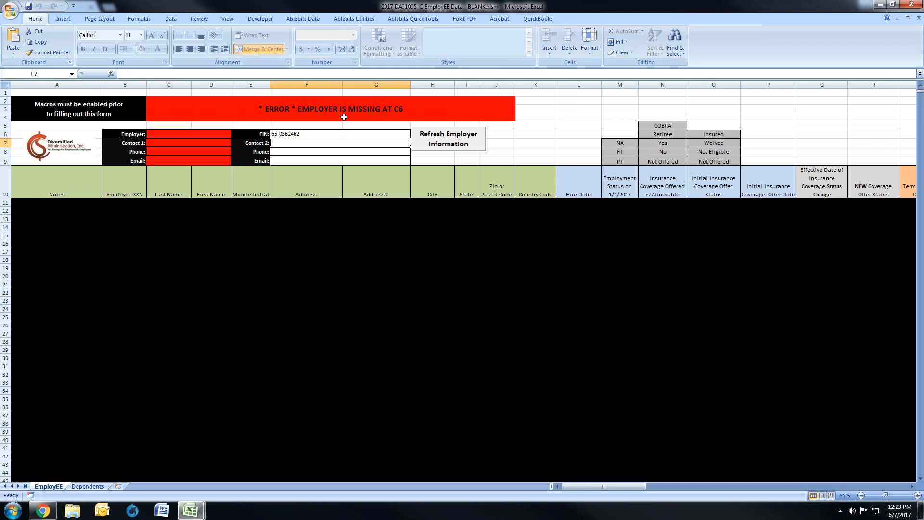
Step: Enter Diversified Administration, Inc. as the employer in the employee sheet's header
{"action": "left_click", "coordinate": [162, 135]}
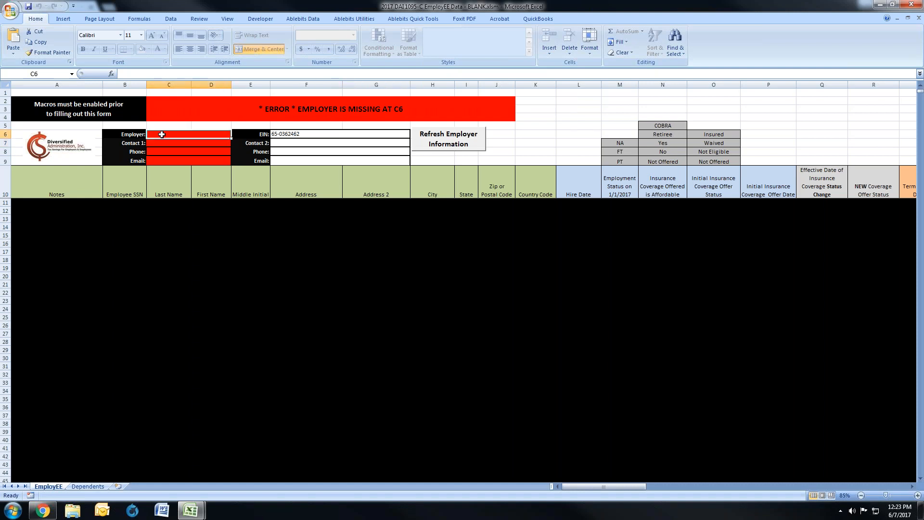
{"action": "type", "text": "Divers"}
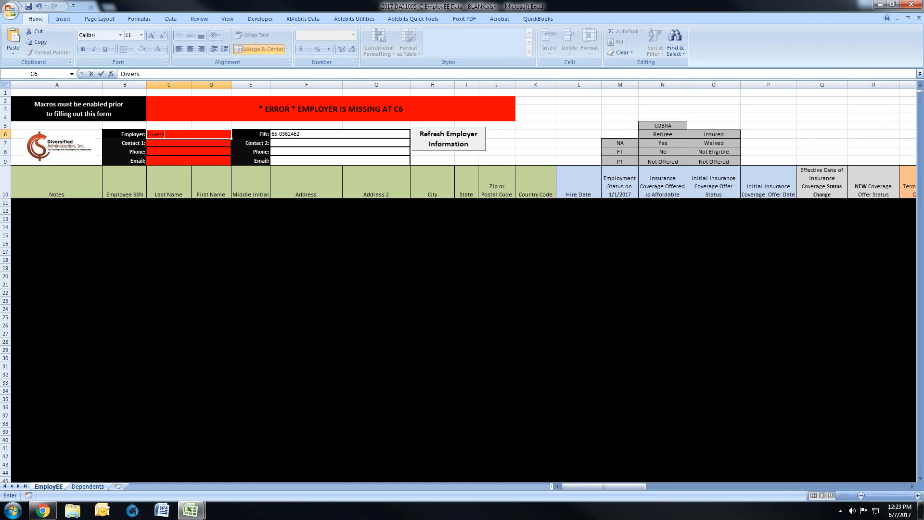
{"action": "type", "text": "ified Administration, Inc."}
{"action": "key", "text": "Return"}
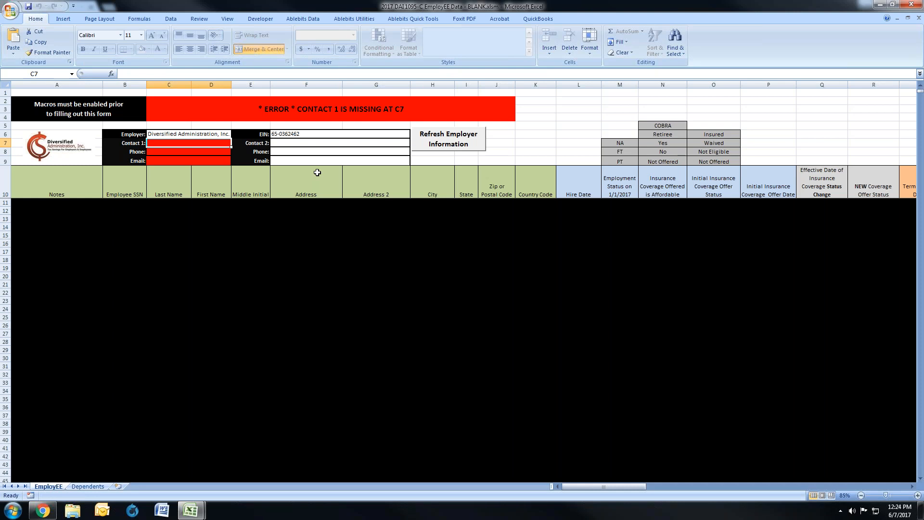
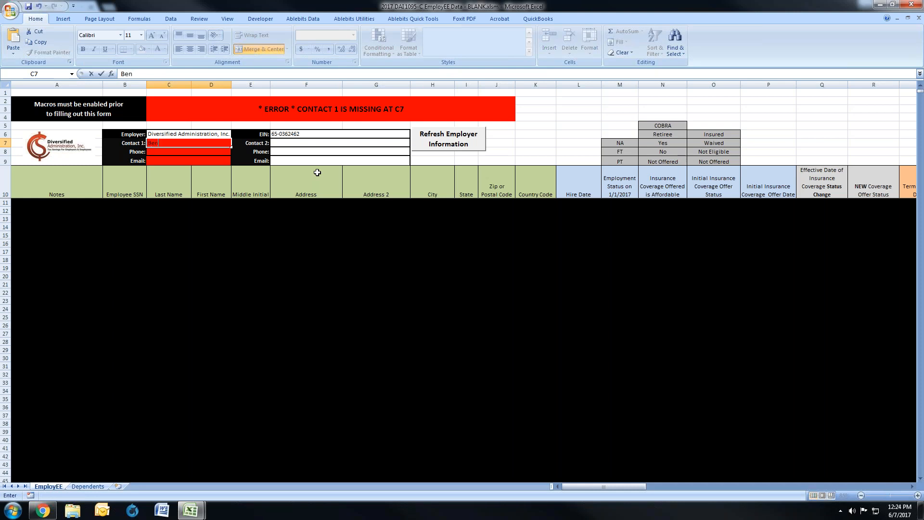
Step: Fill in the Contact 1 name, phone number and e-mail in the employee sheet's header
{"action": "key", "text": "Return"}
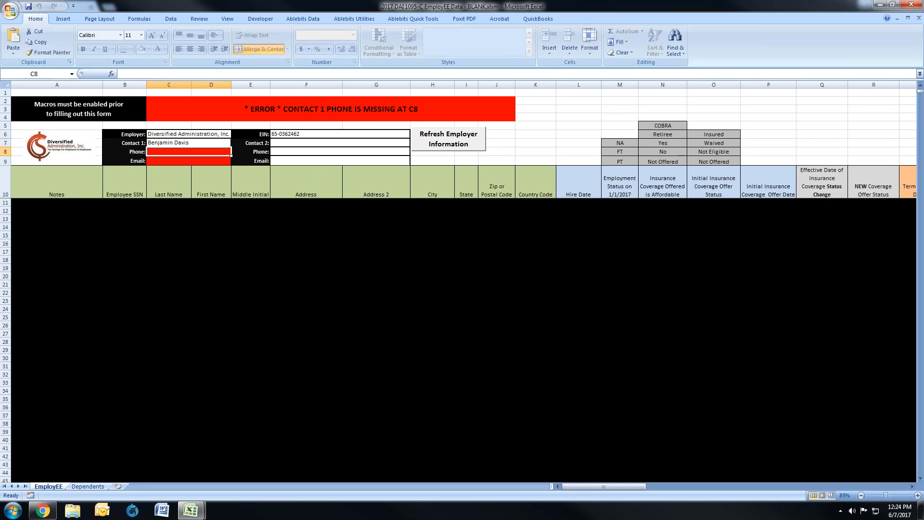
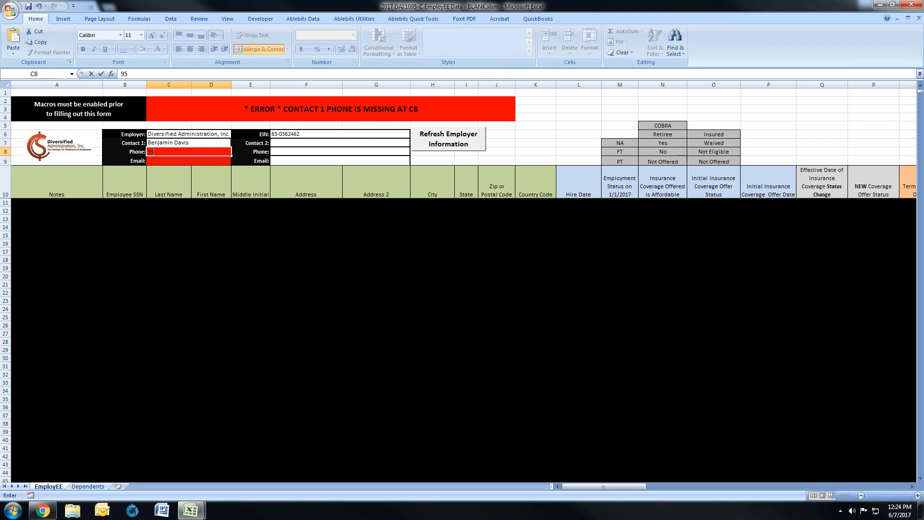
{"action": "key", "text": "Return"}
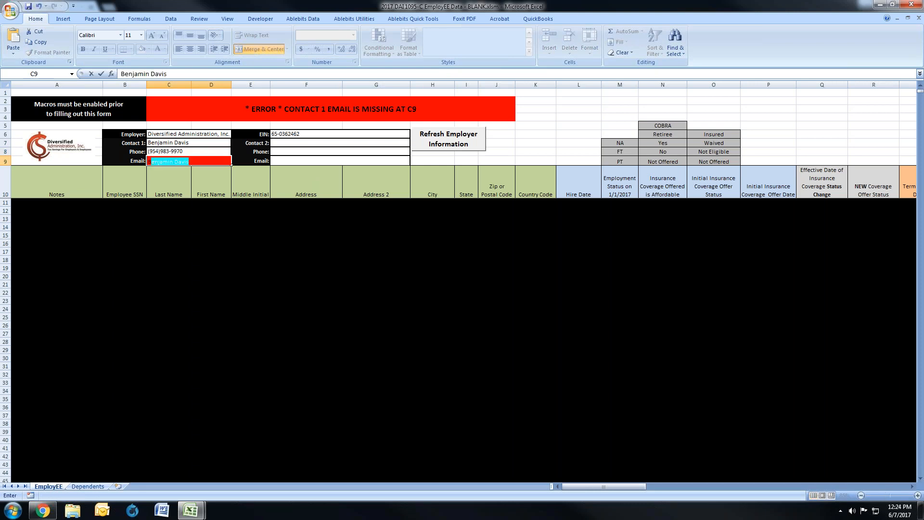
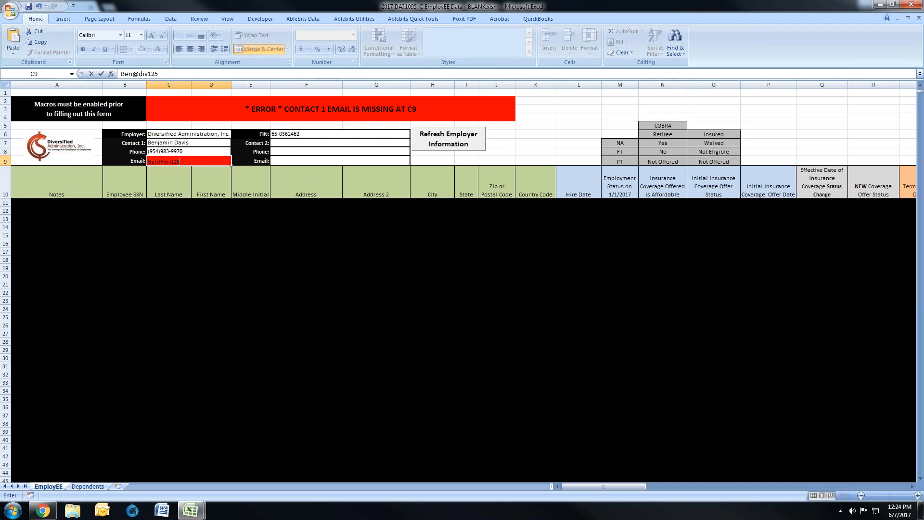
{"action": "key", "text": "Return"}
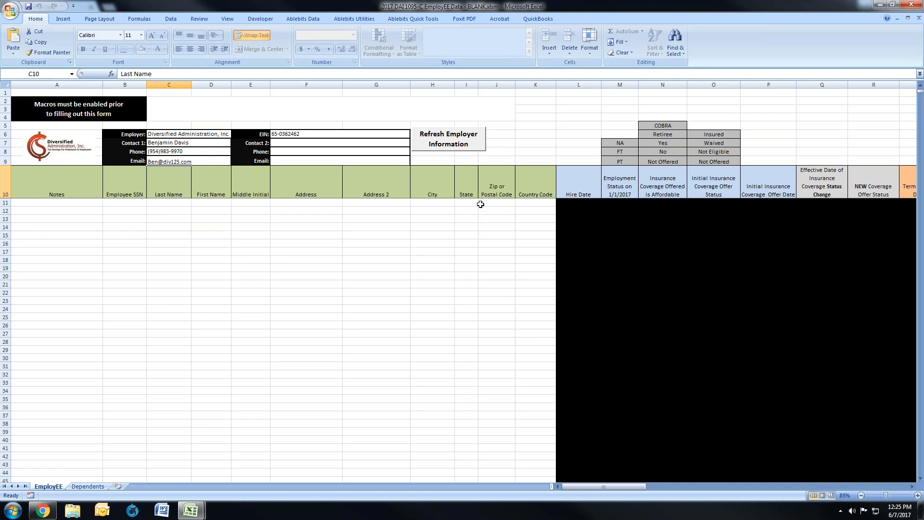
Step: Try the invalid text dfbj as the Employee SSN in row 11
{"action": "left_click", "coordinate": [123, 202]}
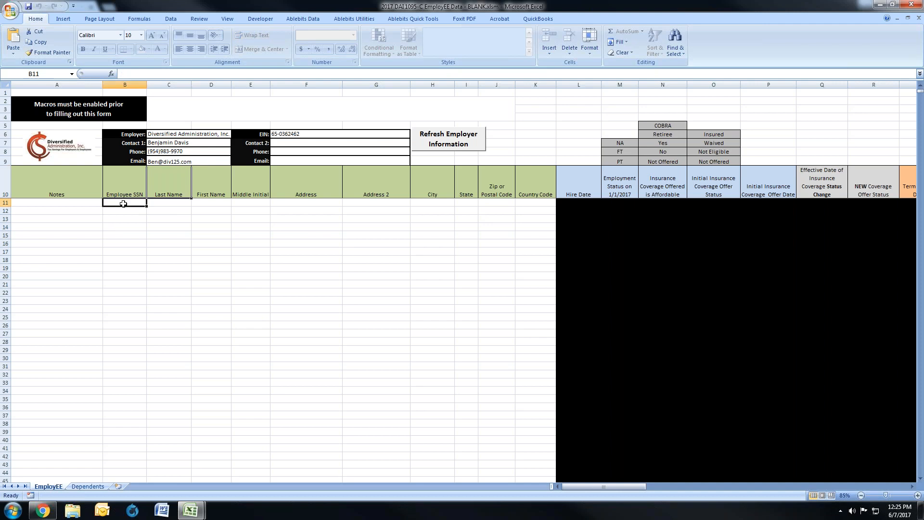
{"action": "type", "text": "dfbj"}
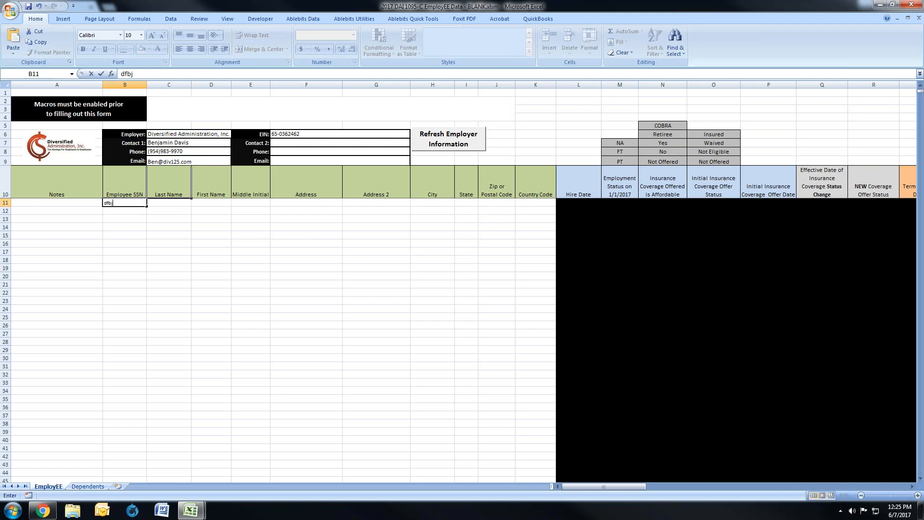
{"action": "key", "text": "Tab"}
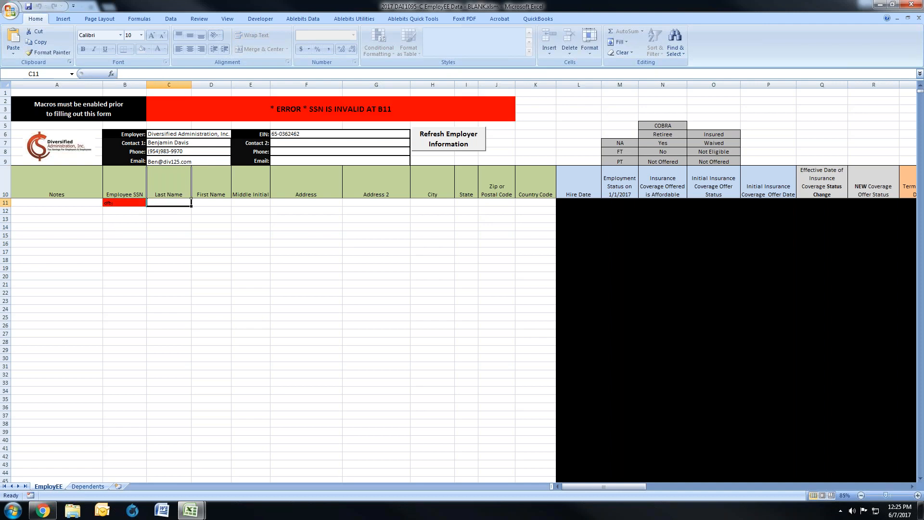
{"action": "key", "text": "Left"}
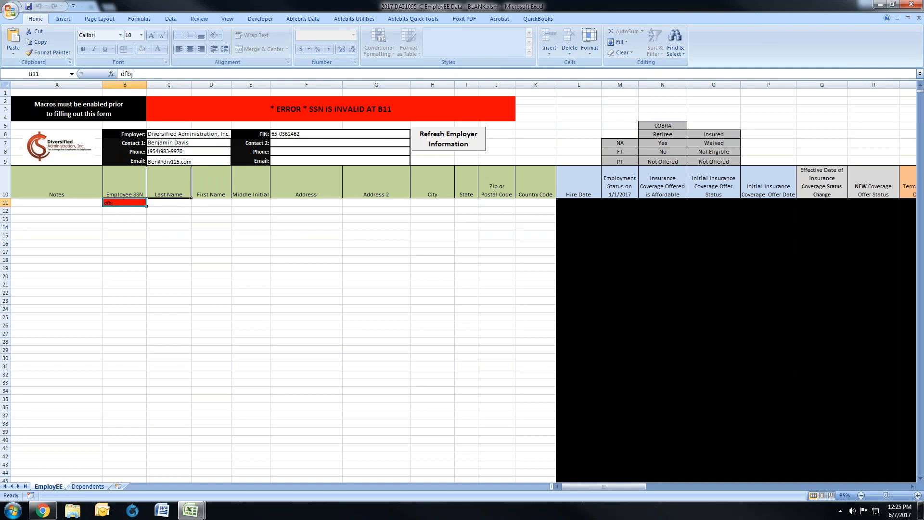
Step: Enter the employee's Social Security number in the Employee SSN column of row 11
{"action": "type", "text": "123-45-6789"}
{"action": "key", "text": "Return"}
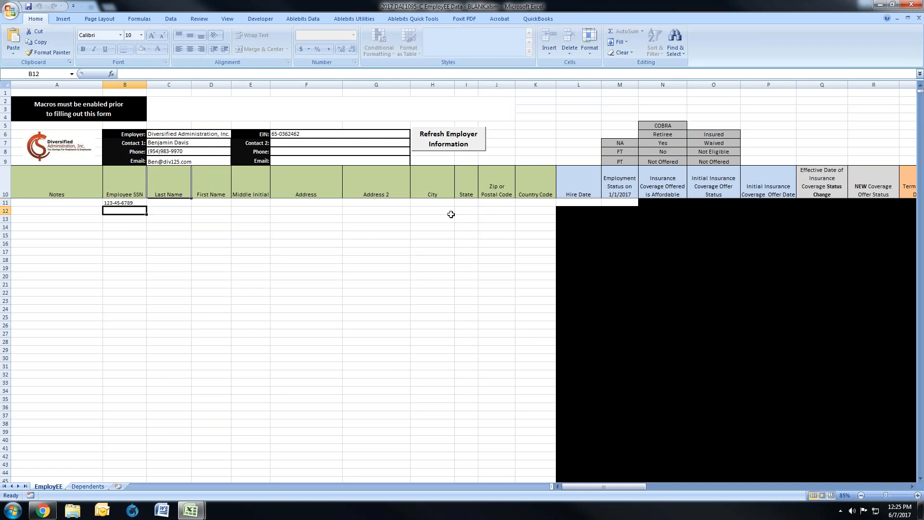
{"action": "left_click", "coordinate": [123, 203]}
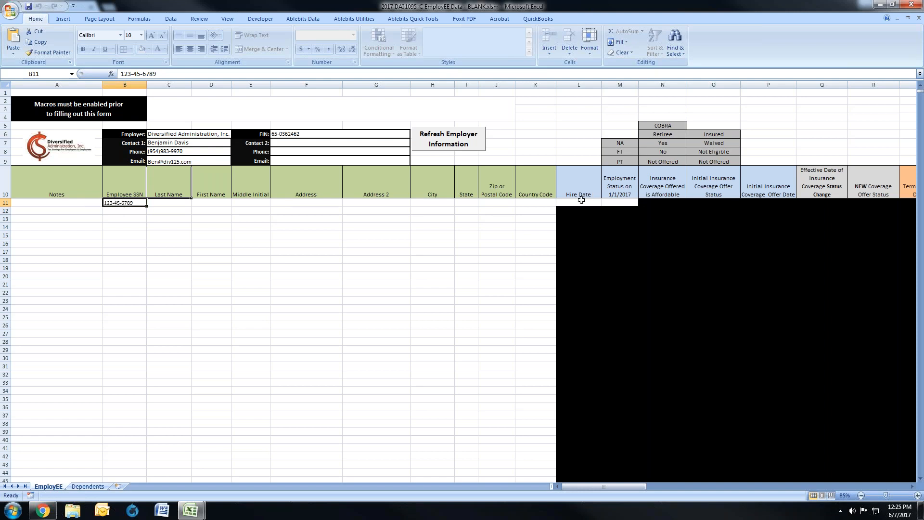
Step: Enter 1/2/17 as the Hire Date and FT as the Employment Status on 1/1/2017 in row 11
{"action": "left_click_drag", "start_coordinate": [578, 202], "coordinate": [618, 199]}
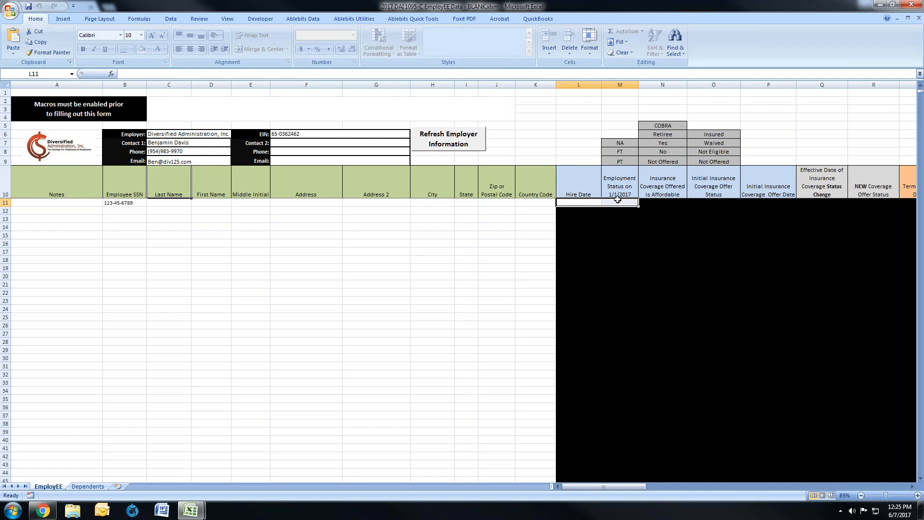
{"action": "left_click", "coordinate": [586, 203]}
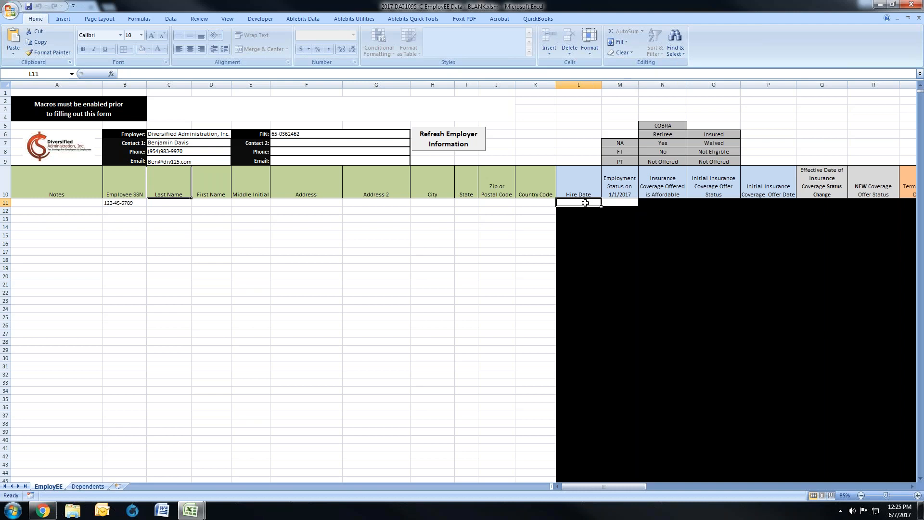
{"action": "type", "text": "1/1/17"}
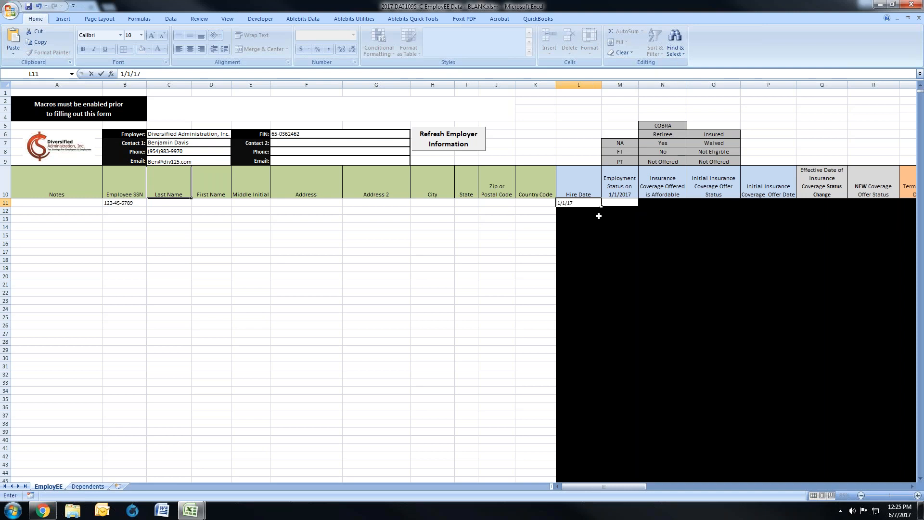
{"action": "key", "text": "BackSpace"}
{"action": "key", "text": "BackSpace"}
{"action": "key", "text": "BackSpace"}
{"action": "key", "text": "BackSpace"}
{"action": "type", "text": "2/17"}
{"action": "key", "text": "Tab"}
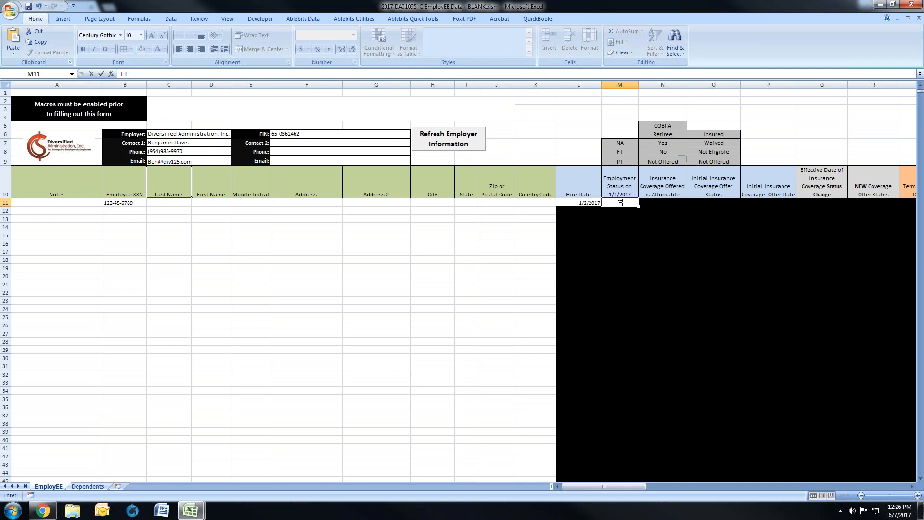
{"action": "key", "text": "Return"}
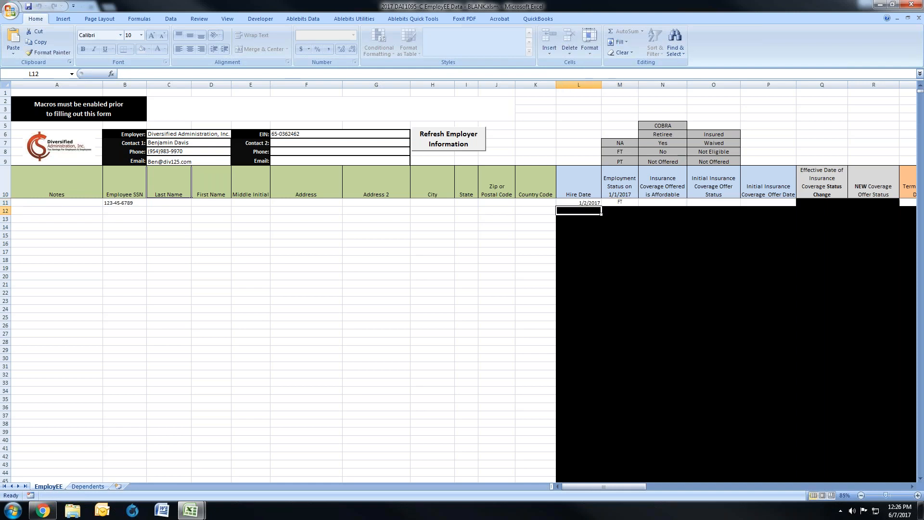
Step: Set row 11's Insurance Coverage Offered is Affordable to Yes and its Initial Insurance Coverage Offer Status to Insured
{"action": "left_click_drag", "start_coordinate": [573, 203], "coordinate": [768, 202]}
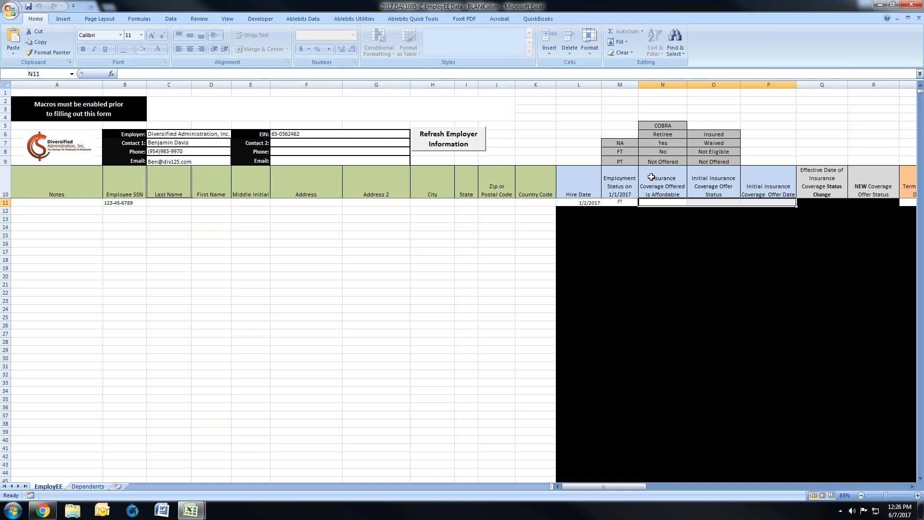
{"action": "left_click", "coordinate": [657, 202]}
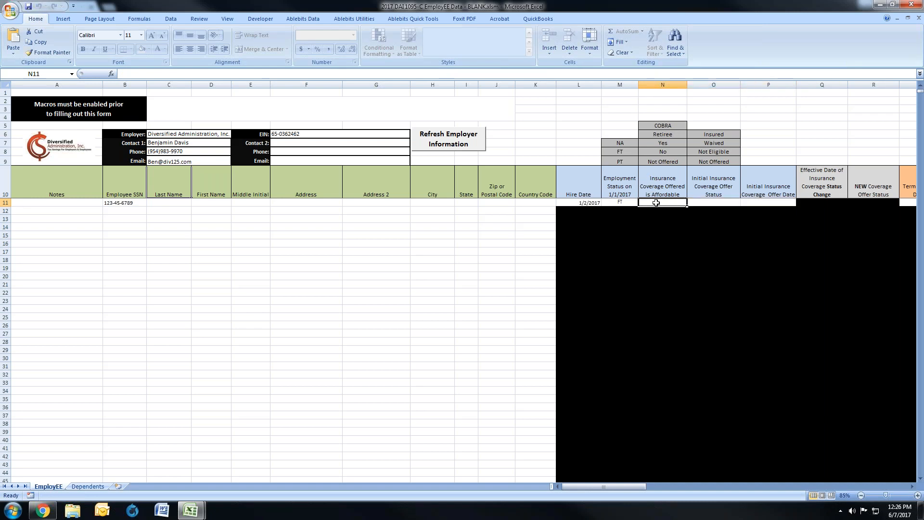
{"action": "type", "text": "Yes"}
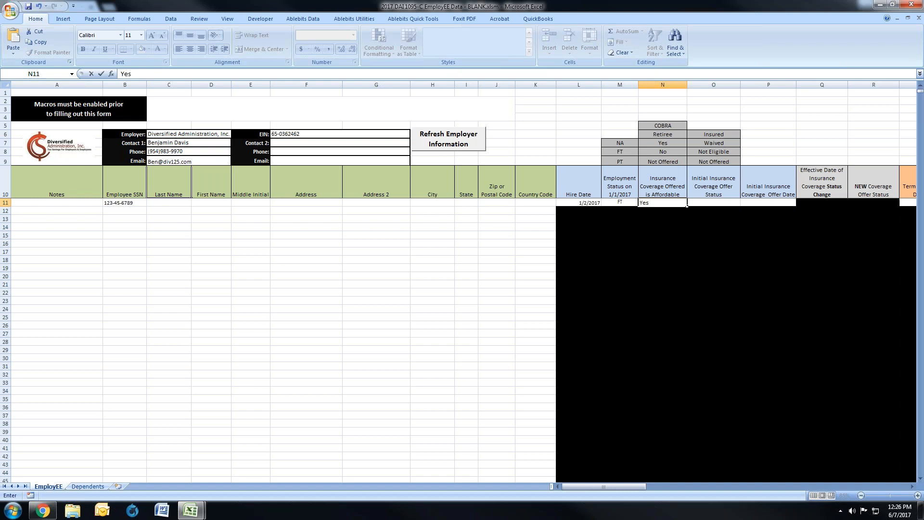
{"action": "key", "text": "Tab"}
{"action": "type", "text": "Insured"}
{"action": "key", "text": "Tab"}
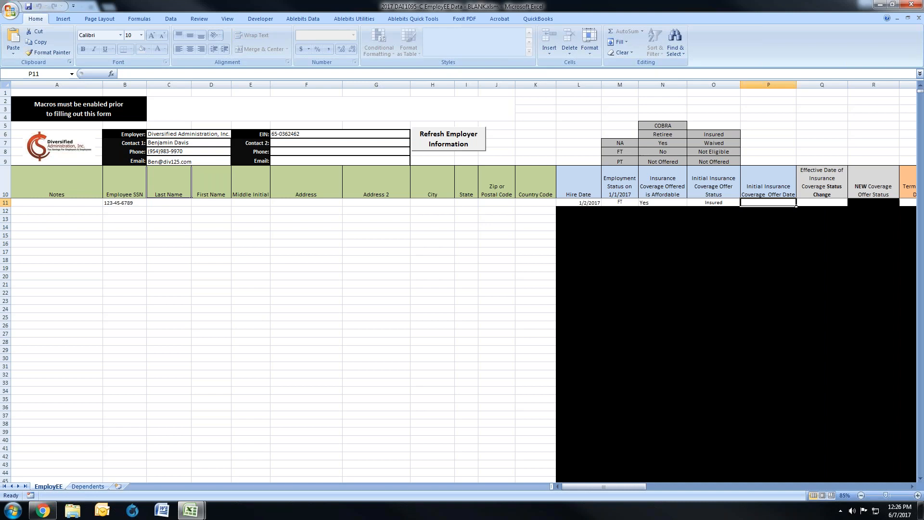
Step: Try 1/1/2017 as the Initial Insurance Coverage Offer Date in row 11
{"action": "type", "text": "1/"}
{"action": "type", "text": "1/2017"}
{"action": "key", "text": "Return"}
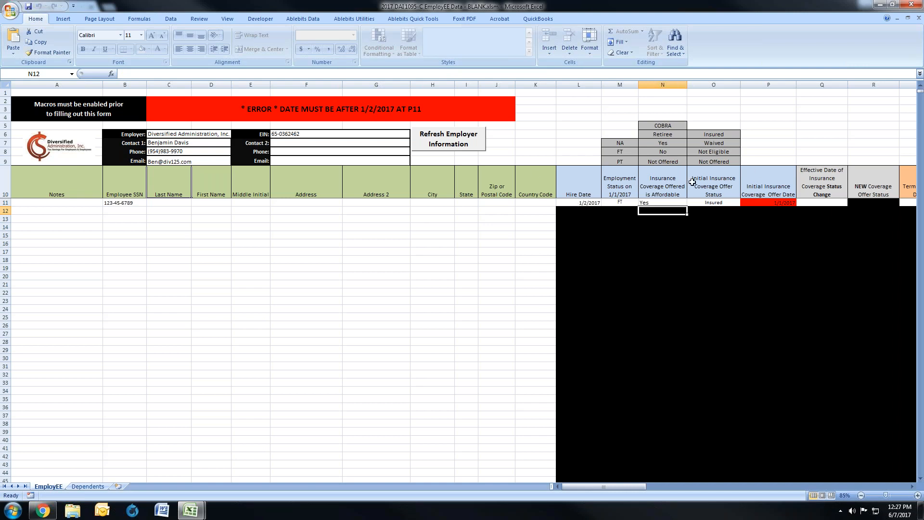
Step: Change row 11's Initial Insurance Coverage Offer Date to 1/2/2017
{"action": "double_click", "coordinate": [782, 202]}
{"action": "key", "text": "BackSpace"}
{"action": "type", "text": "2"}
{"action": "key", "text": "Return"}
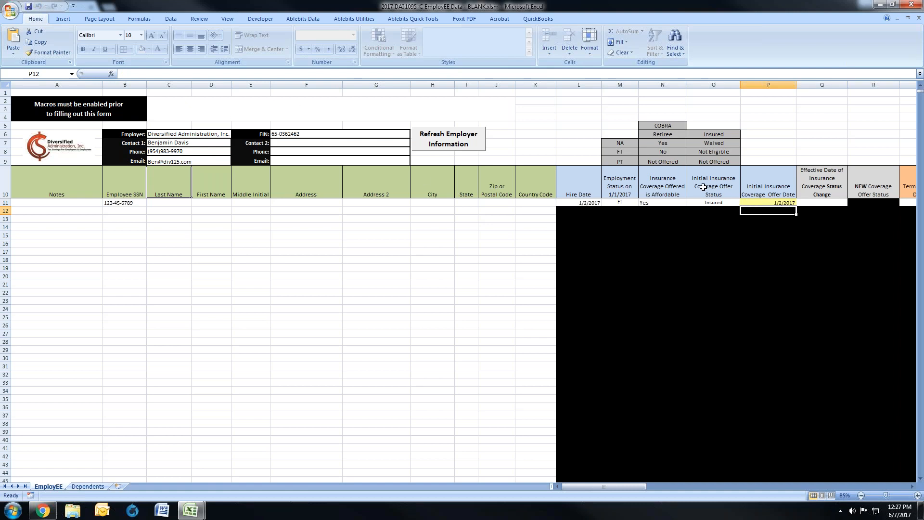
{"action": "left_click", "coordinate": [764, 202]}
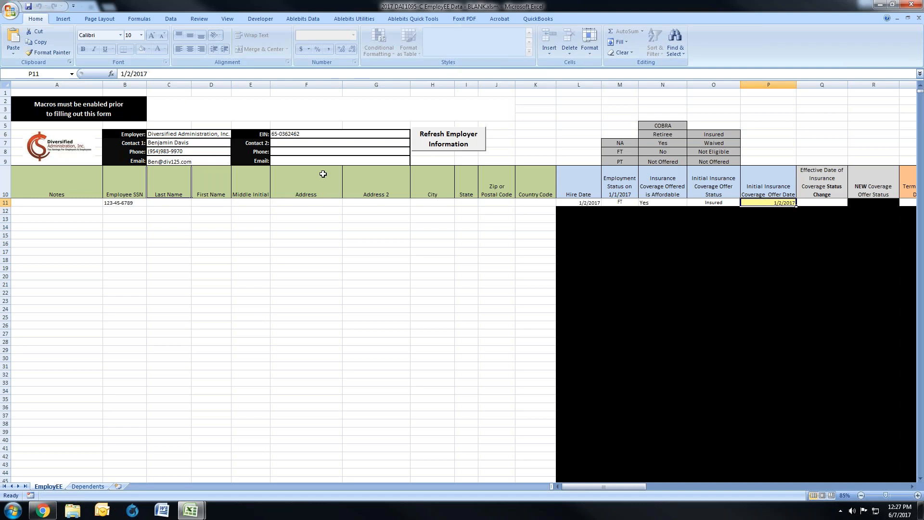
Step: Check the initial plan's Waiting Period and Coverage Effective Date in the 1094-C EmployER workbook, and return to the 1095-C EmployEE workbook
{"action": "mouse_move", "coordinate": [192, 510]}
{"action": "left_click", "coordinate": [208, 461]}
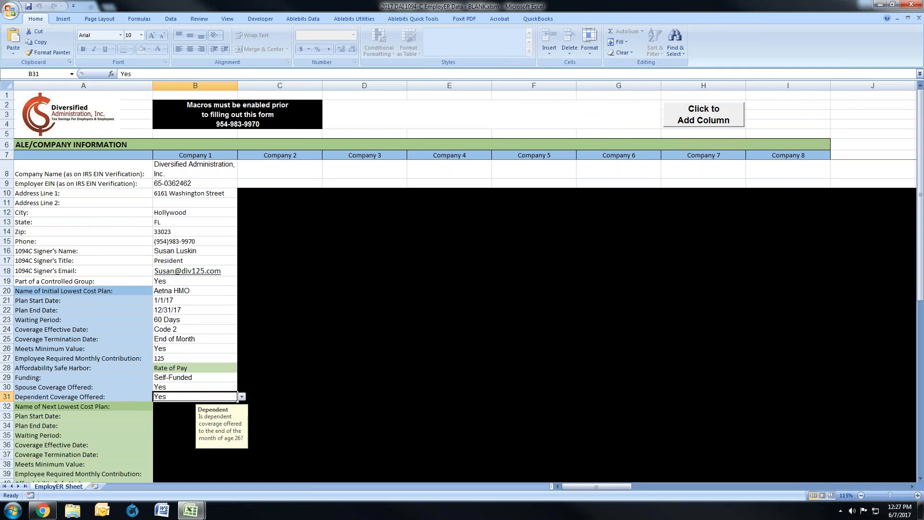
{"action": "left_click", "coordinate": [195, 509]}
{"action": "left_click", "coordinate": [161, 459]}
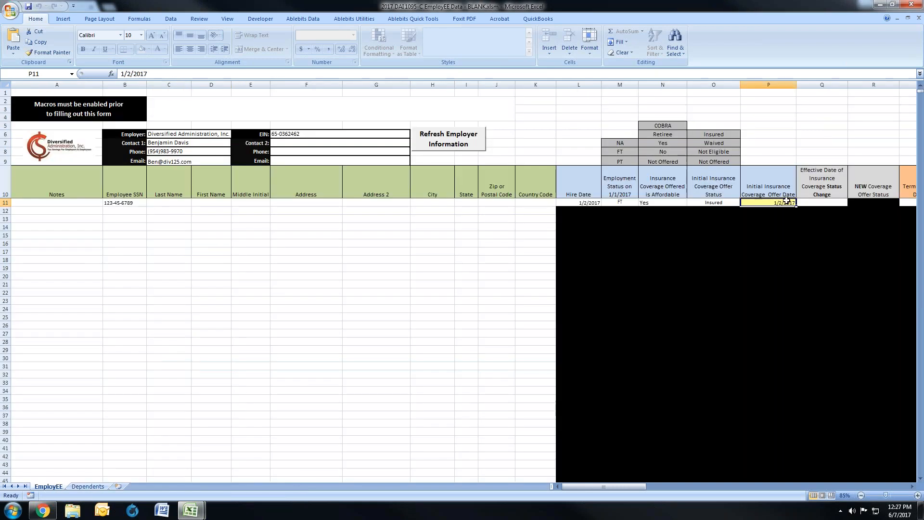
Step: Change row 11's Initial Insurance Coverage Offer Date to 3/1/2017
{"action": "double_click", "coordinate": [775, 203]}
{"action": "left_click_drag", "start_coordinate": [783, 202], "coordinate": [777, 203]}
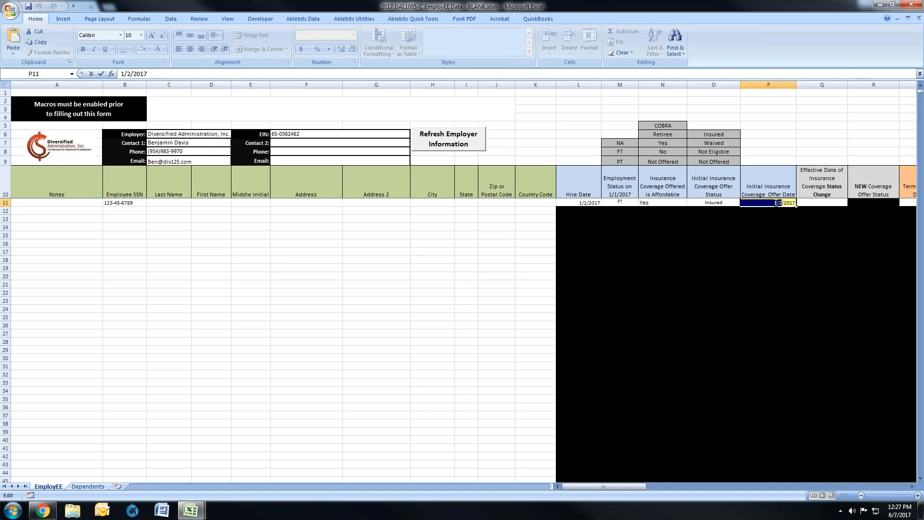
{"action": "type", "text": "3/1"}
{"action": "key", "text": "Return"}
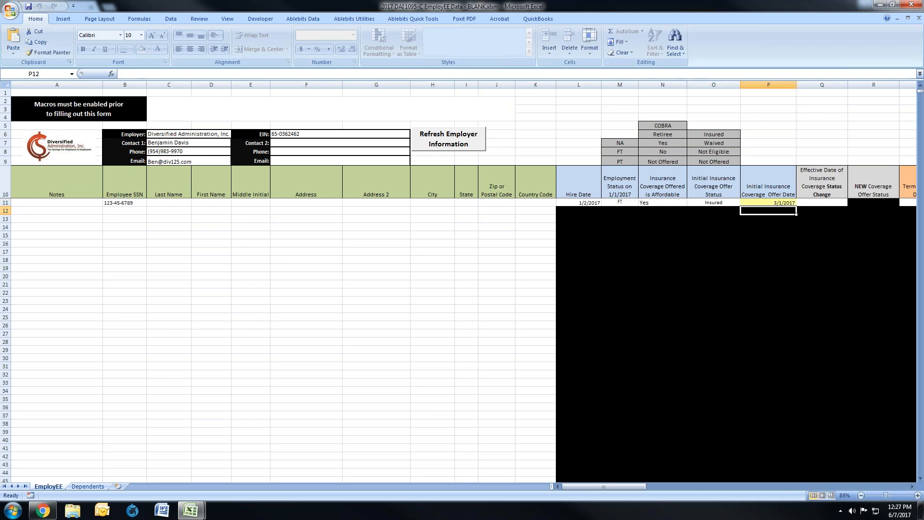
Step: Try another month for row 11's Initial Insurance Coverage Offer Date and re-enter 3/1/2017
{"action": "double_click", "coordinate": [774, 201]}
{"action": "key", "text": "BackSpace"}
{"action": "type", "text": "4"}
{"action": "key", "text": "Return"}
{"action": "left_click", "coordinate": [754, 203]}
{"action": "type", "text": "3/1/2017"}
{"action": "key", "text": "Return"}
{"action": "key", "text": "Up"}
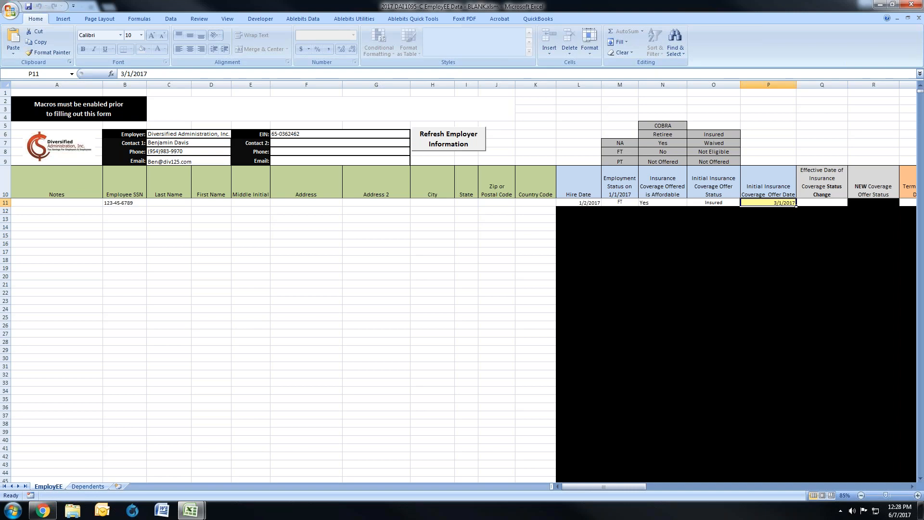
Step: Set row 11's Initial Insurance Coverage Offer Date to 4/1/2017
{"action": "key", "text": "F2"}
{"action": "key", "text": "Home"}
{"action": "key", "text": "Delete"}
{"action": "type", "text": "4"}
{"action": "key", "text": "Return"}
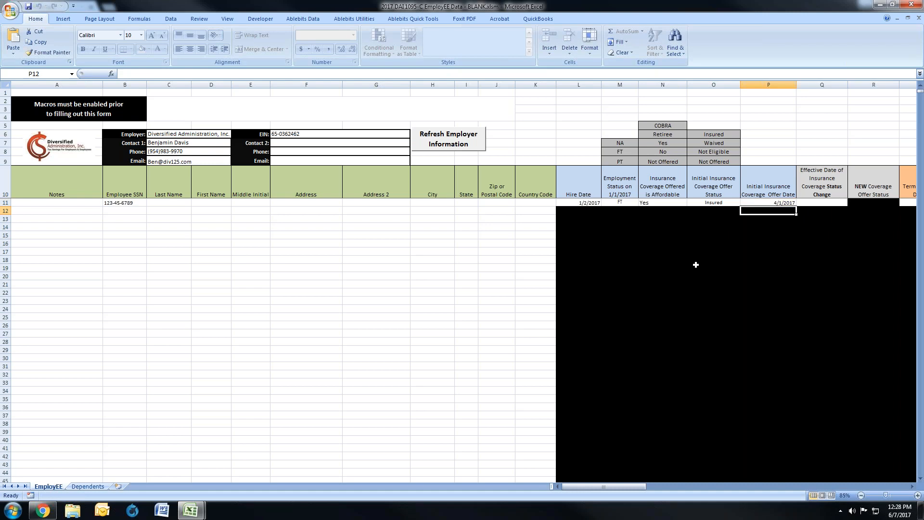
Step: Close the blank 2017 DAI 1095-C EmployEE Data workbook without saving its changes
{"action": "left_click_drag", "start_coordinate": [609, 486], "coordinate": [587, 487]}
{"action": "left_click", "coordinate": [919, 18]}
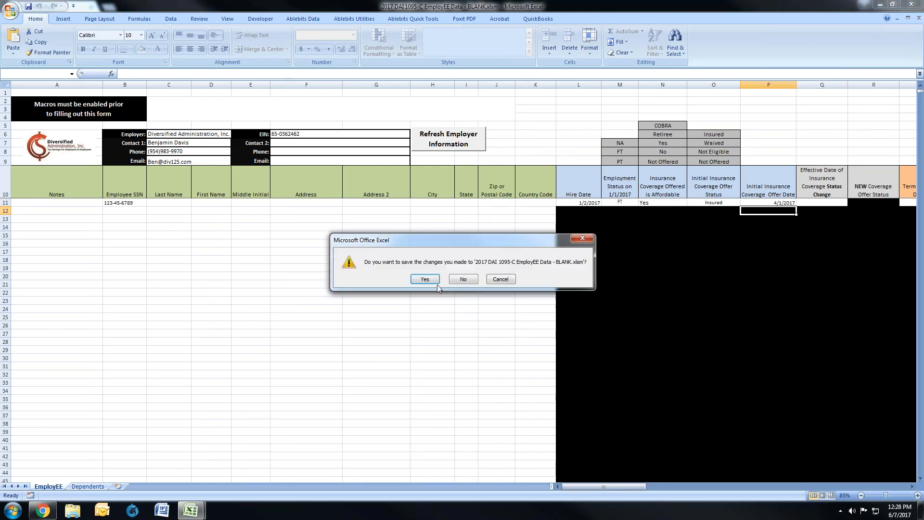
{"action": "left_click", "coordinate": [463, 279]}
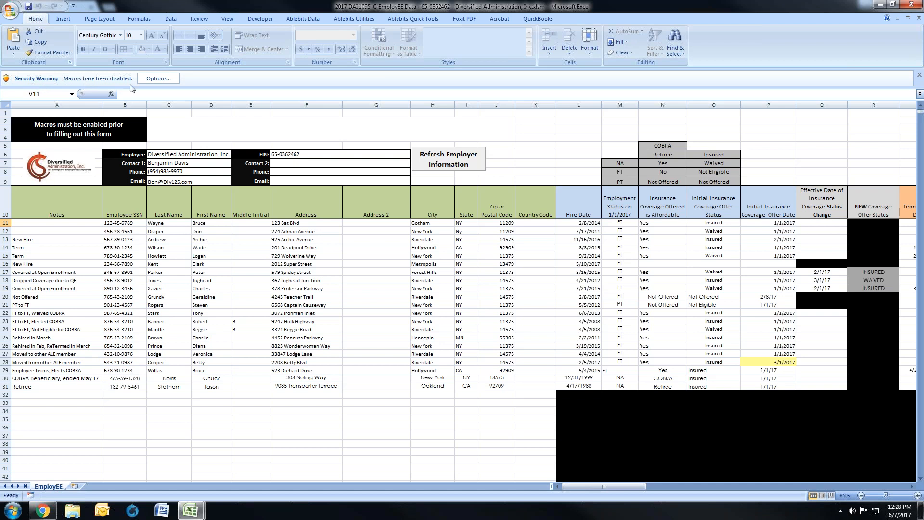
Step: Enable the macro content in the prefilled Diversified Administration, Inc. employee workbook and set its zoom to 100%
{"action": "left_click", "coordinate": [154, 79]}
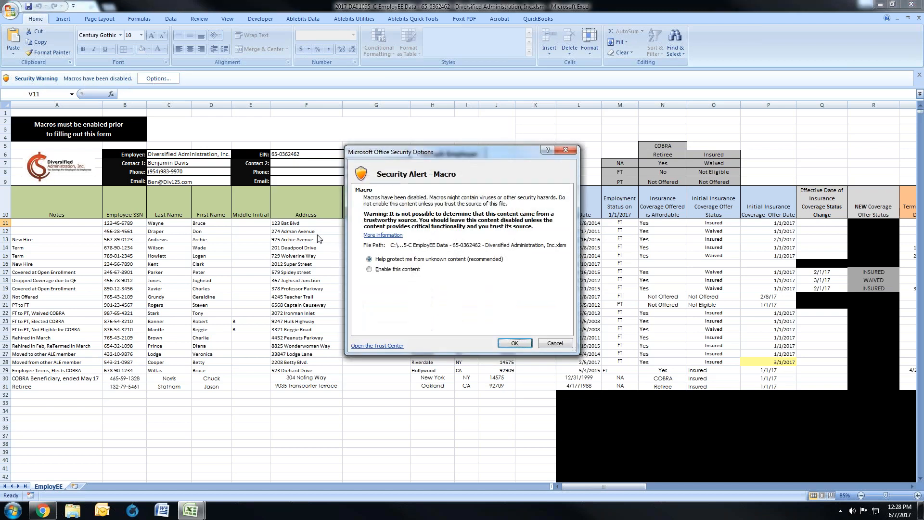
{"action": "left_click", "coordinate": [413, 269]}
{"action": "left_click", "coordinate": [517, 343]}
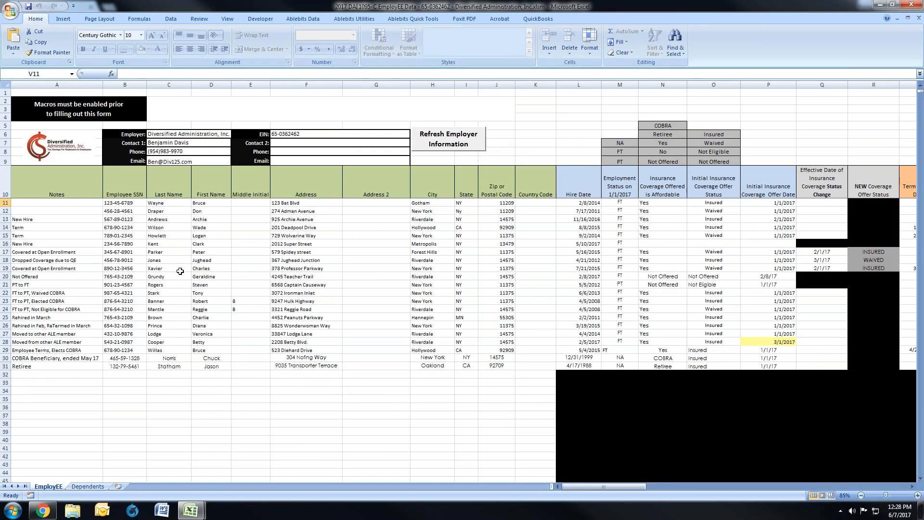
{"action": "left_click", "coordinate": [231, 21]}
{"action": "left_click", "coordinate": [247, 42]}
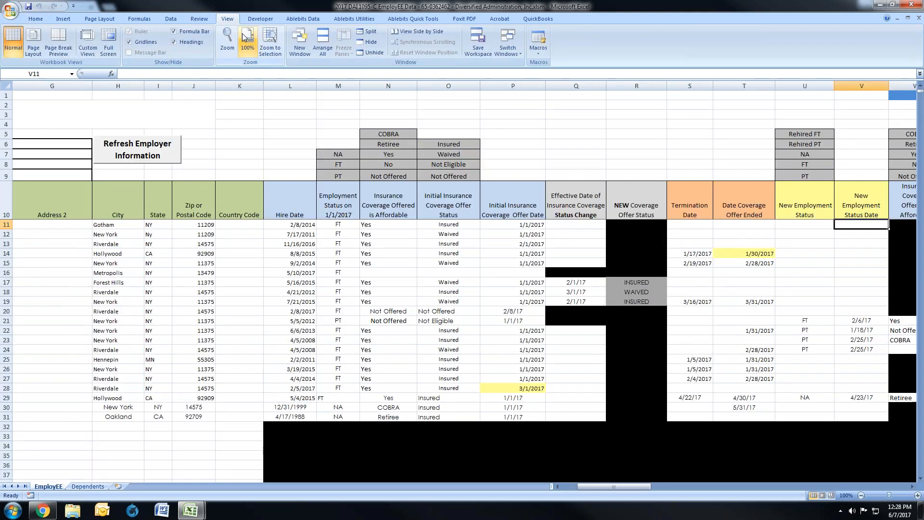
Step: Review row 11 from the employee's identifying details through Hire Date to Initial Insurance Coverage Offer Date
{"action": "left_click_drag", "start_coordinate": [599, 487], "coordinate": [581, 486]}
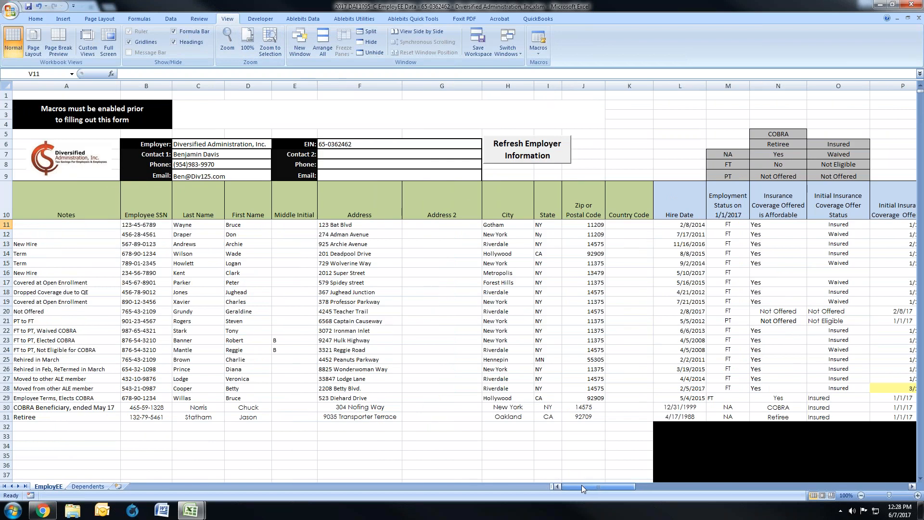
{"action": "left_click", "coordinate": [6, 225]}
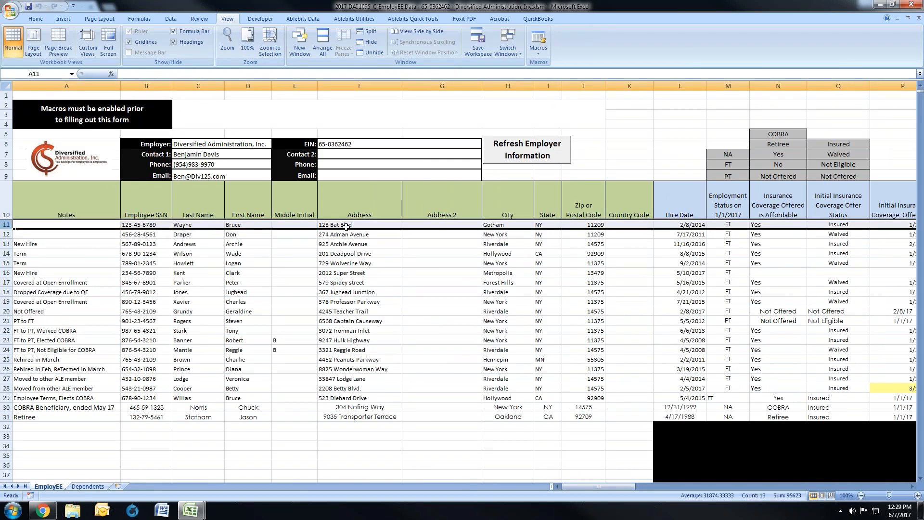
{"action": "left_click_drag", "start_coordinate": [603, 486], "coordinate": [628, 488]}
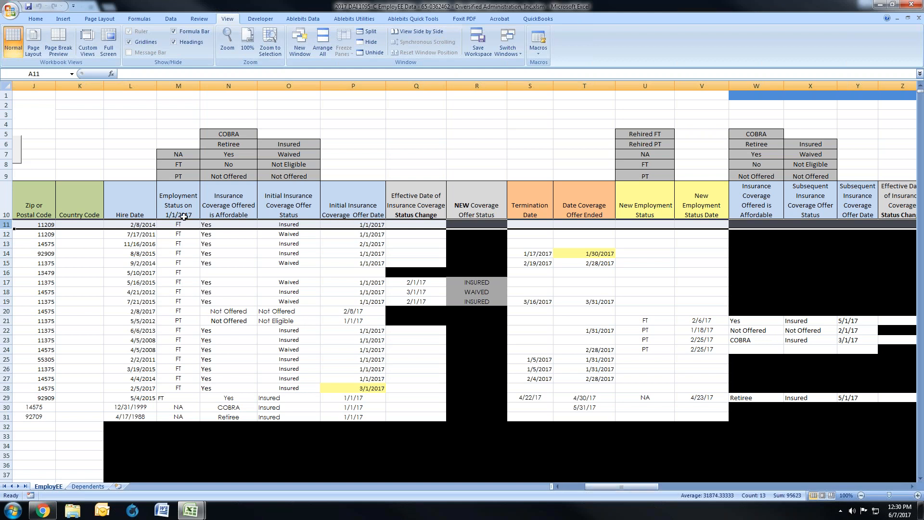
{"action": "left_click", "coordinate": [130, 225]}
{"action": "left_click_drag", "start_coordinate": [130, 225], "coordinate": [375, 225]}
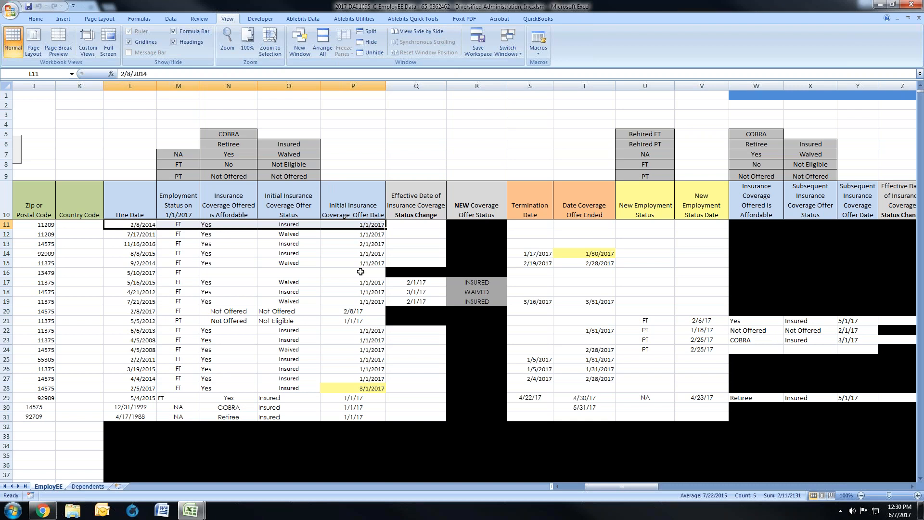
Step: Review row 12's Hire Date, 1/1/2017 employment status, coverage affordability, initial offer status and offer date
{"action": "left_click_drag", "start_coordinate": [620, 487], "coordinate": [588, 488]}
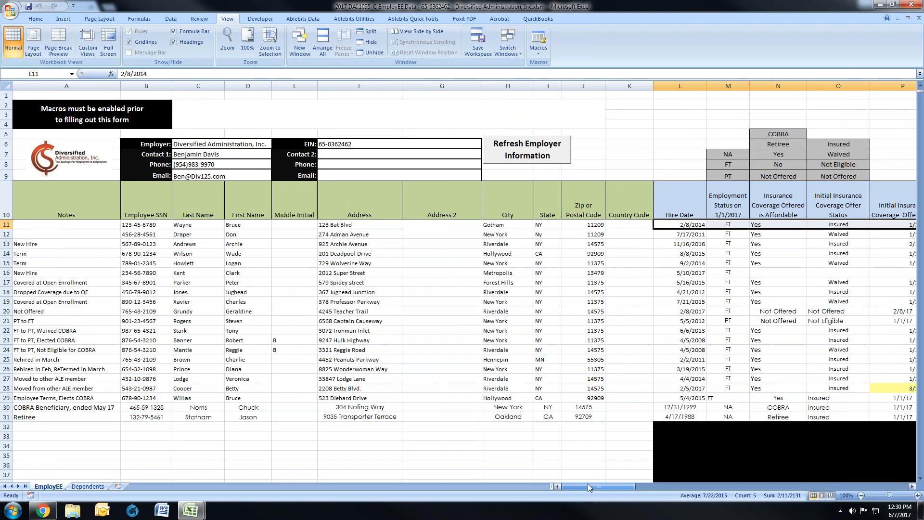
{"action": "left_click", "coordinate": [664, 234]}
{"action": "left_click_drag", "start_coordinate": [577, 486], "coordinate": [598, 486]}
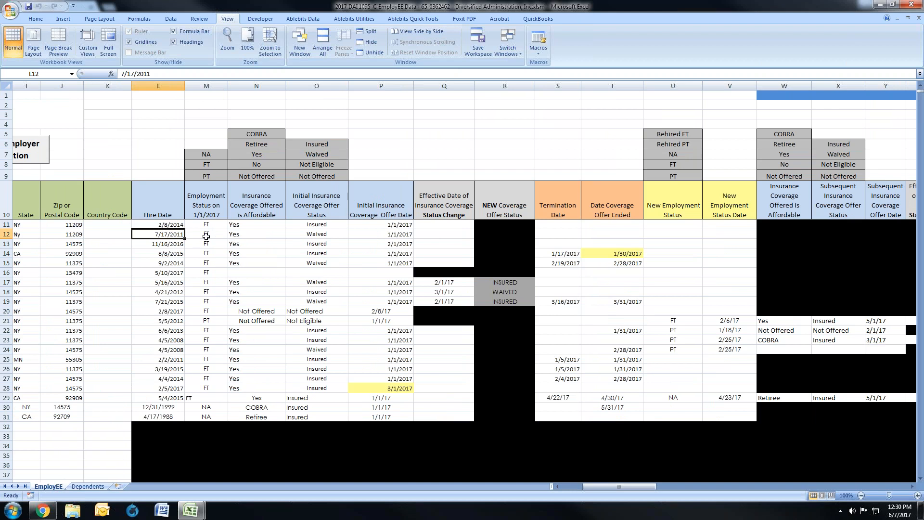
{"action": "left_click", "coordinate": [206, 235]}
{"action": "left_click", "coordinate": [252, 235]}
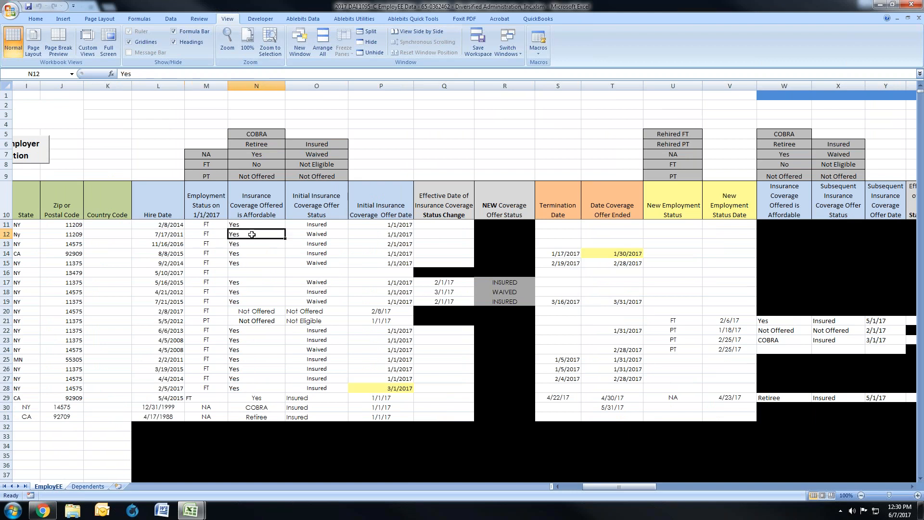
{"action": "left_click", "coordinate": [302, 234]}
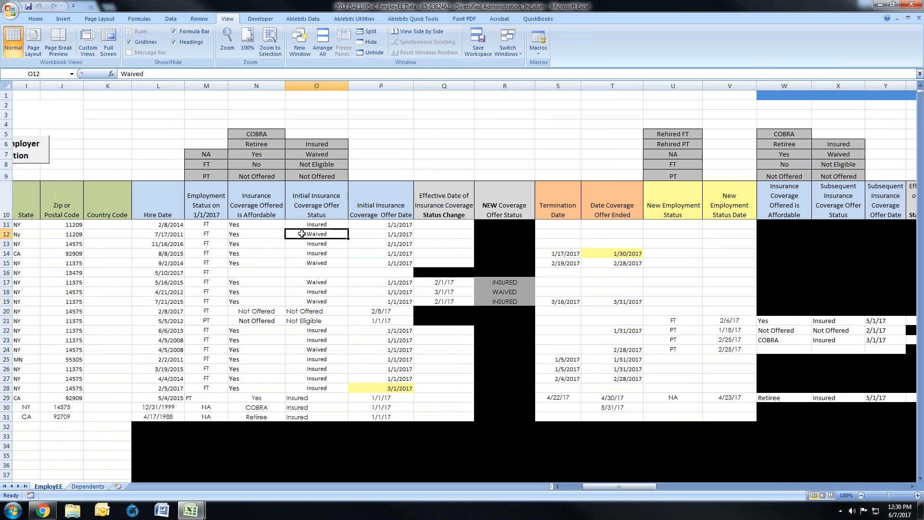
{"action": "left_click", "coordinate": [365, 236]}
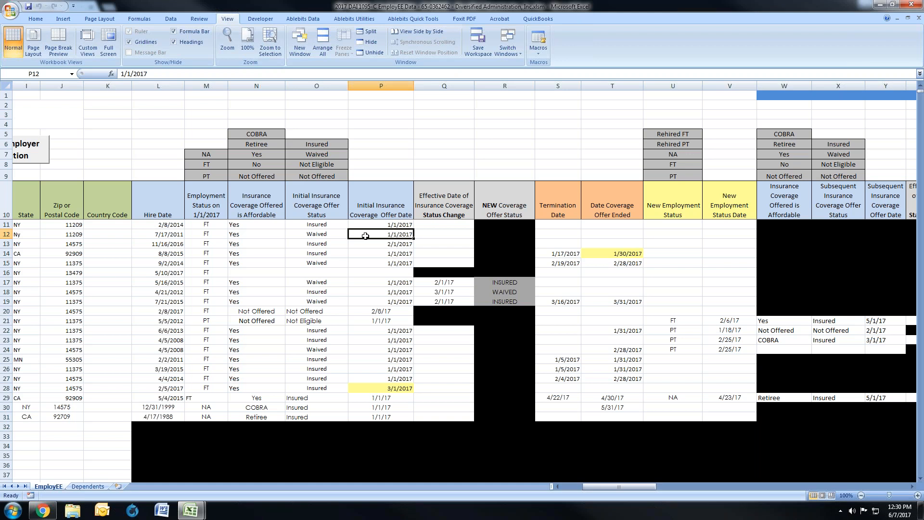
Step: Compare the Notes entries of rows 11 and 12 with the New Hire note in row 13
{"action": "left_click_drag", "start_coordinate": [596, 488], "coordinate": [573, 490]}
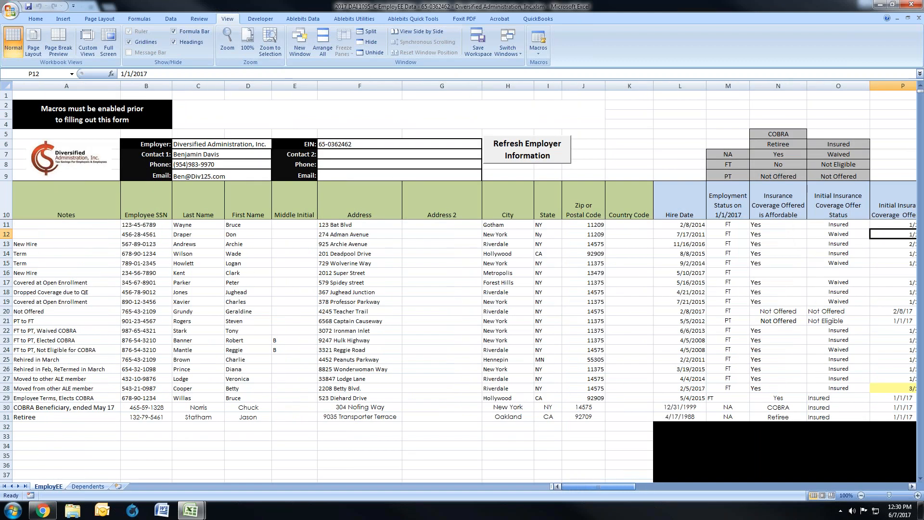
{"action": "left_click", "coordinate": [19, 246]}
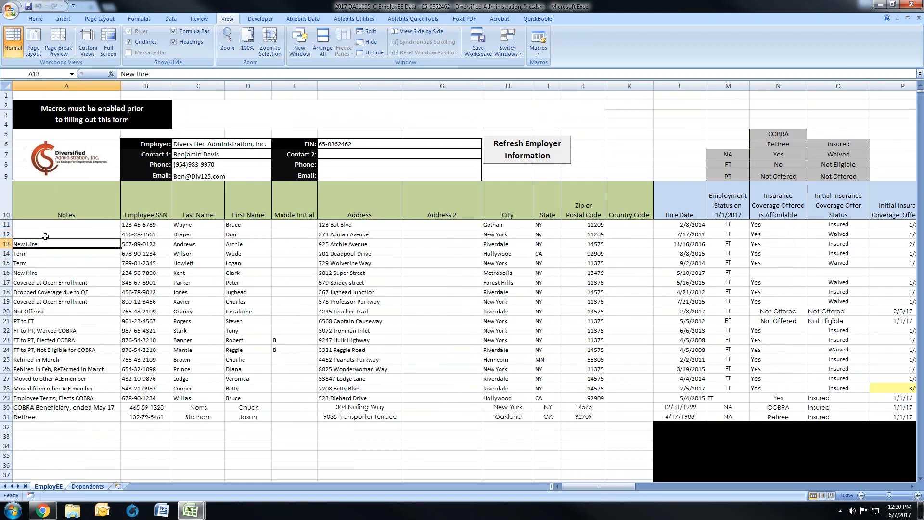
{"action": "left_click_drag", "start_coordinate": [53, 225], "coordinate": [53, 231]}
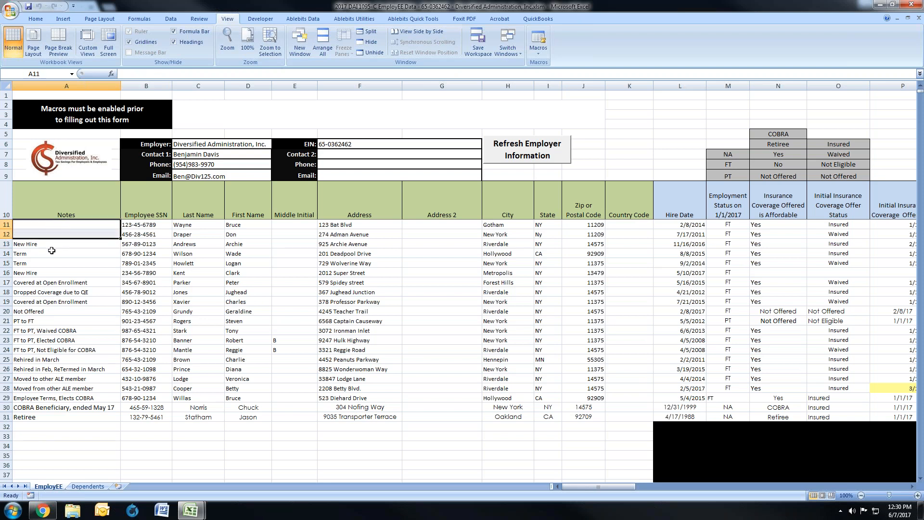
{"action": "left_click", "coordinate": [52, 247]}
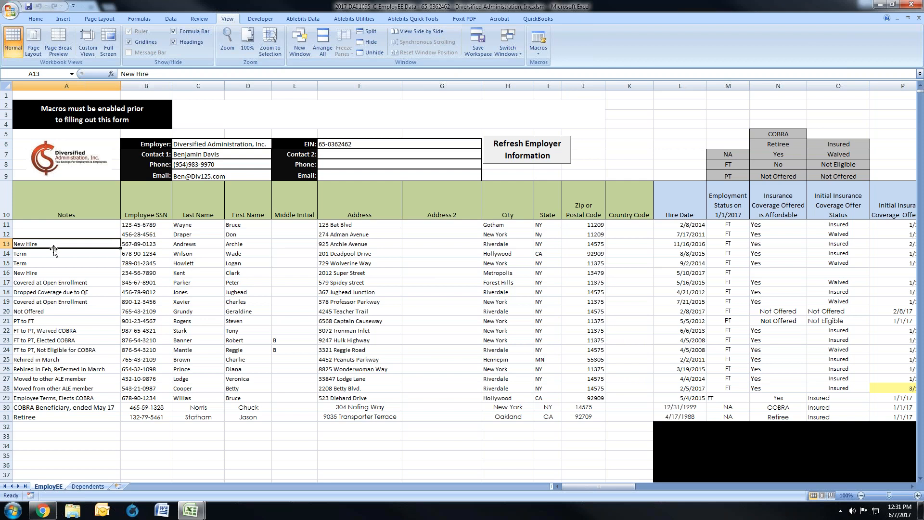
Step: Examine the row 13 new hire's employment and coverage fields, comparing Hire Date with Initial Insurance Coverage Offer Date
{"action": "left_click", "coordinate": [667, 243]}
{"action": "left_click_drag", "start_coordinate": [612, 484], "coordinate": [625, 484]}
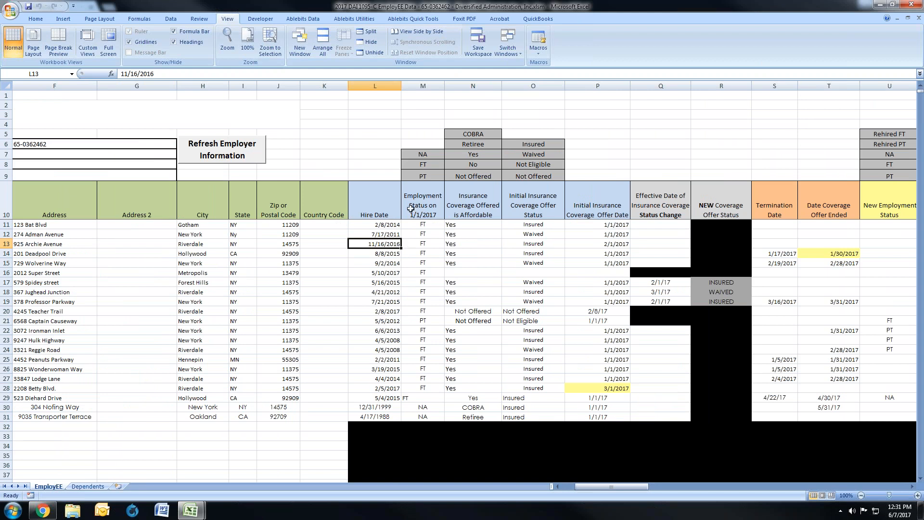
{"action": "left_click", "coordinate": [421, 243]}
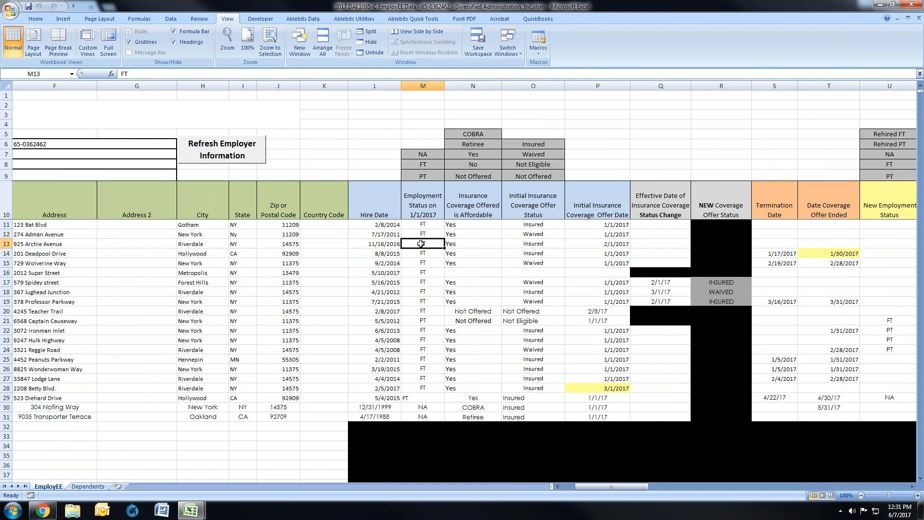
{"action": "left_click", "coordinate": [457, 243]}
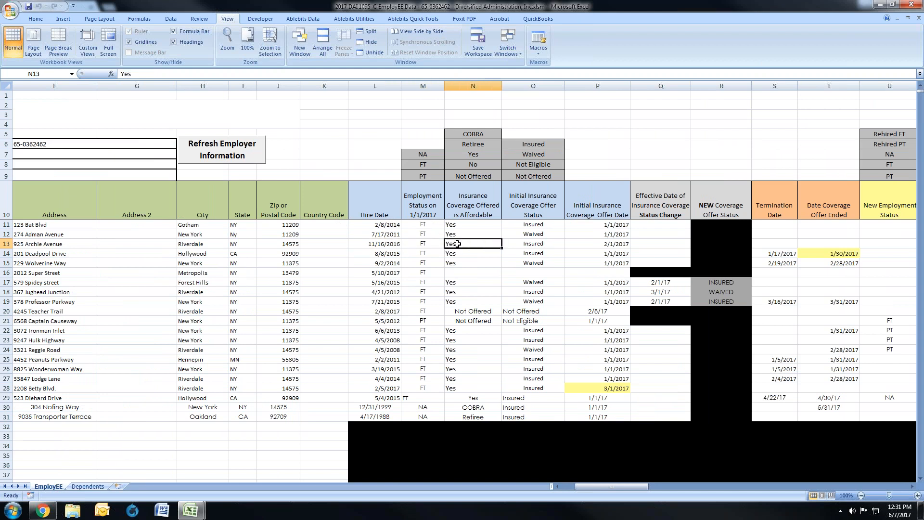
{"action": "left_click", "coordinate": [513, 243]}
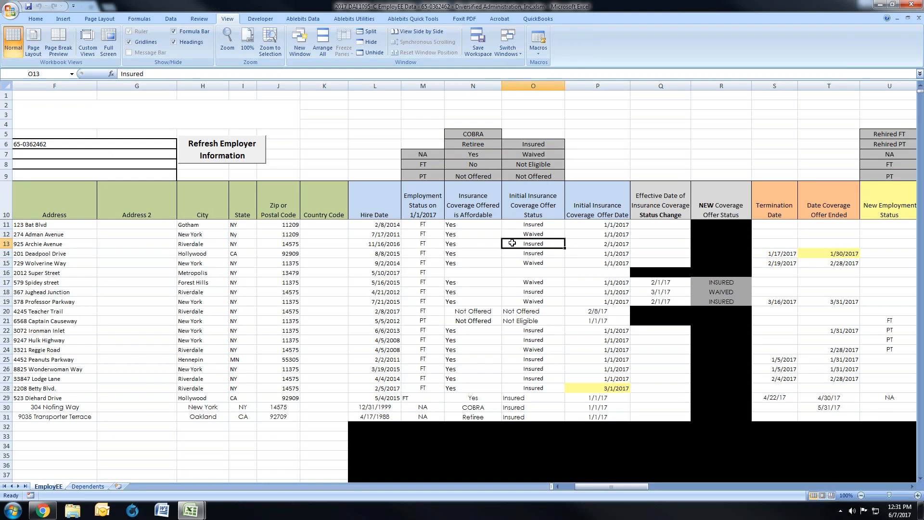
{"action": "left_click", "coordinate": [588, 244]}
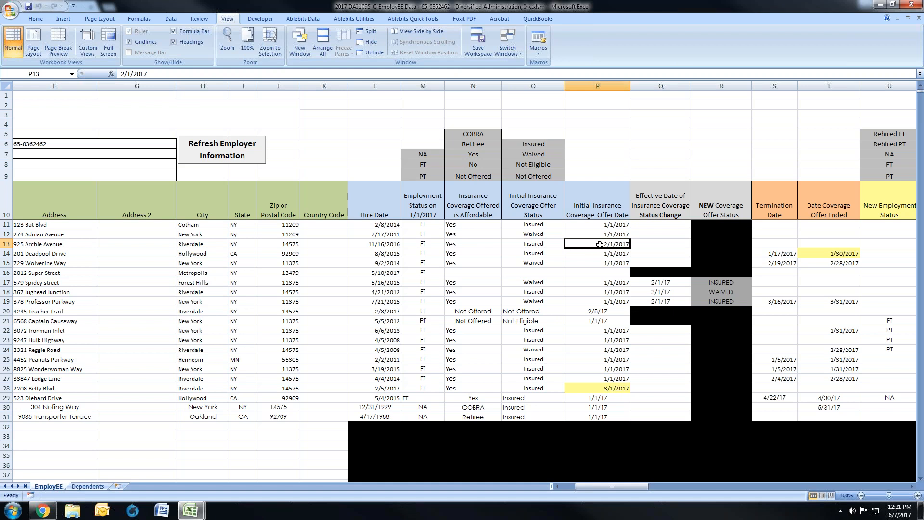
{"action": "left_click", "coordinate": [374, 243]}
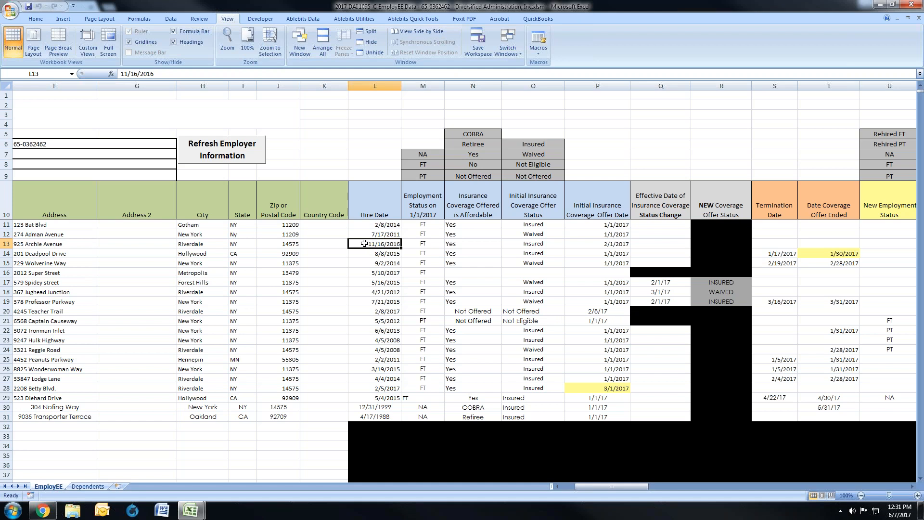
{"action": "left_click", "coordinate": [602, 245]}
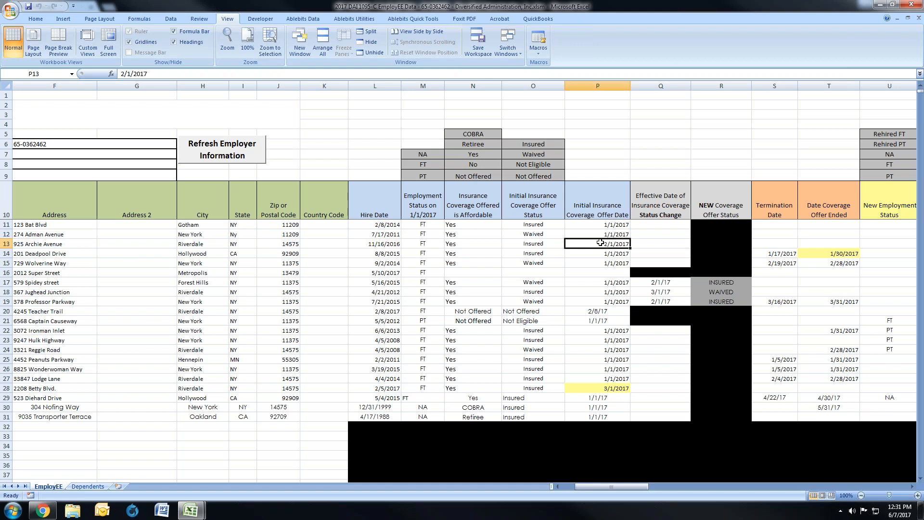
Step: Review the terminated employee in row 14, from the Term note through the initial coverage fields to the Termination Date
{"action": "left_click_drag", "start_coordinate": [600, 487], "coordinate": [585, 489]}
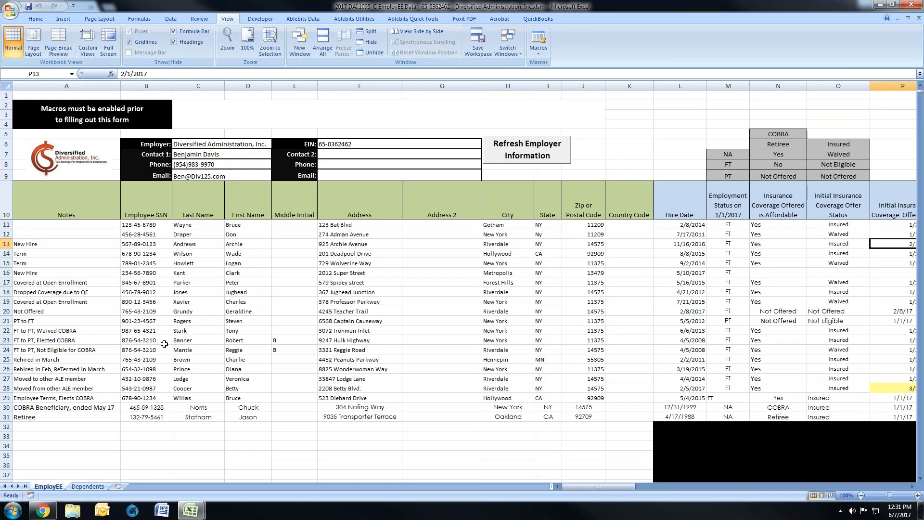
{"action": "left_click", "coordinate": [36, 255]}
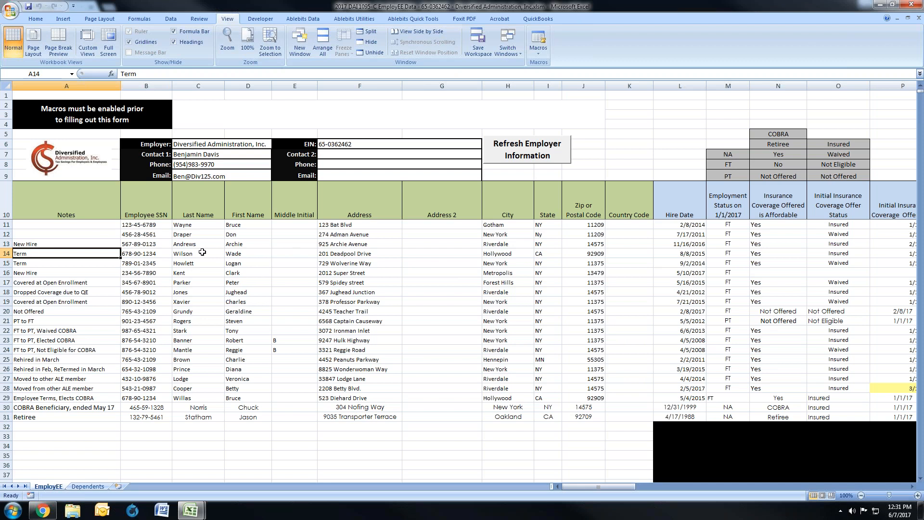
{"action": "left_click", "coordinate": [222, 254]}
{"action": "left_click_drag", "start_coordinate": [223, 254], "coordinate": [246, 255]}
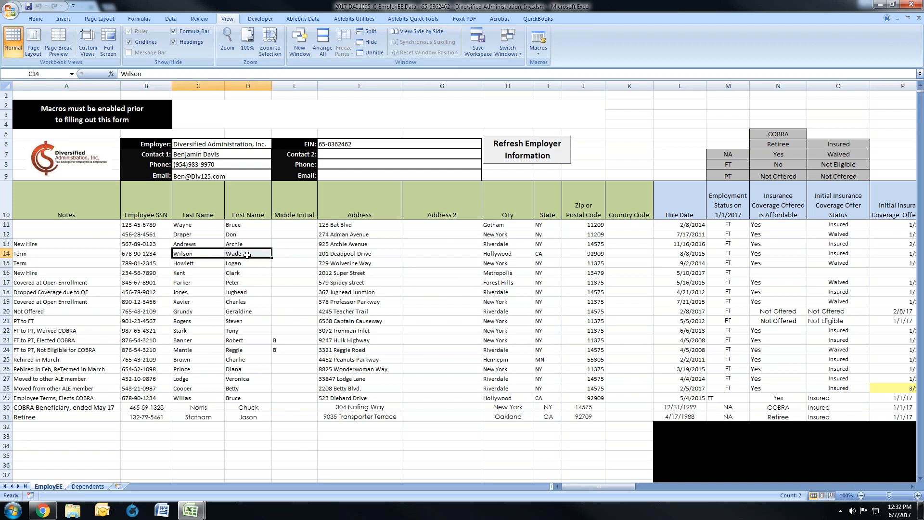
{"action": "left_click", "coordinate": [687, 258]}
{"action": "left_click_drag", "start_coordinate": [609, 486], "coordinate": [628, 485]}
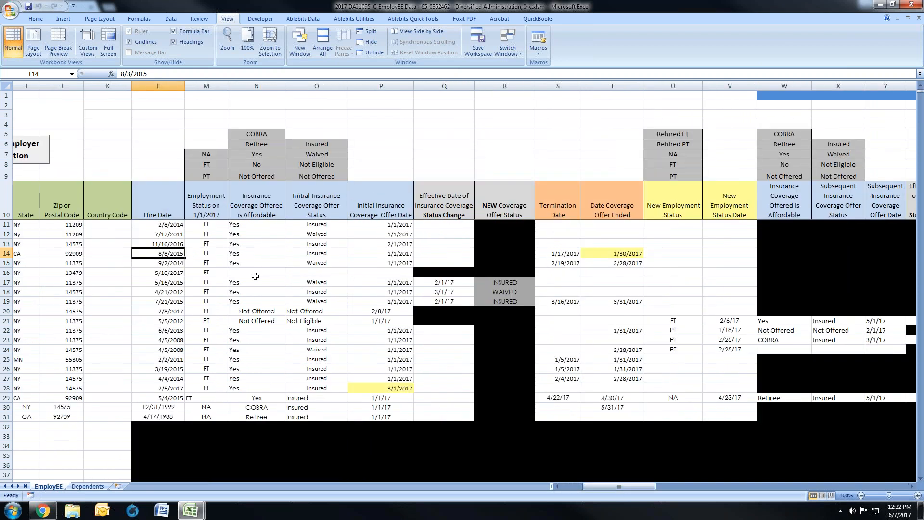
{"action": "left_click", "coordinate": [199, 254]}
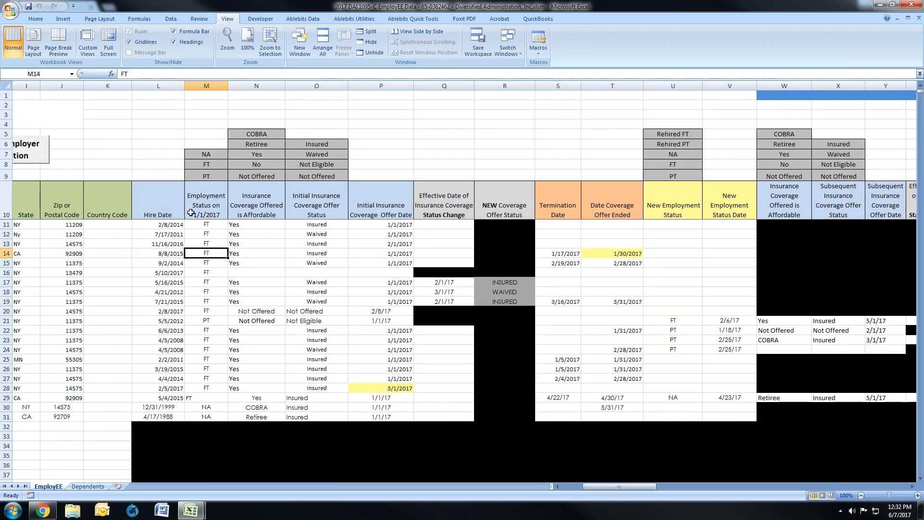
{"action": "left_click", "coordinate": [247, 252]}
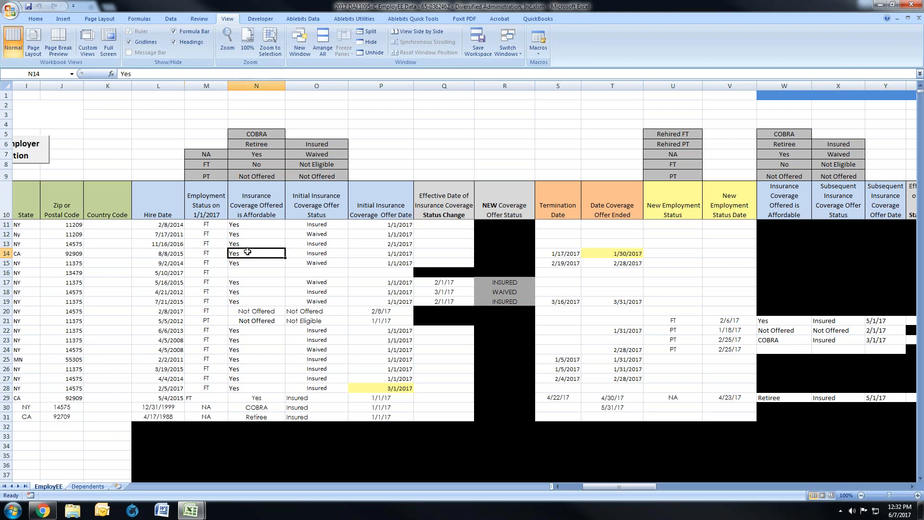
{"action": "left_click", "coordinate": [306, 255]}
{"action": "left_click", "coordinate": [353, 253]}
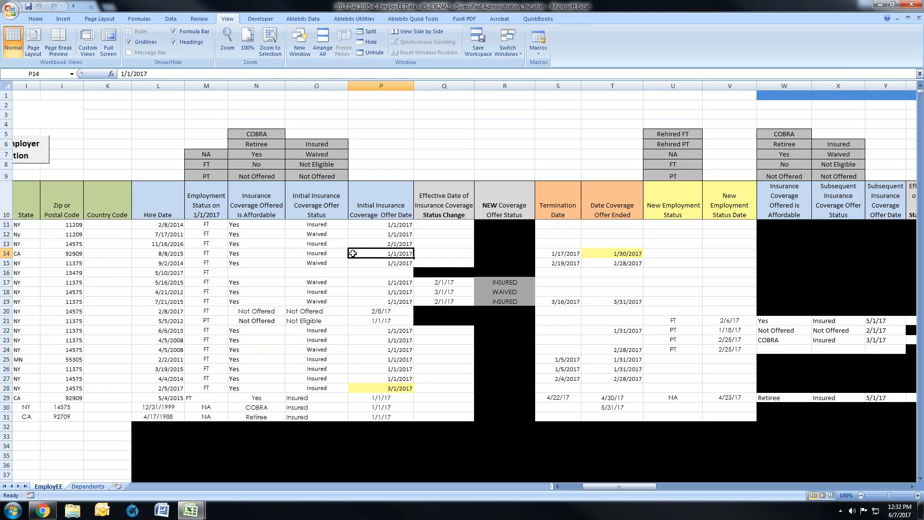
{"action": "left_click", "coordinate": [547, 253]}
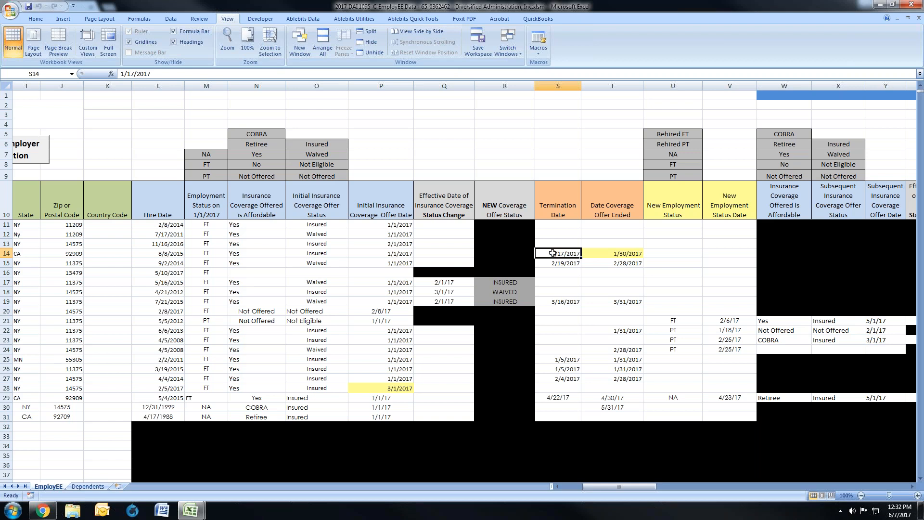
Step: Set row 14's Date Coverage Offer Ended to 1/31/2017
{"action": "left_click", "coordinate": [594, 253]}
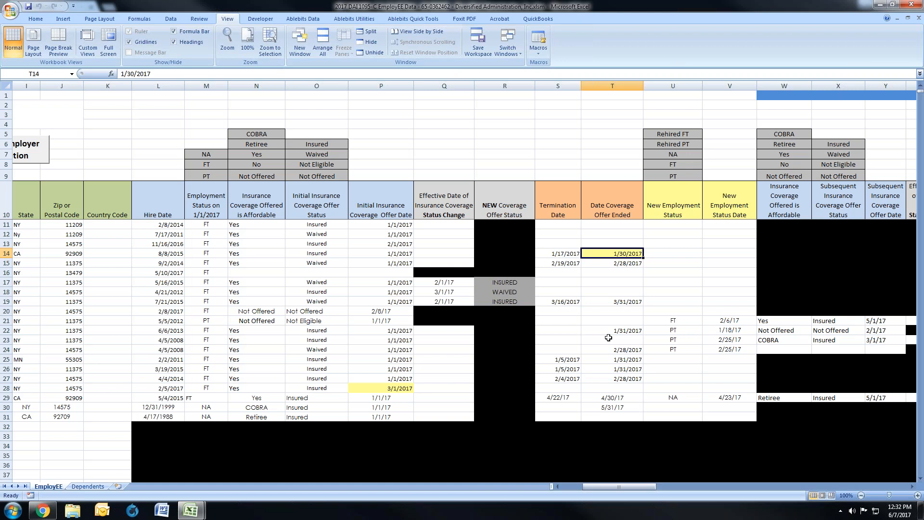
{"action": "type", "text": "1/3"}
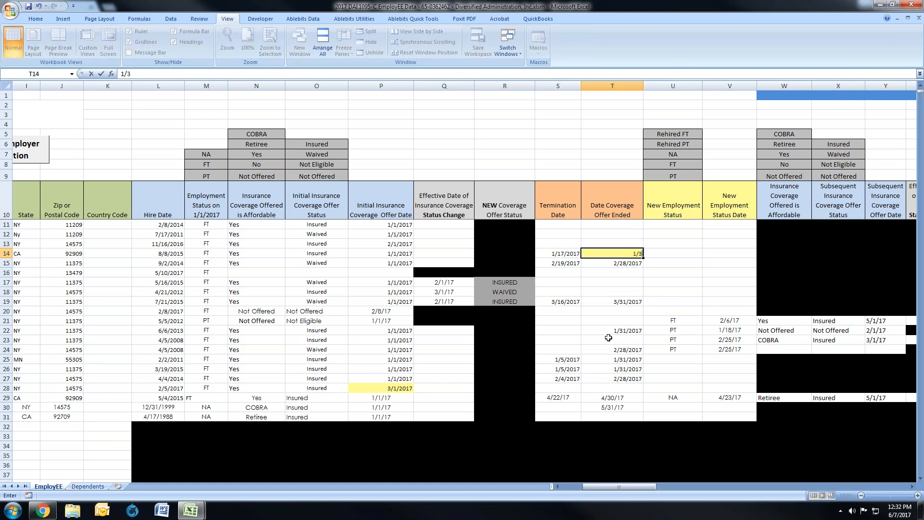
{"action": "type", "text": "1/2017"}
{"action": "key", "text": "Return"}
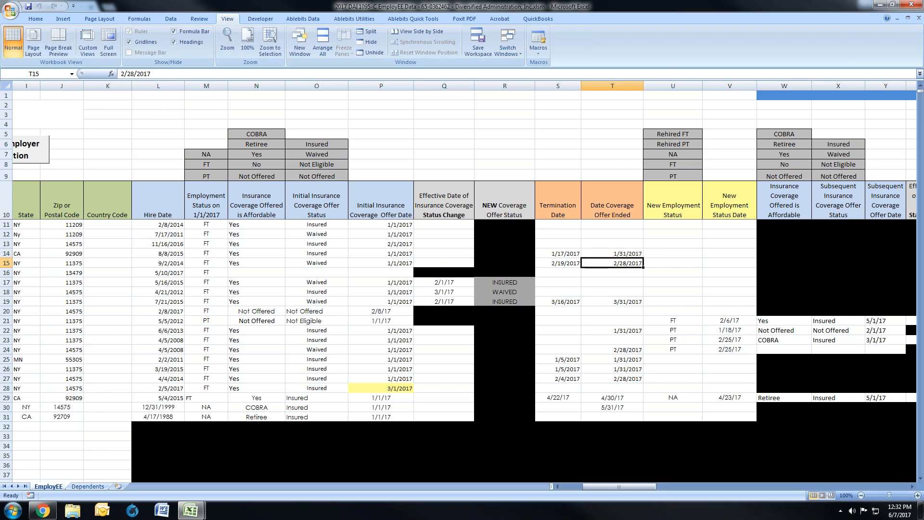
{"action": "left_click", "coordinate": [636, 255]}
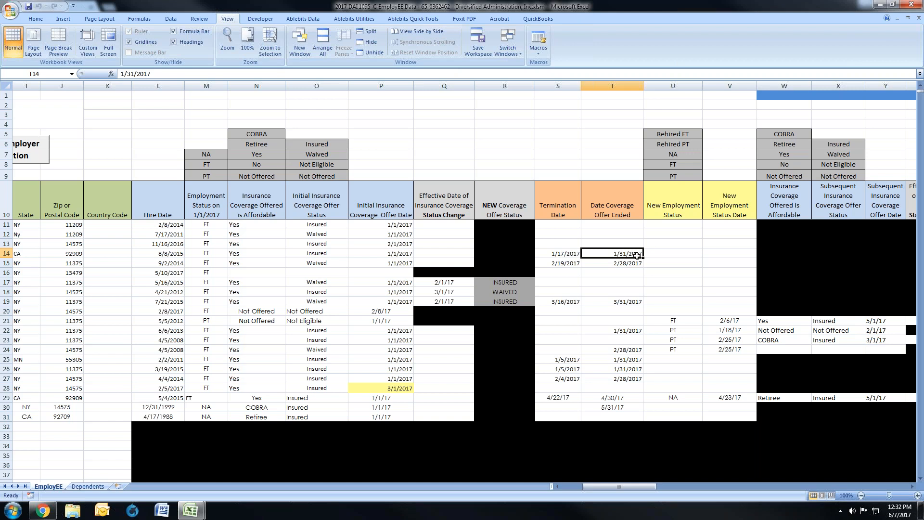
Step: Review the terminated employee in row 15, from the Term note and Hire Date through employment status to the Initial Insurance Coverage Offer Date
{"action": "left_click_drag", "start_coordinate": [617, 481], "coordinate": [597, 481]}
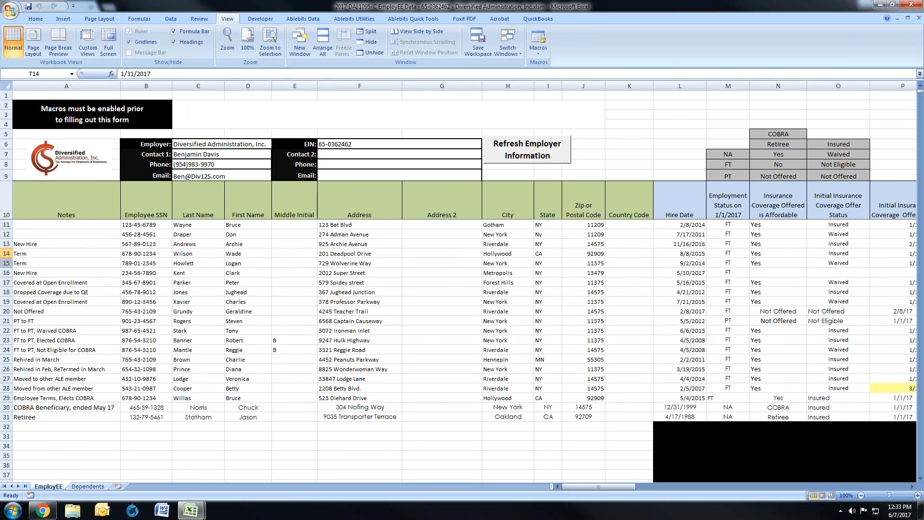
{"action": "left_click", "coordinate": [7, 263]}
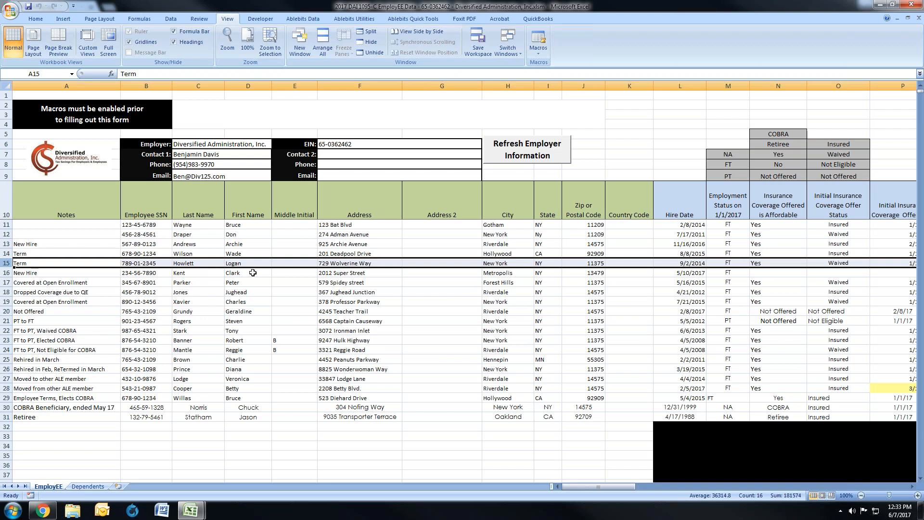
{"action": "left_click", "coordinate": [43, 265]}
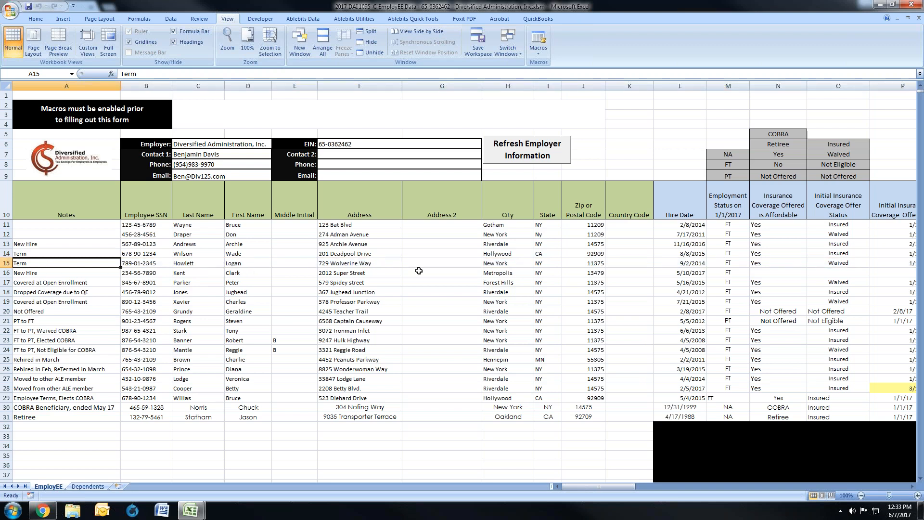
{"action": "left_click", "coordinate": [687, 262]}
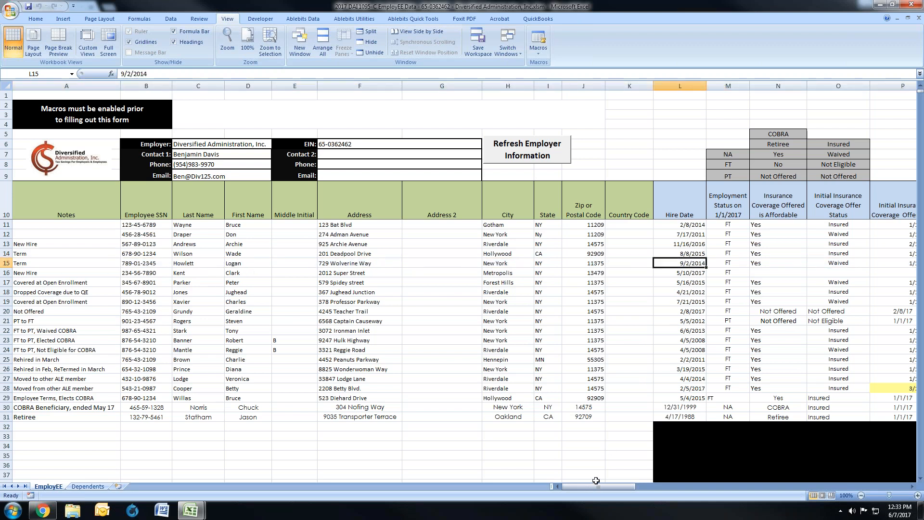
{"action": "left_click_drag", "start_coordinate": [605, 487], "coordinate": [623, 486]}
{"action": "left_click", "coordinate": [262, 264]}
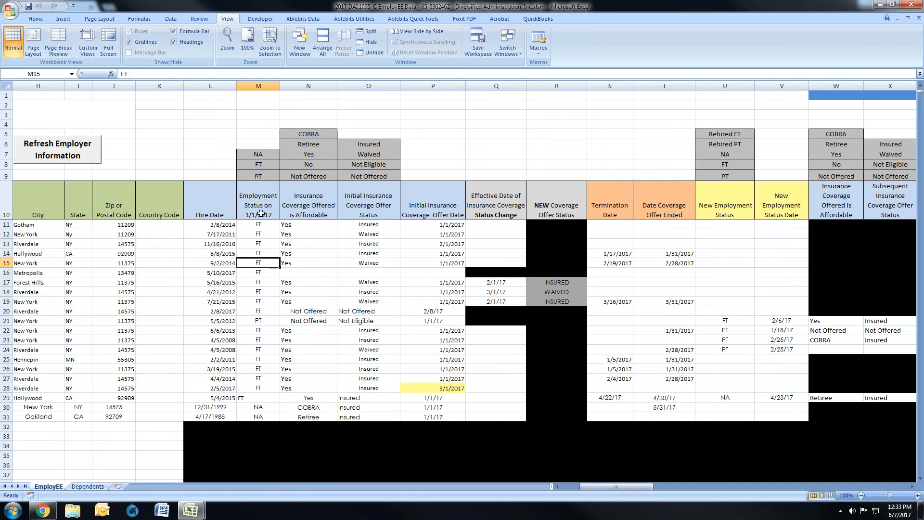
{"action": "left_click", "coordinate": [303, 264]}
{"action": "left_click", "coordinate": [355, 264]}
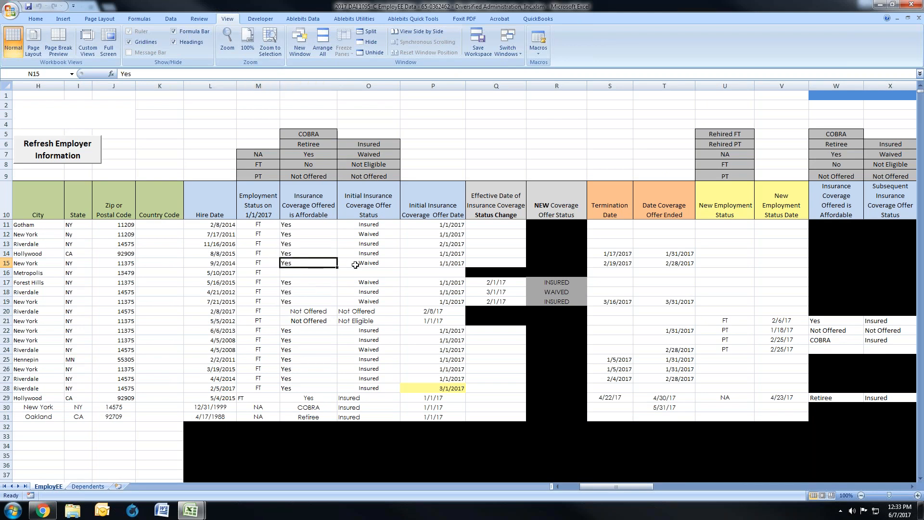
{"action": "left_click", "coordinate": [429, 265]}
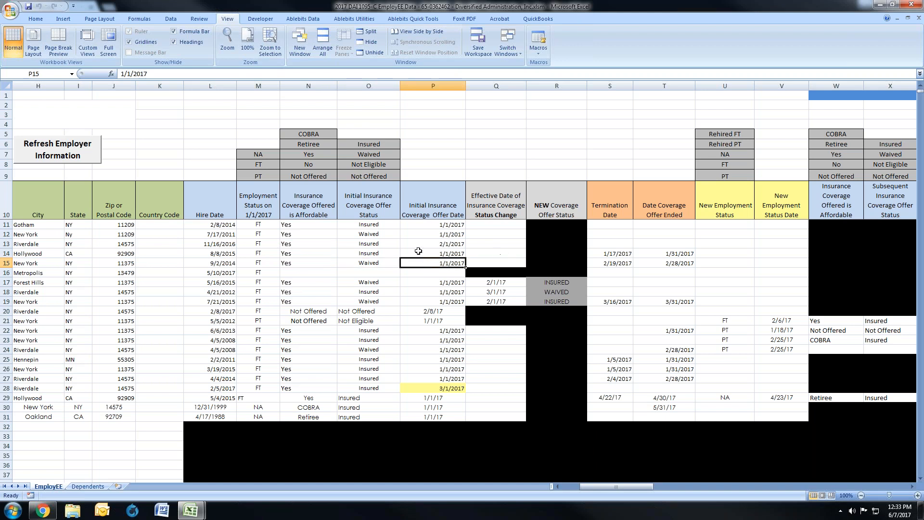
Step: Compare rows 14 and 15 on Initial Insurance Coverage Offer Status and Date Coverage Offer Ended, checking row 15's Termination Date
{"action": "left_click", "coordinate": [378, 256]}
{"action": "left_click_drag", "start_coordinate": [379, 256], "coordinate": [380, 262]}
{"action": "left_click_drag", "start_coordinate": [674, 255], "coordinate": [674, 261]}
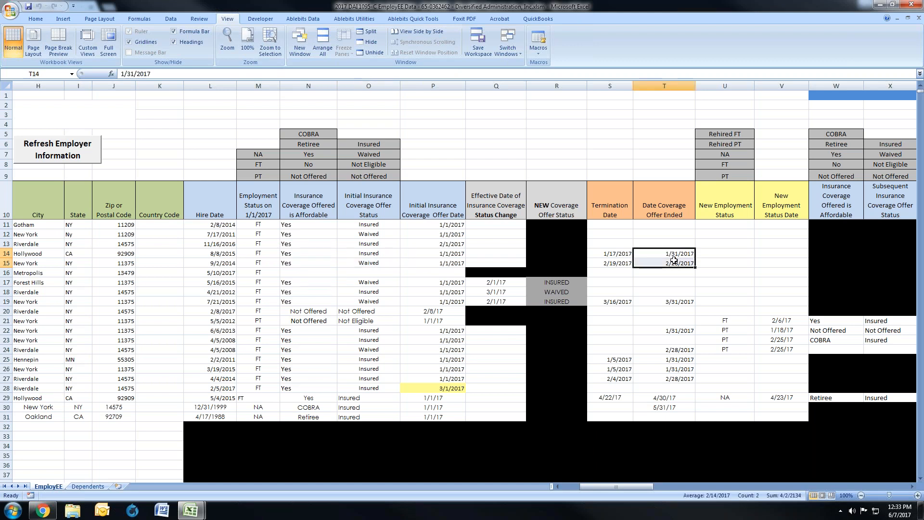
{"action": "left_click", "coordinate": [618, 264]}
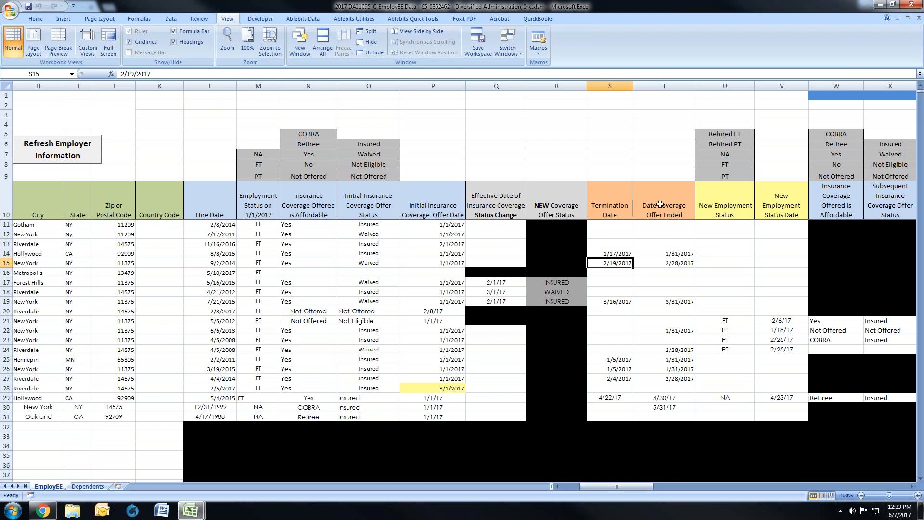
{"action": "left_click", "coordinate": [667, 264]}
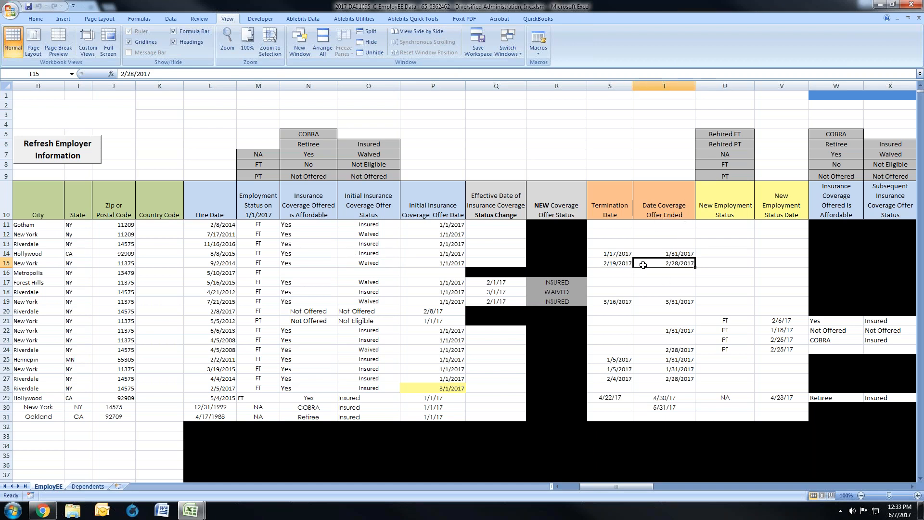
{"action": "left_click_drag", "start_coordinate": [377, 254], "coordinate": [379, 262]}
{"action": "left_click_drag", "start_coordinate": [631, 253], "coordinate": [652, 263]}
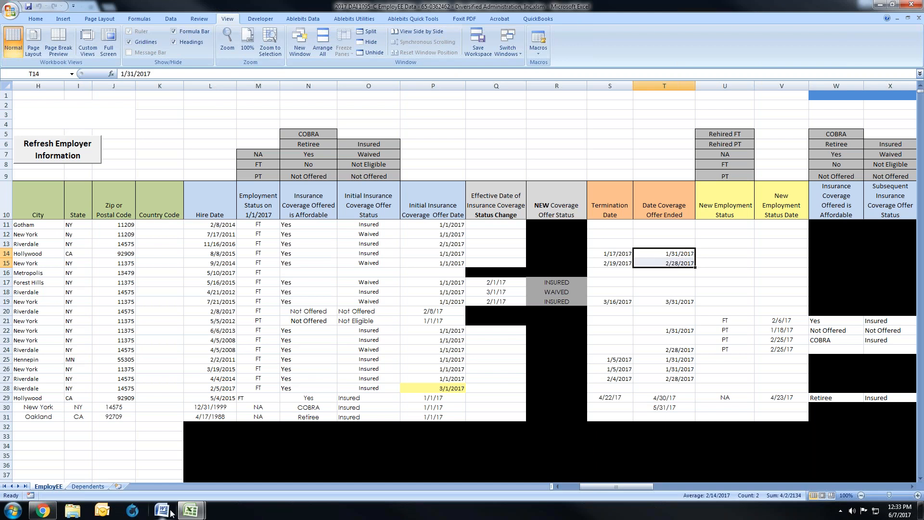
Step: Switch to the 1094-C employer workbook, inspect the Coverage Termination Date options for Company 1, and return to the employee workbook
{"action": "left_click", "coordinate": [193, 512]}
{"action": "left_click", "coordinate": [139, 464]}
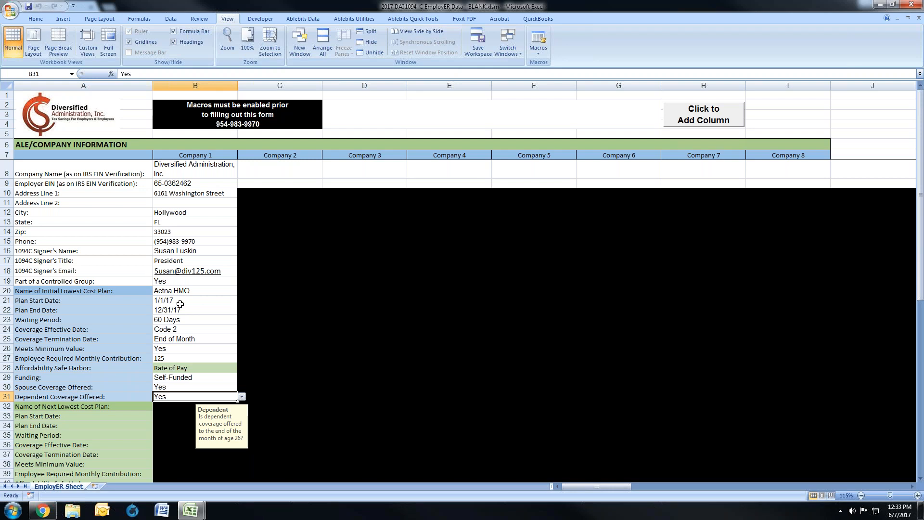
{"action": "left_click", "coordinate": [193, 338]}
{"action": "left_click", "coordinate": [242, 339]}
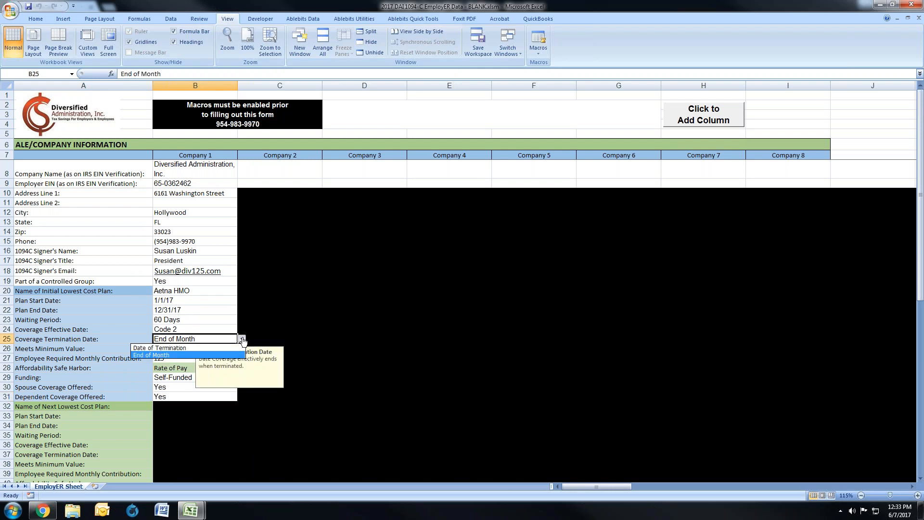
{"action": "left_click", "coordinate": [243, 341]}
{"action": "left_click", "coordinate": [185, 511]}
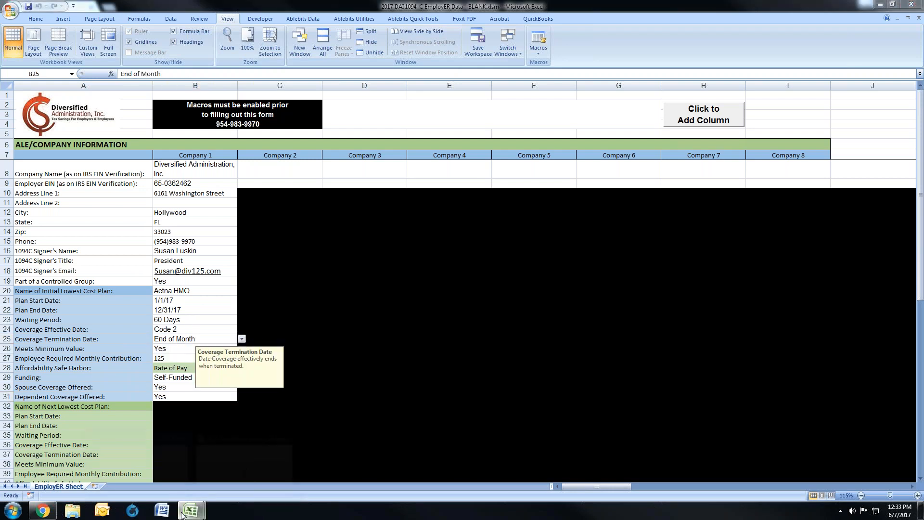
{"action": "left_click", "coordinate": [221, 464]}
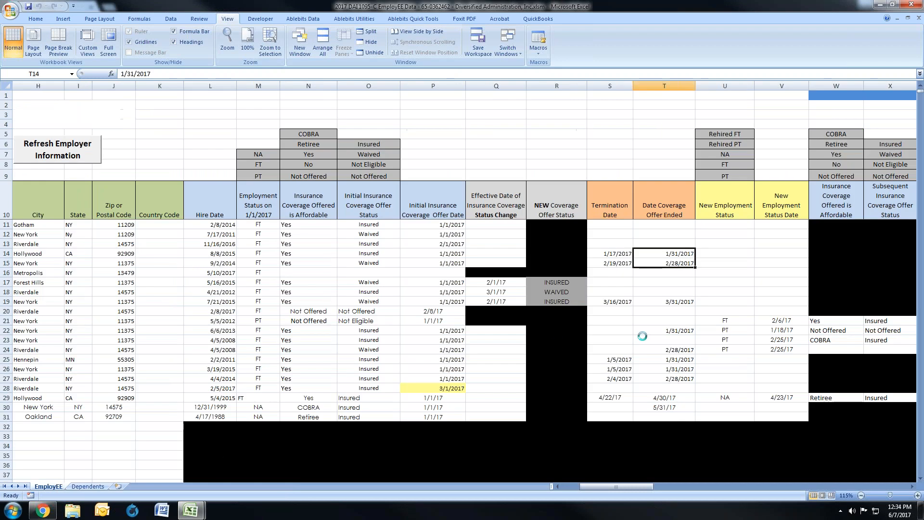
Step: Review the row 16 new hire's Hire Date, Employment Status on 1/1/2017 and each of the three initial insurance coverage fields
{"action": "left_click", "coordinate": [6, 273]}
{"action": "left_click_drag", "start_coordinate": [593, 486], "coordinate": [574, 494]}
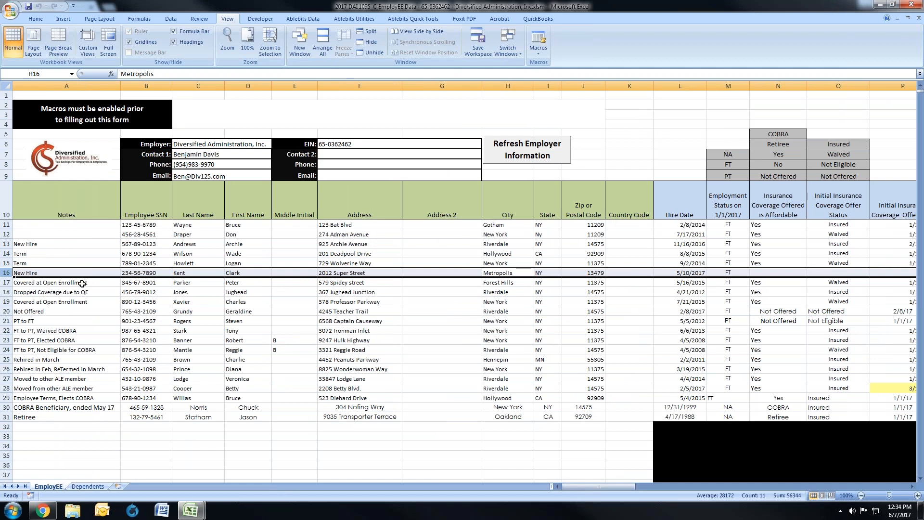
{"action": "left_click", "coordinate": [668, 272]}
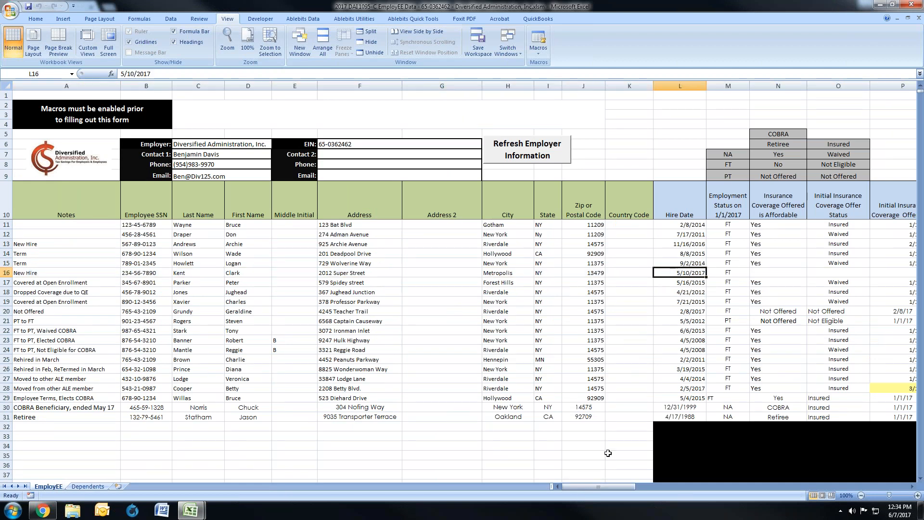
{"action": "left_click_drag", "start_coordinate": [595, 484], "coordinate": [606, 487]}
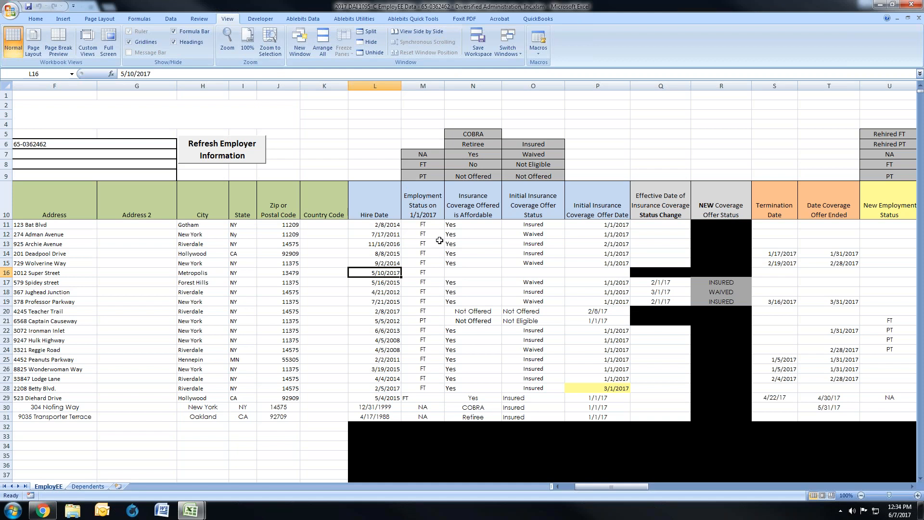
{"action": "left_click", "coordinate": [417, 271]}
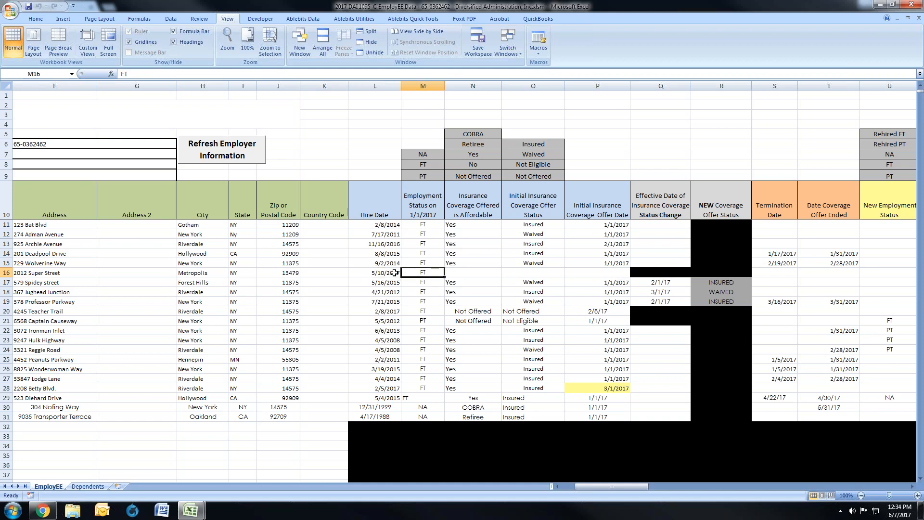
{"action": "left_click", "coordinate": [394, 273]}
{"action": "left_click", "coordinate": [420, 272]}
{"action": "left_click", "coordinate": [454, 270]}
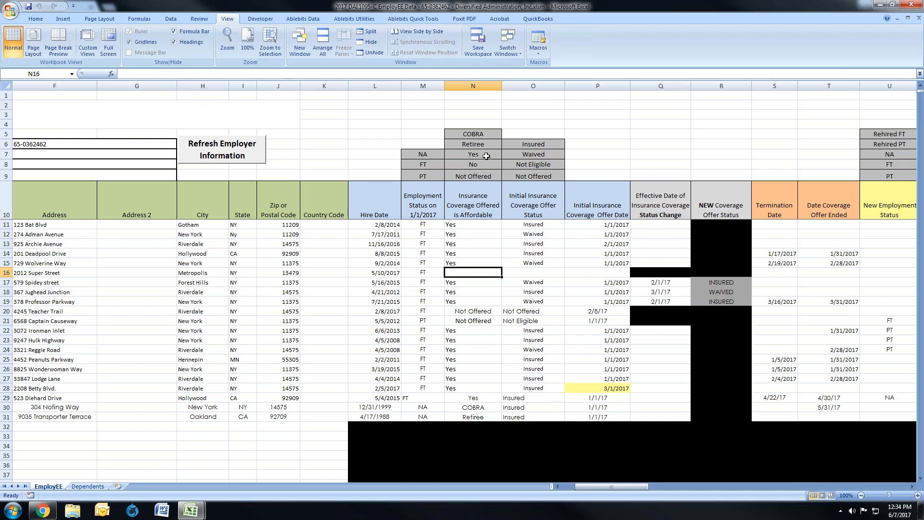
{"action": "left_click", "coordinate": [538, 272]}
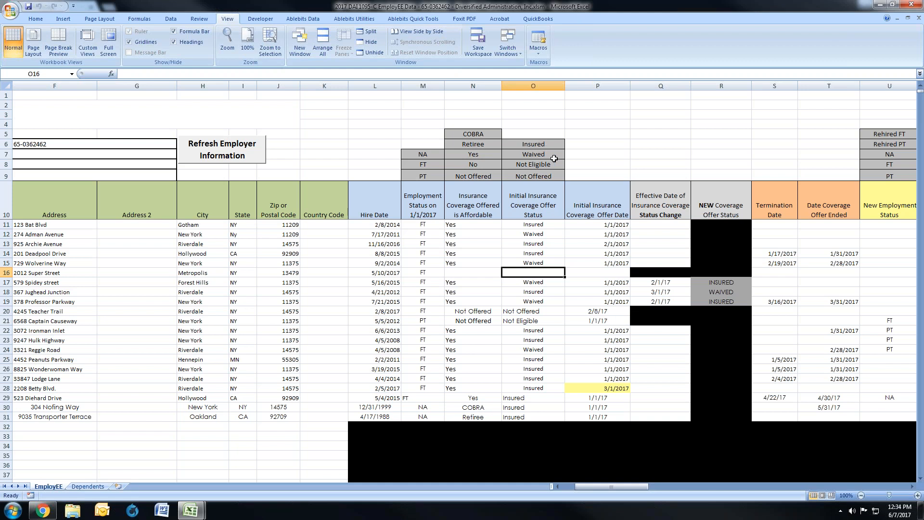
{"action": "left_click", "coordinate": [580, 274]}
Step: Examine row 16's initial coverage fields, from affordability to offer date, against the employee's Hire Date
{"action": "left_click_drag", "start_coordinate": [466, 273], "coordinate": [581, 273]}
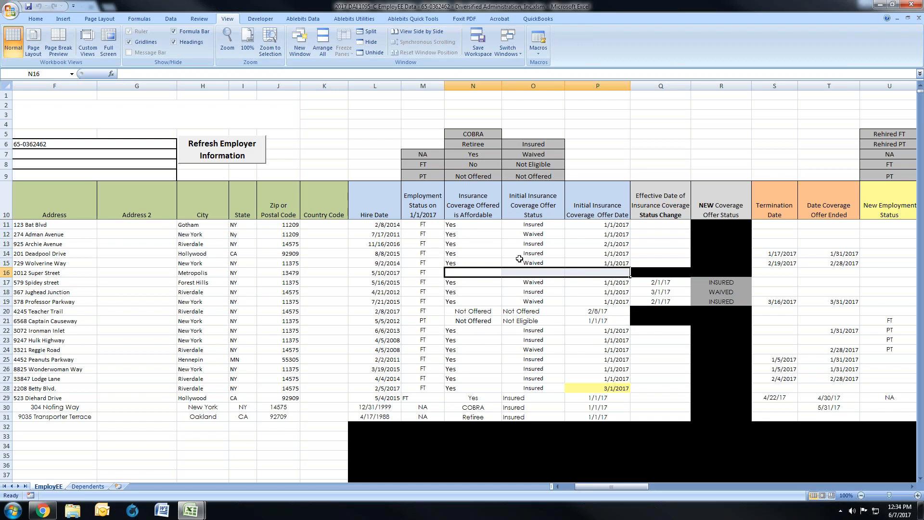
{"action": "left_click", "coordinate": [473, 273]}
{"action": "left_click_drag", "start_coordinate": [472, 272], "coordinate": [590, 271]}
{"action": "left_click", "coordinate": [393, 273]}
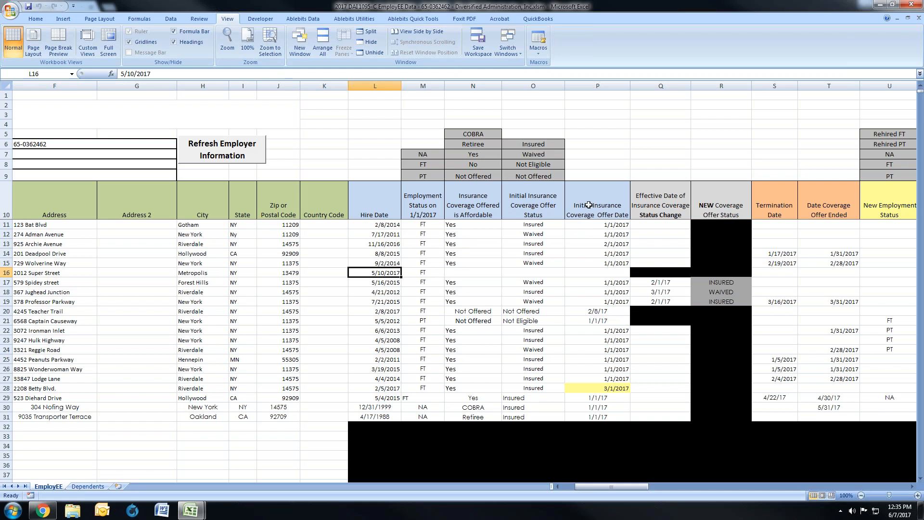
{"action": "left_click", "coordinate": [592, 273]}
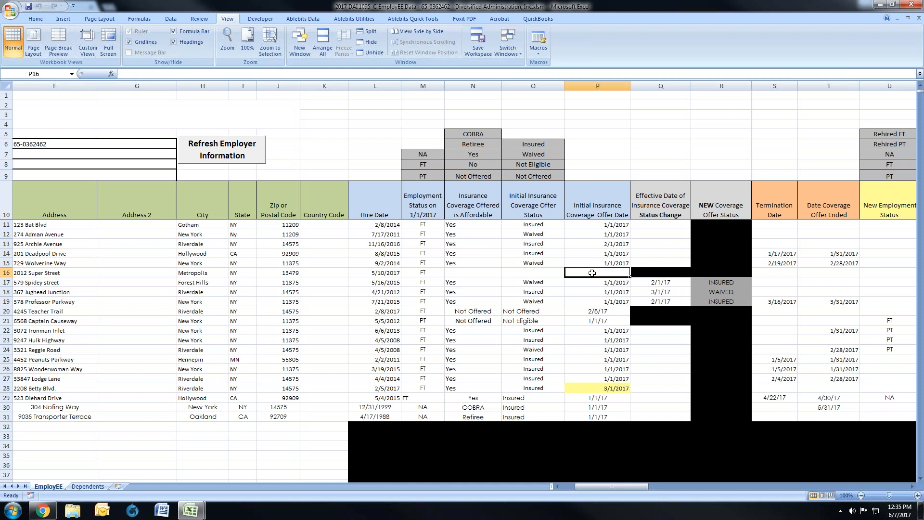
{"action": "left_click_drag", "start_coordinate": [592, 273], "coordinate": [500, 273]}
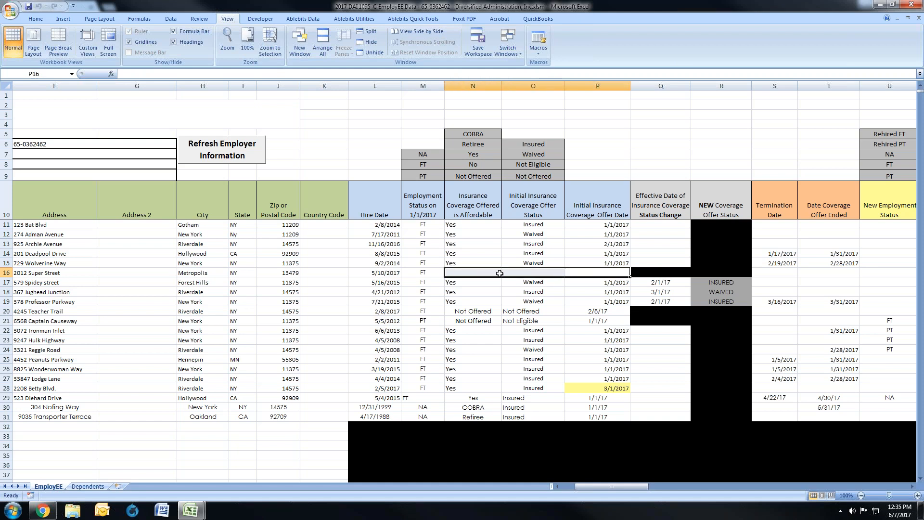
{"action": "left_click", "coordinate": [496, 274]}
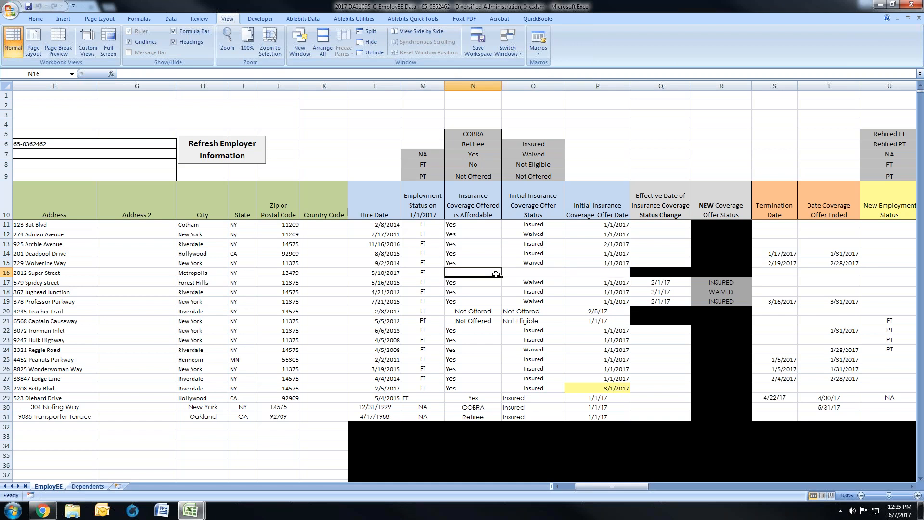
{"action": "left_click", "coordinate": [553, 271]}
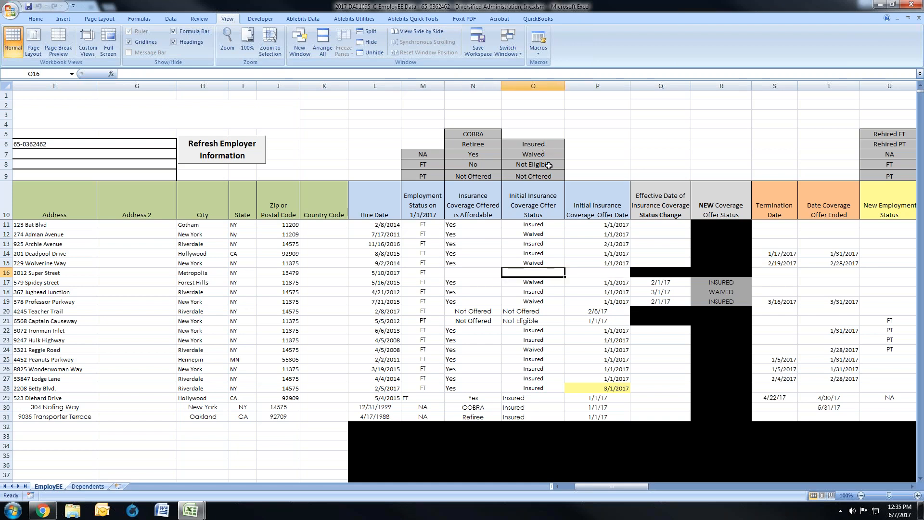
{"action": "left_click", "coordinate": [588, 271]}
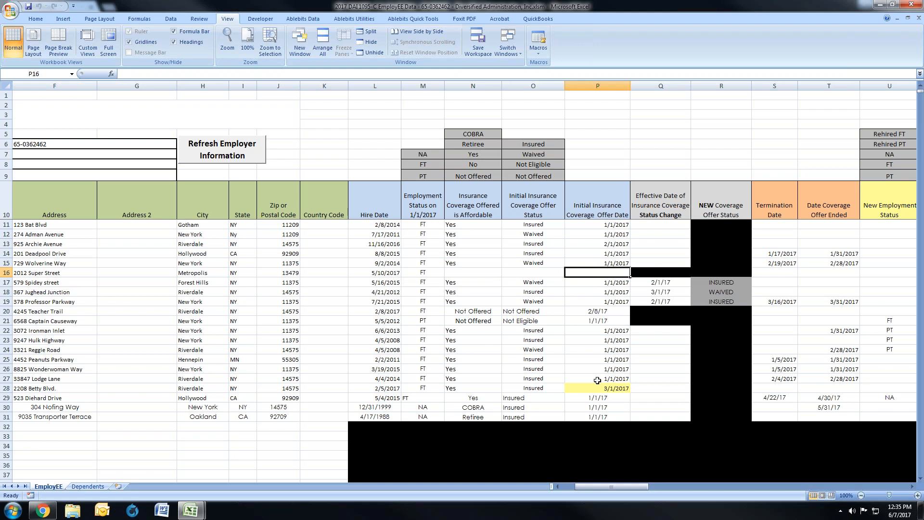
{"action": "left_click_drag", "start_coordinate": [583, 272], "coordinate": [494, 276]}
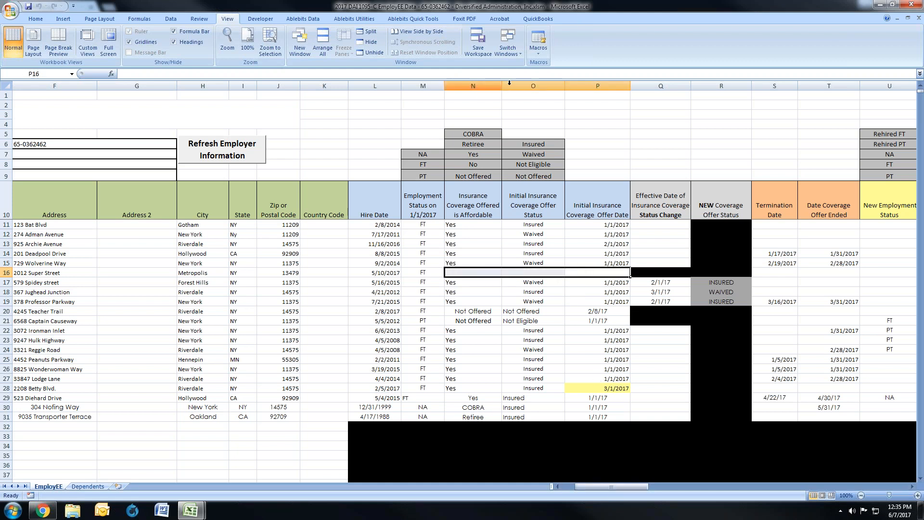
Step: Review row 17's Hire Date, Employment Status on 1/1/2017, offer affordability, Initial Insurance Coverage Offer Status and offer date
{"action": "left_click_drag", "start_coordinate": [605, 487], "coordinate": [582, 489]}
{"action": "left_click", "coordinate": [7, 283]}
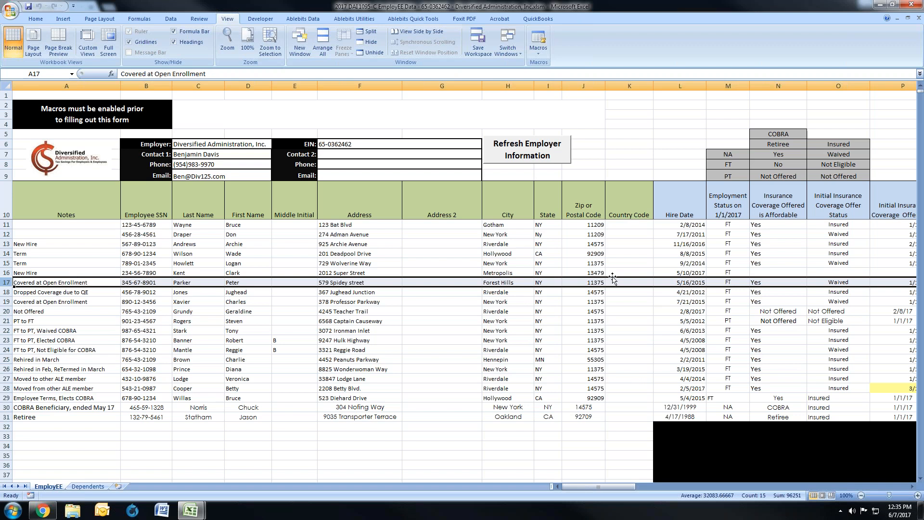
{"action": "left_click", "coordinate": [692, 284]}
{"action": "left_click_drag", "start_coordinate": [615, 487], "coordinate": [636, 484]}
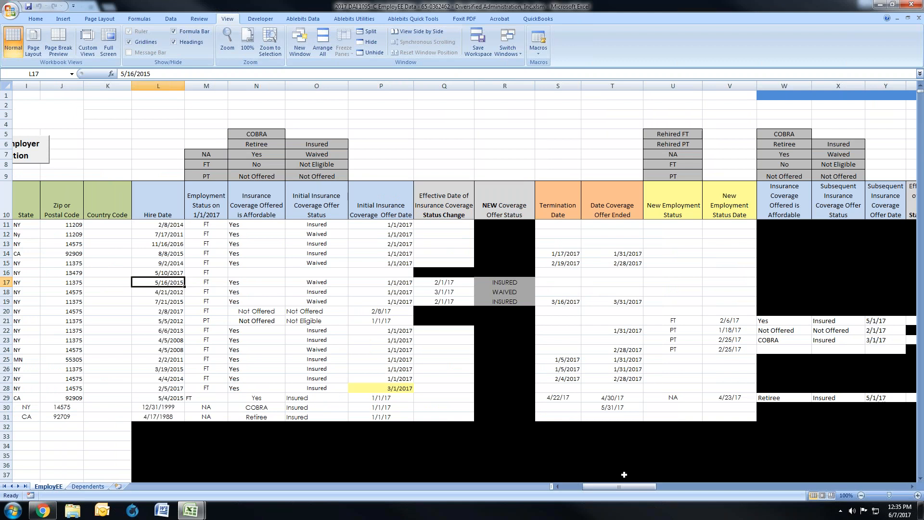
{"action": "left_click", "coordinate": [205, 283]}
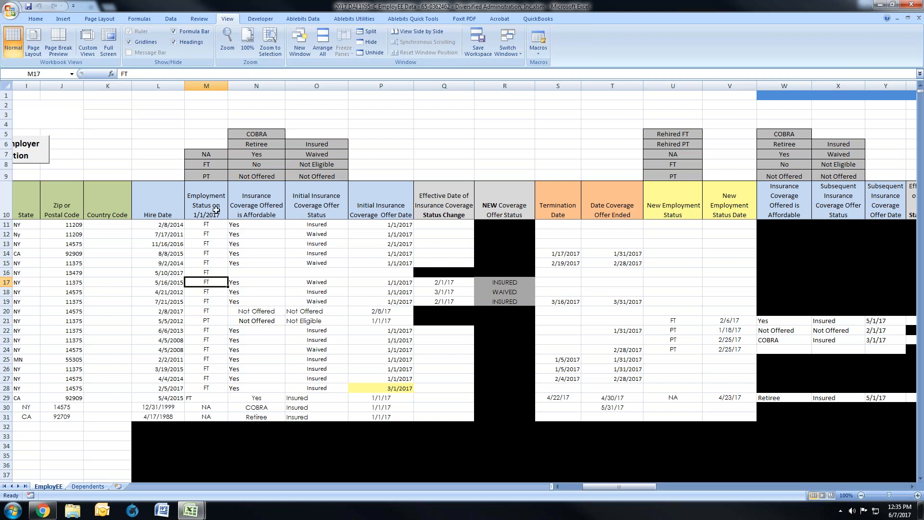
{"action": "left_click", "coordinate": [245, 284]}
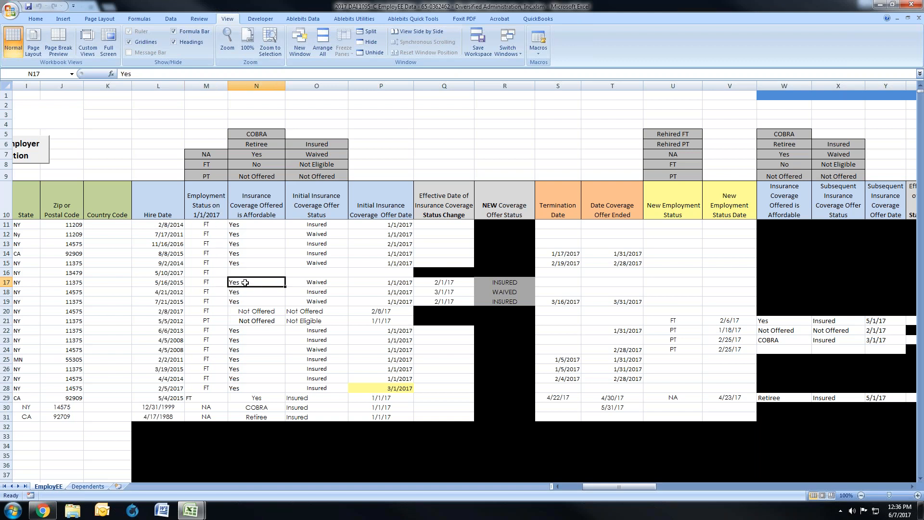
{"action": "left_click", "coordinate": [306, 283]}
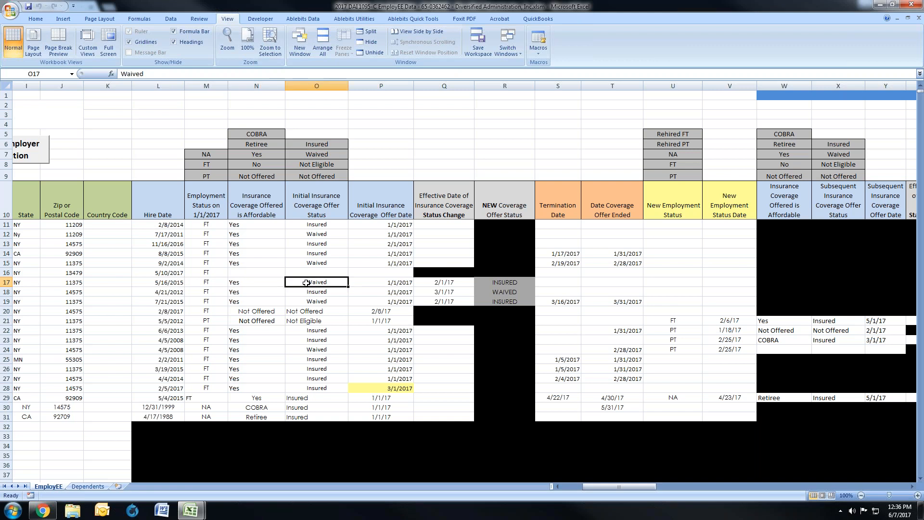
{"action": "left_click", "coordinate": [371, 282]}
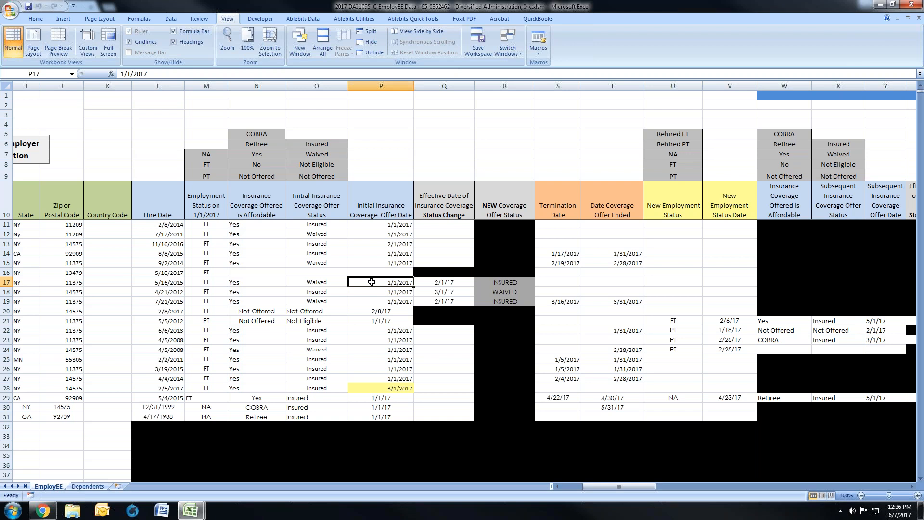
Step: Clear row 17's Effective Date of Insurance Coverage Status Change and re-enter it as 2/1/17
{"action": "left_click", "coordinate": [430, 281]}
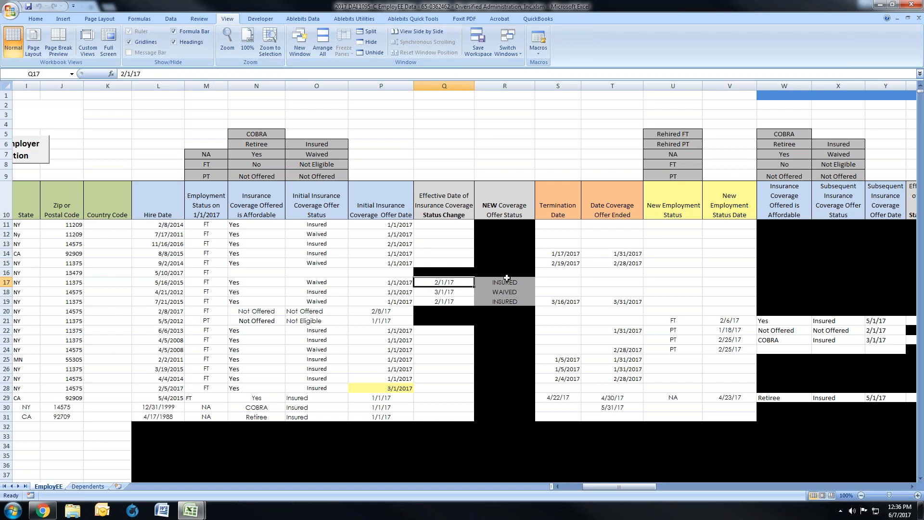
{"action": "key", "text": "Delete"}
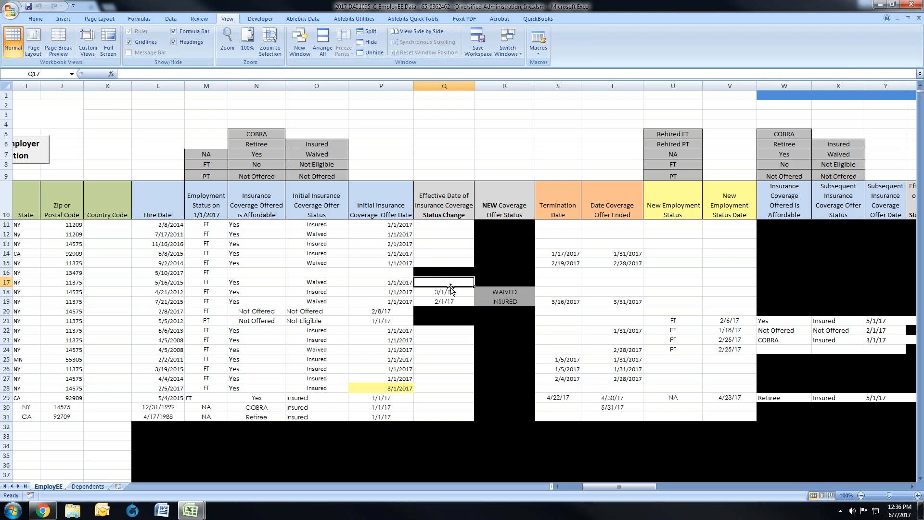
{"action": "left_click", "coordinate": [319, 284]}
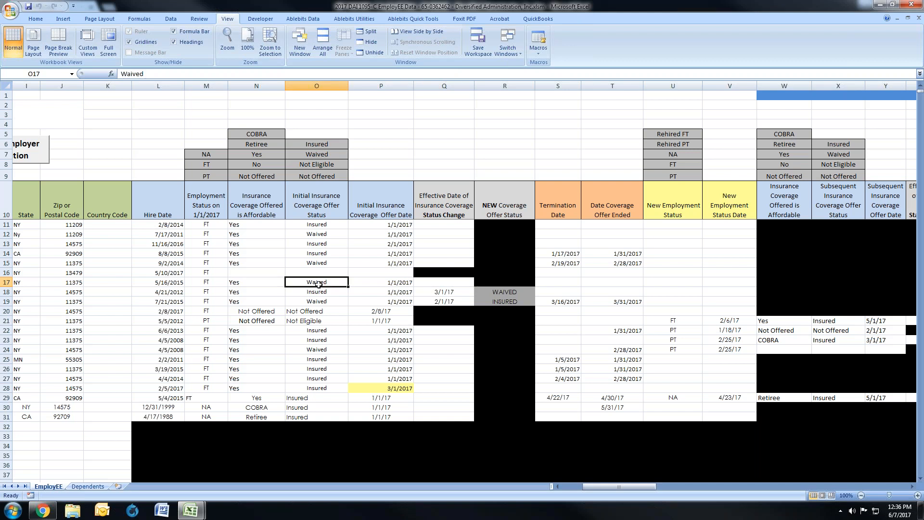
{"action": "left_click", "coordinate": [439, 283]}
{"action": "type", "text": "2/1/1"}
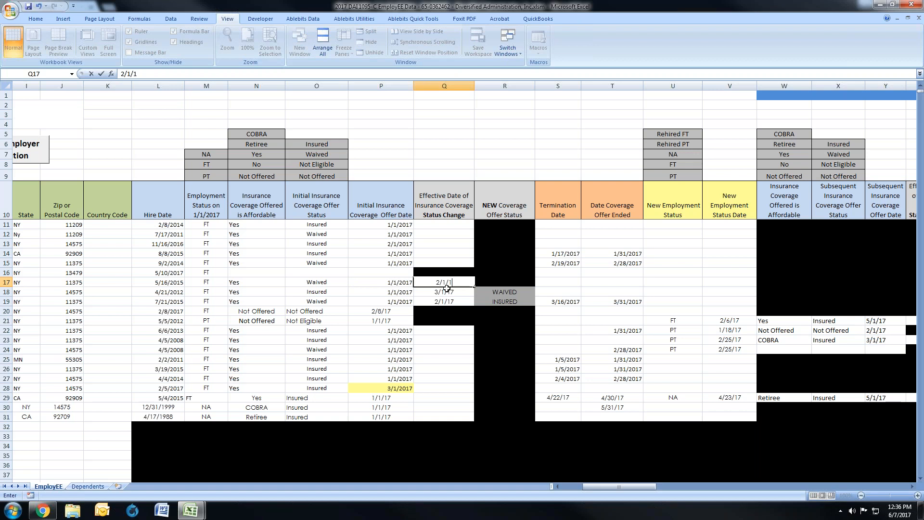
{"action": "type", "text": "7"}
{"action": "key", "text": "Return"}
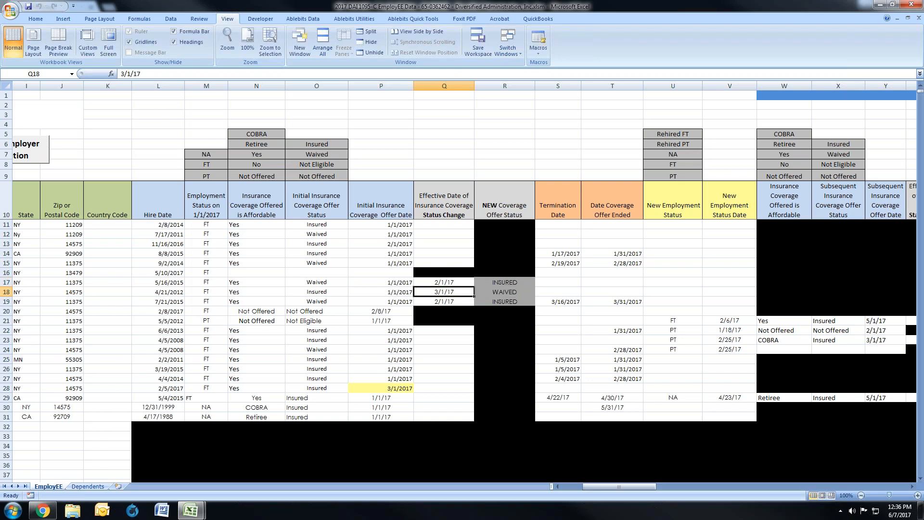
Step: Compare row 17's NEW Coverage Offer Status with its initial offer status and status change date
{"action": "left_click", "coordinate": [504, 282]}
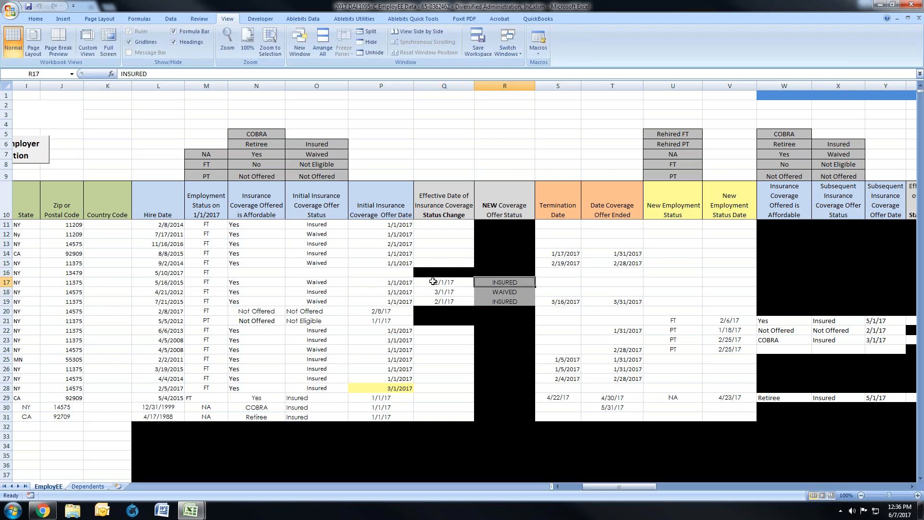
{"action": "left_click", "coordinate": [309, 282]}
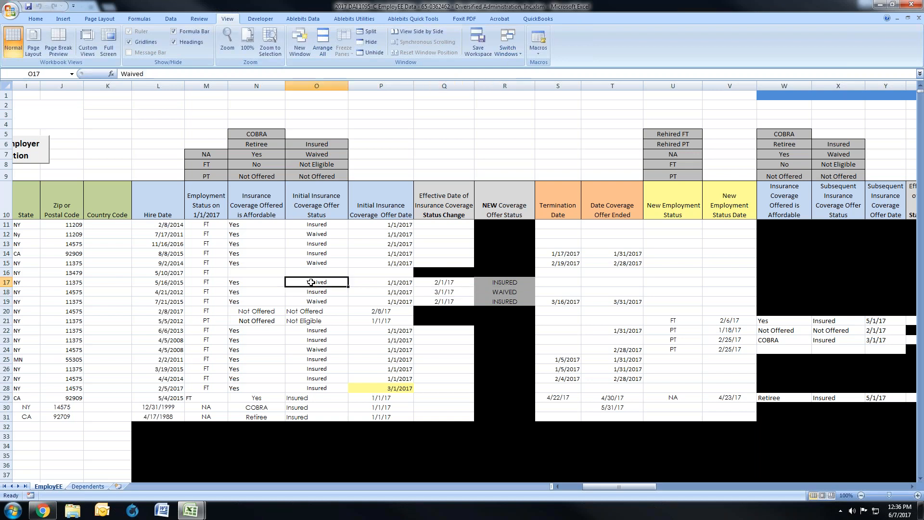
{"action": "left_click", "coordinate": [435, 282]}
{"action": "left_click", "coordinate": [496, 283]}
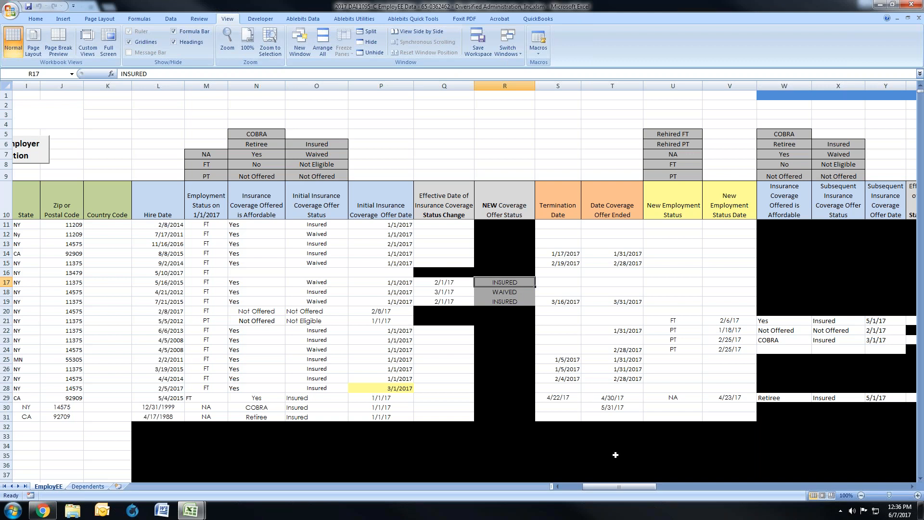
Step: Review the row 18 dropped-coverage employee from Hire Date and employment status through the initial insurance coverage offer fields
{"action": "left_click_drag", "start_coordinate": [587, 487], "coordinate": [567, 489]}
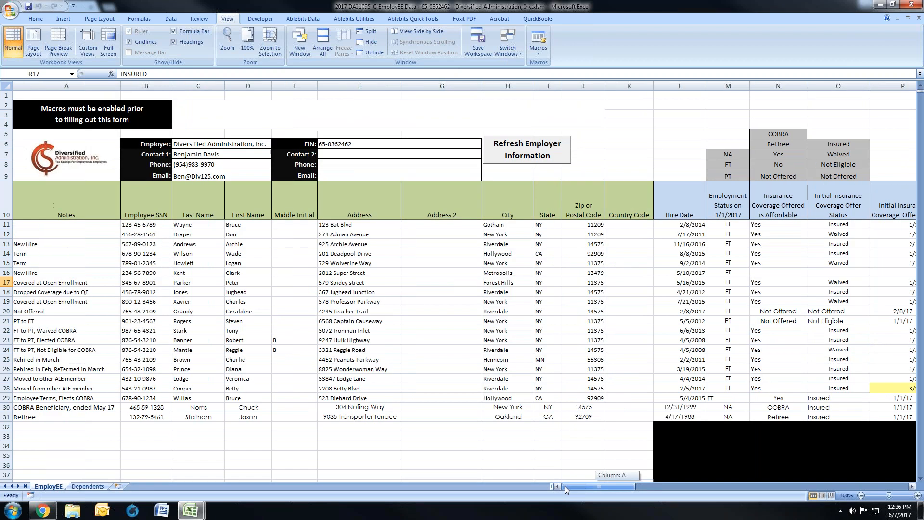
{"action": "left_click", "coordinate": [7, 292]}
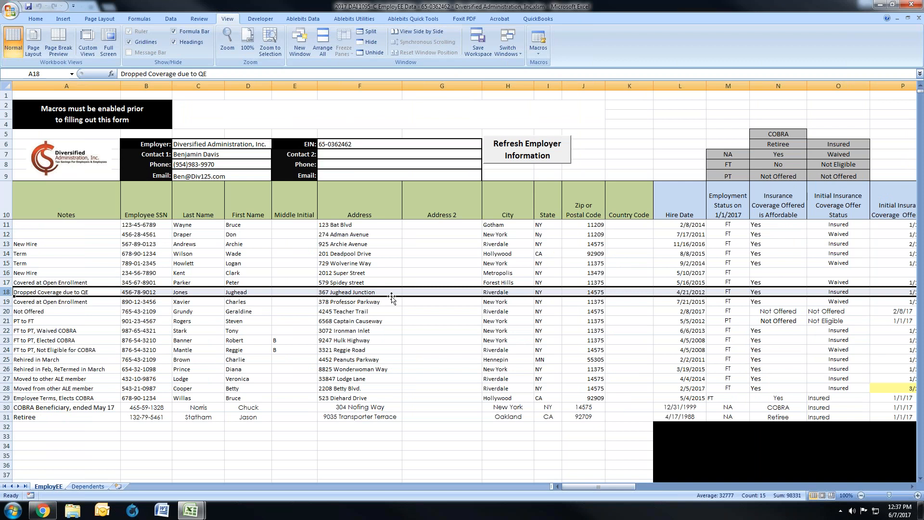
{"action": "left_click", "coordinate": [679, 293]}
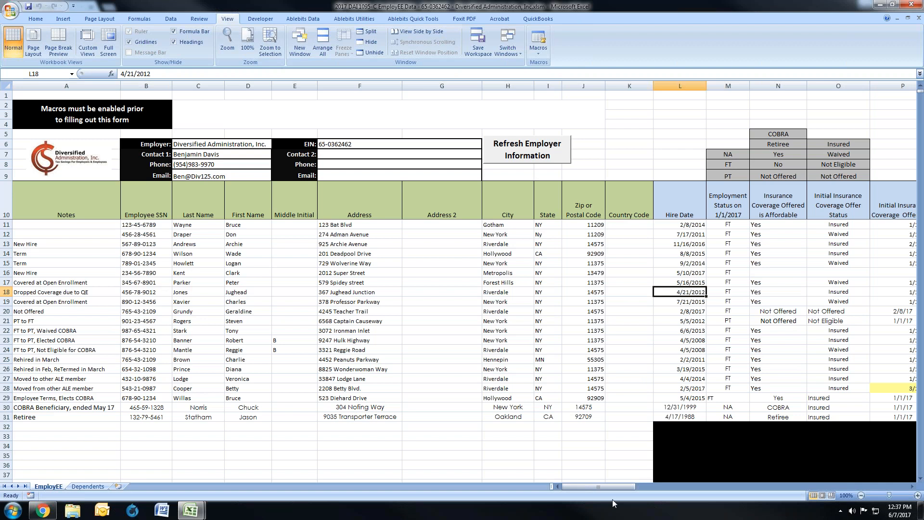
{"action": "left_click_drag", "start_coordinate": [619, 486], "coordinate": [640, 487]}
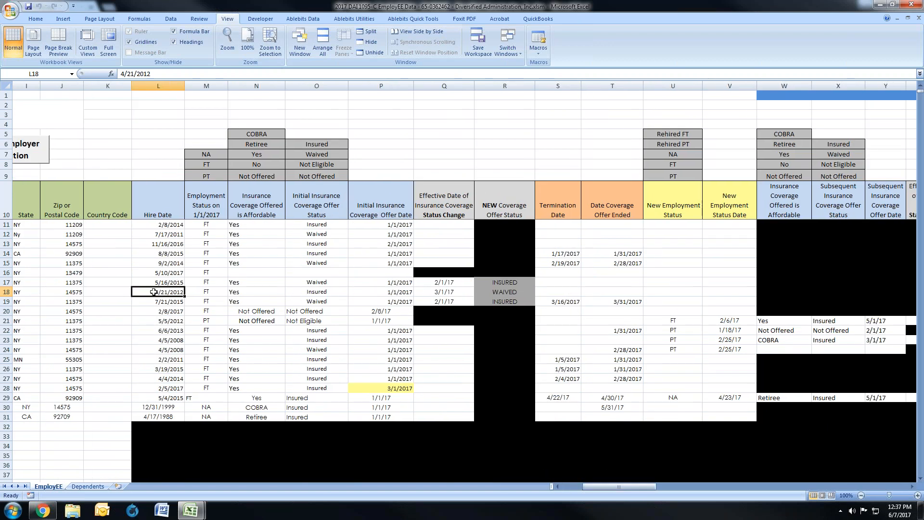
{"action": "left_click", "coordinate": [207, 292]}
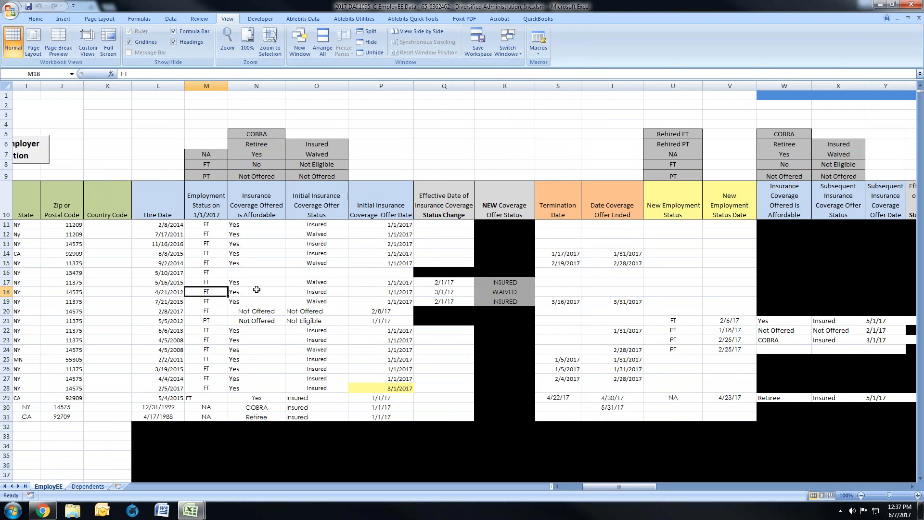
{"action": "left_click", "coordinate": [257, 289]}
{"action": "left_click", "coordinate": [313, 291]}
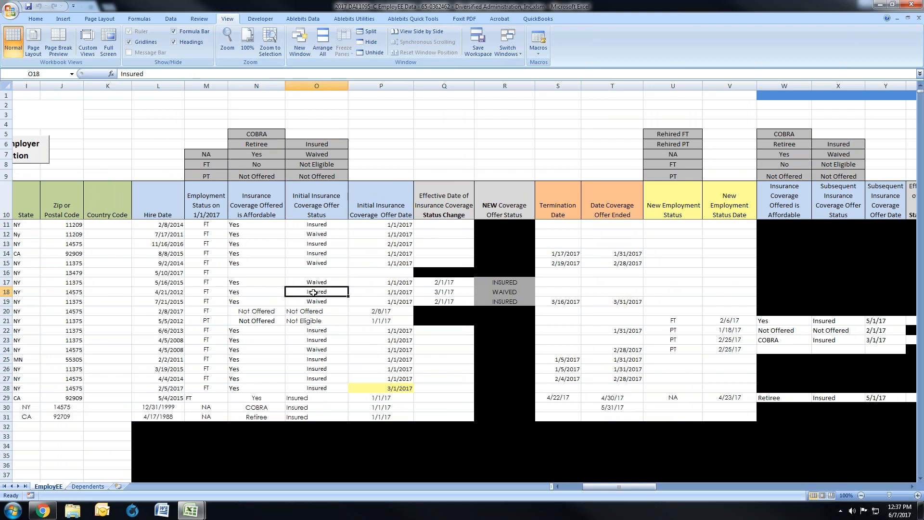
{"action": "left_click", "coordinate": [396, 292]}
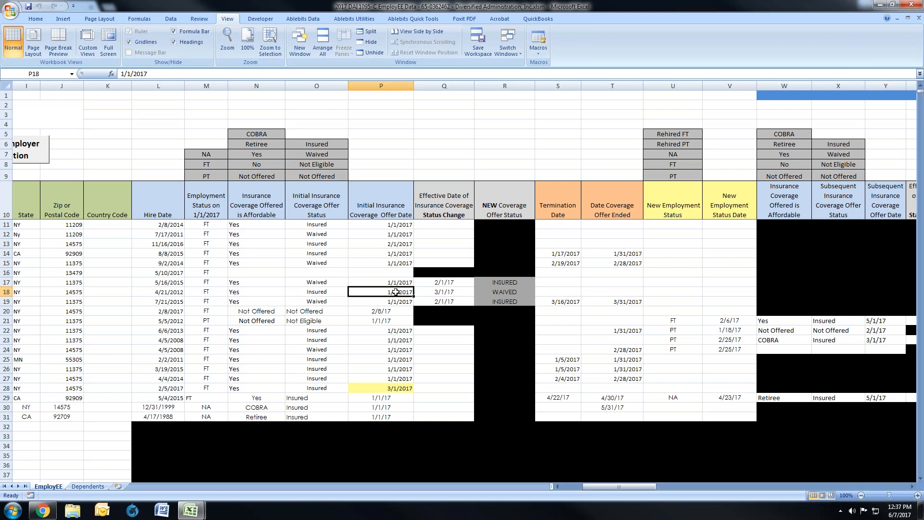
Step: Examine row 18's Effective Date of Insurance Coverage Status Change and NEW Coverage Offer Status against the initial offer
{"action": "left_click", "coordinate": [423, 294]}
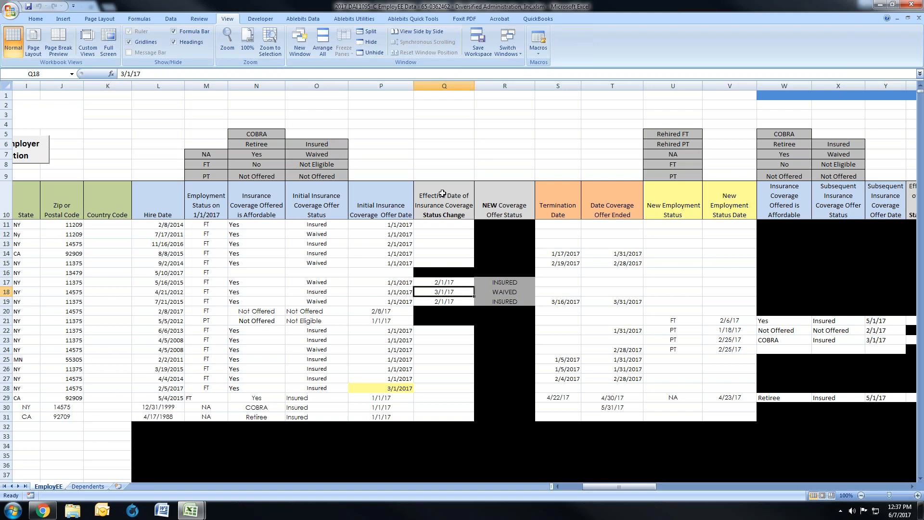
{"action": "left_click_drag", "start_coordinate": [319, 291], "coordinate": [361, 289]}
{"action": "left_click", "coordinate": [423, 291]}
{"action": "left_click_drag", "start_coordinate": [437, 290], "coordinate": [487, 288]}
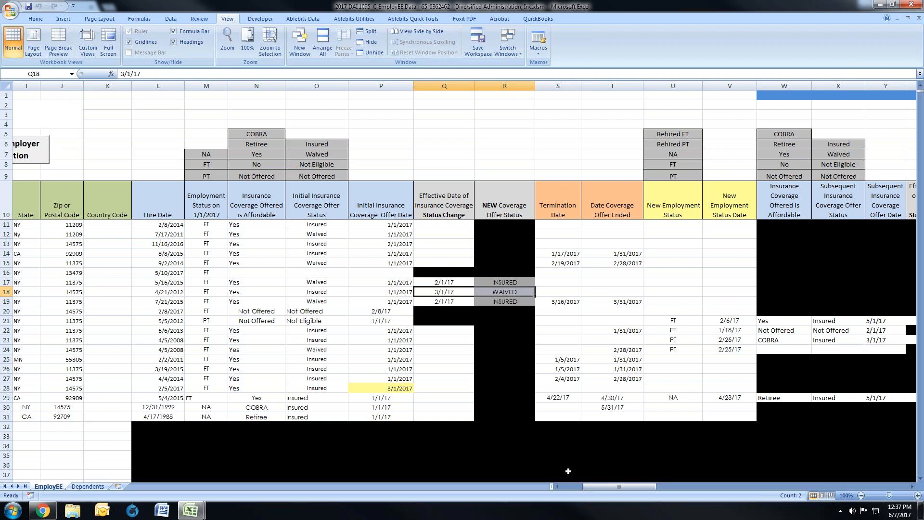
Step: Review row 19's Hire Date, Employment Status on 1/1/2017, offer affordability, initial offer status and initial offer date
{"action": "left_click_drag", "start_coordinate": [604, 486], "coordinate": [577, 485]}
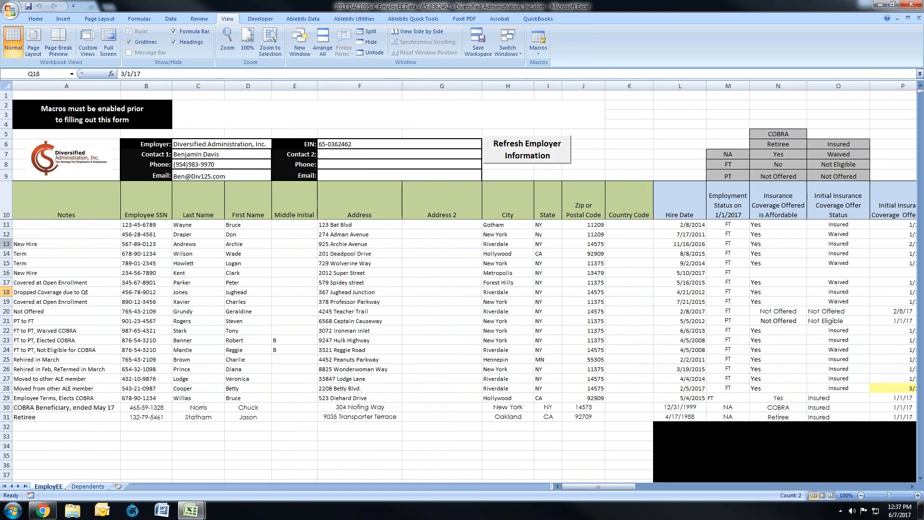
{"action": "left_click", "coordinate": [7, 301]}
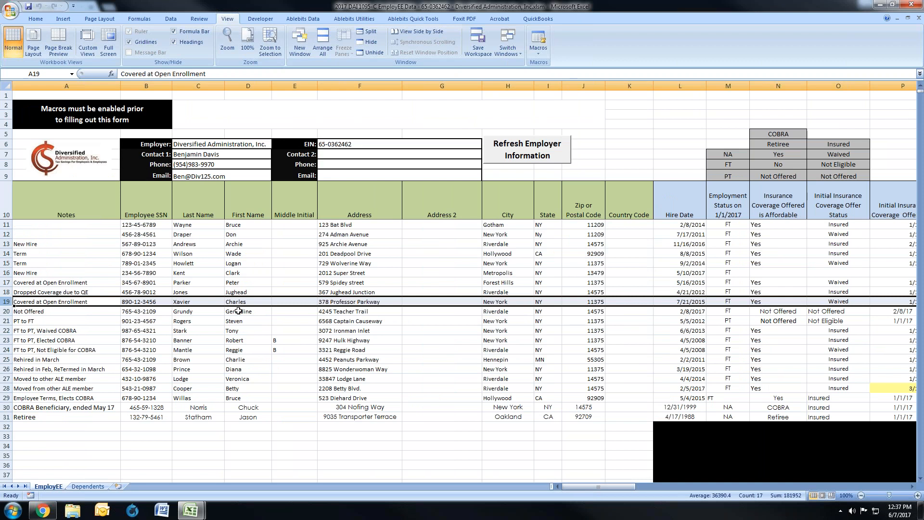
{"action": "left_click", "coordinate": [680, 301]}
{"action": "left_click_drag", "start_coordinate": [620, 487], "coordinate": [637, 487]}
{"action": "left_click", "coordinate": [264, 302]}
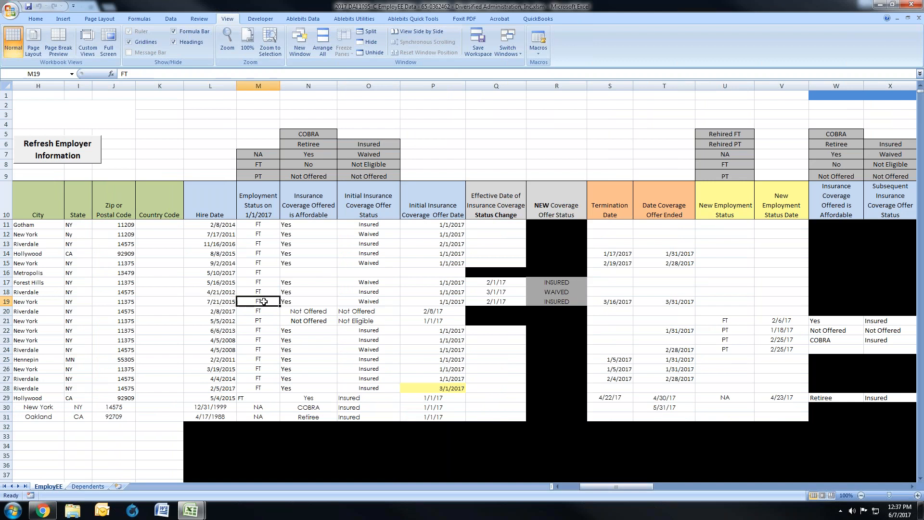
{"action": "left_click", "coordinate": [298, 300]}
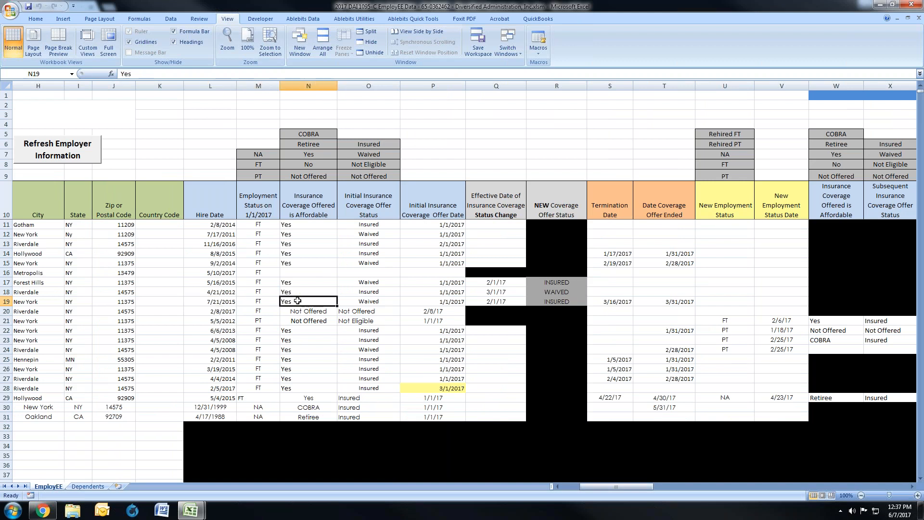
{"action": "left_click", "coordinate": [349, 302]}
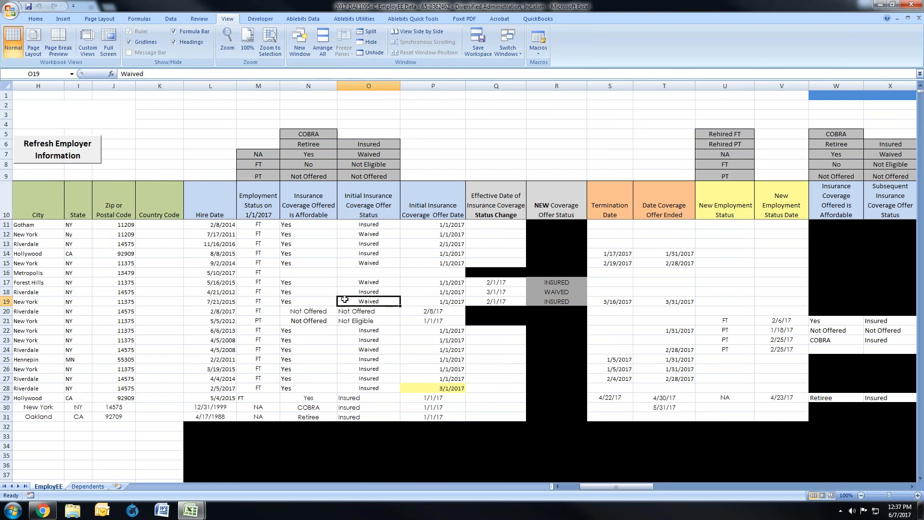
{"action": "left_click", "coordinate": [411, 301]}
{"action": "left_click_drag", "start_coordinate": [393, 301], "coordinate": [412, 300]}
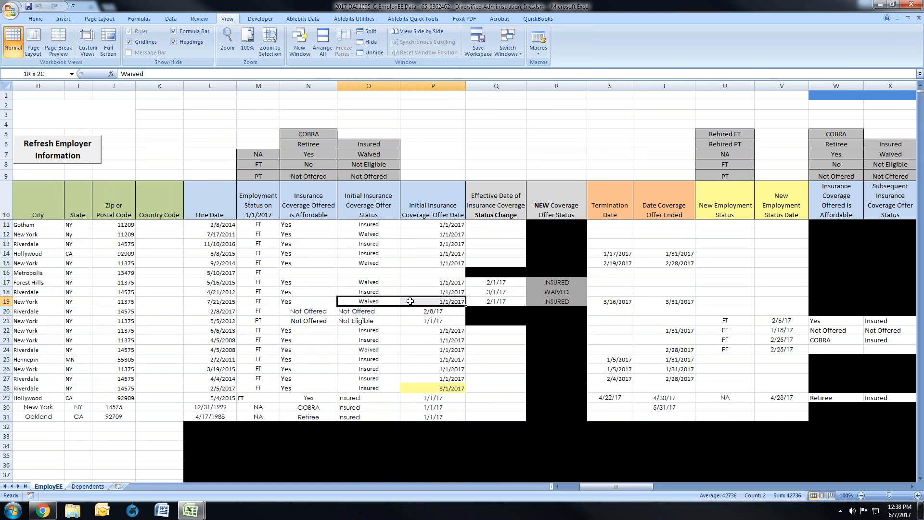
Step: Check row 19's coverage status change date and new status, plus its Termination Date and Date Coverage Offer Ended
{"action": "left_click", "coordinate": [505, 301]}
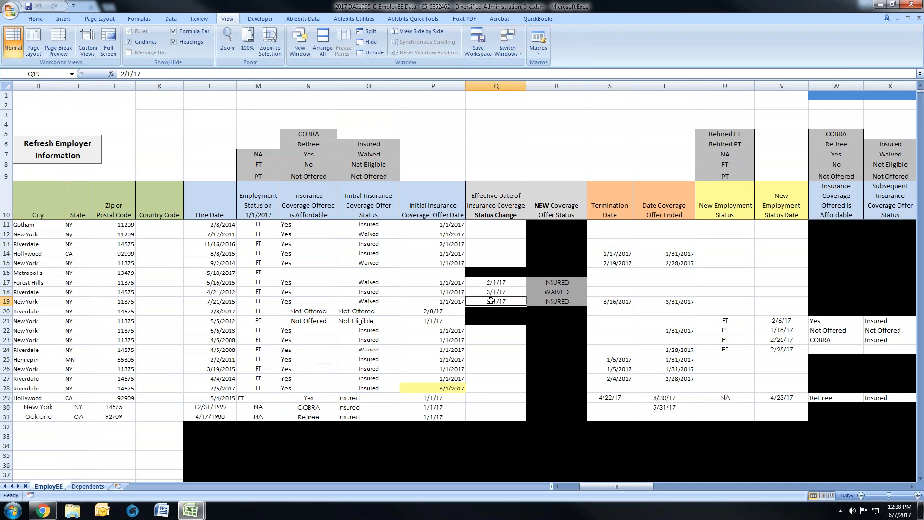
{"action": "left_click", "coordinate": [575, 303]}
{"action": "left_click", "coordinate": [485, 305]}
{"action": "left_click", "coordinate": [606, 302]}
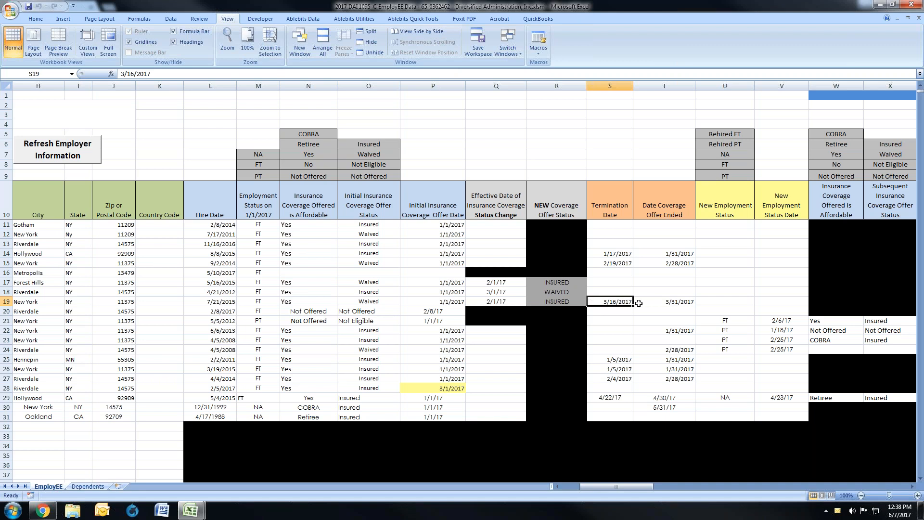
{"action": "left_click", "coordinate": [662, 302]}
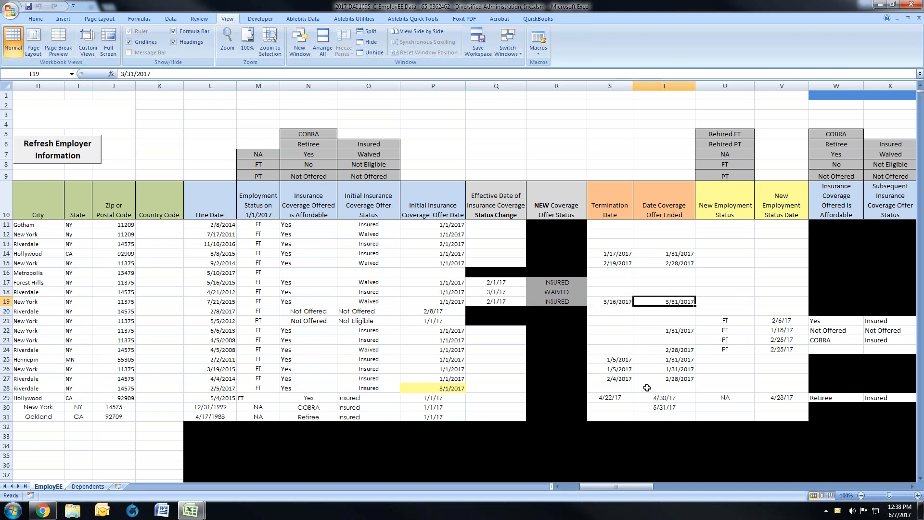
Step: Review the row 20 not-offered employee's record, checking the Hire Date and Employment Status on 1/1/2017
{"action": "left_click_drag", "start_coordinate": [643, 487], "coordinate": [626, 484]}
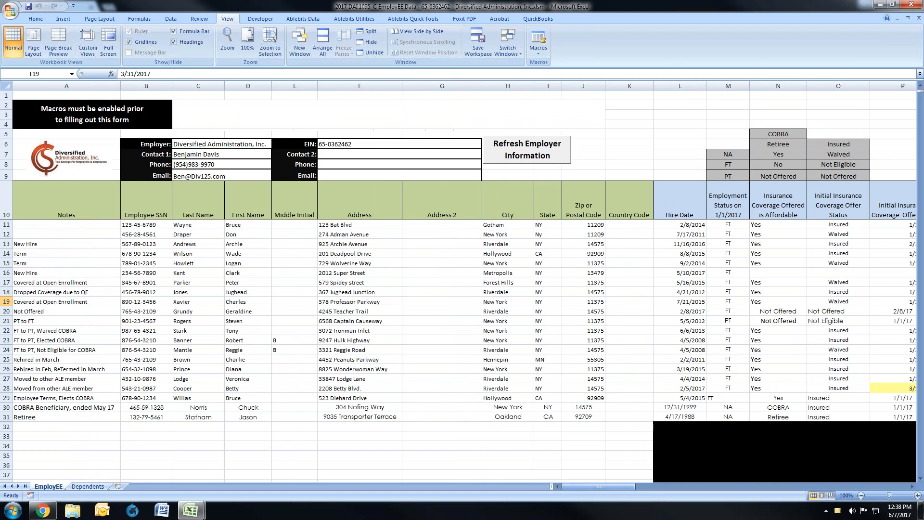
{"action": "left_click", "coordinate": [13, 312]}
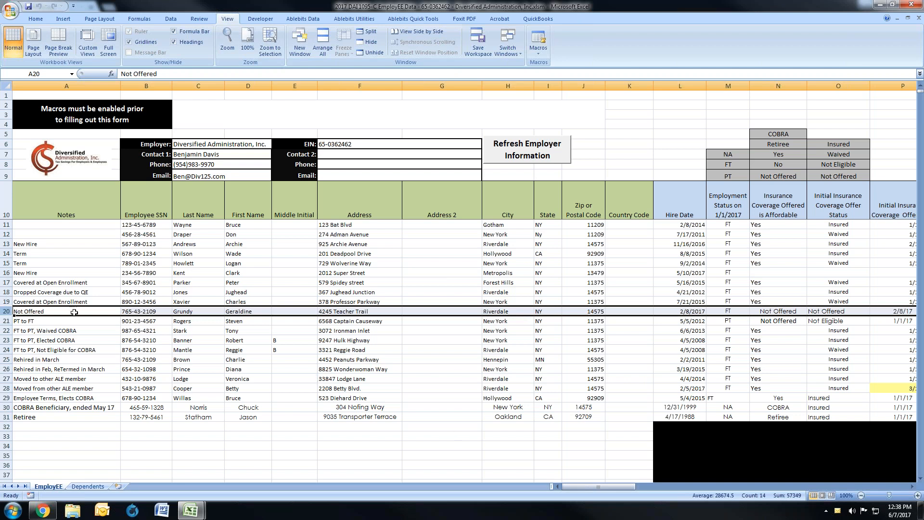
{"action": "left_click", "coordinate": [657, 310]}
{"action": "left_click_drag", "start_coordinate": [573, 487], "coordinate": [591, 481]}
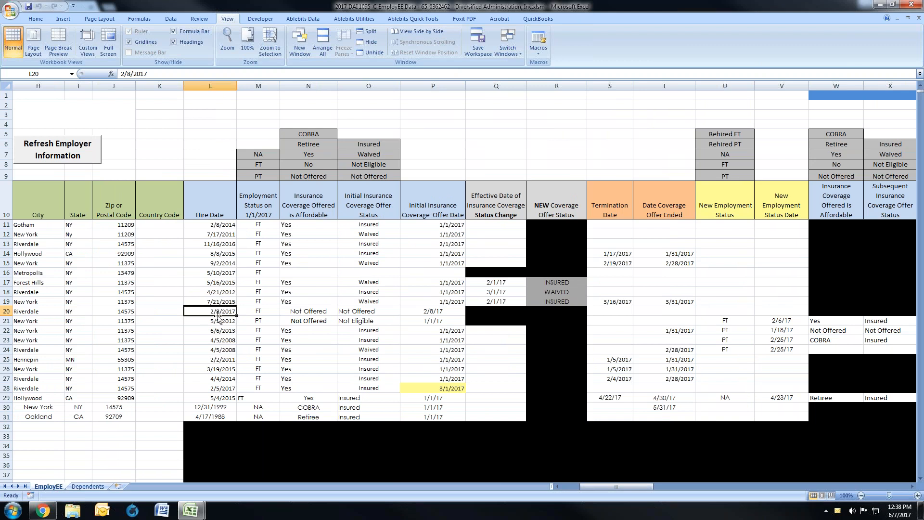
{"action": "left_click", "coordinate": [271, 314]}
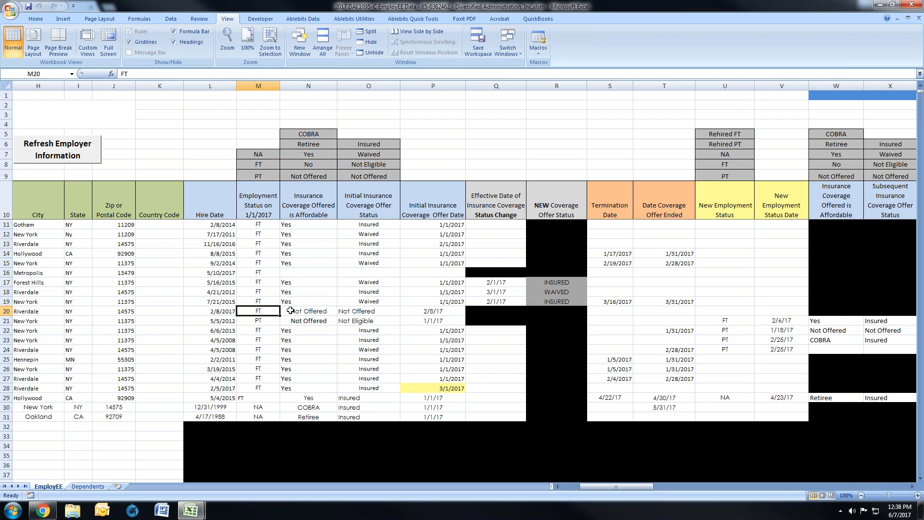
Step: Examine row 20's offer affordability, Initial Insurance Coverage Offer Status and offer date, comparing the offer date with the Hire Date
{"action": "left_click_drag", "start_coordinate": [290, 310], "coordinate": [343, 311]}
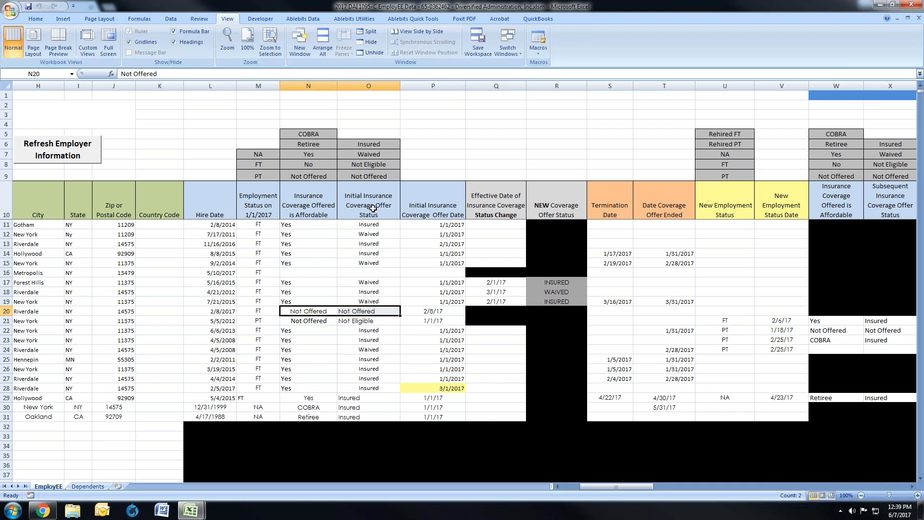
{"action": "left_click", "coordinate": [309, 312]}
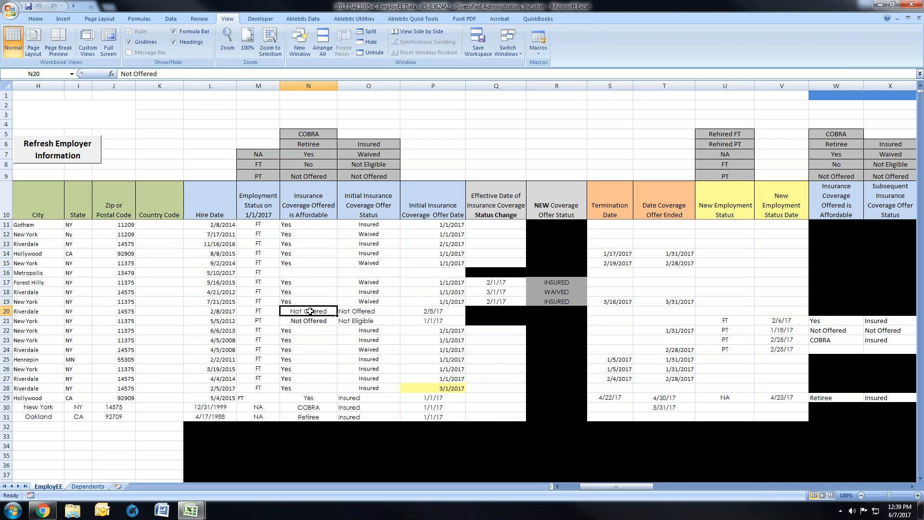
{"action": "left_click_drag", "start_coordinate": [309, 311], "coordinate": [344, 310]}
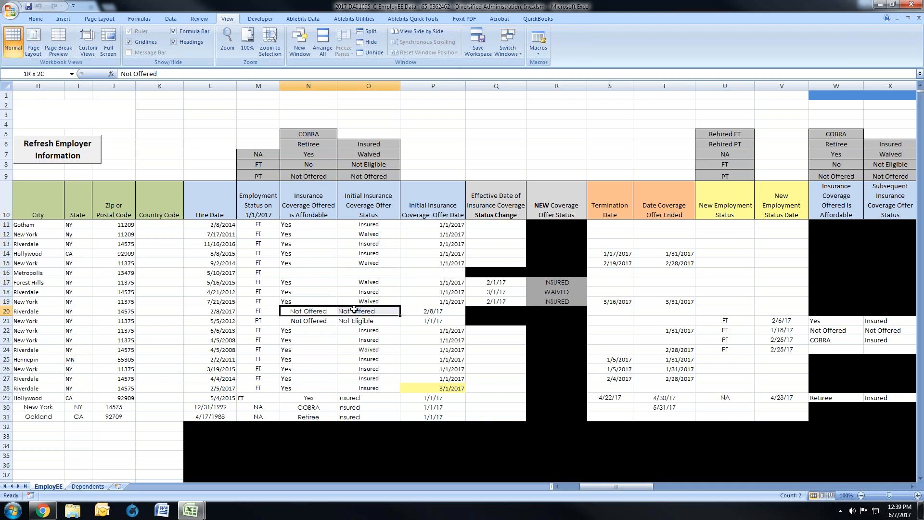
{"action": "left_click", "coordinate": [428, 312]}
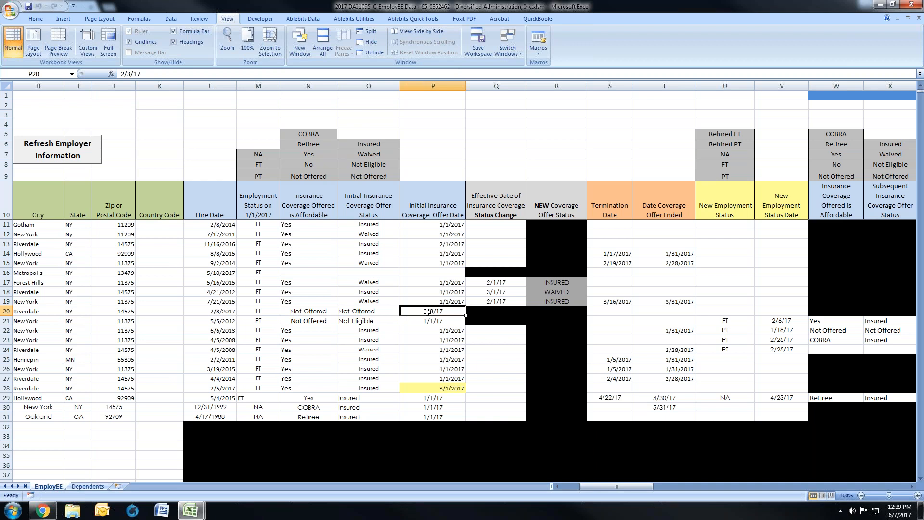
{"action": "left_click_drag", "start_coordinate": [427, 312], "coordinate": [233, 313]}
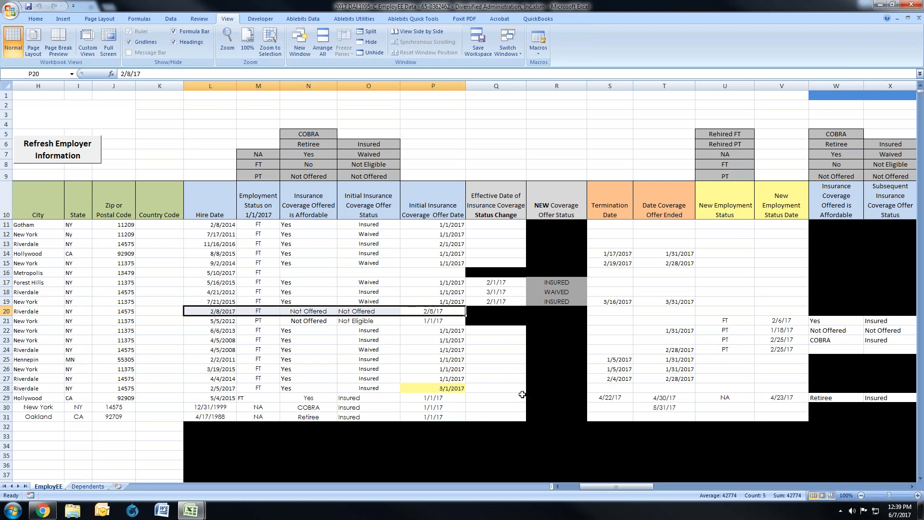
Step: Review the row 21 part-time to full-time employee's Hire Date, Employment Status on 1/1/2017, offer affordability and initial coverage offer status
{"action": "left_click_drag", "start_coordinate": [442, 322], "coordinate": [5, 322]}
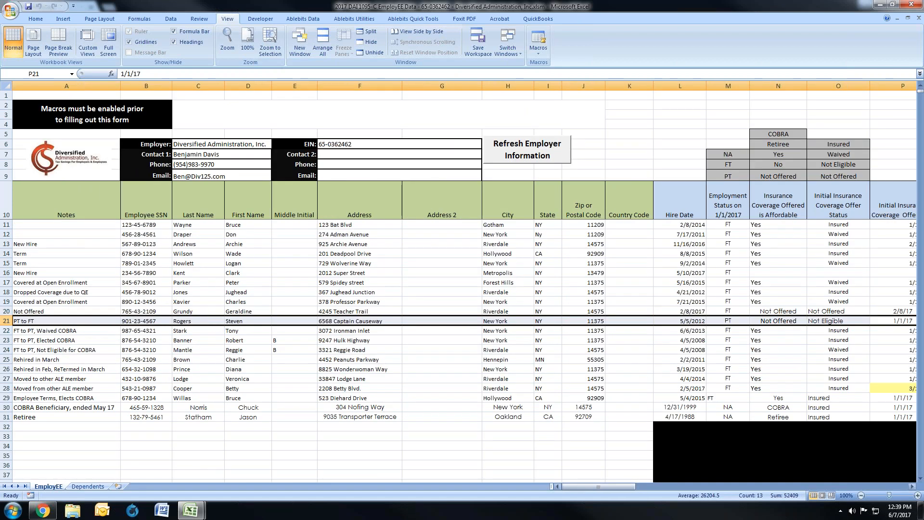
{"action": "left_click", "coordinate": [680, 321]}
{"action": "left_click_drag", "start_coordinate": [611, 487], "coordinate": [620, 488]}
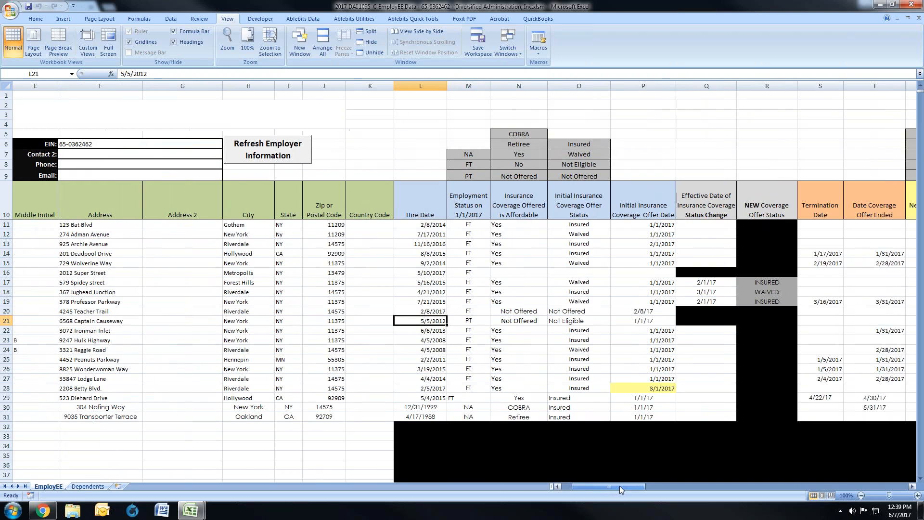
{"action": "left_click", "coordinate": [453, 320]}
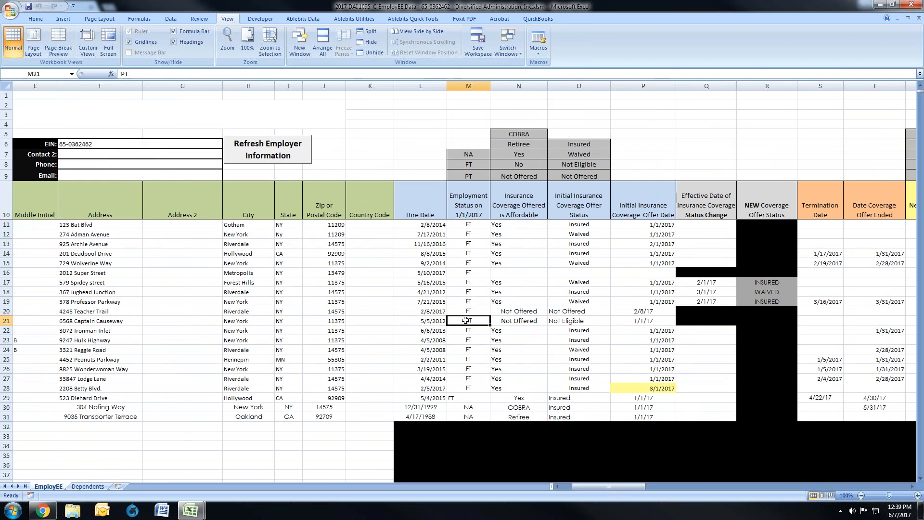
{"action": "left_click", "coordinate": [524, 322]}
{"action": "left_click_drag", "start_coordinate": [550, 321], "coordinate": [554, 321]}
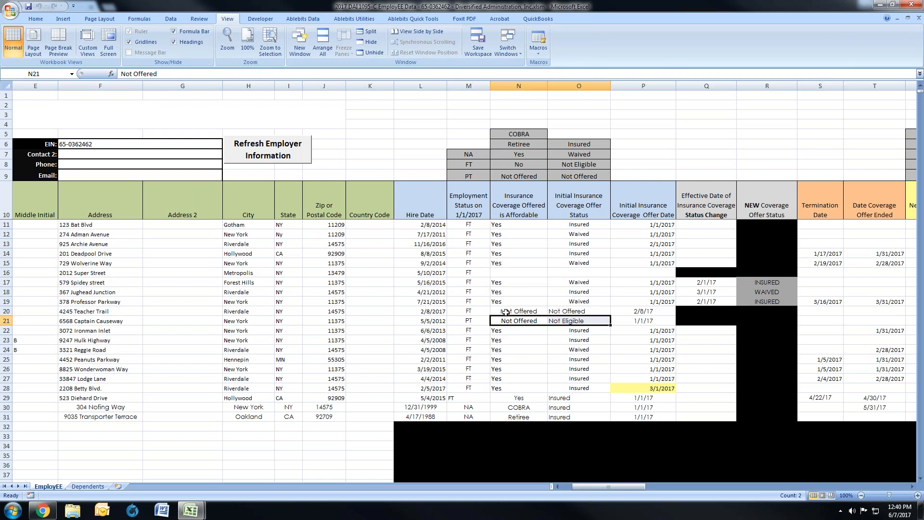
Step: Compare row 20's not-offered entries with row 21's part-time status, offer affordability, initial coverage offer status and offer date
{"action": "left_click_drag", "start_coordinate": [506, 312], "coordinate": [559, 312]}
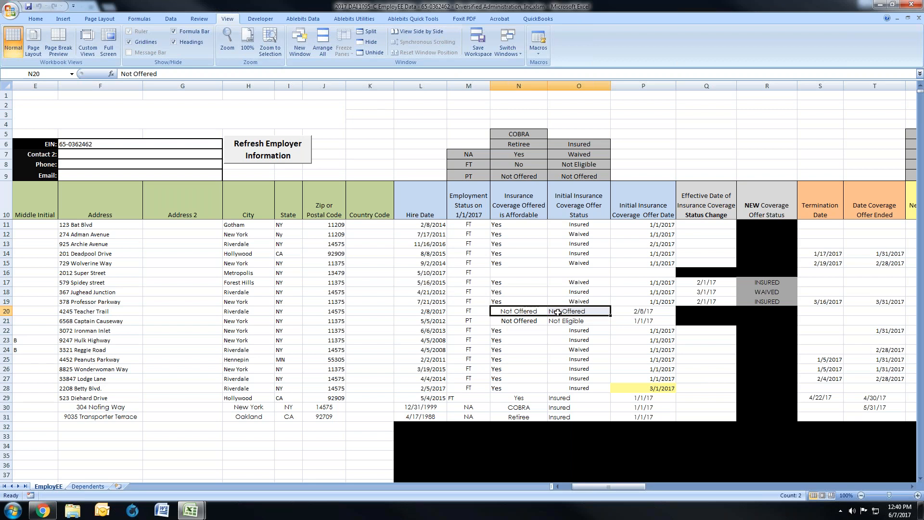
{"action": "left_click", "coordinate": [521, 322]}
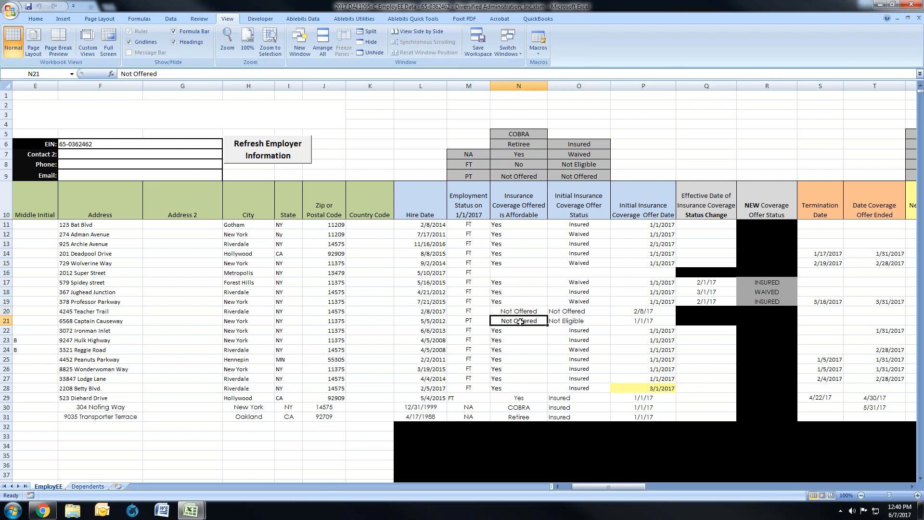
{"action": "left_click", "coordinate": [482, 321]}
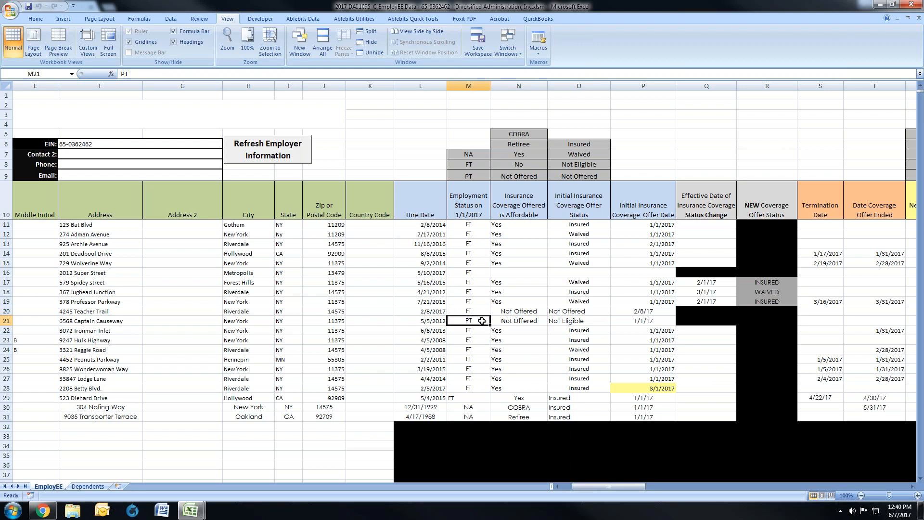
{"action": "left_click", "coordinate": [523, 320]}
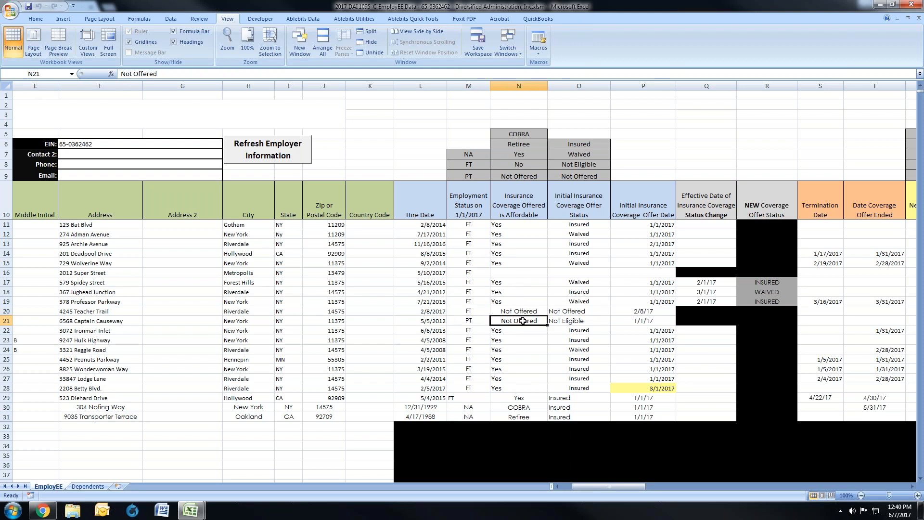
{"action": "left_click_drag", "start_coordinate": [523, 321], "coordinate": [614, 320]}
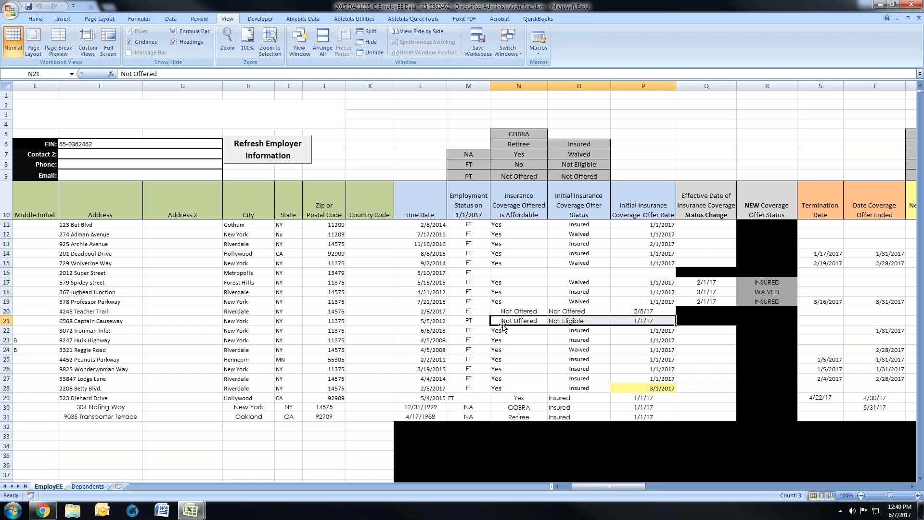
{"action": "left_click", "coordinate": [628, 322]}
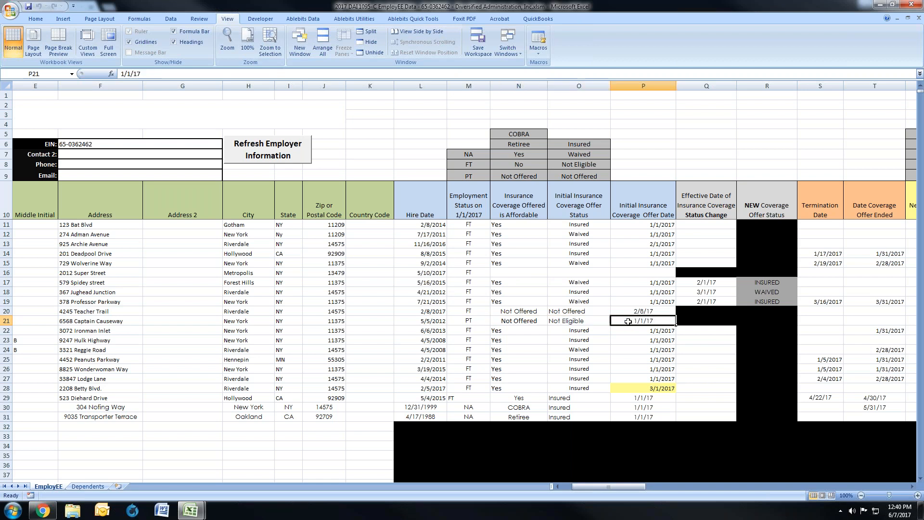
{"action": "left_click_drag", "start_coordinate": [541, 324], "coordinate": [625, 321]}
Step: Review row 21's New Employment Status and date, plus the subsequent offer's affordability, status and offer date
{"action": "left_click_drag", "start_coordinate": [623, 486], "coordinate": [639, 486]}
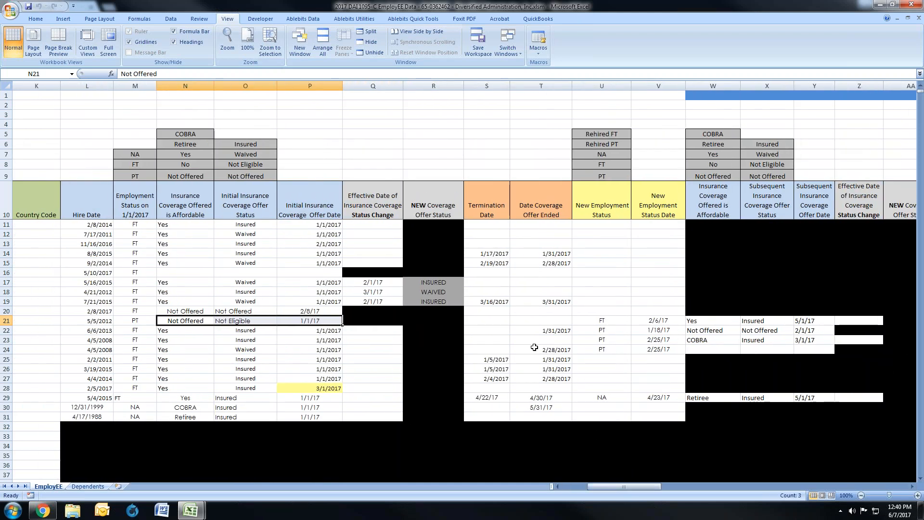
{"action": "left_click", "coordinate": [585, 321]}
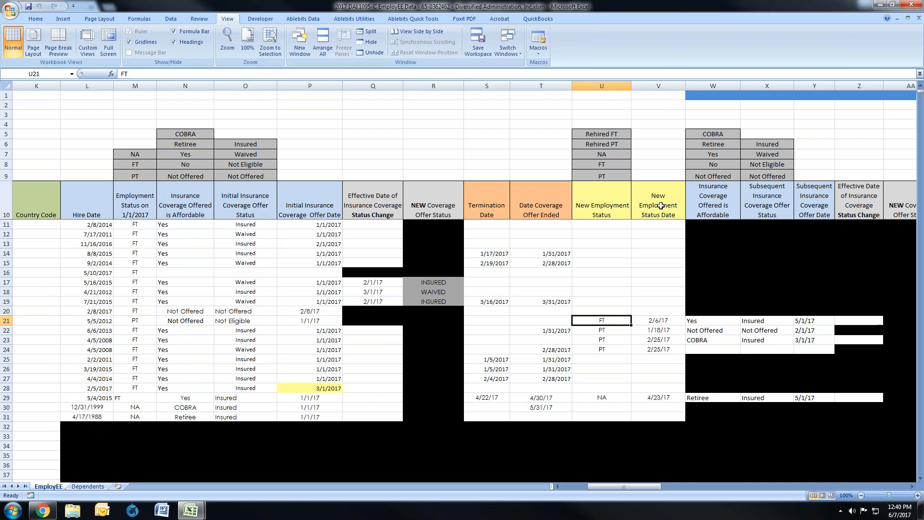
{"action": "left_click", "coordinate": [668, 322]}
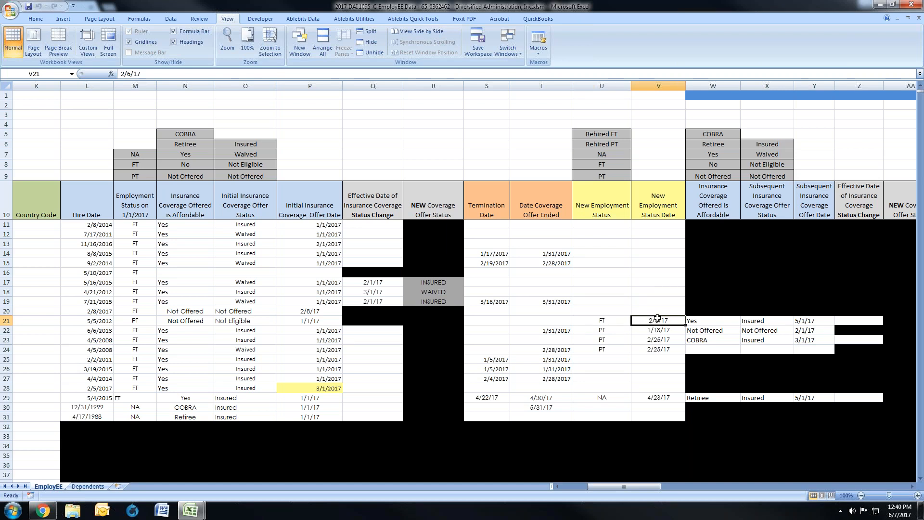
{"action": "left_click", "coordinate": [711, 321]}
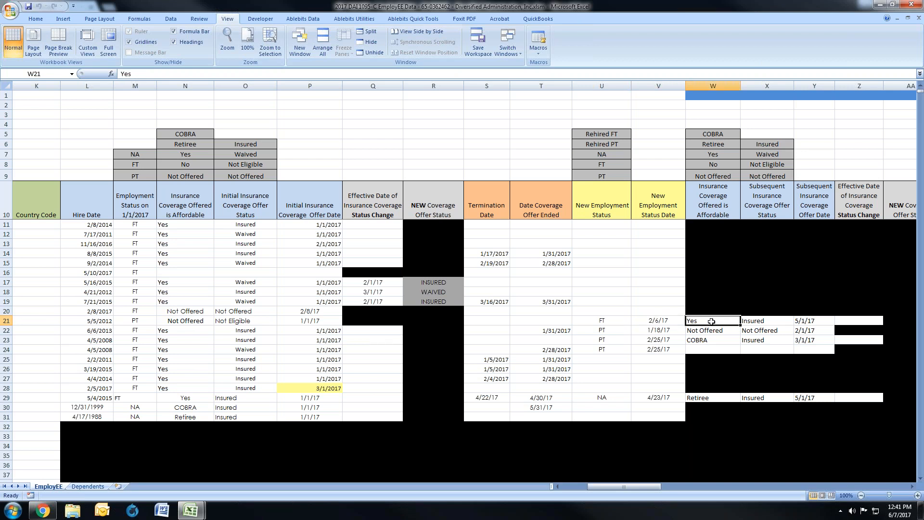
{"action": "left_click", "coordinate": [752, 321]}
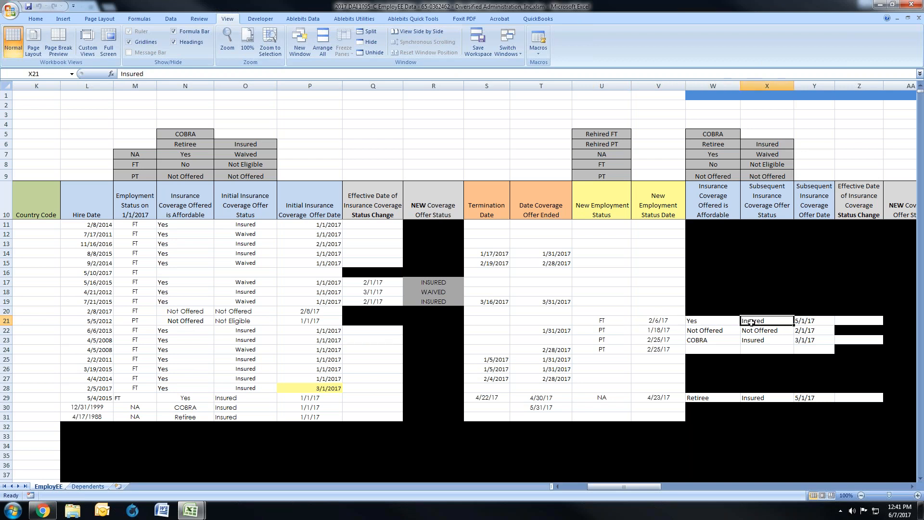
{"action": "left_click", "coordinate": [811, 321]}
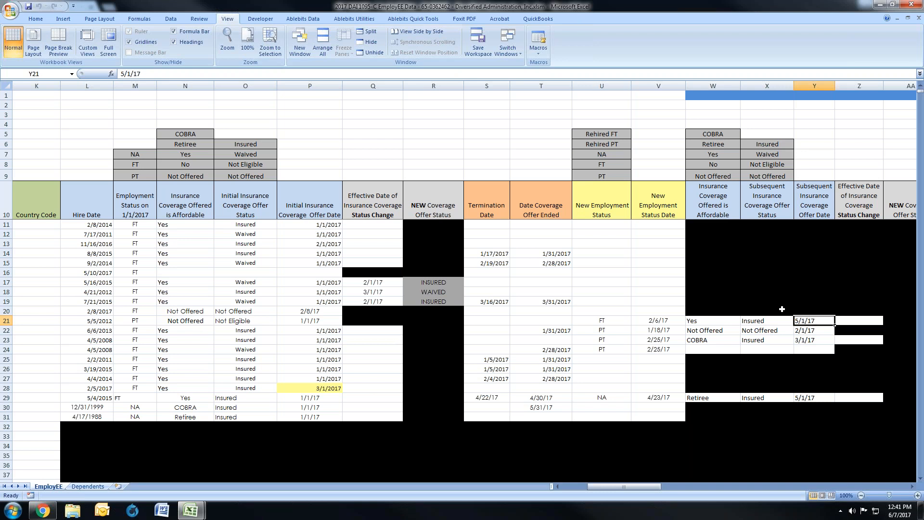
Step: Look over the remaining sample employees in rows 22 to 31, focusing on row 22's full-time to part-time, waived COBRA case
{"action": "left_click_drag", "start_coordinate": [654, 488], "coordinate": [619, 487]}
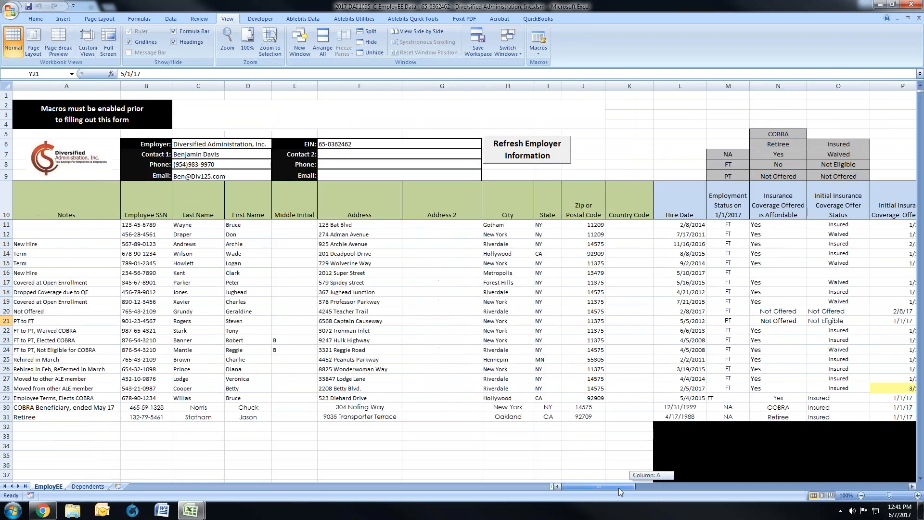
{"action": "left_click", "coordinate": [7, 331]}
{"action": "left_click_drag", "start_coordinate": [7, 333], "coordinate": [7, 418]}
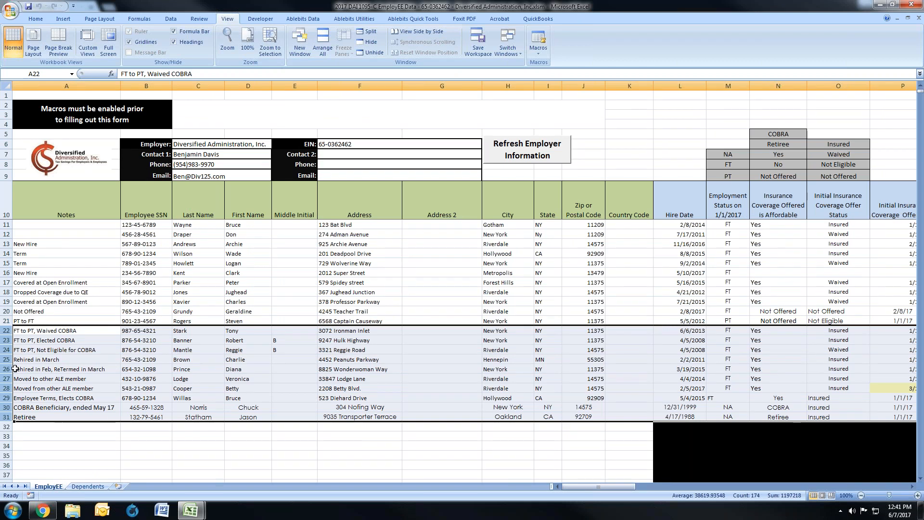
{"action": "left_click", "coordinate": [6, 330]}
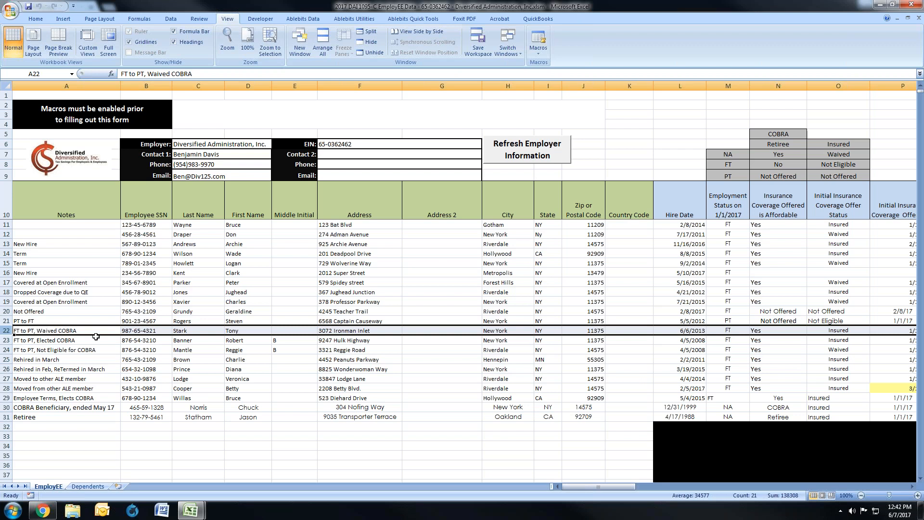
Step: Review row 22's Employment Status on 1/1/2017, offer affordability, Initial Insurance Coverage Offer Status and initial offer date
{"action": "left_click_drag", "start_coordinate": [574, 486], "coordinate": [597, 486]}
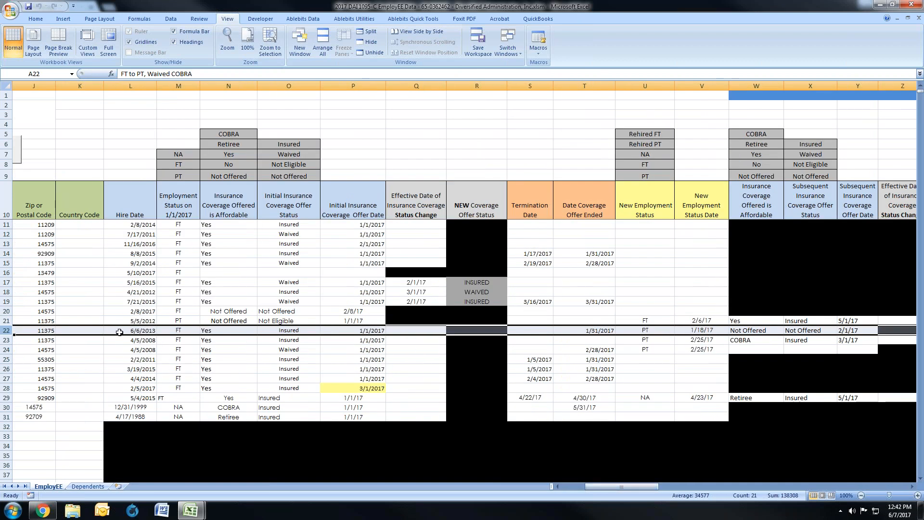
{"action": "left_click", "coordinate": [168, 331]}
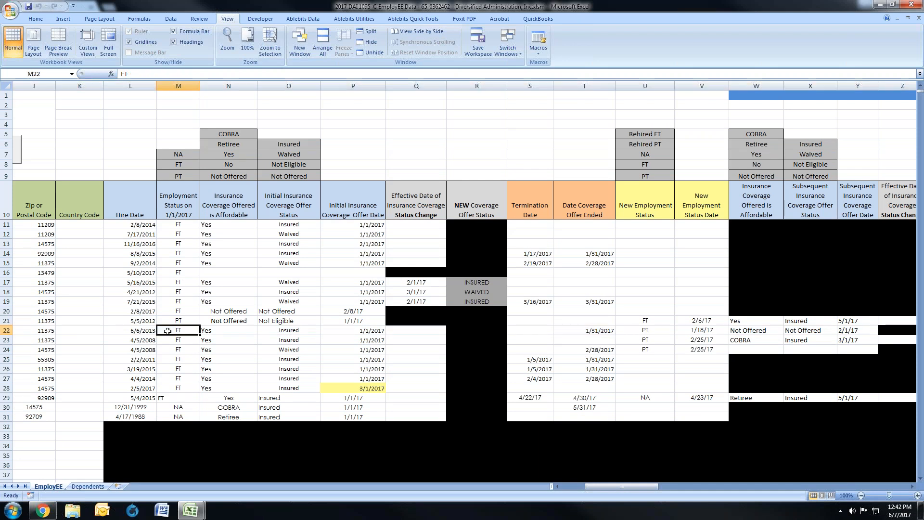
{"action": "left_click", "coordinate": [224, 331]}
{"action": "left_click", "coordinate": [295, 332]}
{"action": "left_click", "coordinate": [347, 334]}
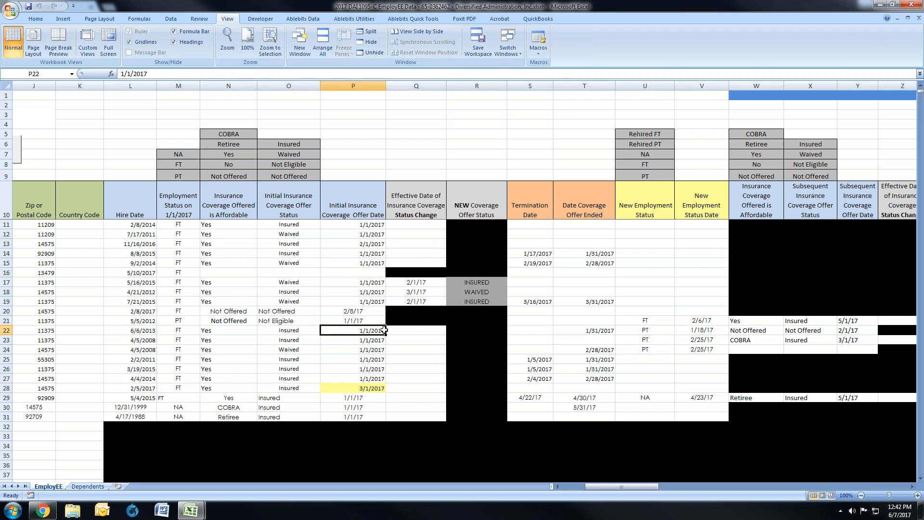
Step: Compare row 22's Date Coverage Offer Ended with its New Employment Status and New Employment Status Date
{"action": "left_click", "coordinate": [590, 332]}
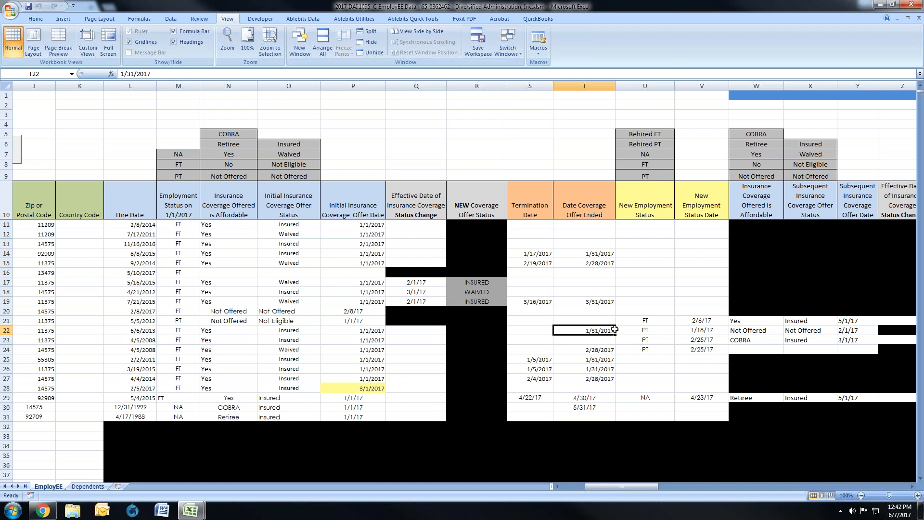
{"action": "left_click", "coordinate": [634, 329]}
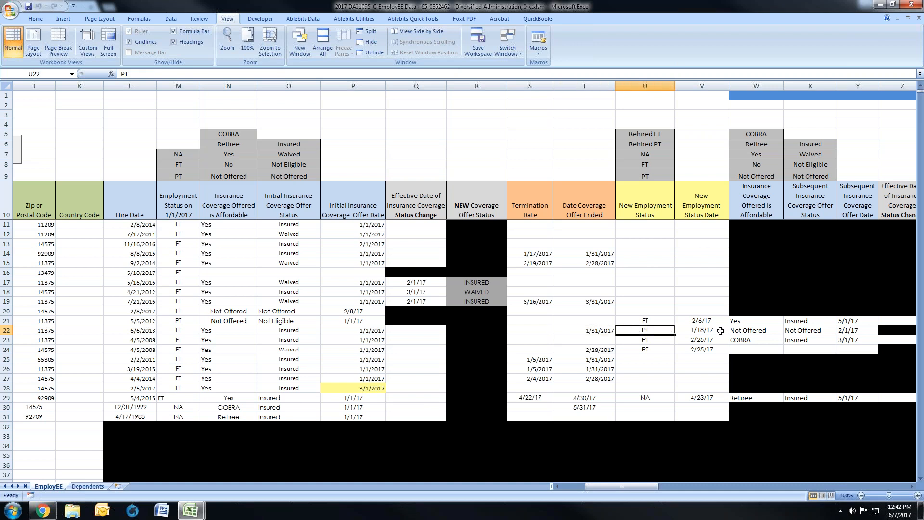
{"action": "left_click", "coordinate": [721, 330]}
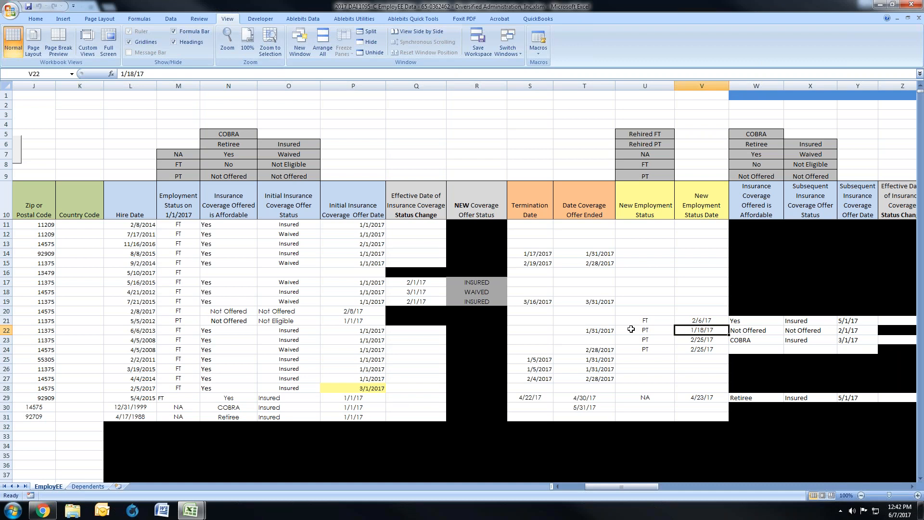
{"action": "left_click", "coordinate": [598, 333]}
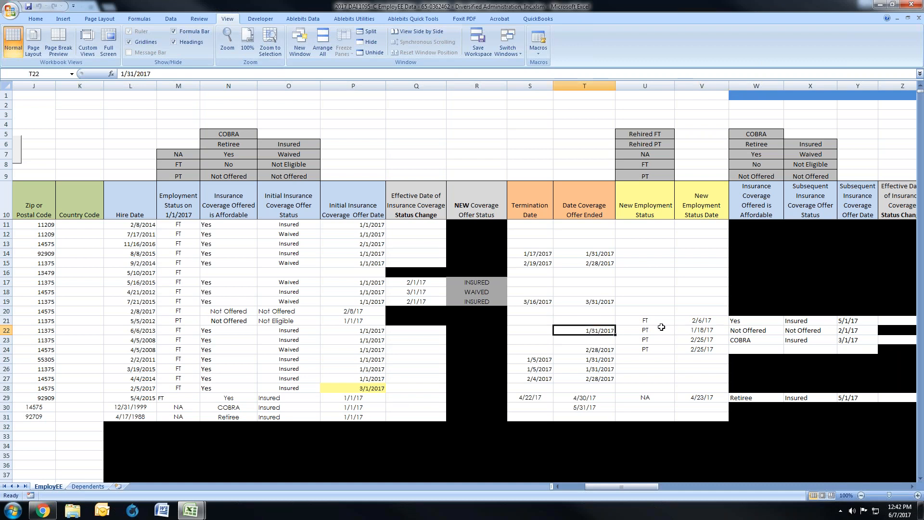
{"action": "left_click_drag", "start_coordinate": [713, 330], "coordinate": [664, 331]}
{"action": "left_click", "coordinate": [589, 330]}
Step: Set row 22's Subsequent Insurance Coverage Offer Status to Not Eligible and check it against the neighbouring subsequent offer fields
{"action": "left_click", "coordinate": [746, 331]}
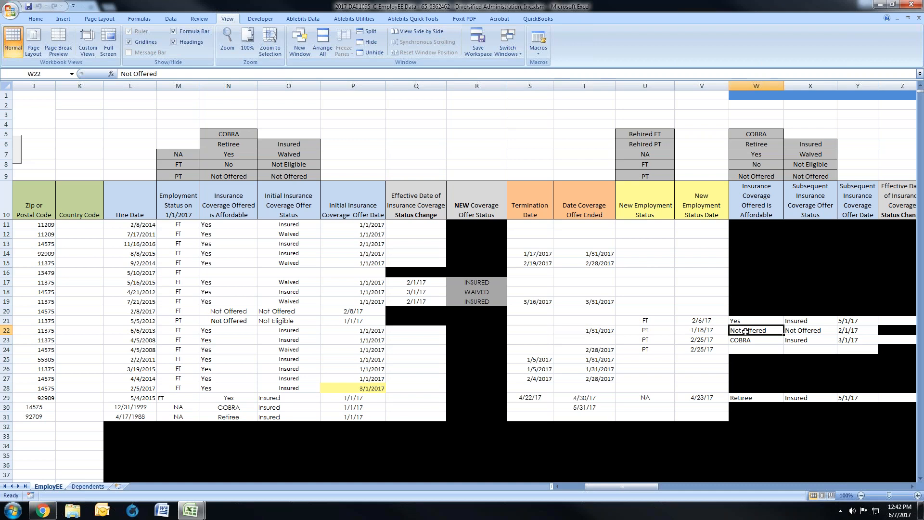
{"action": "left_click_drag", "start_coordinate": [746, 332], "coordinate": [835, 329]}
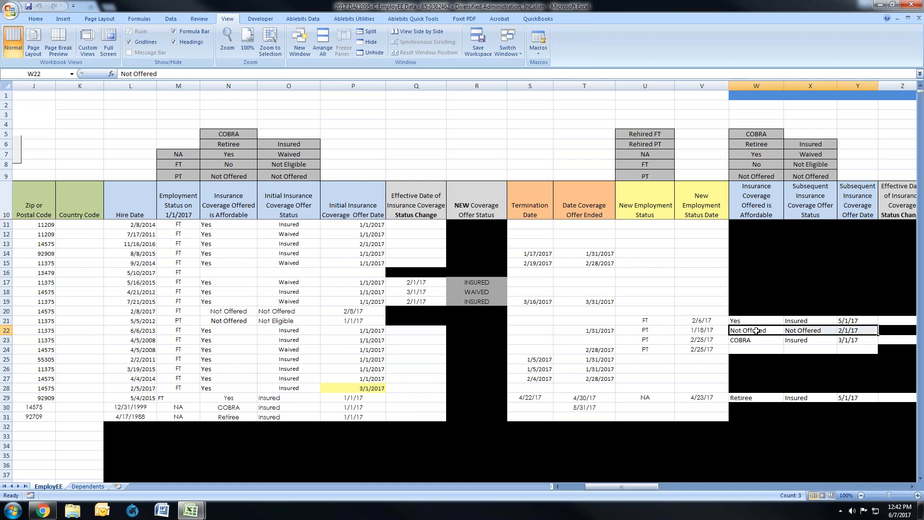
{"action": "left_click", "coordinate": [801, 331]}
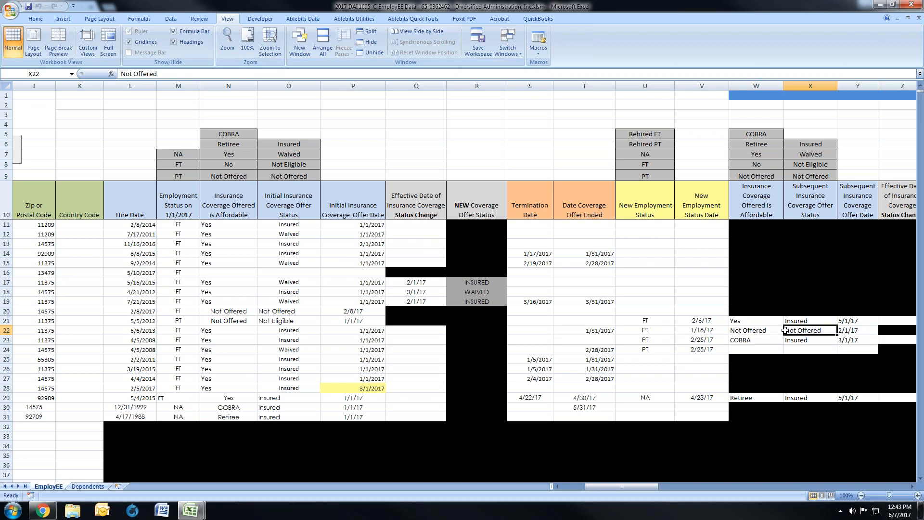
{"action": "type", "text": "Not"}
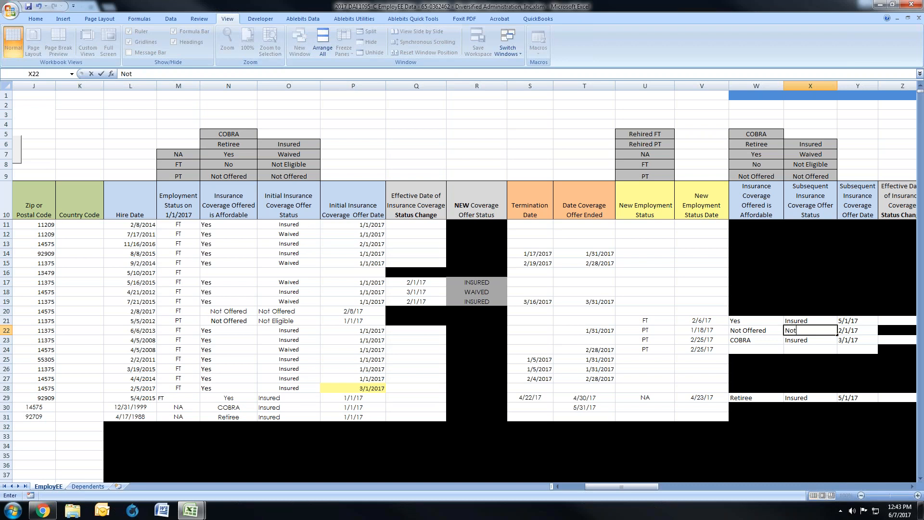
{"action": "type", "text": " Eligible"}
{"action": "key", "text": "Return"}
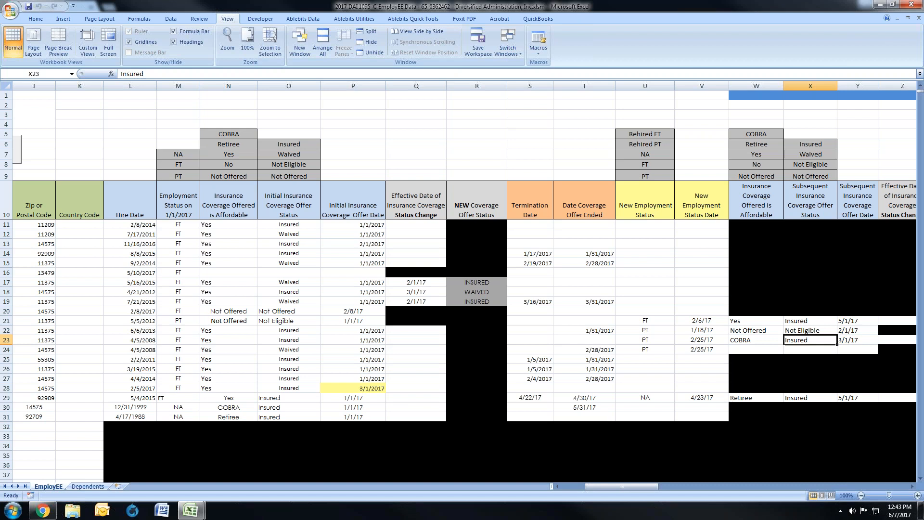
{"action": "left_click_drag", "start_coordinate": [769, 329], "coordinate": [848, 337]}
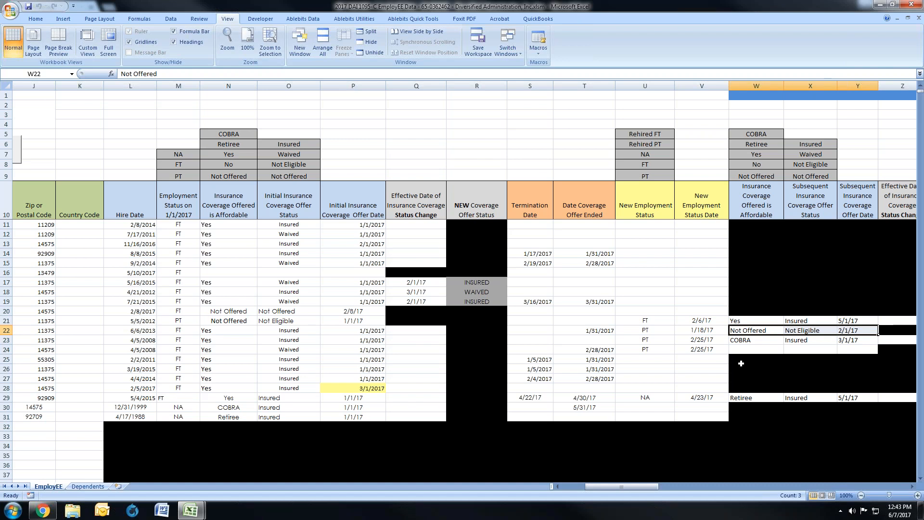
Step: Review the row 23 elected-COBRA employee's Hire Date, Employment Status on 1/1/2017 and initial coverage offer details
{"action": "left_click_drag", "start_coordinate": [631, 486], "coordinate": [558, 487]}
{"action": "left_click", "coordinate": [7, 340]}
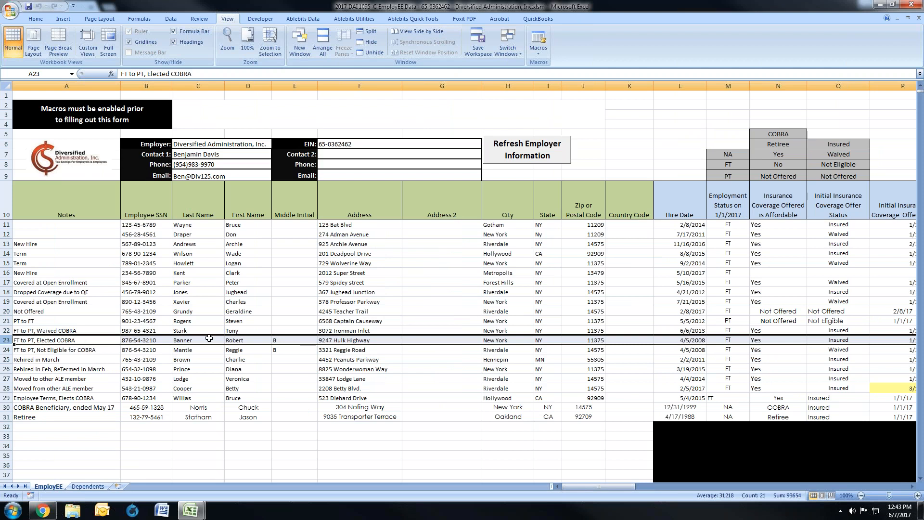
{"action": "left_click", "coordinate": [697, 340]}
{"action": "left_click_drag", "start_coordinate": [620, 487], "coordinate": [645, 486]}
{"action": "left_click", "coordinate": [179, 340]}
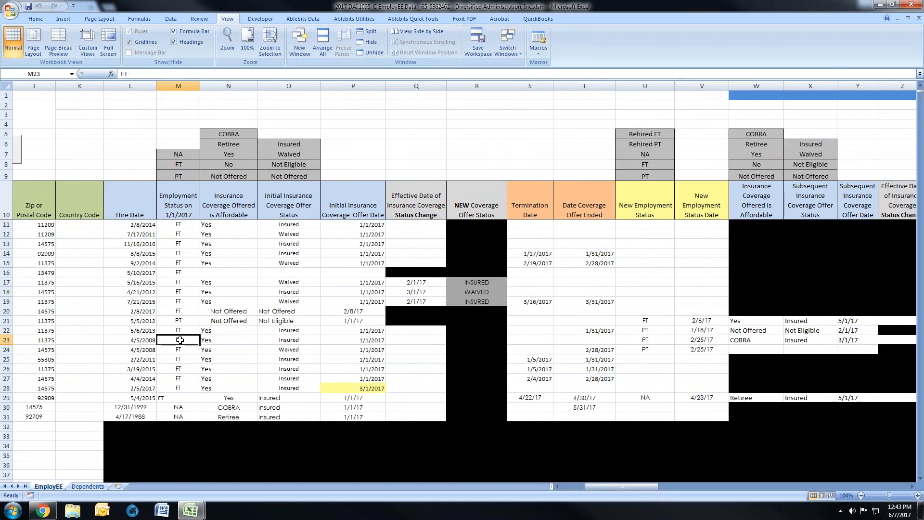
{"action": "left_click_drag", "start_coordinate": [221, 340], "coordinate": [346, 340]}
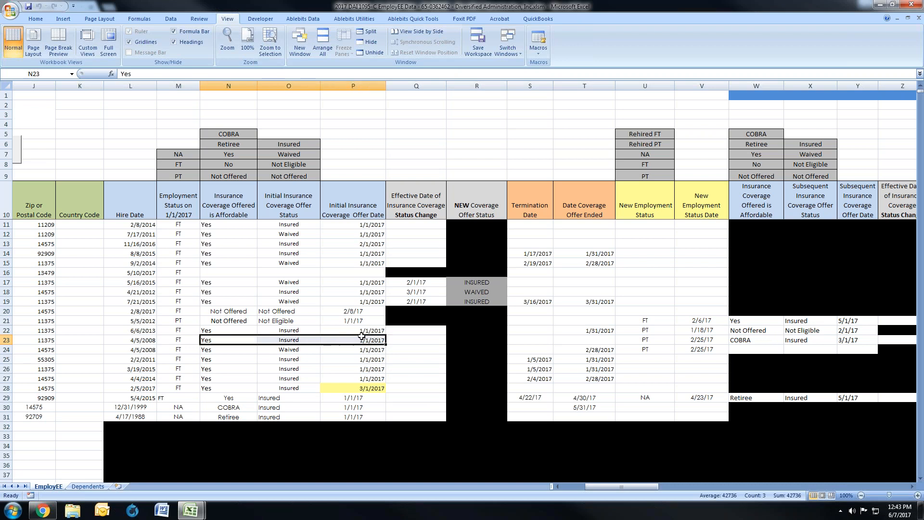
Step: Enter 2/28/17 as row 23's Date Coverage Offer Ended and check it against the new employment status and date
{"action": "left_click", "coordinate": [585, 339]}
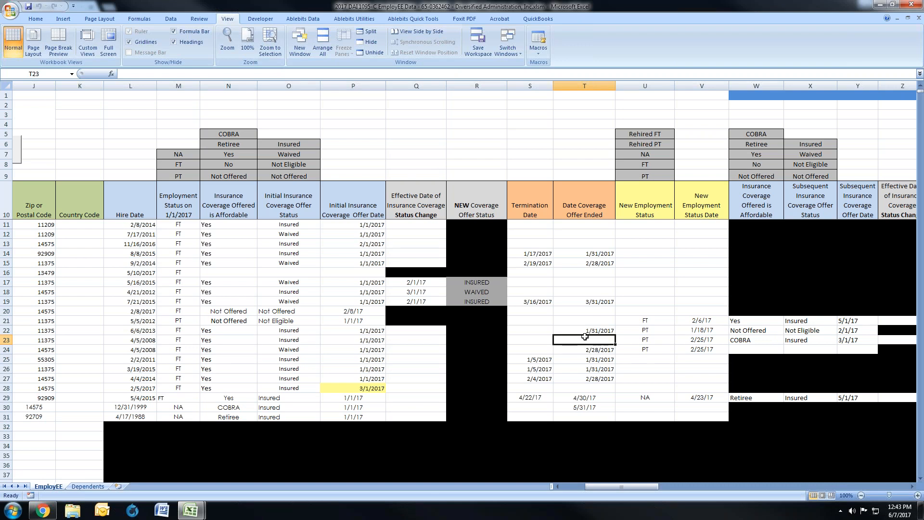
{"action": "type", "text": "1/31/17"}
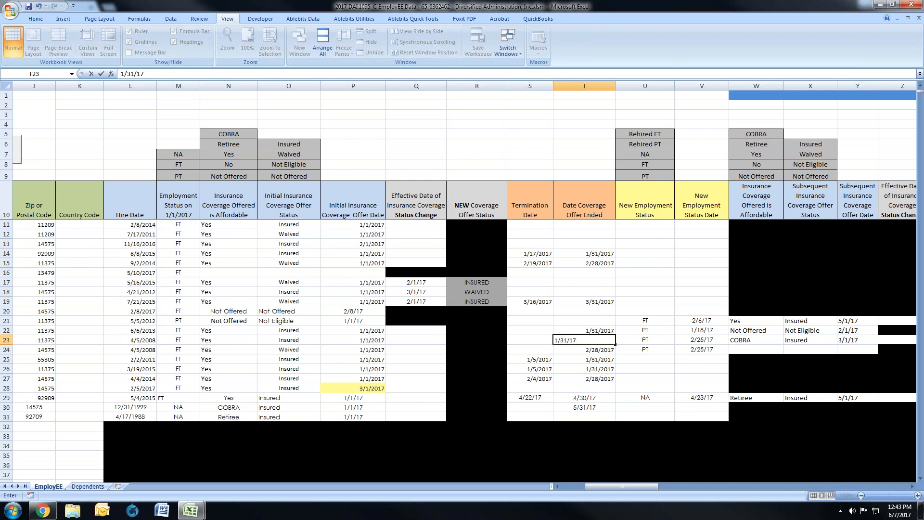
{"action": "key", "text": "BackSpace"}
{"action": "key", "text": "BackSpace"}
{"action": "key", "text": "BackSpace"}
{"action": "key", "text": "BackSpace"}
{"action": "key", "text": "BackSpace"}
{"action": "key", "text": "BackSpace"}
{"action": "key", "text": "BackSpace"}
{"action": "type", "text": "2/28/17"}
{"action": "key", "text": "Tab"}
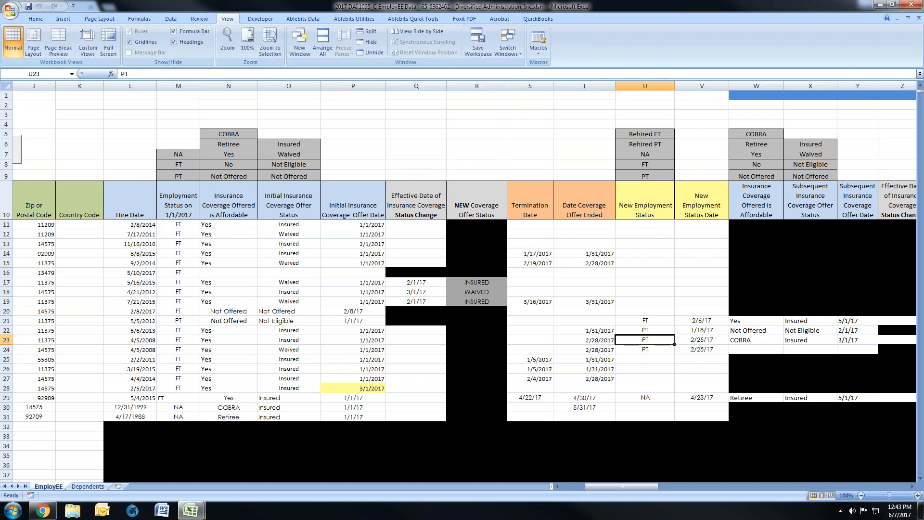
{"action": "key", "text": "Tab"}
{"action": "key", "text": "Left"}
{"action": "key", "text": "Left"}
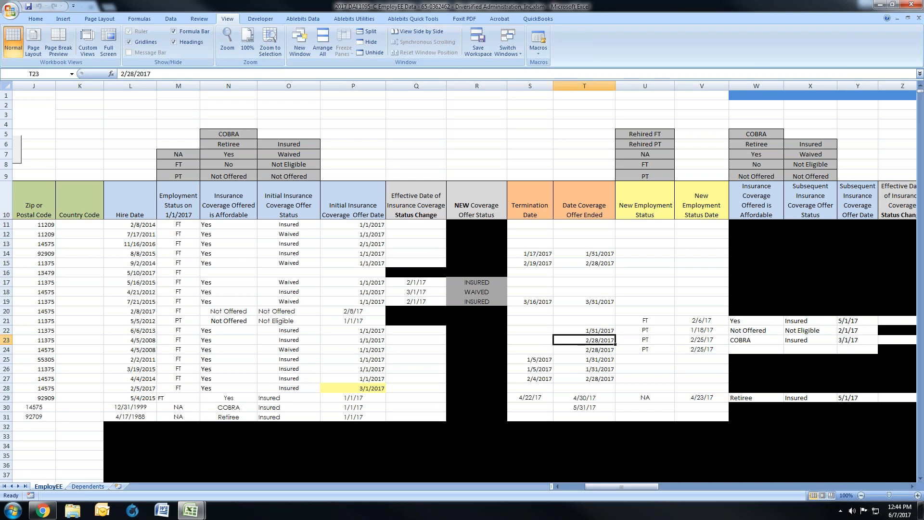
Step: Check row 23's subsequent coverage affordability, offer status and offer date against its Date Coverage Offer Ended
{"action": "key", "text": "Right"}
{"action": "key", "text": "Right"}
{"action": "key", "text": "Right"}
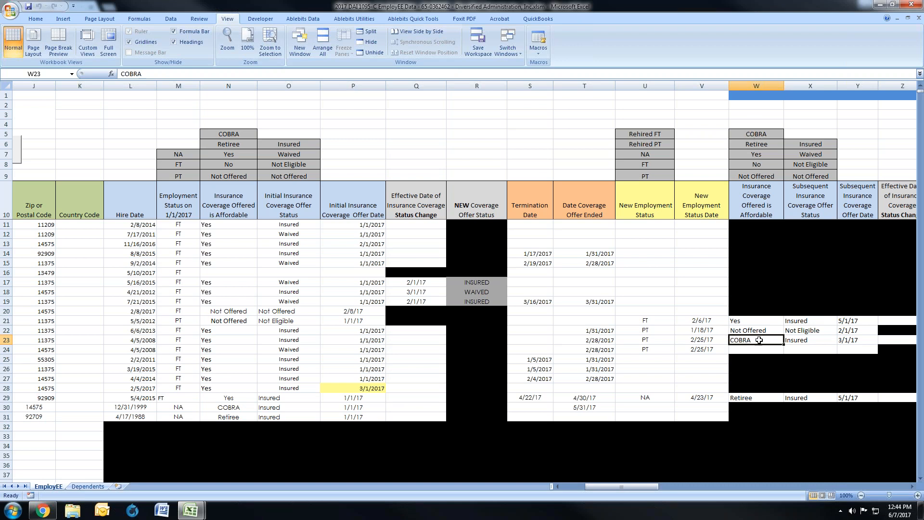
{"action": "left_click", "coordinate": [797, 341]}
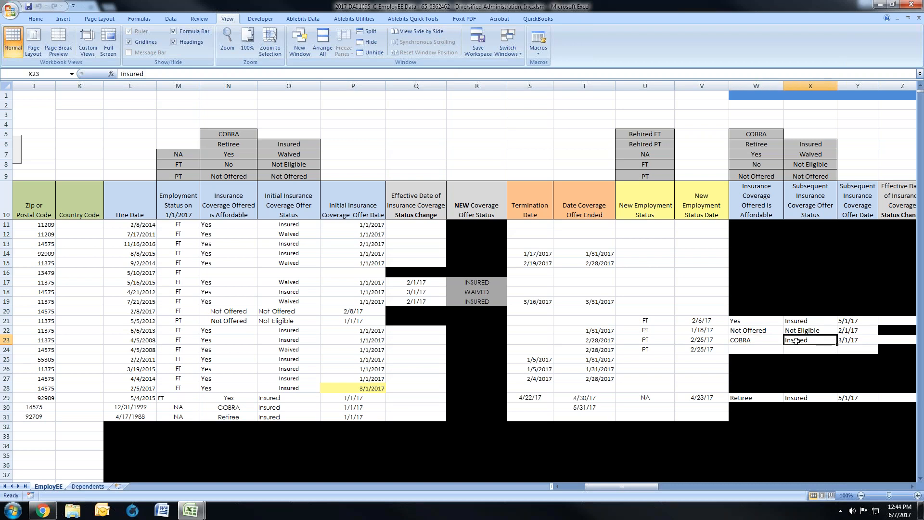
{"action": "left_click", "coordinate": [849, 340]}
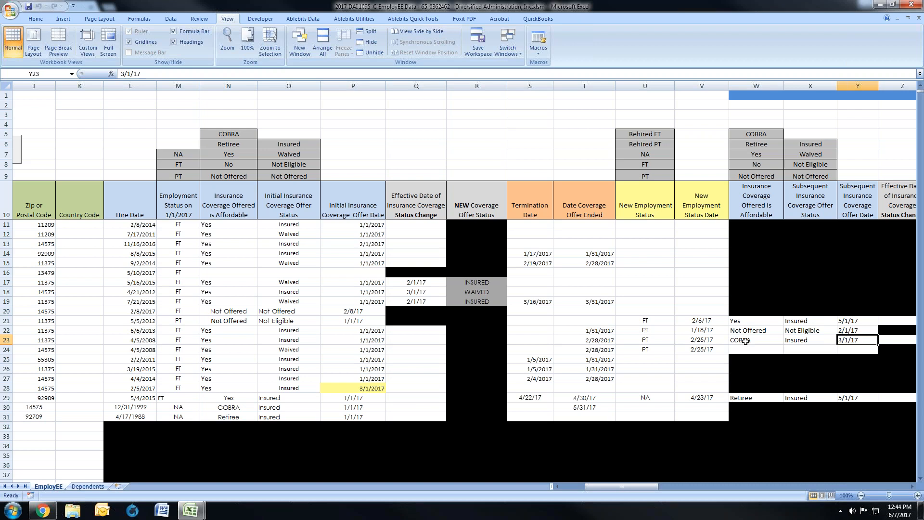
{"action": "left_click", "coordinate": [596, 340]}
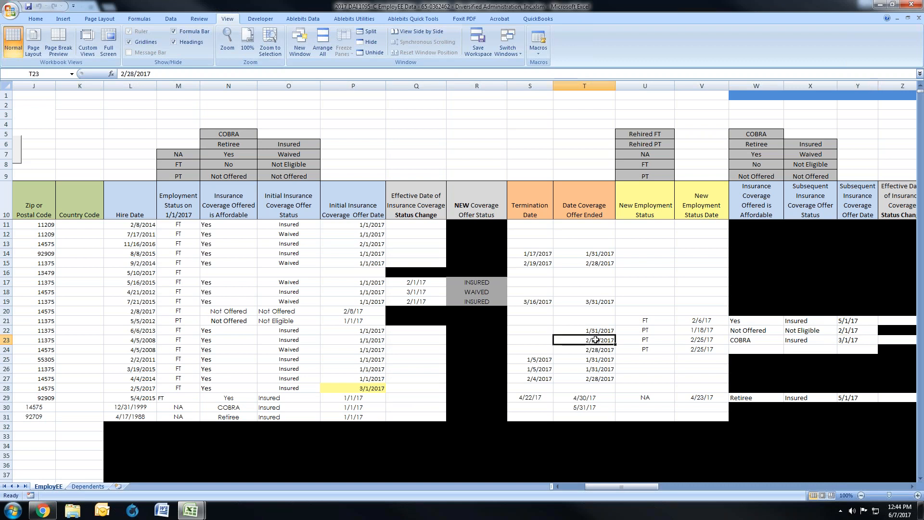
{"action": "left_click", "coordinate": [765, 343]}
{"action": "left_click_drag", "start_coordinate": [766, 343], "coordinate": [840, 338]}
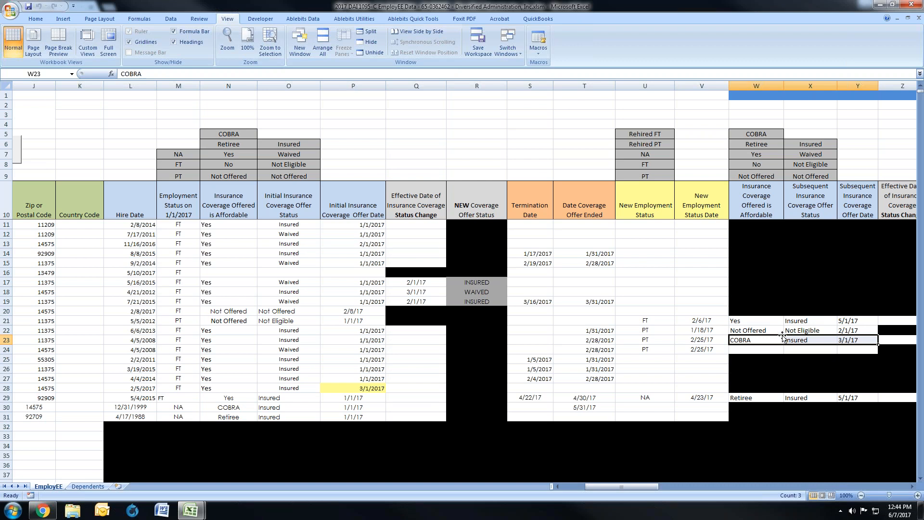
Step: Locate row 24's not-eligible-for-COBRA employee and compare the initial offer statuses and new employment status dates of rows 22 and 23
{"action": "left_click_drag", "start_coordinate": [638, 489], "coordinate": [597, 490]}
{"action": "left_click", "coordinate": [6, 350]}
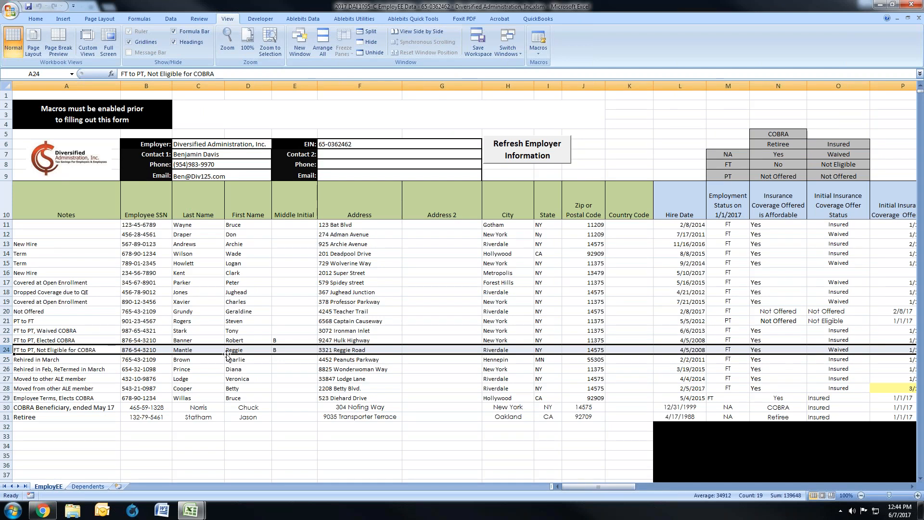
{"action": "left_click_drag", "start_coordinate": [577, 485], "coordinate": [597, 484]}
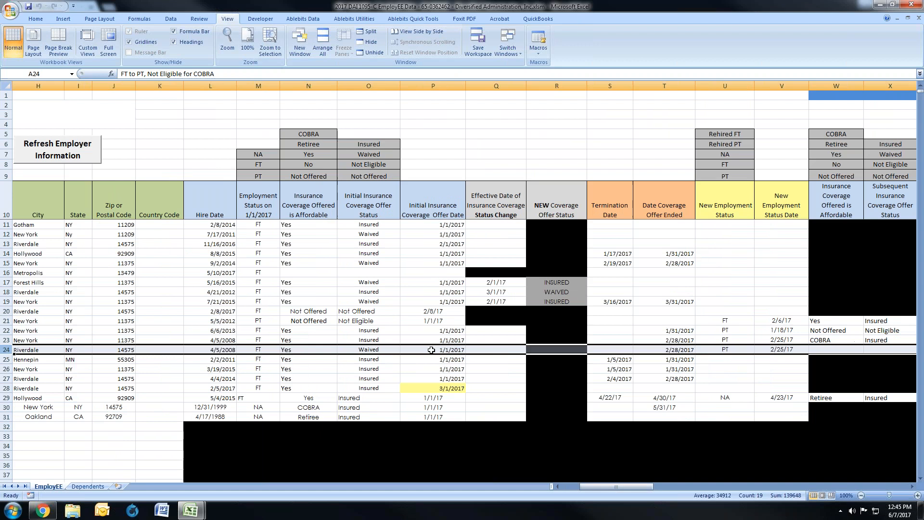
{"action": "left_click_drag", "start_coordinate": [383, 329], "coordinate": [387, 337]}
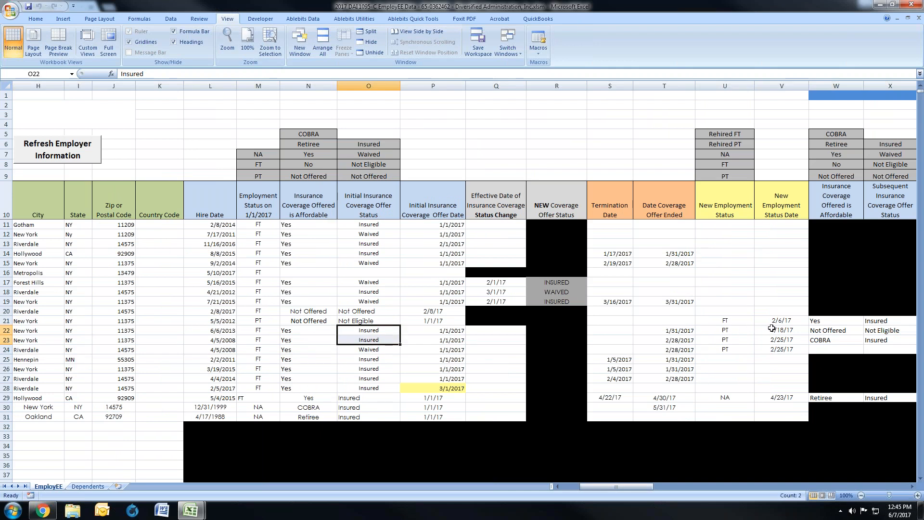
{"action": "left_click_drag", "start_coordinate": [772, 329], "coordinate": [775, 339]}
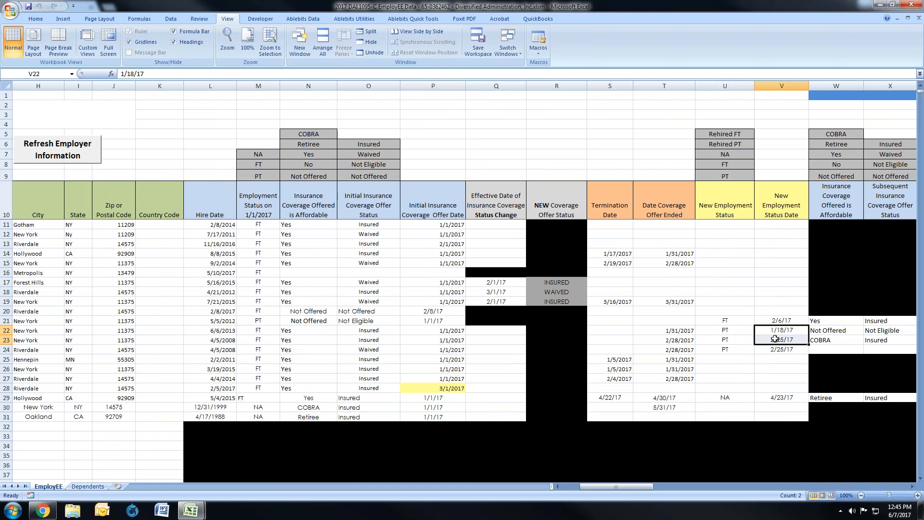
Step: Check row 24's initial coverage offer status and date against its new employment status, status date and Date Coverage Offer Ended
{"action": "left_click", "coordinate": [364, 350]}
{"action": "left_click_drag", "start_coordinate": [364, 350], "coordinate": [427, 350]}
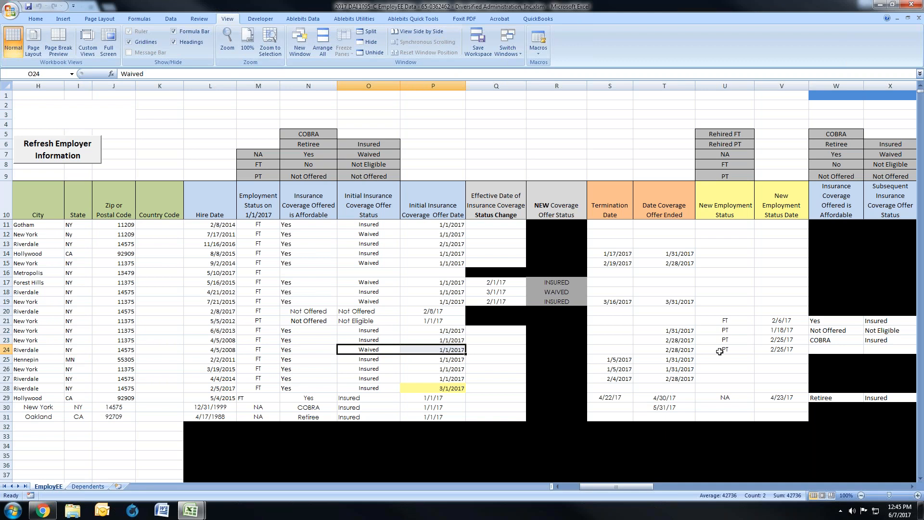
{"action": "left_click_drag", "start_coordinate": [798, 350], "coordinate": [743, 351]}
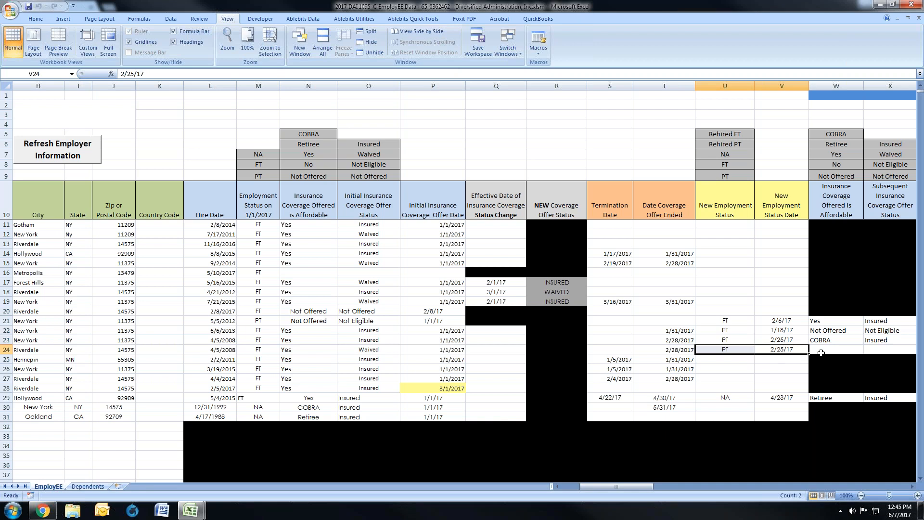
{"action": "left_click", "coordinate": [659, 351]}
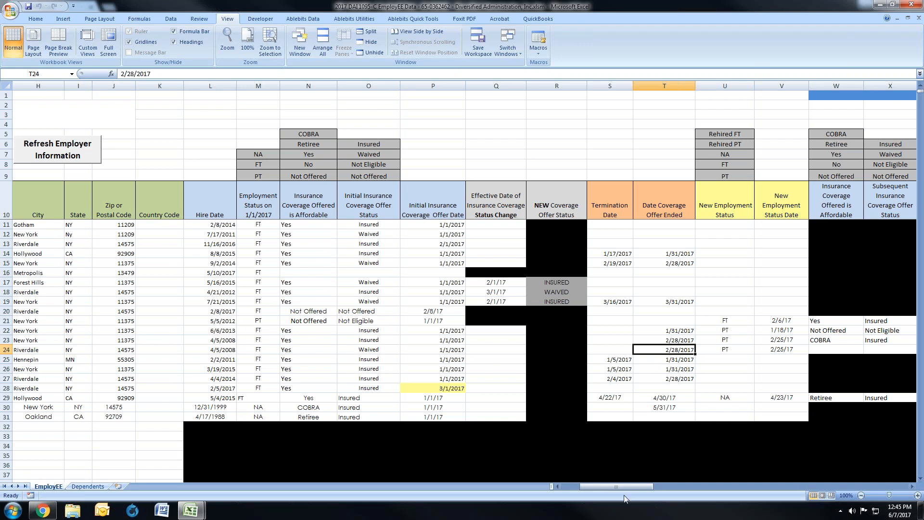
Step: Fill row 24's subsequent coverage fields with Not Offered for affordability, Not Eligible as offer status and 3/1/17 as offer date
{"action": "left_click_drag", "start_coordinate": [623, 487], "coordinate": [631, 486]}
{"action": "left_click", "coordinate": [705, 350]}
{"action": "type", "text": "Not"}
{"action": "key", "text": "Tab"}
{"action": "type", "text": "No"}
{"action": "key", "text": "Tab"}
{"action": "type", "text": "3/1/17"}
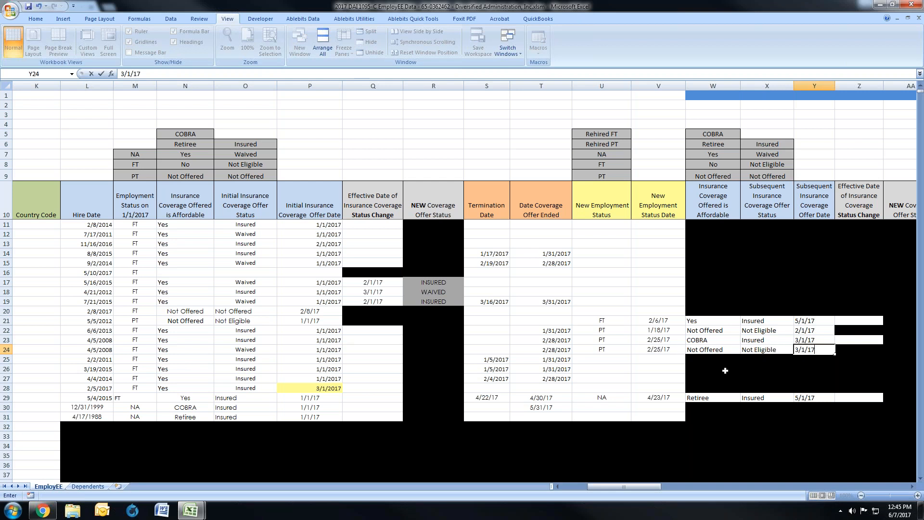
{"action": "left_click", "coordinate": [712, 360]}
Step: Review the row 25 rehired-in-March employee's Hire Date, Employment Status on 1/1/2017 and initial coverage offer details
{"action": "left_click_drag", "start_coordinate": [612, 490], "coordinate": [588, 489]}
{"action": "left_click", "coordinate": [7, 359]}
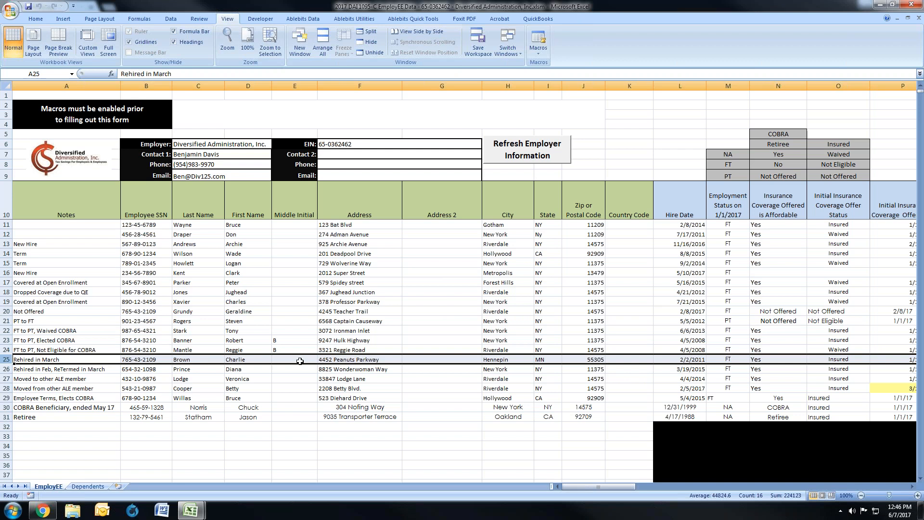
{"action": "left_click", "coordinate": [693, 360]}
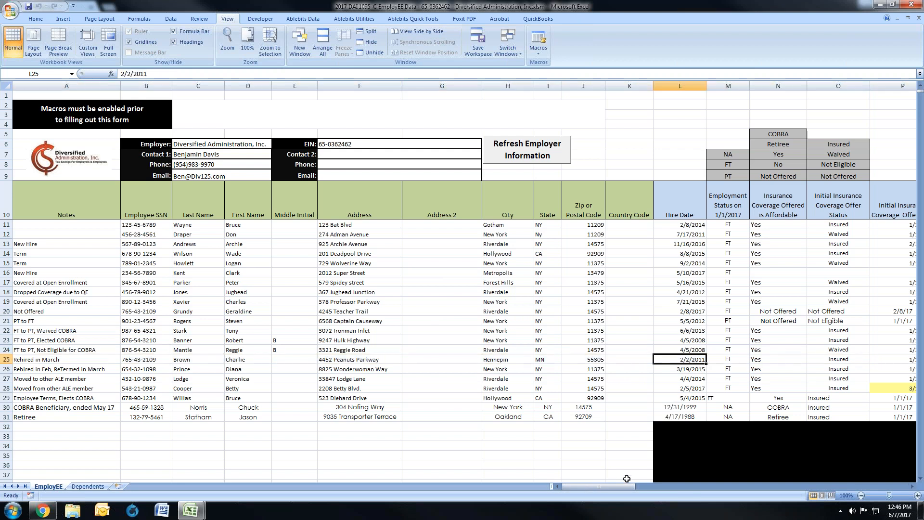
{"action": "left_click_drag", "start_coordinate": [622, 486], "coordinate": [646, 487]}
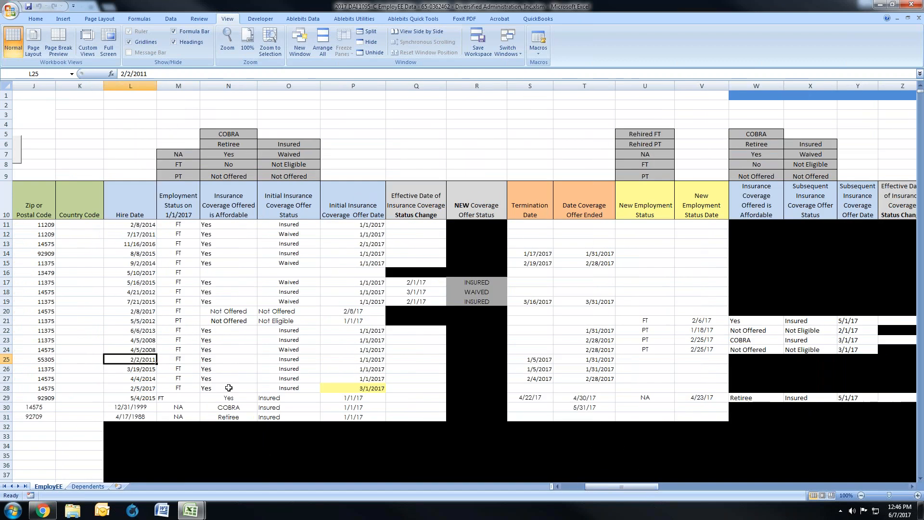
{"action": "left_click", "coordinate": [186, 360]}
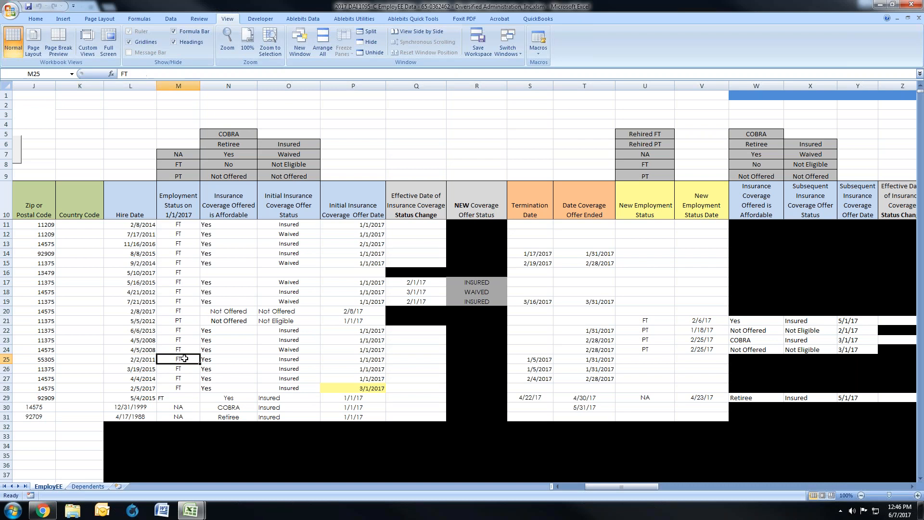
{"action": "left_click_drag", "start_coordinate": [190, 359], "coordinate": [354, 359]}
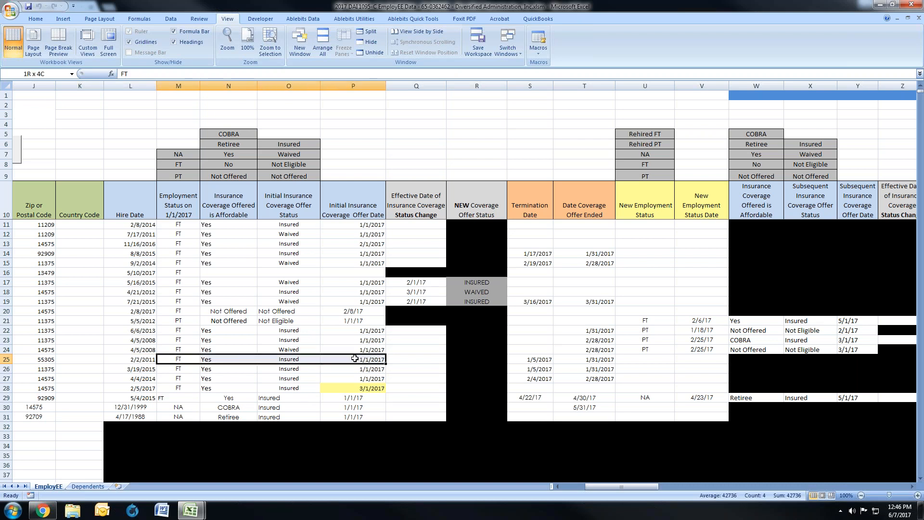
Step: Examine row 25's Termination Date together with its Date Coverage Offer Ended
{"action": "left_click", "coordinate": [542, 360]}
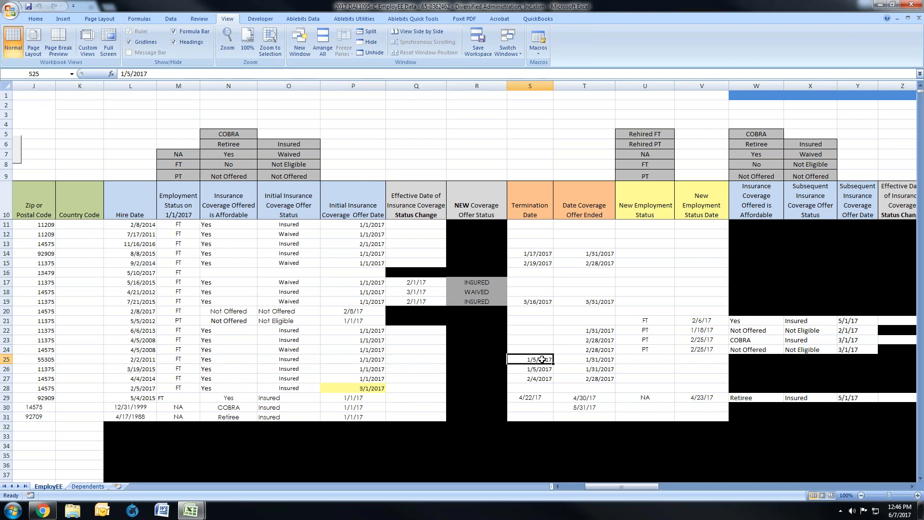
{"action": "left_click_drag", "start_coordinate": [542, 360], "coordinate": [585, 360]}
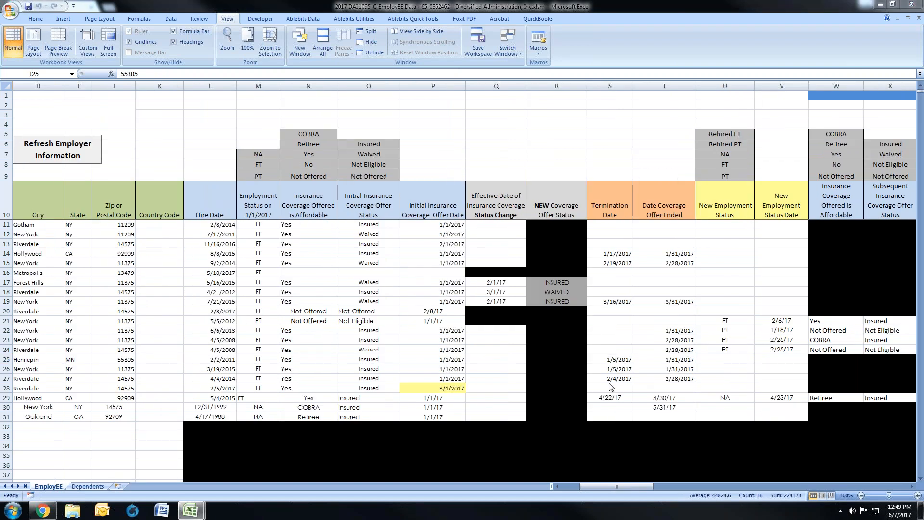
{"action": "left_click", "coordinate": [616, 360]}
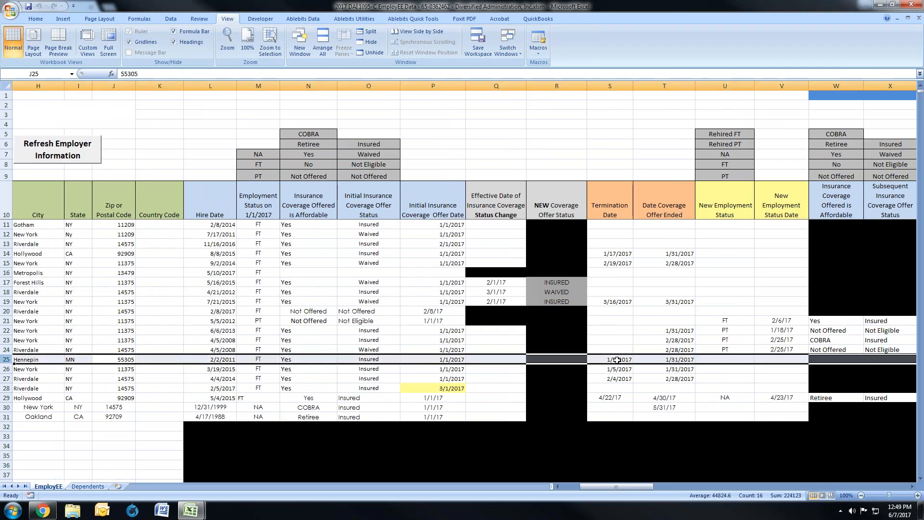
{"action": "left_click_drag", "start_coordinate": [614, 360], "coordinate": [658, 360]}
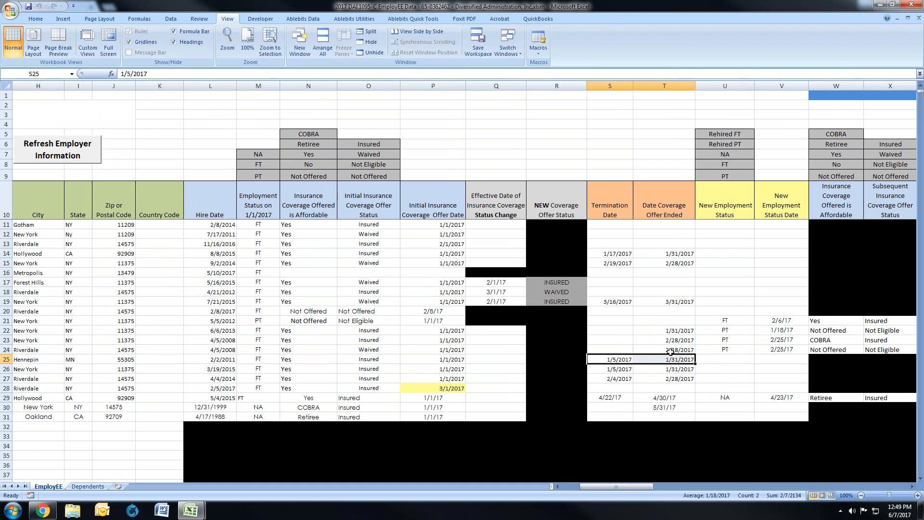
Step: Set row 25's New Employment Status to Rehired FT and its New Employment Status Date to 3/5/17
{"action": "left_click", "coordinate": [718, 360]}
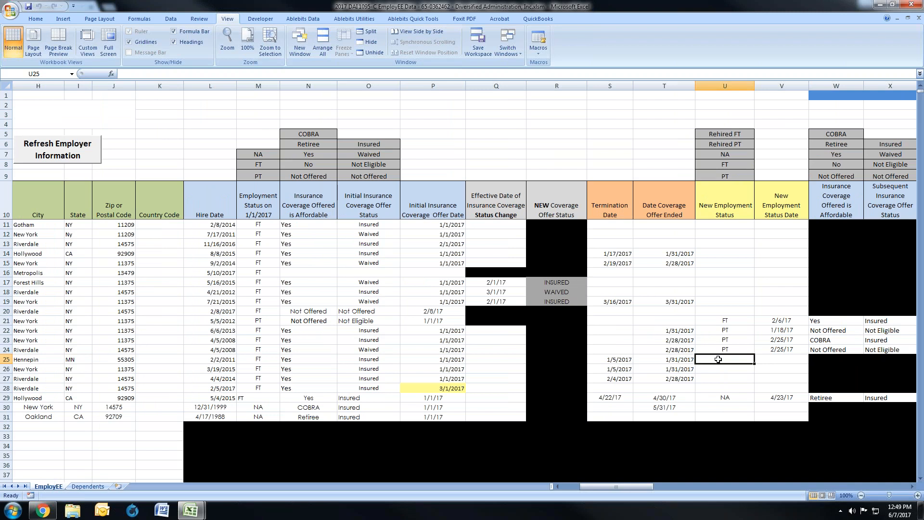
{"action": "type", "text": "Rehired"}
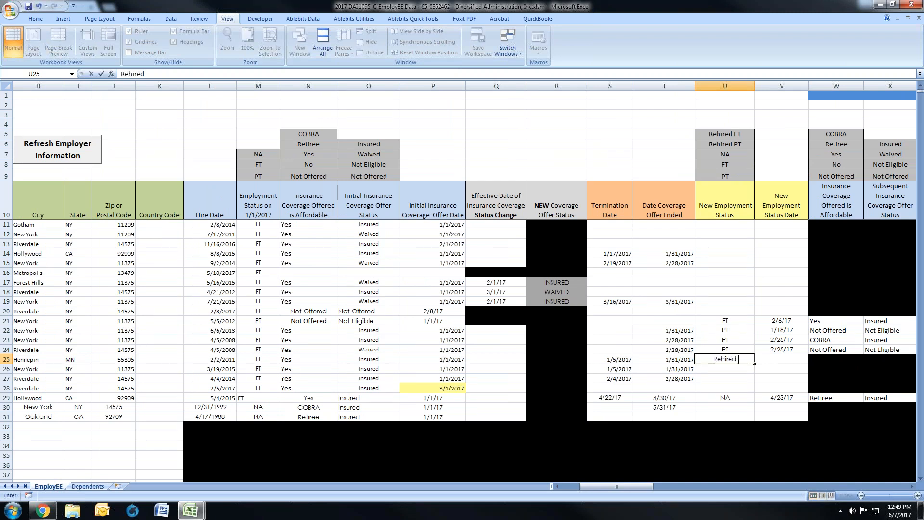
{"action": "type", "text": " in Feb, ReT"}
{"action": "key", "text": "Return"}
{"action": "key", "text": "Home"}
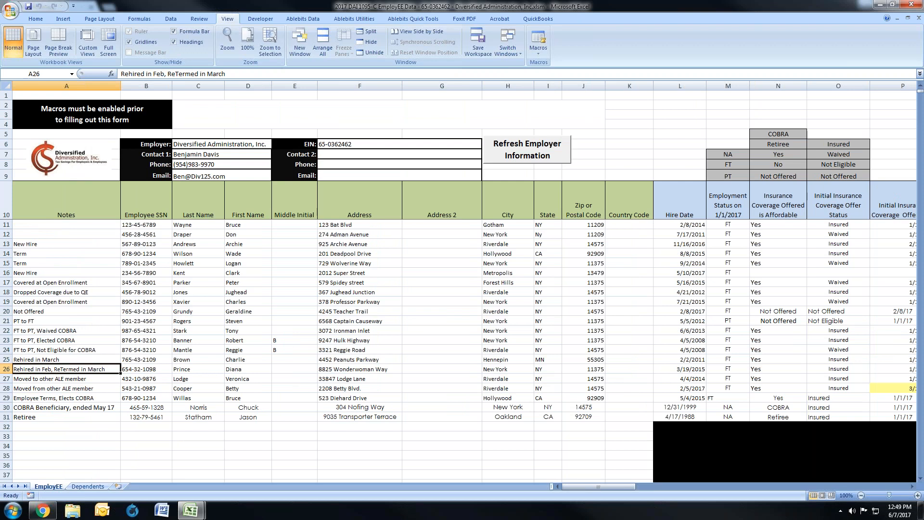
{"action": "key", "text": "shift+Tab"}
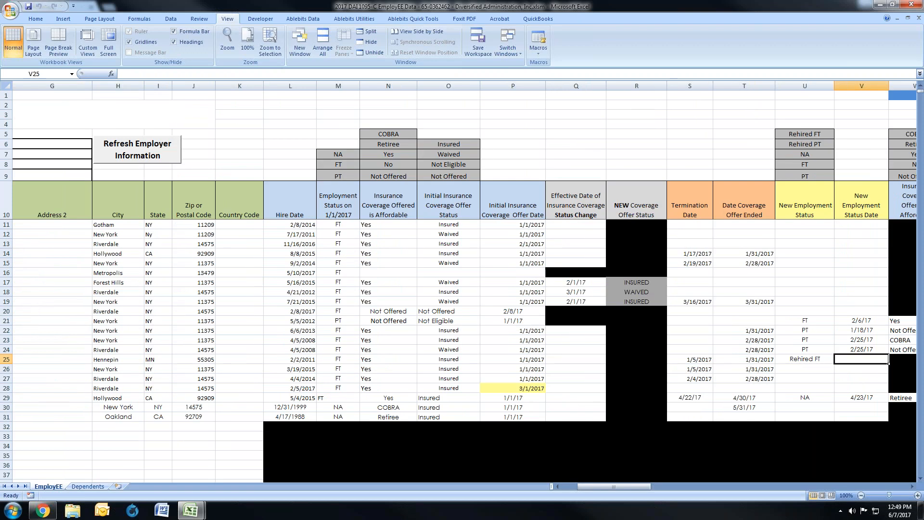
{"action": "type", "text": "3/5/17"}
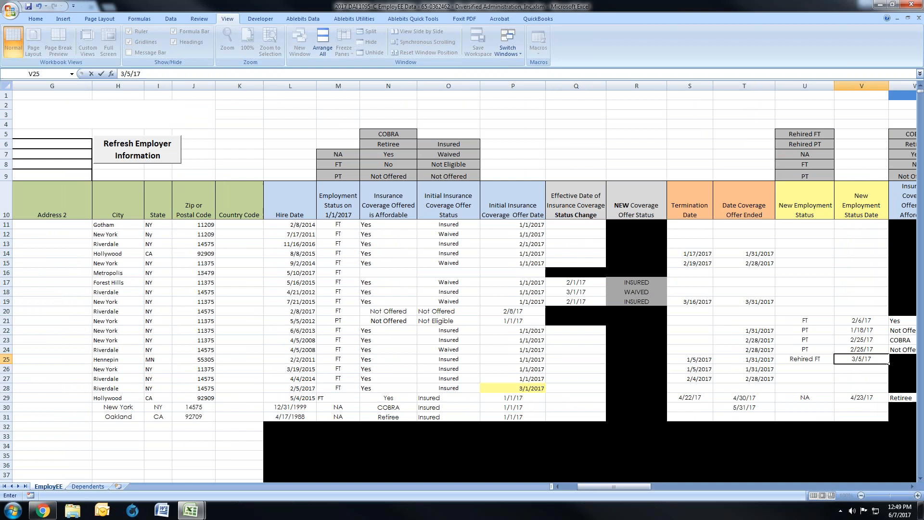
{"action": "key", "text": "Return"}
{"action": "key", "text": "shift+Return"}
Step: Fill row 25's subsequent coverage fields with Yes for affordability, Waived as offer status and 6/1/17 as offer date
{"action": "left_click_drag", "start_coordinate": [614, 486], "coordinate": [630, 487]}
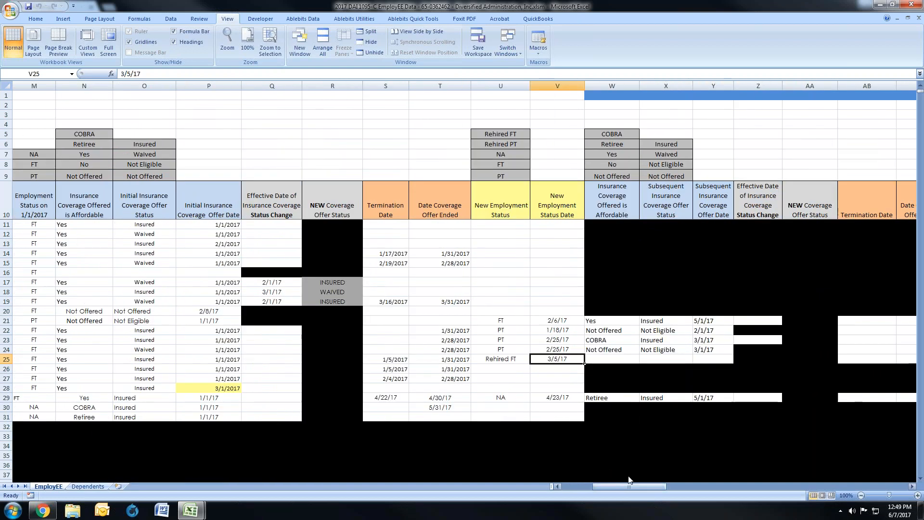
{"action": "left_click", "coordinate": [625, 361]}
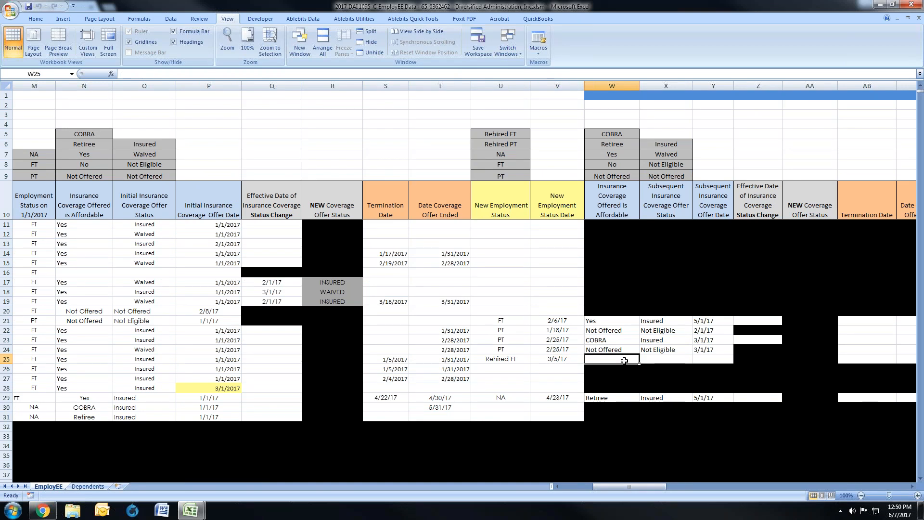
{"action": "type", "text": "Yes"}
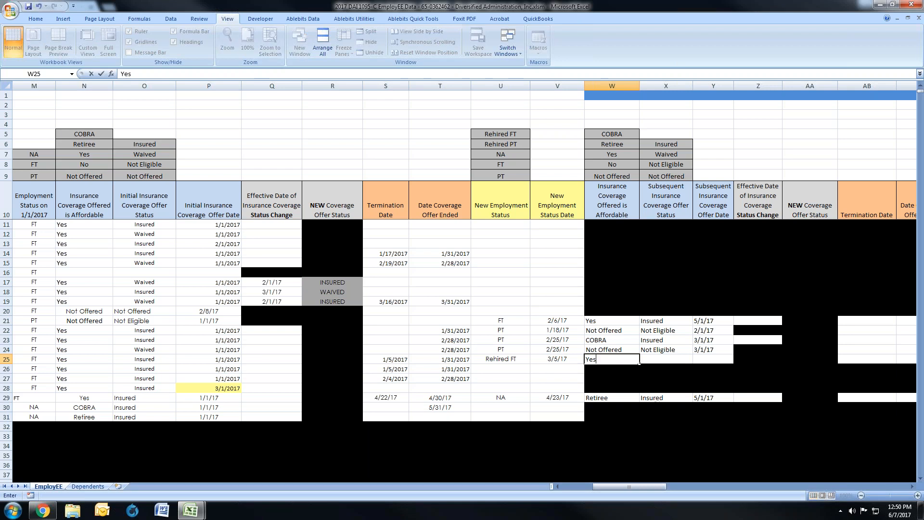
{"action": "key", "text": "Tab"}
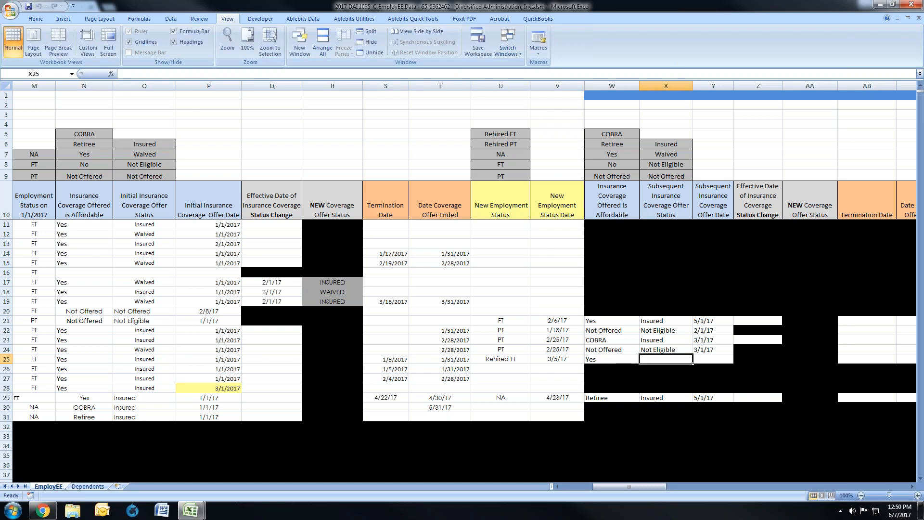
{"action": "type", "text": "Wa"}
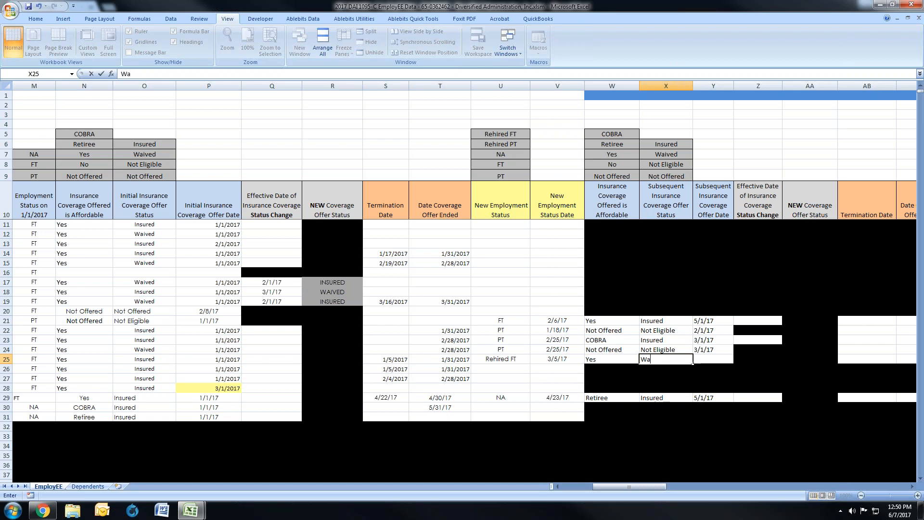
{"action": "type", "text": "ived"}
{"action": "left_click", "coordinate": [715, 359]}
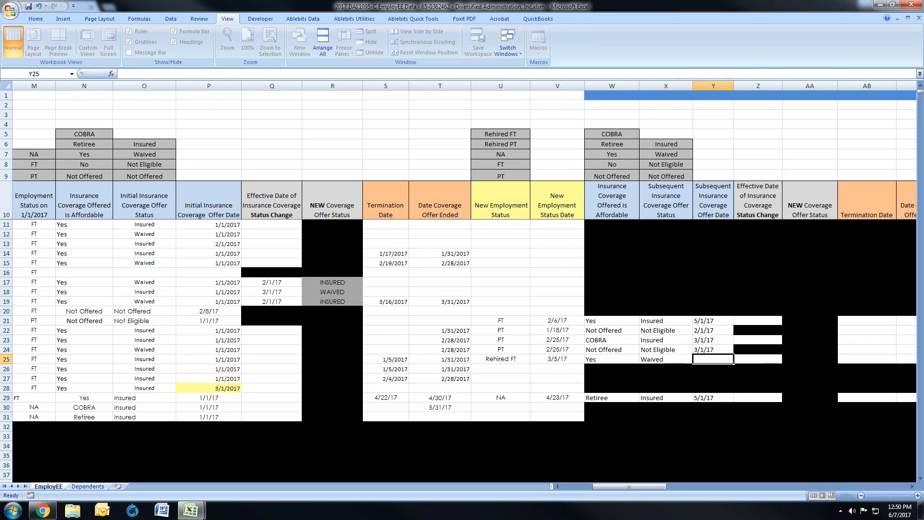
{"action": "type", "text": "6/1/17"}
{"action": "key", "text": "Return"}
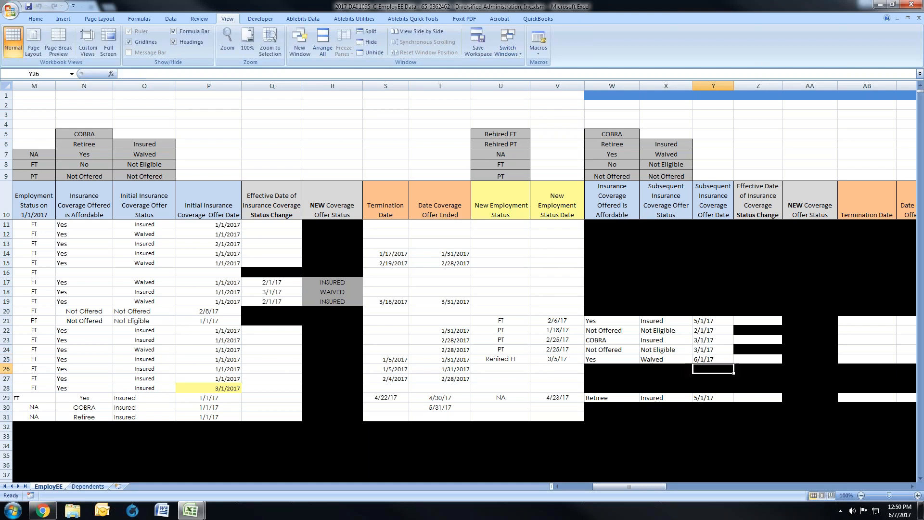
{"action": "double_click", "coordinate": [698, 359]}
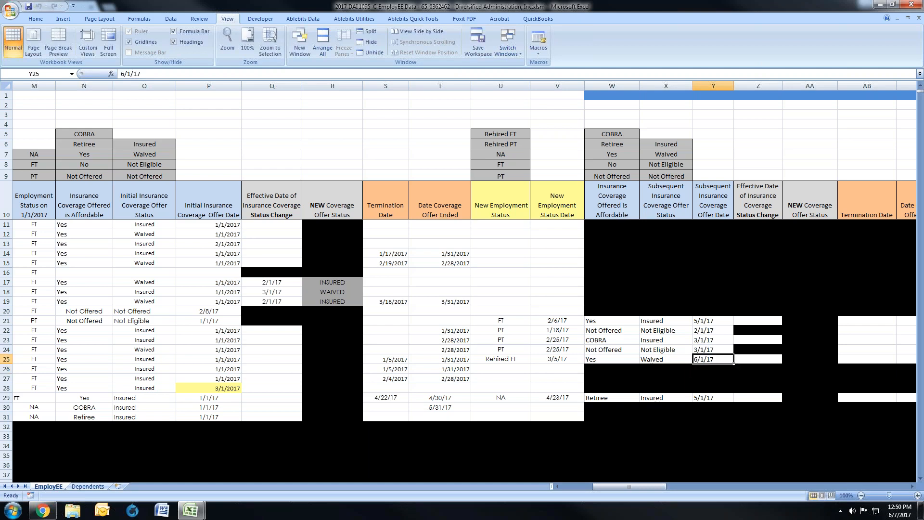
Step: Test 5/1/17 as row 25's Subsequent Insurance Coverage Offer Date and set it back to 6/1/17
{"action": "key", "text": "BackSpace"}
{"action": "type", "text": "5"}
{"action": "key", "text": "Return"}
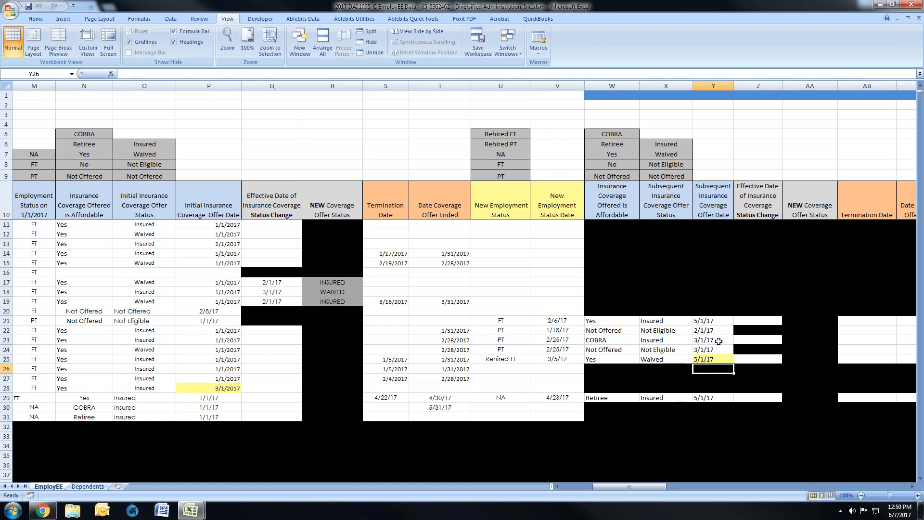
{"action": "double_click", "coordinate": [695, 360]}
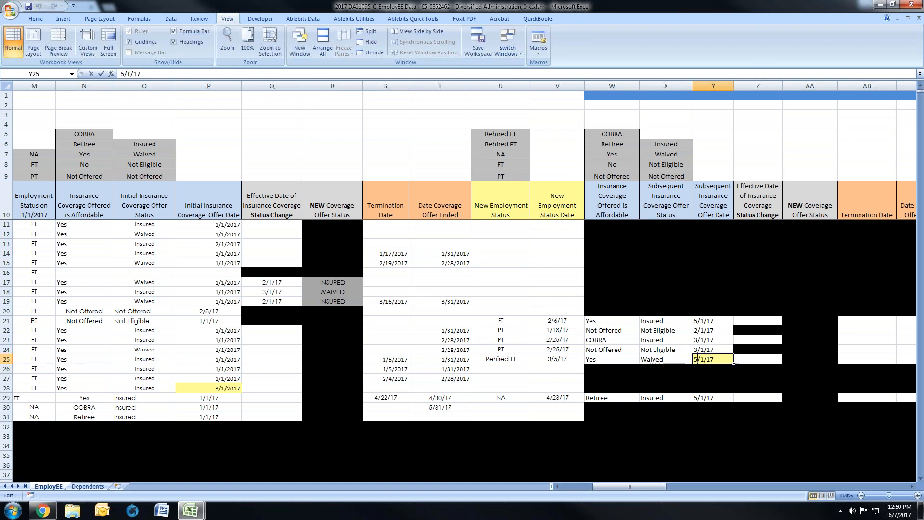
{"action": "key", "text": "BackSpace"}
{"action": "type", "text": "6"}
{"action": "key", "text": "Return"}
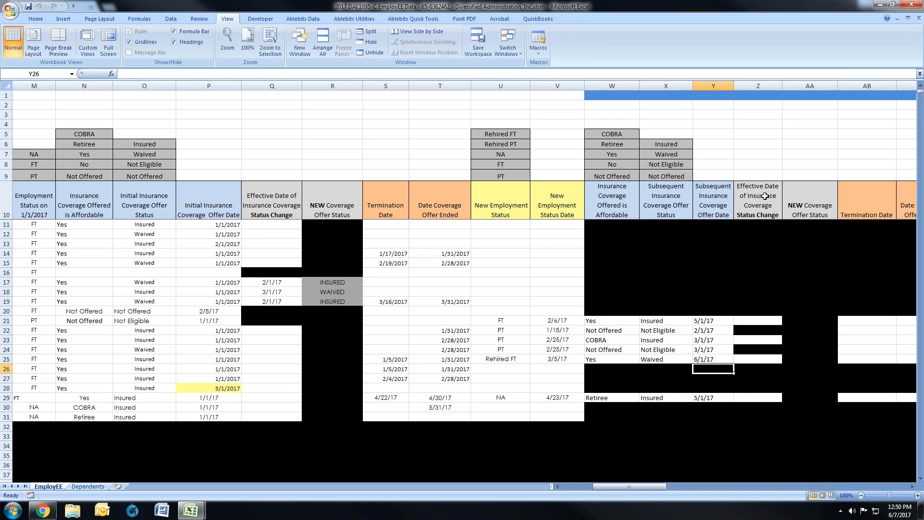
Step: Set row 25's Effective Date of Insurance Coverage Status Change to 8/1/17 and compare its subsequent offer status with the new one
{"action": "left_click", "coordinate": [766, 359]}
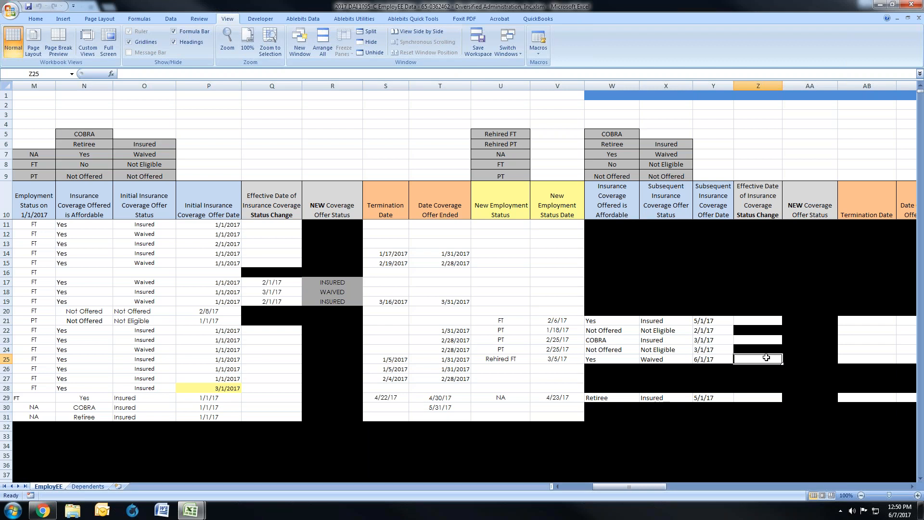
{"action": "type", "text": "8/15/1"}
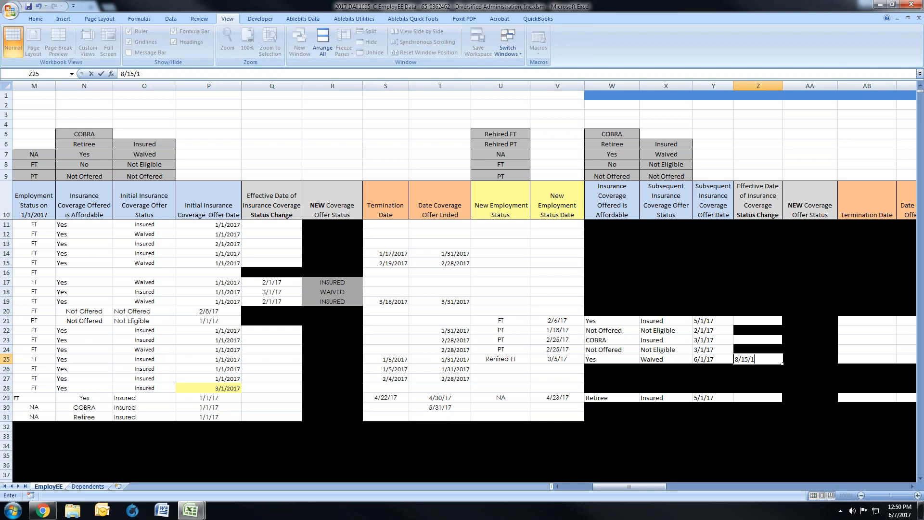
{"action": "key", "text": "BackSpace"}
{"action": "key", "text": "BackSpace"}
{"action": "key", "text": "BackSpace"}
{"action": "key", "text": "BackSpace"}
{"action": "type", "text": "1/17"}
{"action": "key", "text": "Return"}
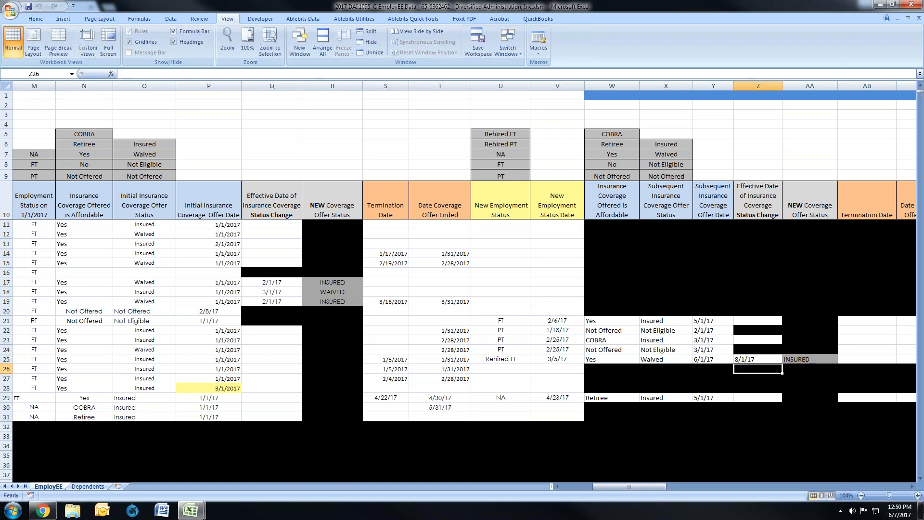
{"action": "left_click", "coordinate": [645, 360]}
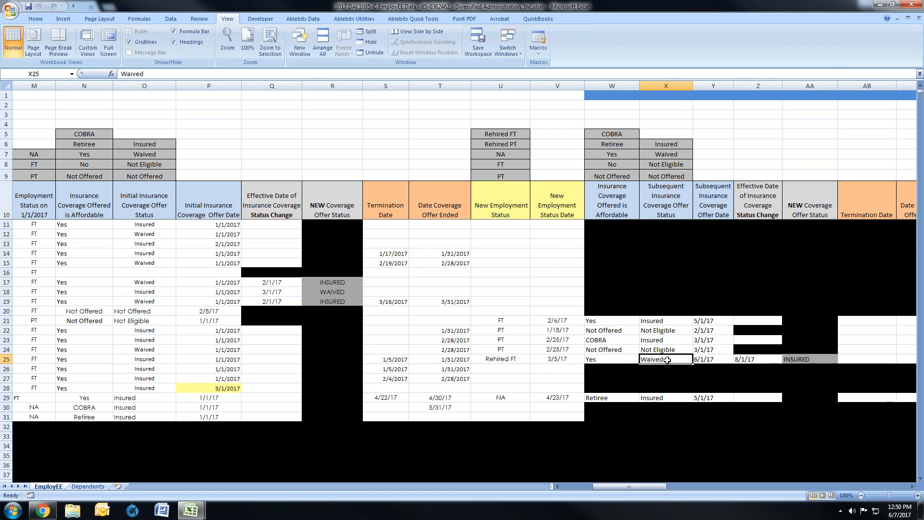
{"action": "left_click_drag", "start_coordinate": [755, 360], "coordinate": [805, 359]}
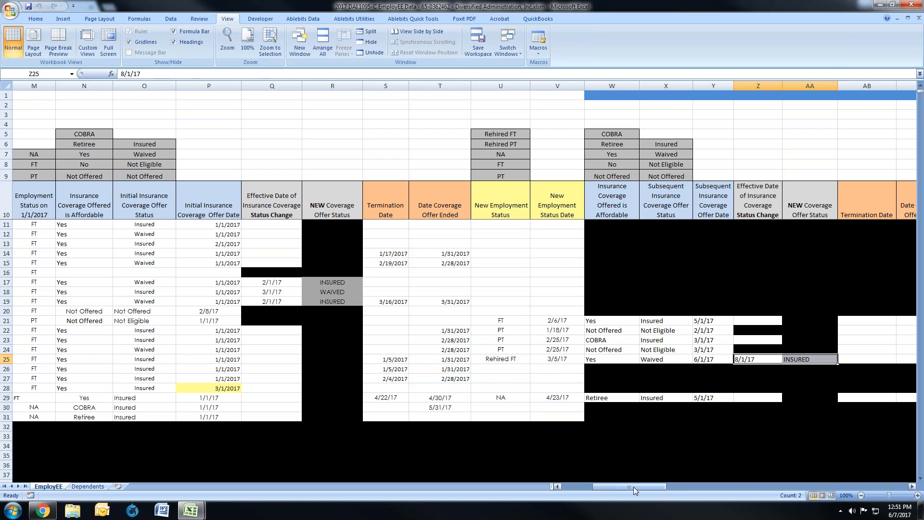
Step: Review the row 26 employee's Hire Date, employment status, initial coverage offer details, Termination Date and Date Coverage Offer Ended
{"action": "left_click_drag", "start_coordinate": [634, 487], "coordinate": [603, 487]}
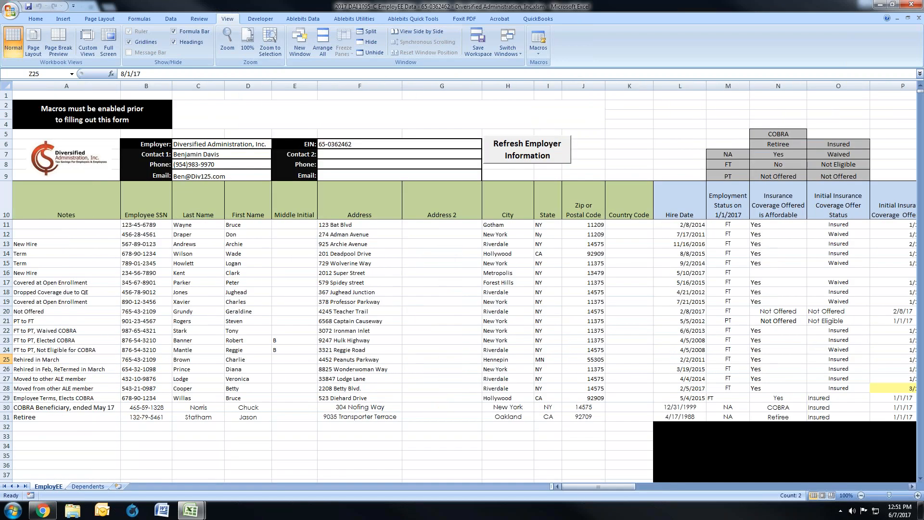
{"action": "left_click", "coordinate": [6, 369]}
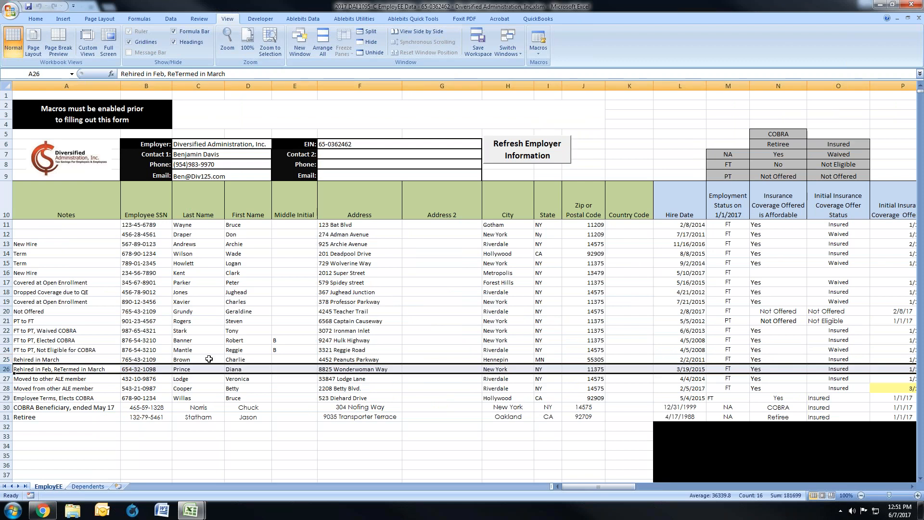
{"action": "left_click", "coordinate": [701, 369]}
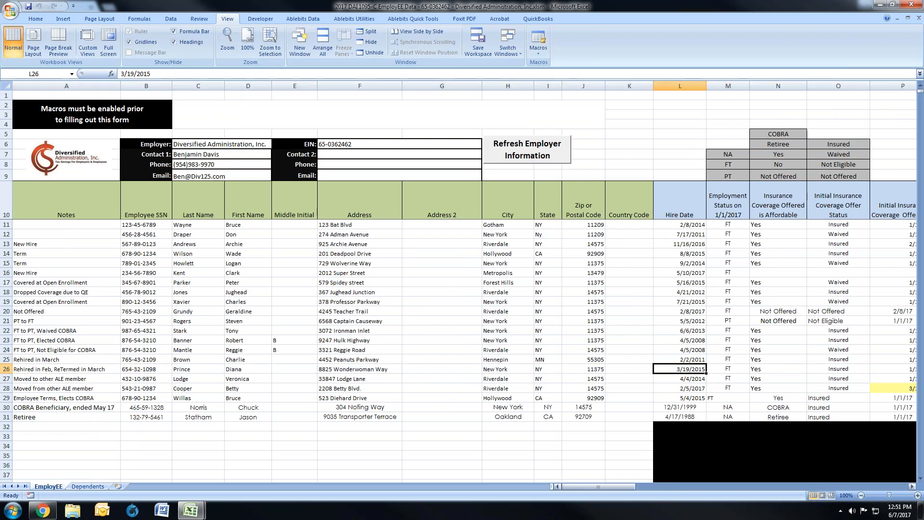
{"action": "left_click_drag", "start_coordinate": [613, 489], "coordinate": [634, 486]}
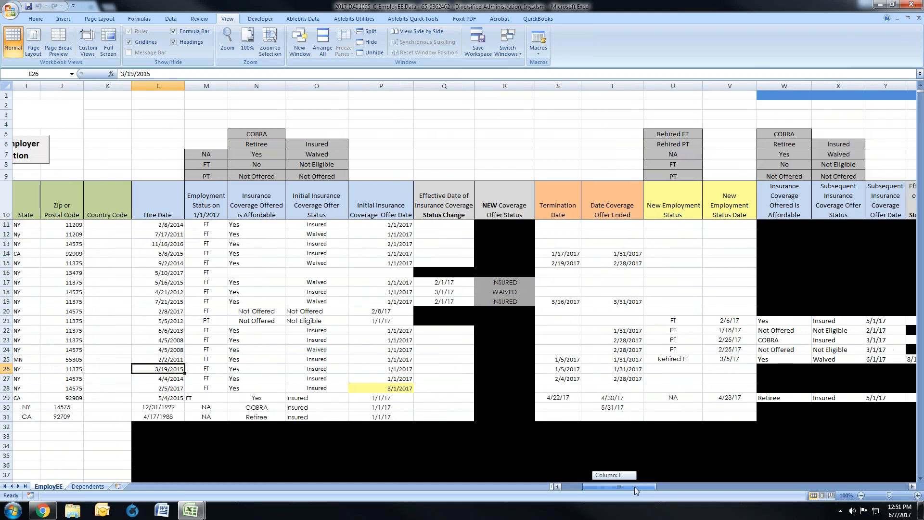
{"action": "left_click_drag", "start_coordinate": [221, 369], "coordinate": [403, 371]}
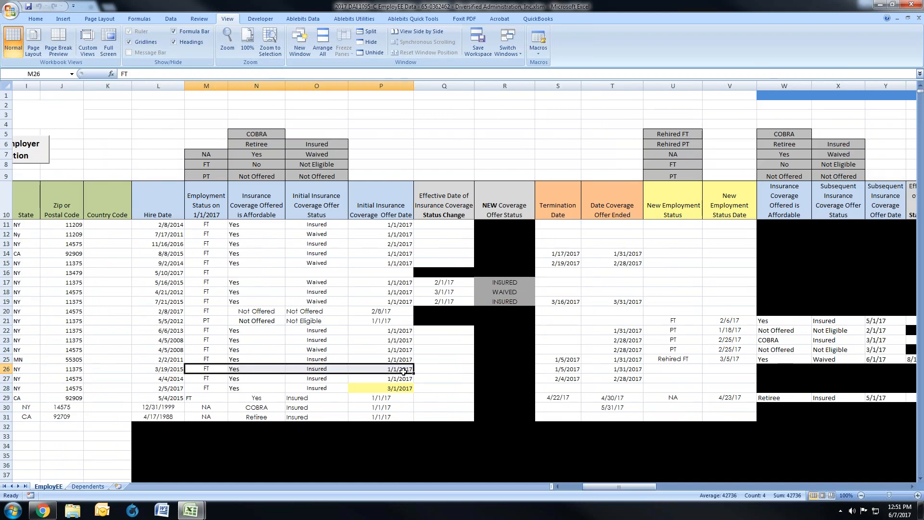
{"action": "left_click", "coordinate": [564, 370]}
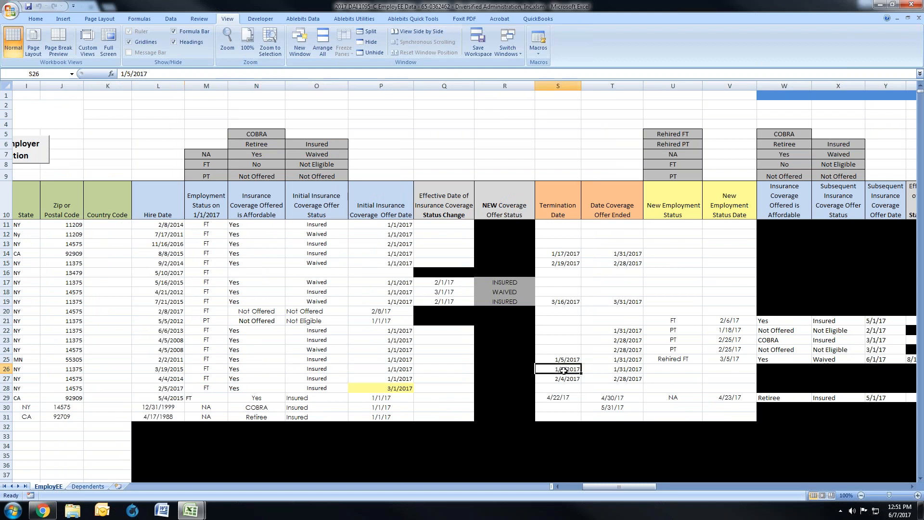
{"action": "left_click", "coordinate": [606, 371]}
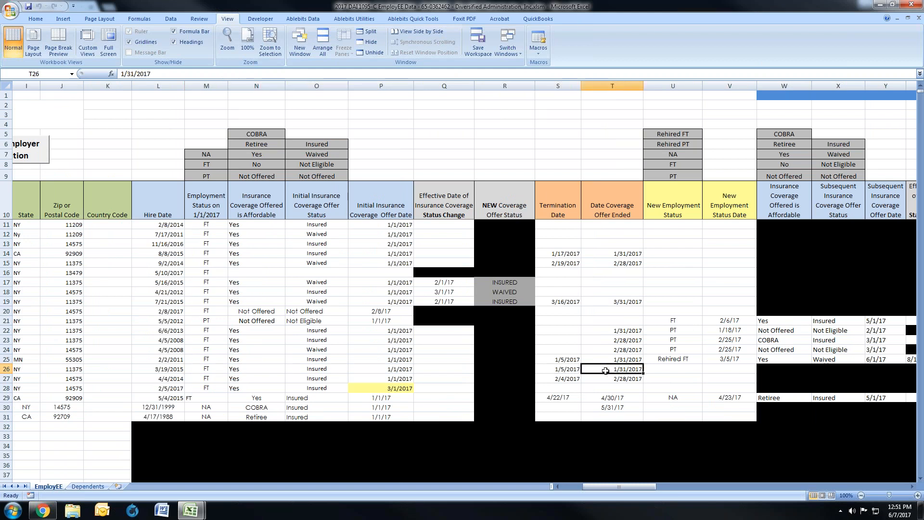
Step: Set row 26's New Employment Status to Rehired PT and its New Employment Status Date to 4/1/17
{"action": "left_click", "coordinate": [673, 370]}
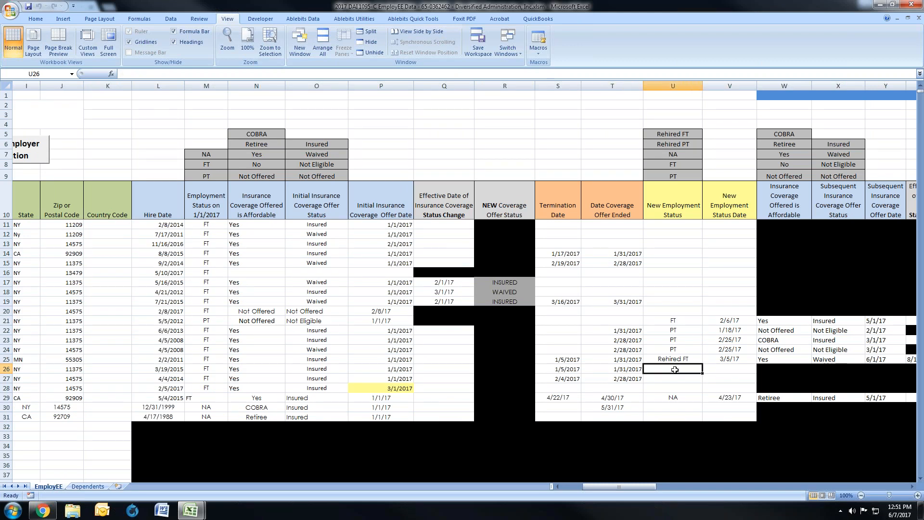
{"action": "type", "text": "Rehired PT"}
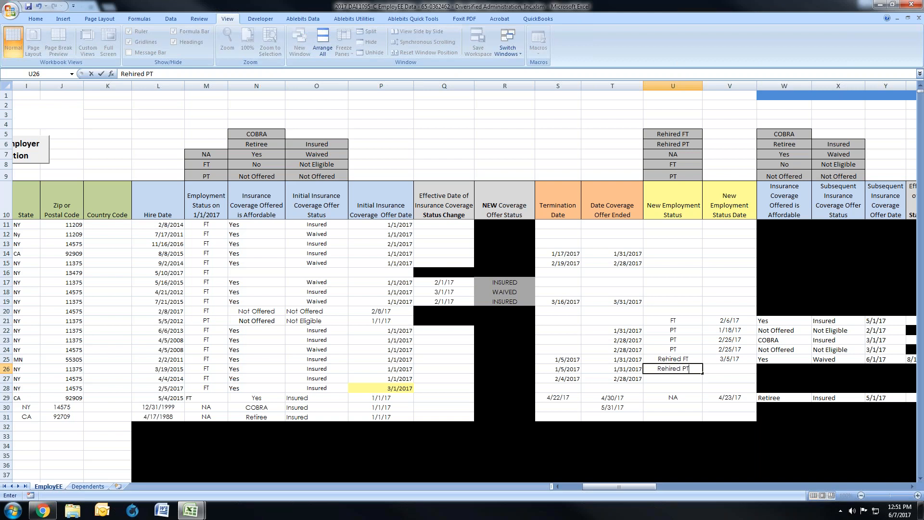
{"action": "key", "text": "Tab"}
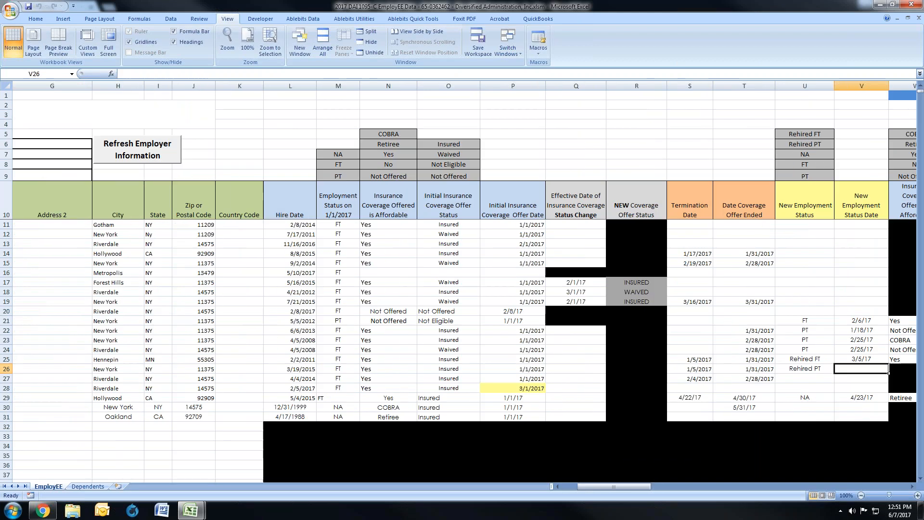
{"action": "type", "text": "4/1/17"}
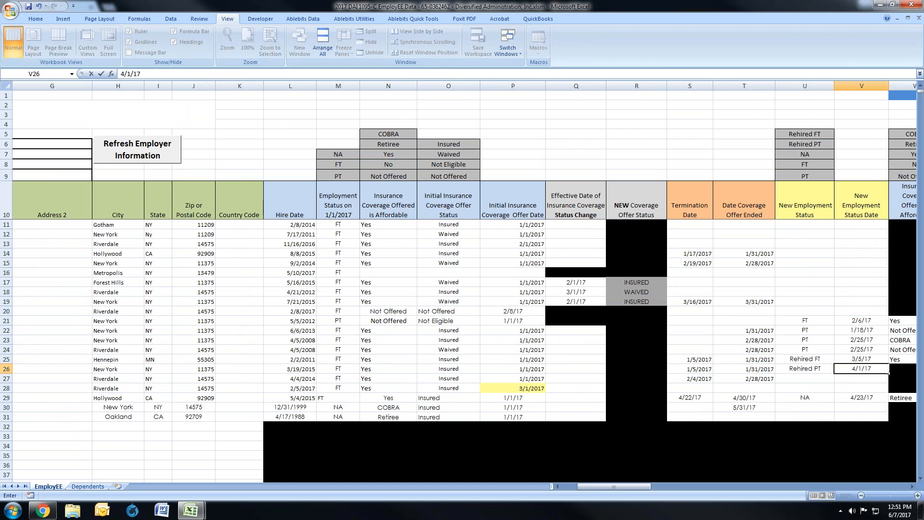
{"action": "key", "text": "Tab"}
{"action": "key", "text": "Tab"}
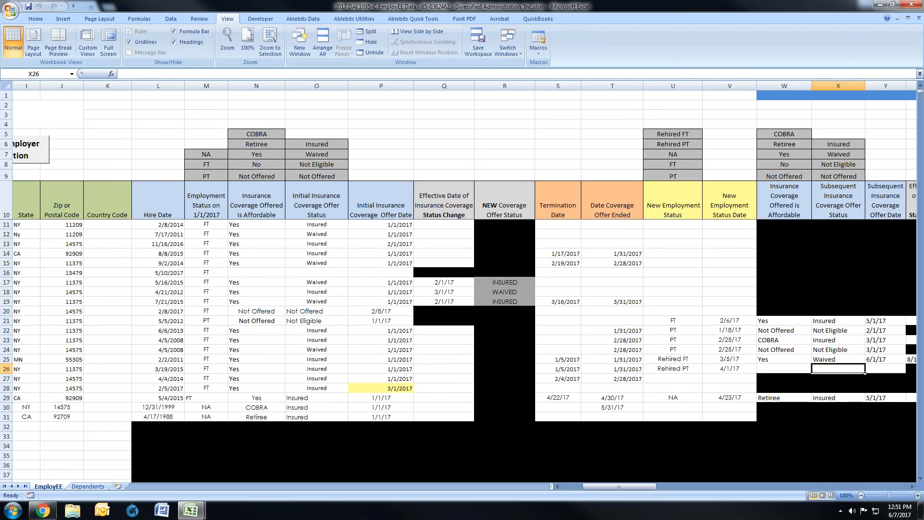
Step: Fill row 26's subsequent coverage fields with Not Offered for affordability, Not Eligible as offer status and 4/1/17 as offer date
{"action": "key", "text": "shift+Tab"}
{"action": "type", "text": "Not"}
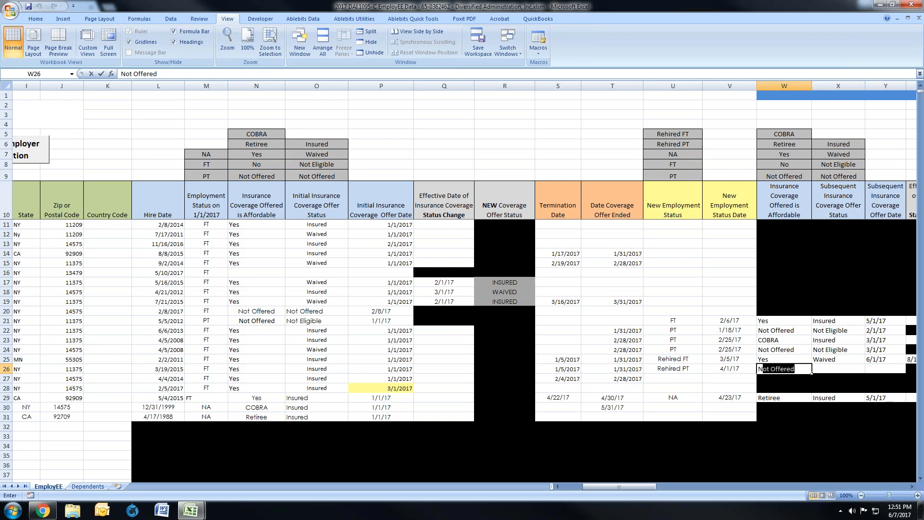
{"action": "key", "text": "Tab"}
{"action": "type", "text": "Not"}
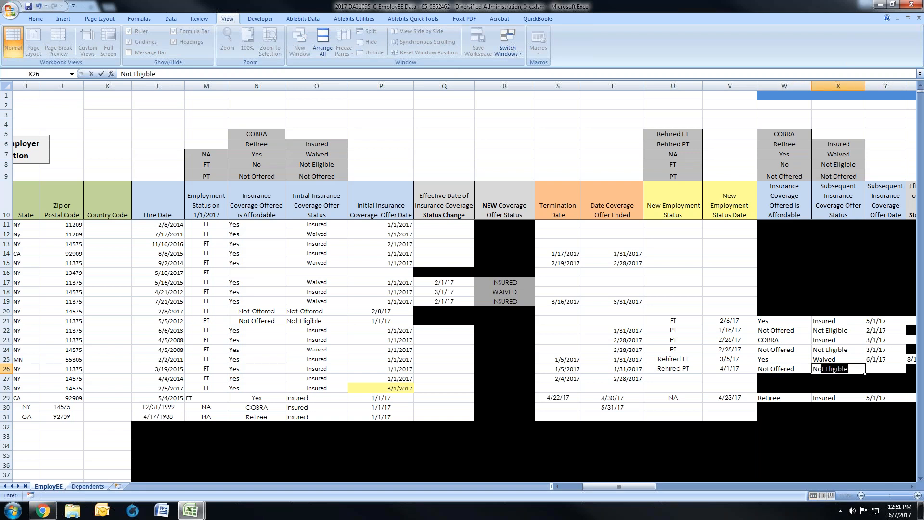
{"action": "key", "text": "Tab"}
{"action": "type", "text": "4/1/17"}
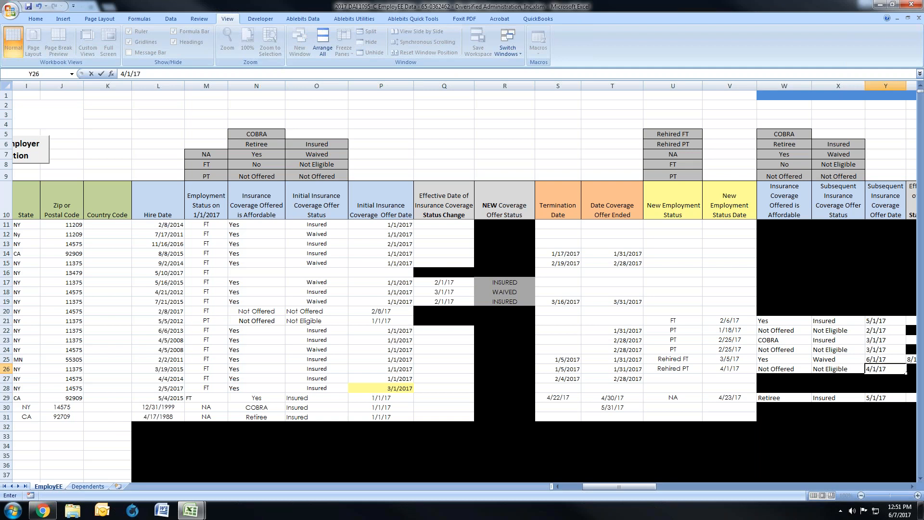
{"action": "key", "text": "Return"}
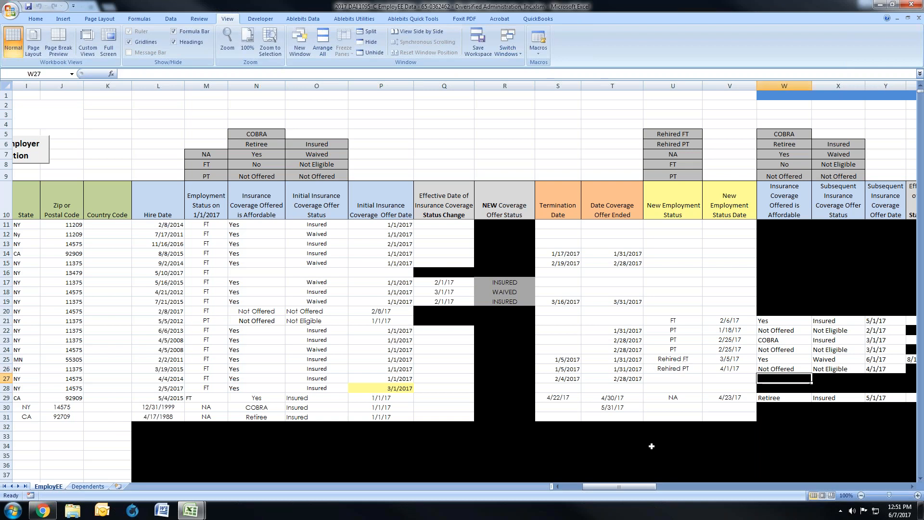
Step: Examine rows 27 and 28, the employees moved to and from another ALE member
{"action": "left_click_drag", "start_coordinate": [621, 486], "coordinate": [599, 486]}
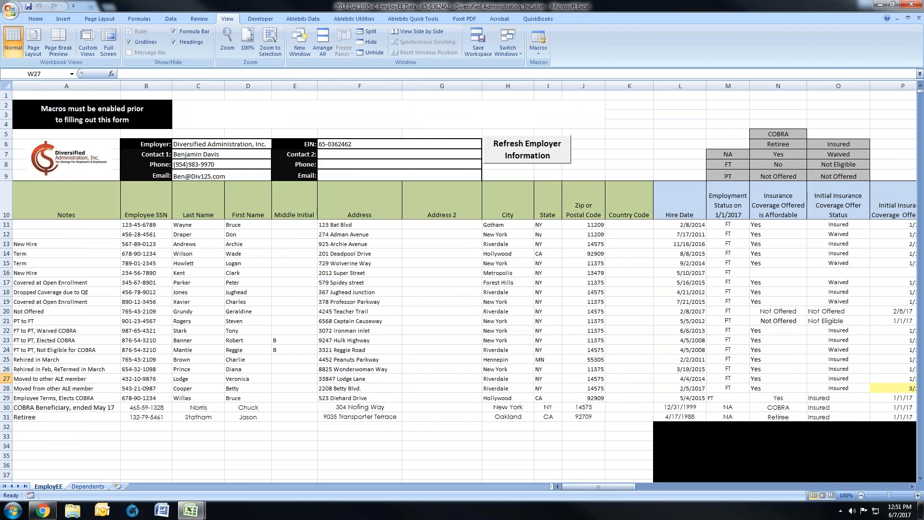
{"action": "left_click", "coordinate": [6, 379]}
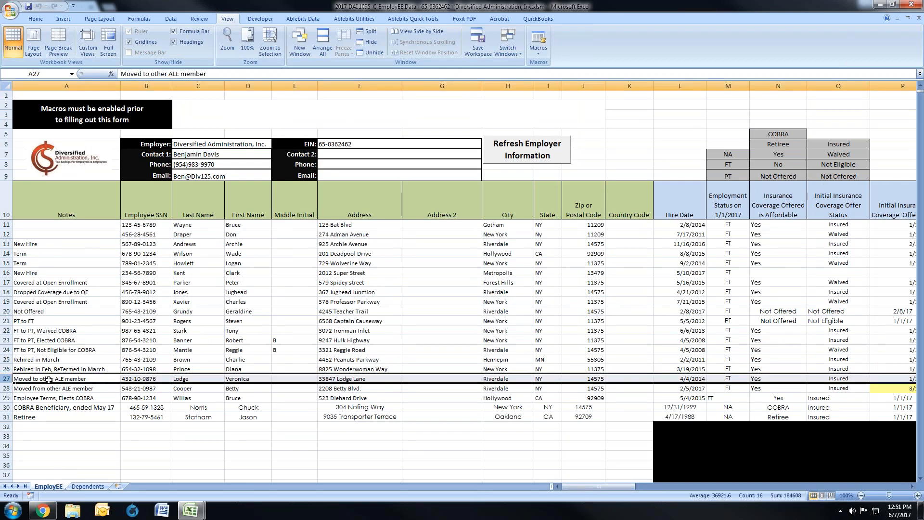
{"action": "left_click", "coordinate": [7, 379]}
{"action": "left_click_drag", "start_coordinate": [6, 379], "coordinate": [7, 389]}
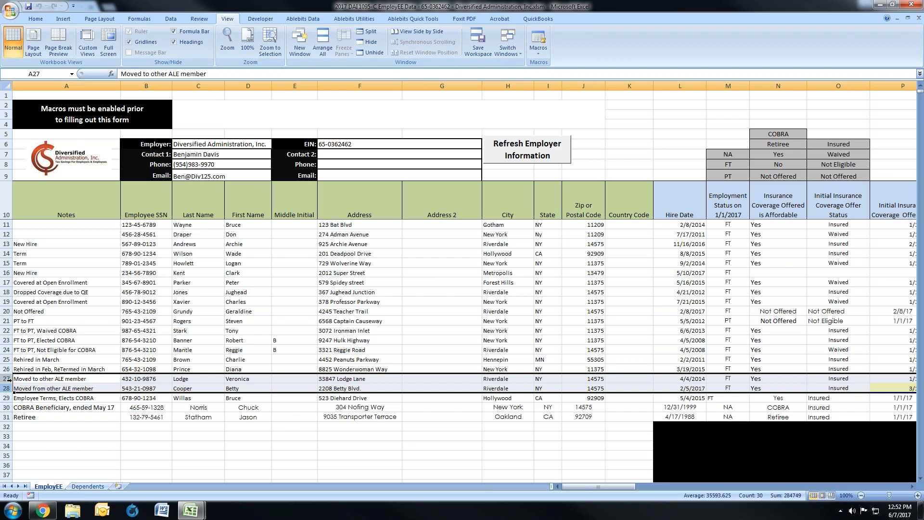
{"action": "left_click", "coordinate": [7, 379]}
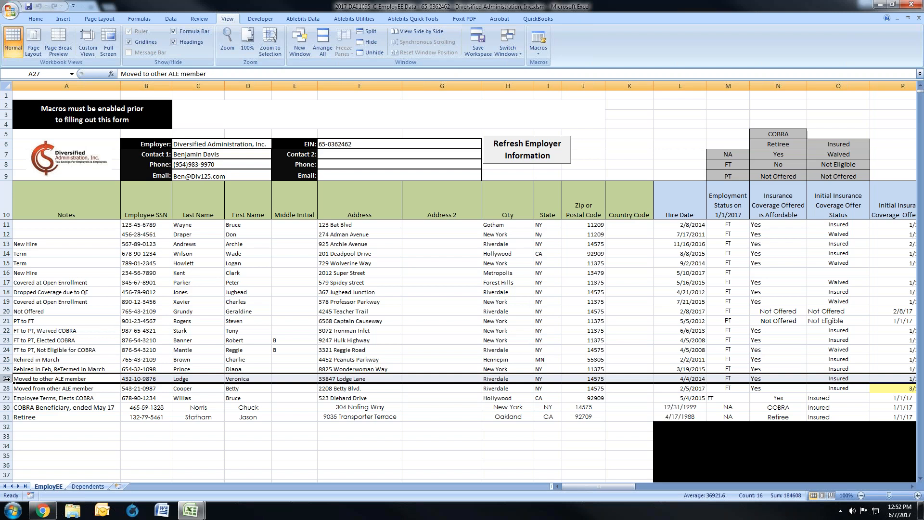
Step: Review row 27's Hire Date, employment status, initial coverage offer details, Termination Date and Date Coverage Offer Ended
{"action": "left_click", "coordinate": [668, 379]}
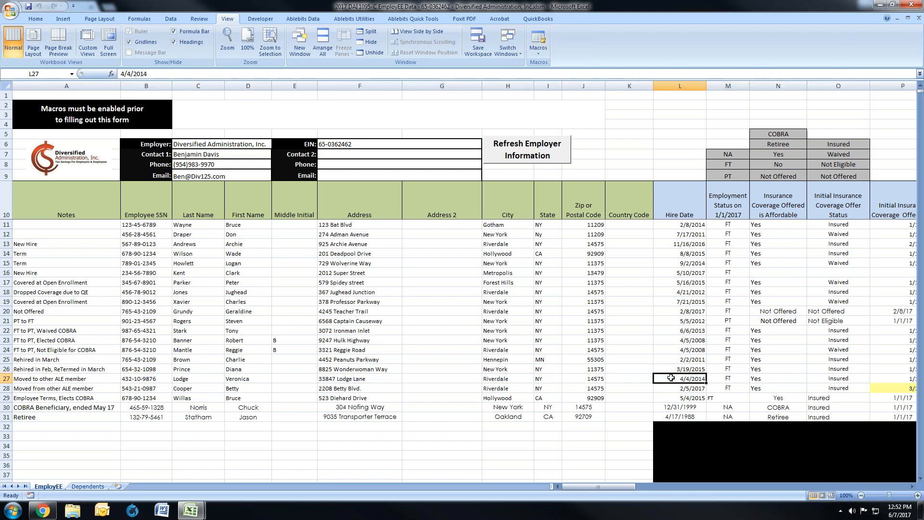
{"action": "left_click_drag", "start_coordinate": [624, 487], "coordinate": [629, 489]}
{"action": "left_click", "coordinate": [515, 378]}
{"action": "left_click_drag", "start_coordinate": [514, 378], "coordinate": [688, 379]}
{"action": "left_click_drag", "start_coordinate": [625, 487], "coordinate": [634, 487]}
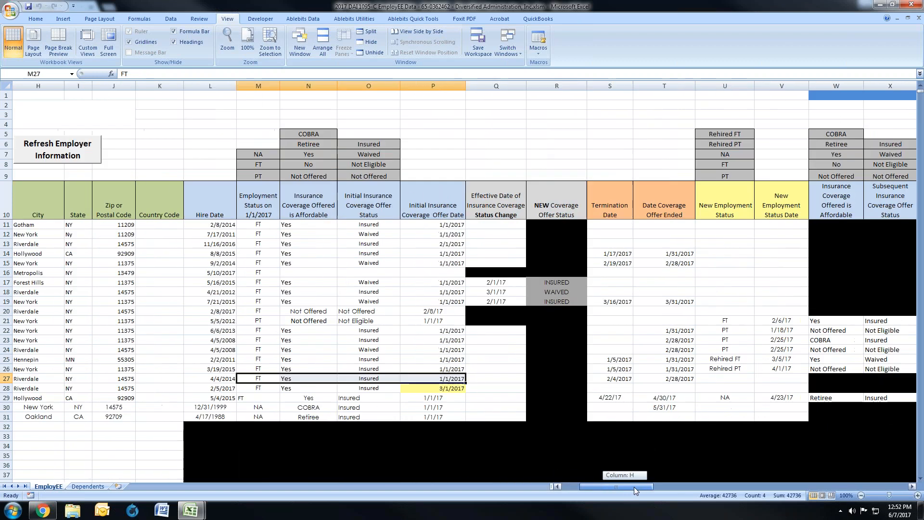
{"action": "left_click", "coordinate": [624, 379]}
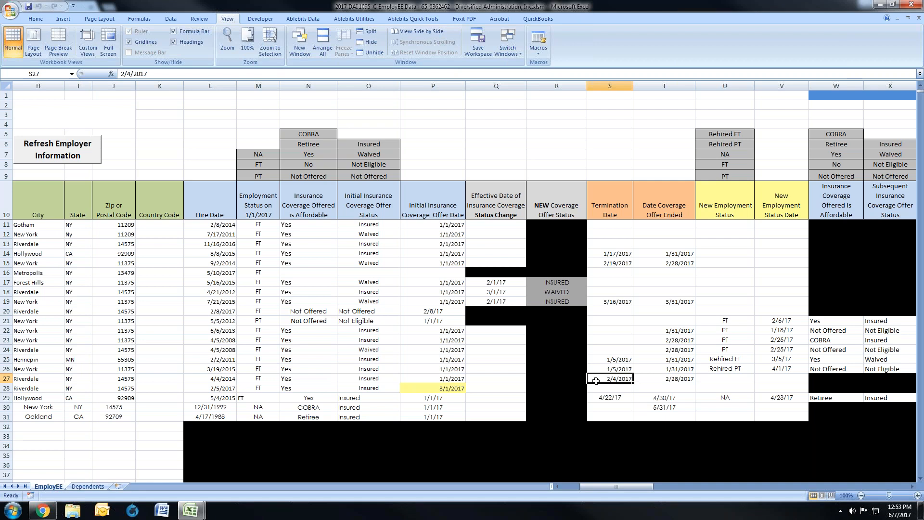
{"action": "left_click", "coordinate": [689, 379]}
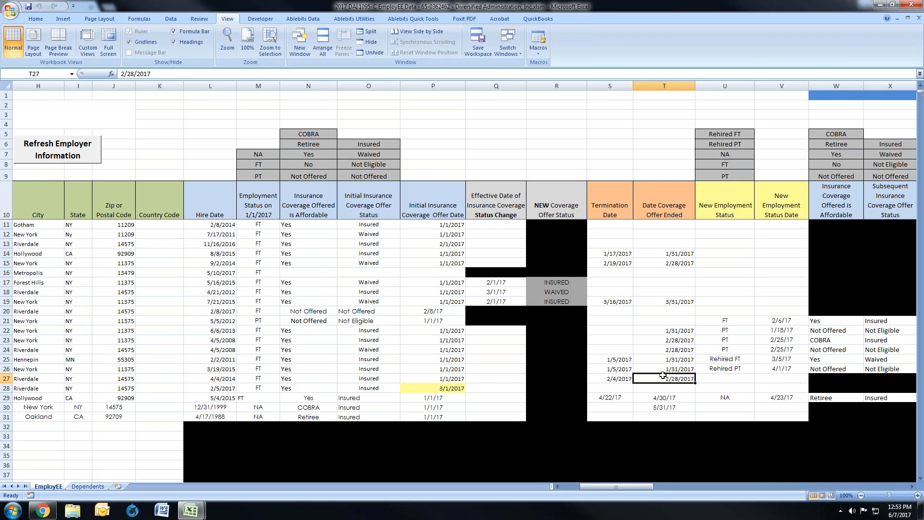
Step: Review row 28's Hire Date, Employment Status on 1/1/2017, coverage affordability and Initial Insurance Coverage Offer Status
{"action": "left_click_drag", "start_coordinate": [625, 489], "coordinate": [599, 487]}
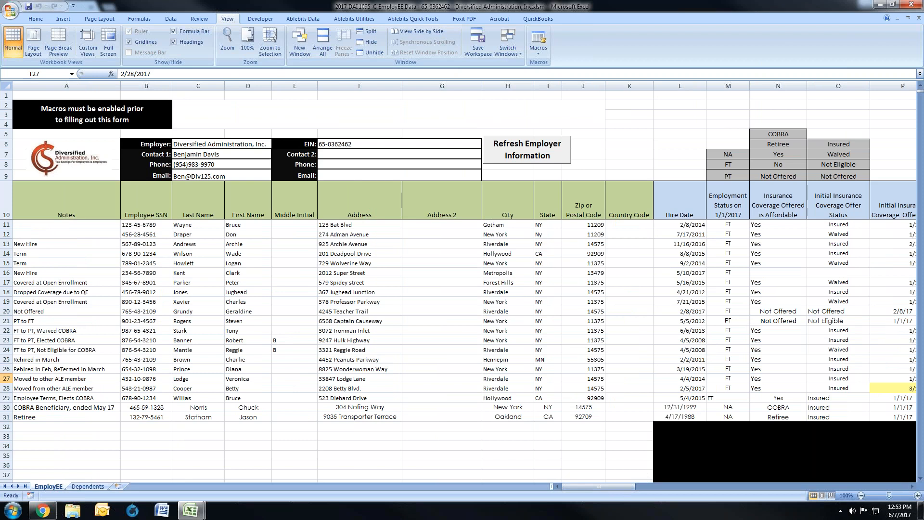
{"action": "left_click", "coordinate": [7, 388]}
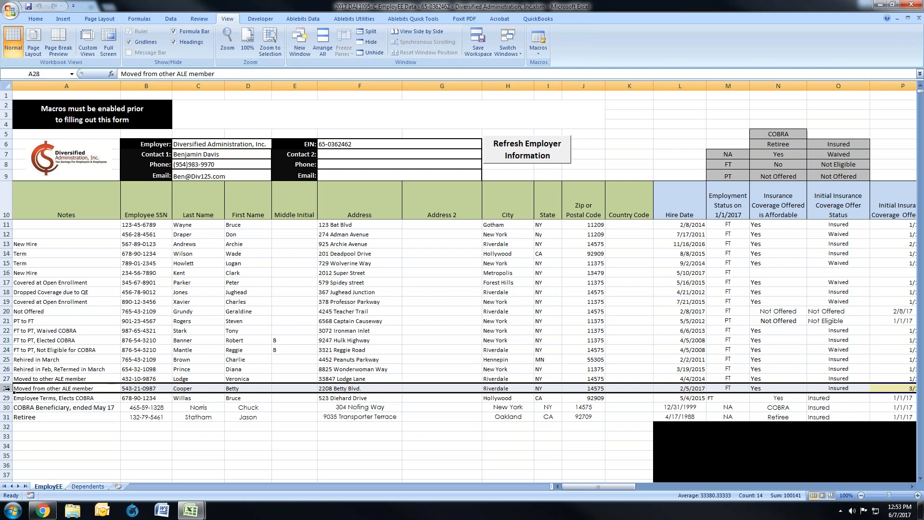
{"action": "left_click", "coordinate": [682, 388]}
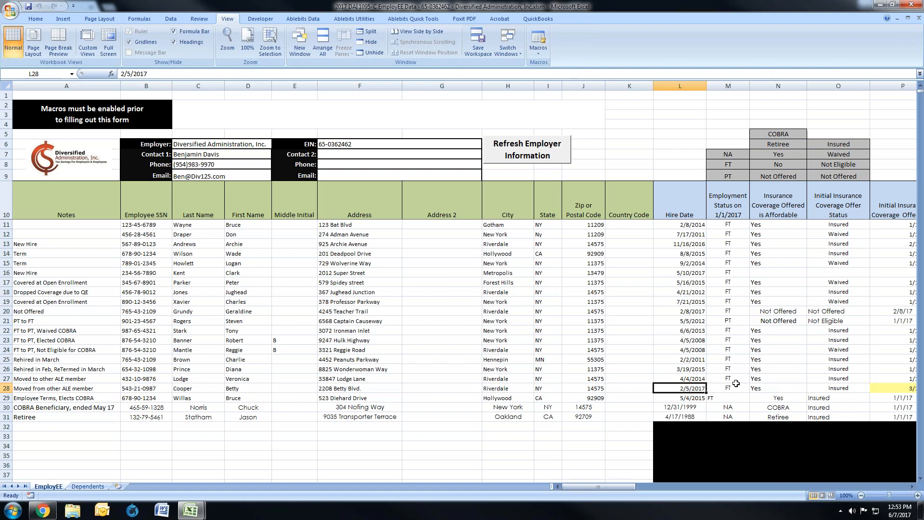
{"action": "left_click_drag", "start_coordinate": [732, 389], "coordinate": [821, 390]}
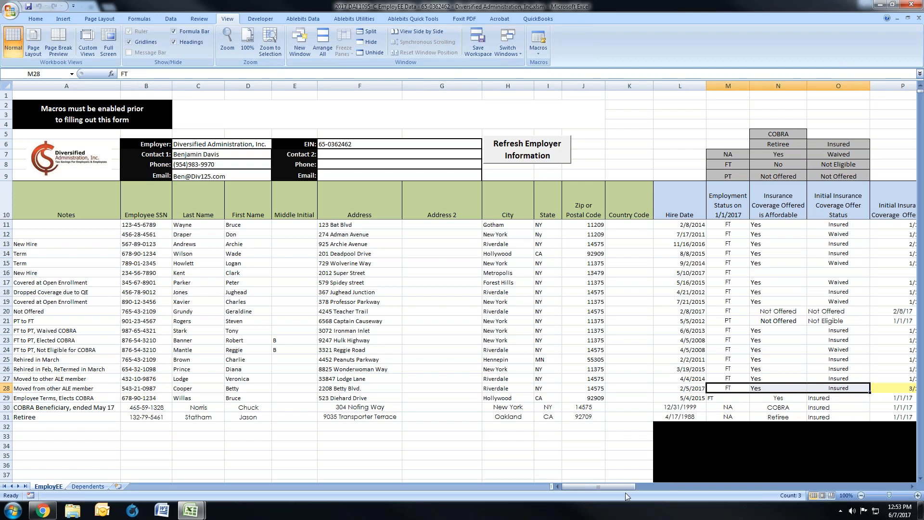
{"action": "left_click_drag", "start_coordinate": [623, 487], "coordinate": [629, 487]}
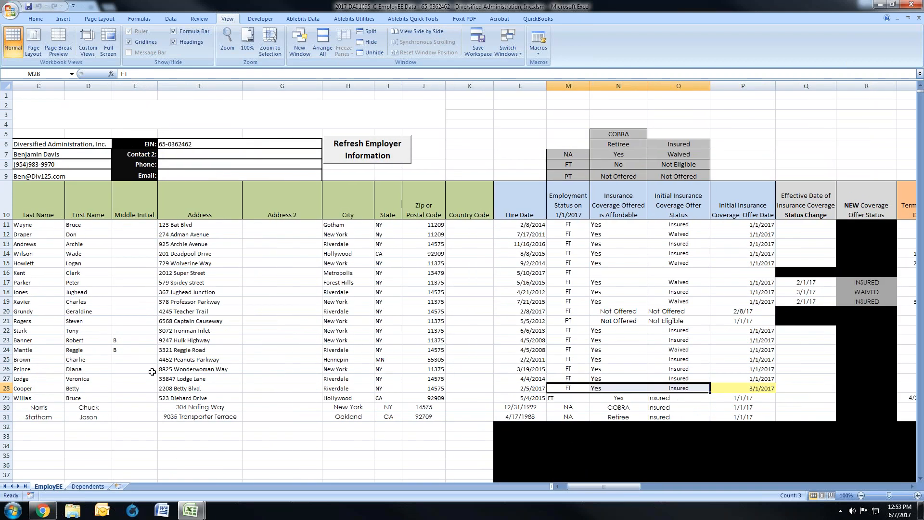
Step: Compare row 28, the employee moved from another ALE member, with the New Hire entry in row 13
{"action": "left_click", "coordinate": [7, 388]}
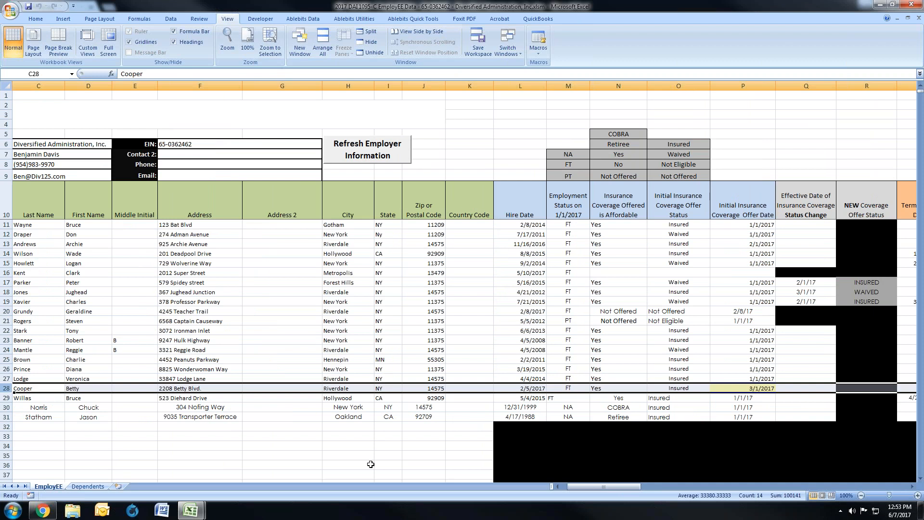
{"action": "left_click_drag", "start_coordinate": [604, 489], "coordinate": [567, 489]}
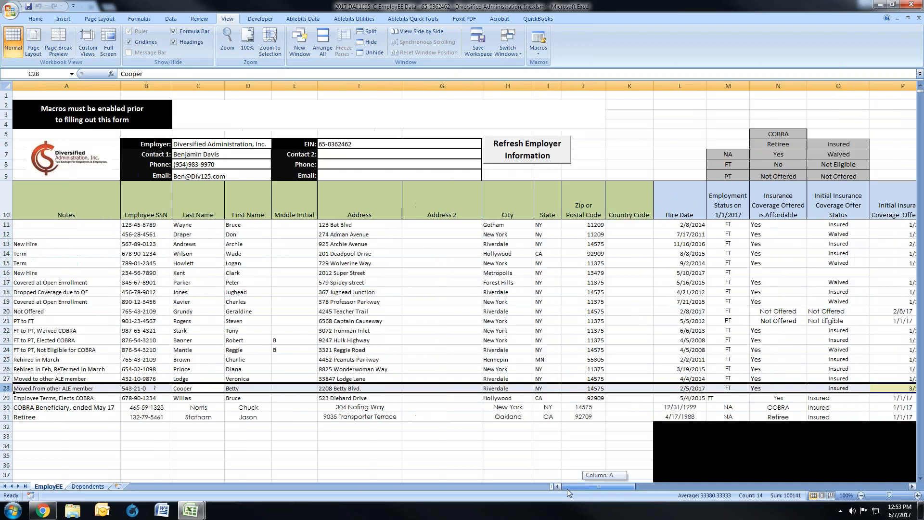
{"action": "left_click", "coordinate": [6, 244]}
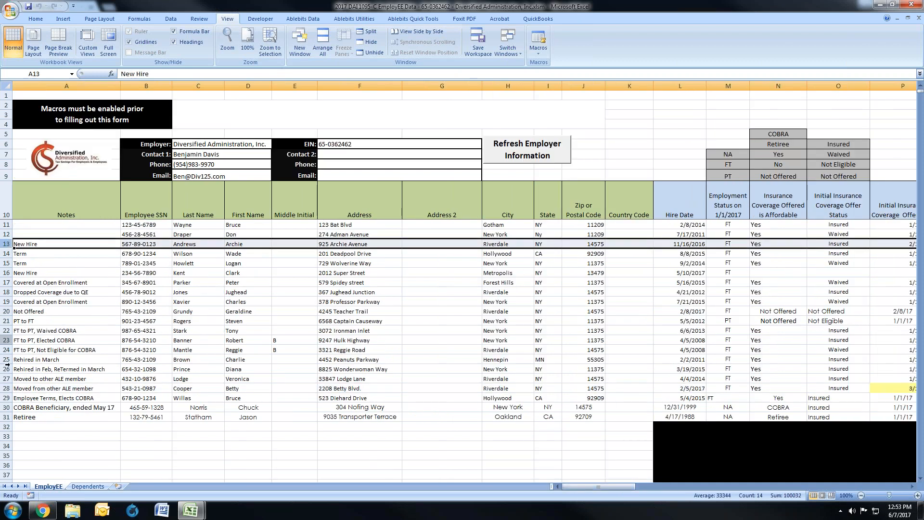
{"action": "left_click", "coordinate": [7, 389]}
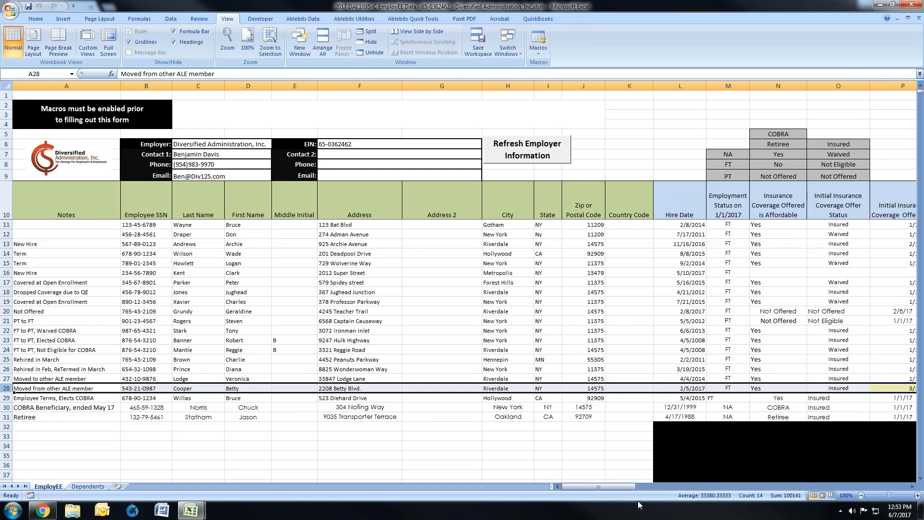
{"action": "left_click_drag", "start_coordinate": [629, 489], "coordinate": [637, 485]}
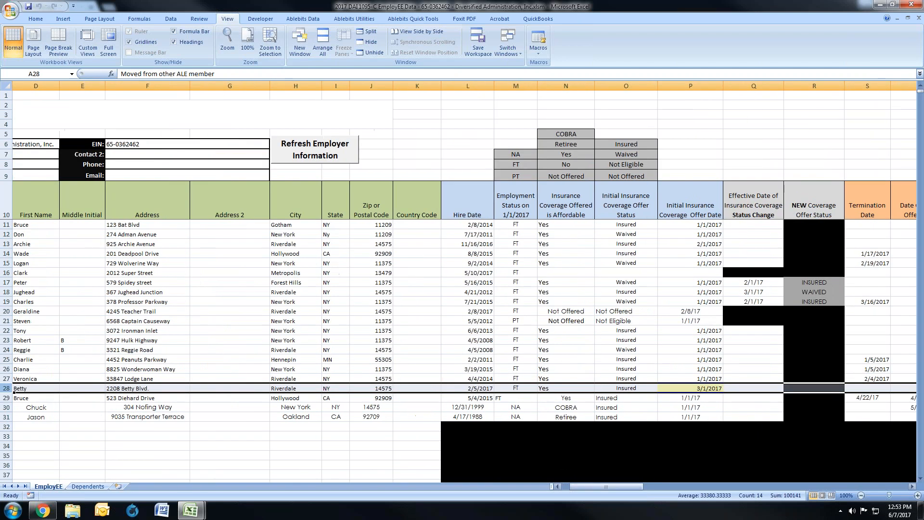
Step: Compare row 28's Initial Insurance Coverage Offer Date with its Hire Date
{"action": "left_click", "coordinate": [685, 388]}
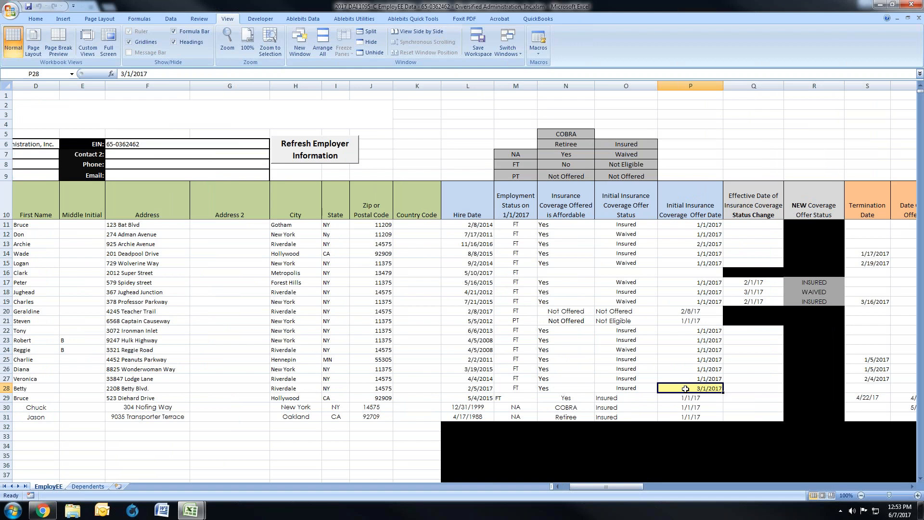
{"action": "left_click", "coordinate": [459, 388]}
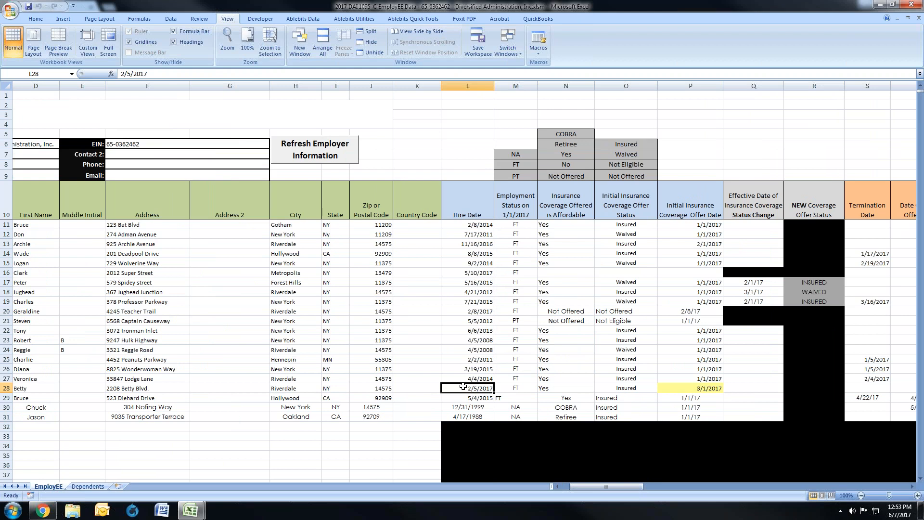
{"action": "left_click", "coordinate": [701, 388]}
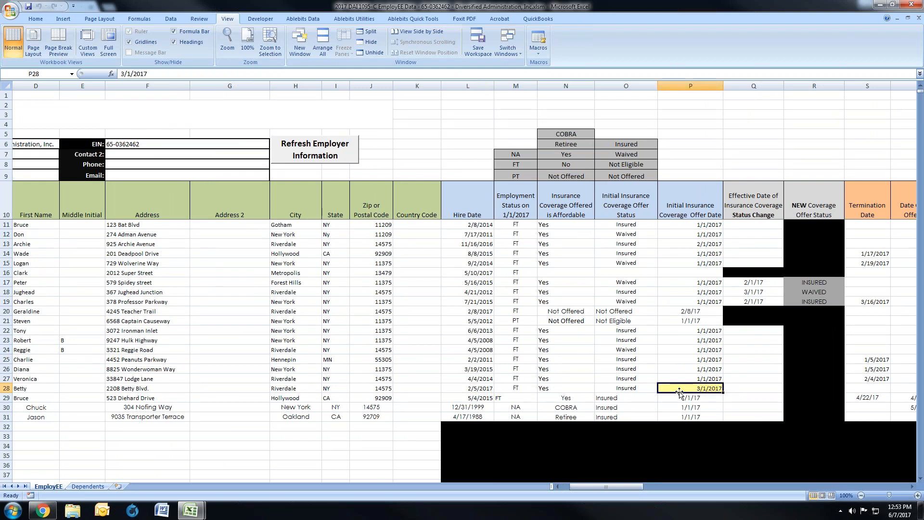
{"action": "left_click", "coordinate": [486, 388]}
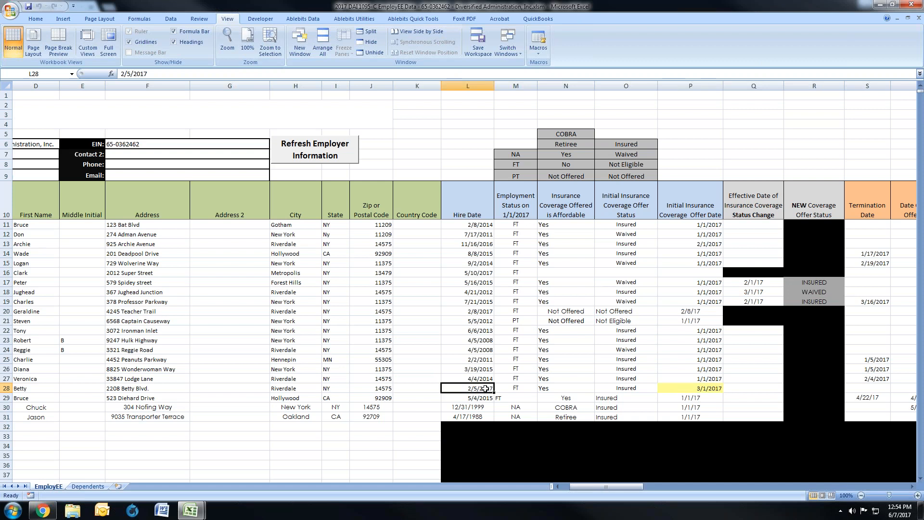
Step: Review row 27 from its Hire Date and initial coverage fields through Termination Date and Date Coverage Offer Ended
{"action": "left_click_drag", "start_coordinate": [632, 486], "coordinate": [628, 487]}
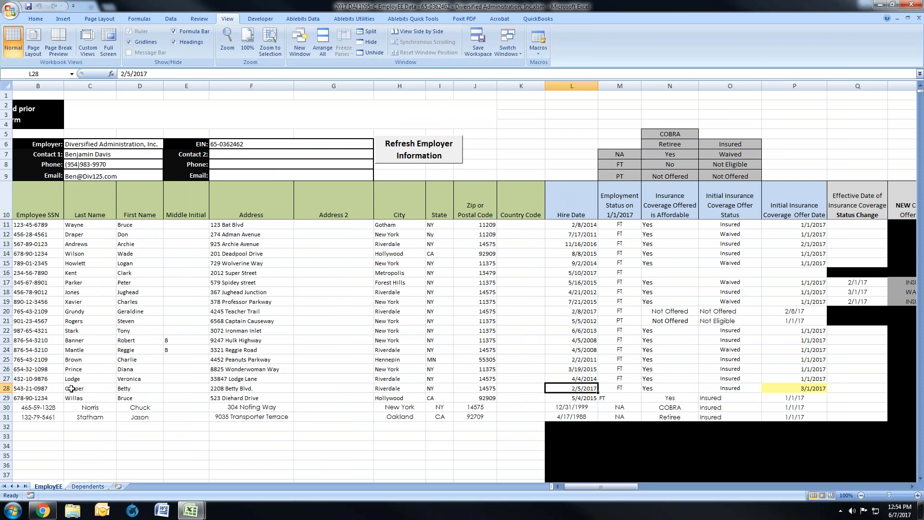
{"action": "left_click", "coordinate": [10, 378]}
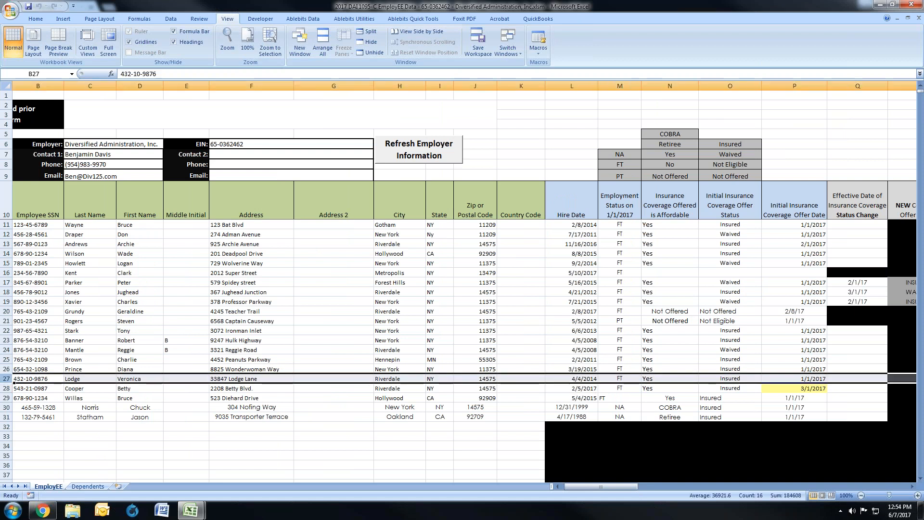
{"action": "left_click_drag", "start_coordinate": [583, 379], "coordinate": [799, 380]}
{"action": "left_click_drag", "start_coordinate": [603, 487], "coordinate": [609, 490]}
{"action": "left_click", "coordinate": [824, 379]}
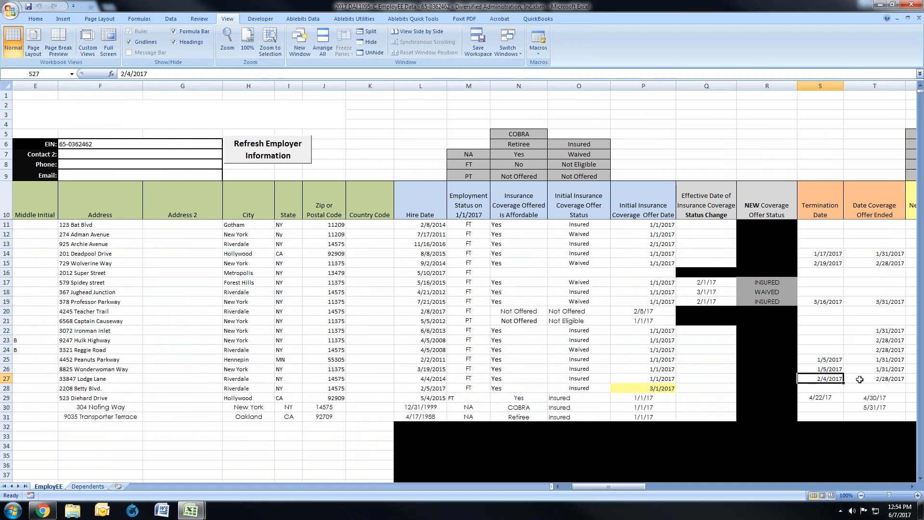
{"action": "left_click", "coordinate": [883, 377]}
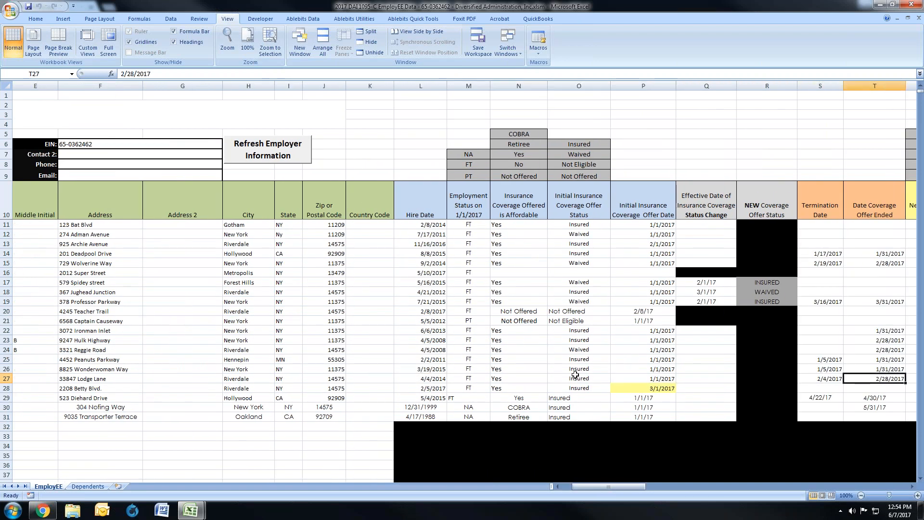
Step: Compare row 28's hire and initial coverage fields with row 27's Date Coverage Offer Ended
{"action": "left_click", "coordinate": [426, 389]}
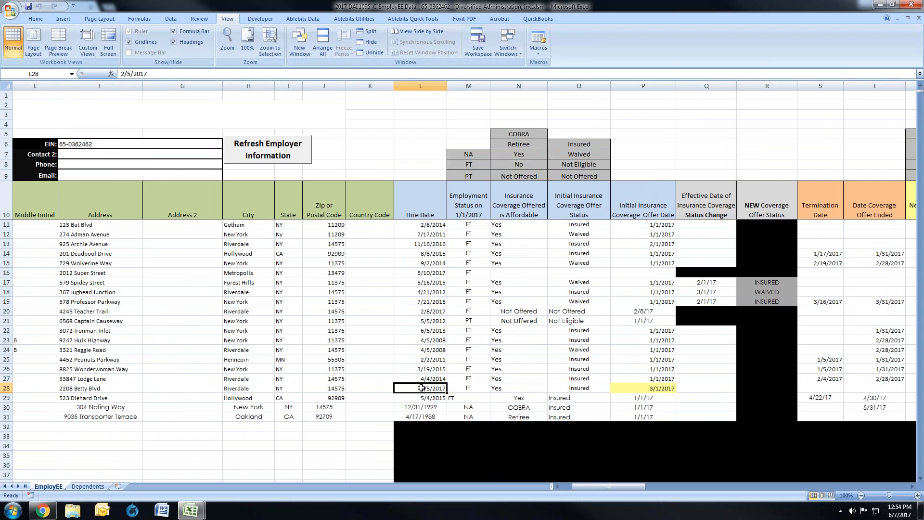
{"action": "left_click_drag", "start_coordinate": [424, 389], "coordinate": [616, 381]}
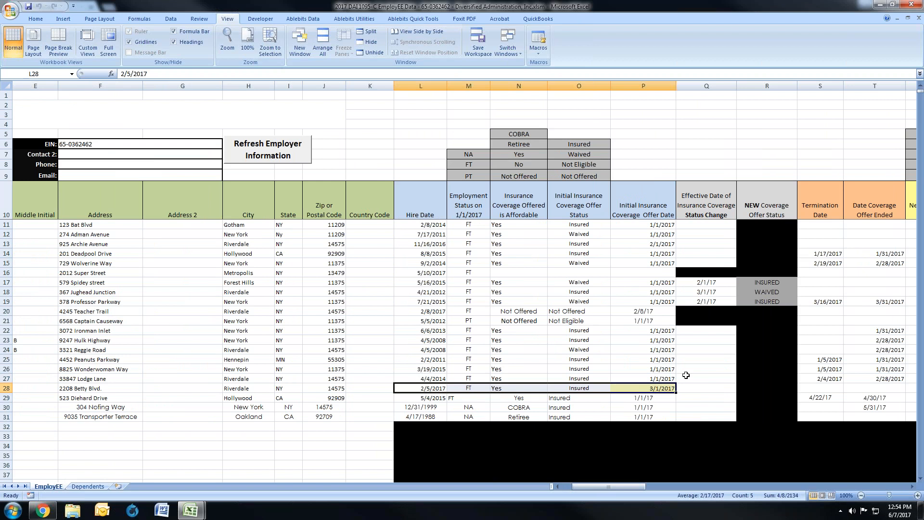
{"action": "left_click", "coordinate": [884, 379]}
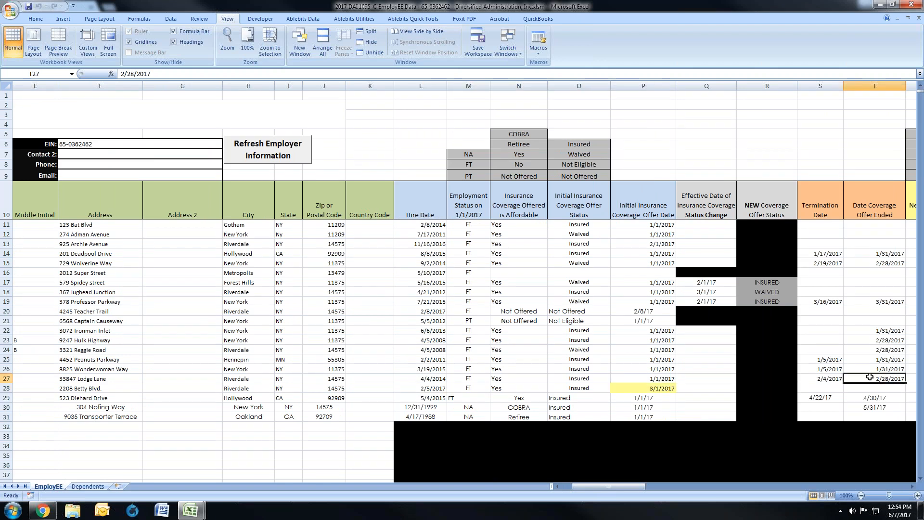
Step: Check row 27's termination and coverage end dates against row 28's highlighted Initial Insurance Coverage Offer Date
{"action": "left_click", "coordinate": [7, 378]}
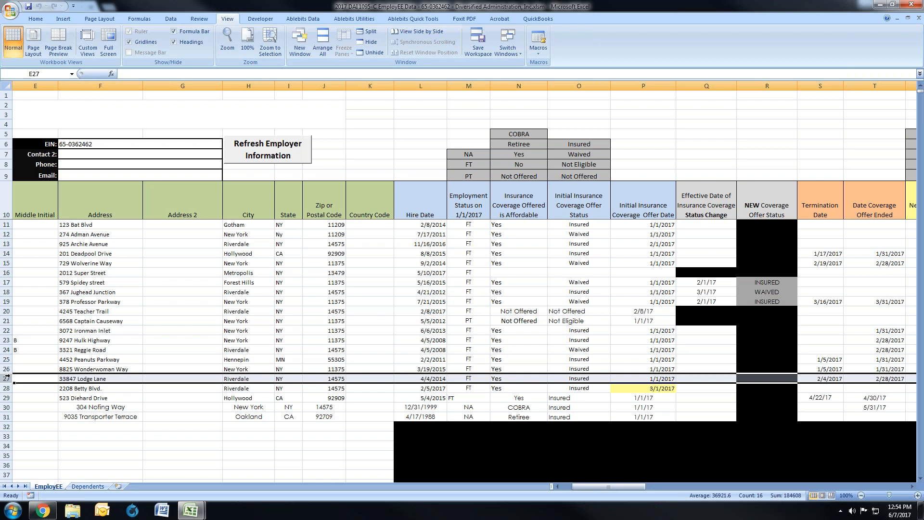
{"action": "left_click_drag", "start_coordinate": [828, 379], "coordinate": [866, 377]}
{"action": "left_click", "coordinate": [6, 388]}
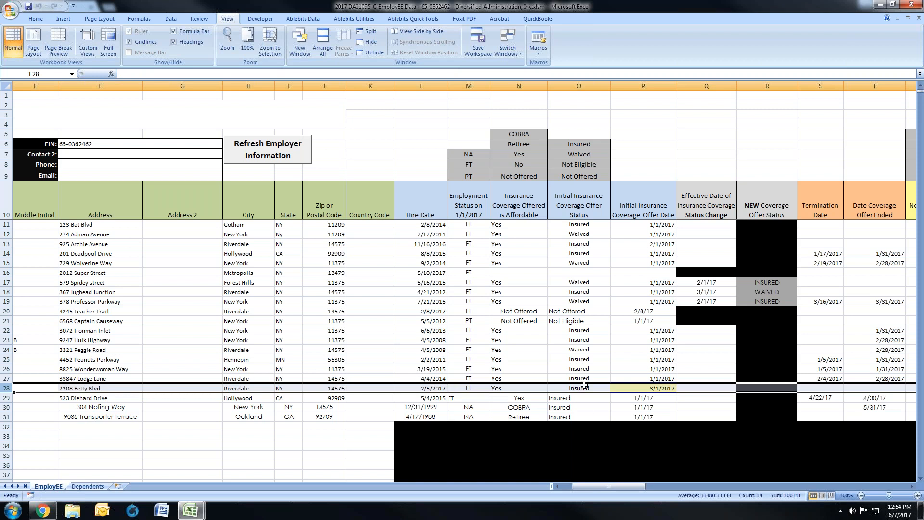
{"action": "left_click", "coordinate": [630, 388]}
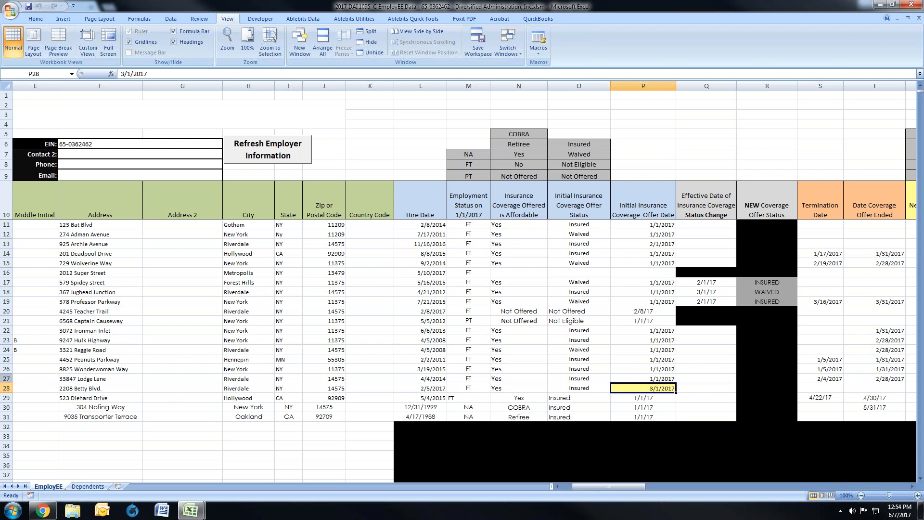
{"action": "left_click", "coordinate": [7, 389]}
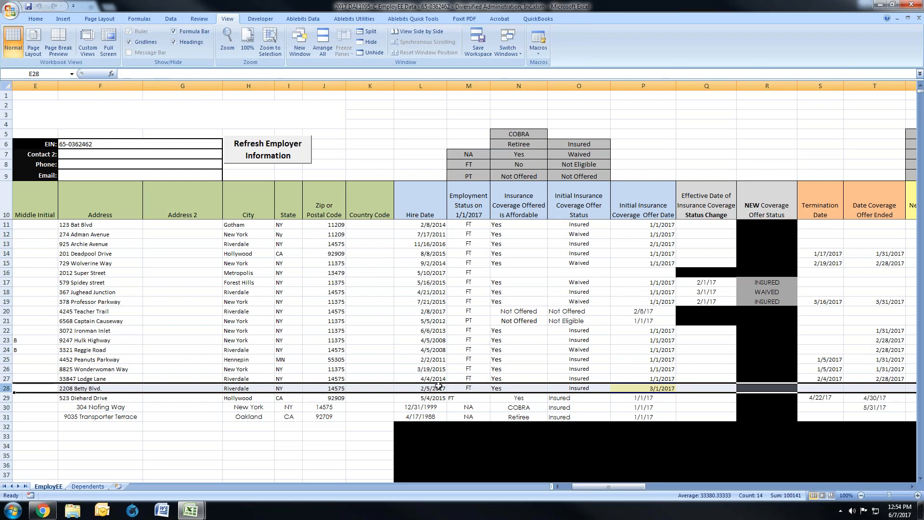
{"action": "left_click", "coordinate": [644, 390]}
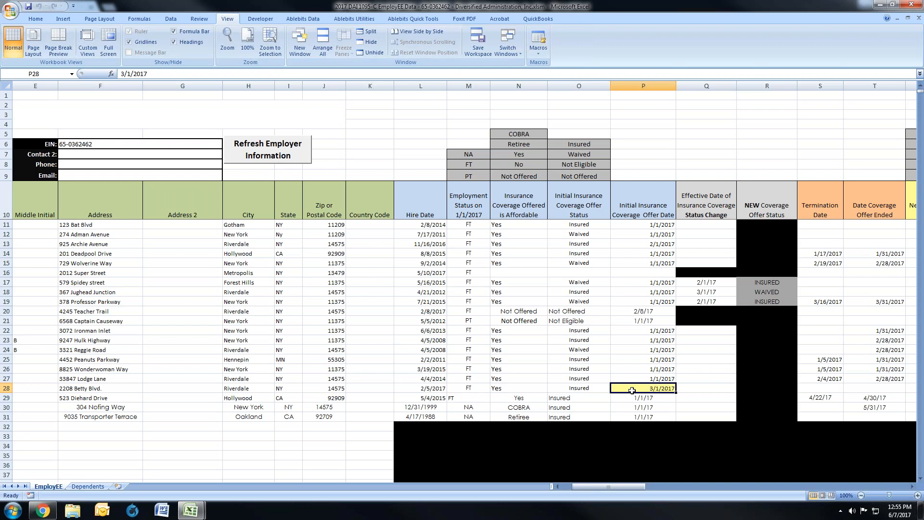
Step: Set row 14's Date Coverage Offer Ended to 1/30/2017 to test the date validation
{"action": "scroll", "coordinate": [777, 260], "scroll_direction": "right", "scroll_amount": 1}
{"action": "double_click", "coordinate": [839, 253]}
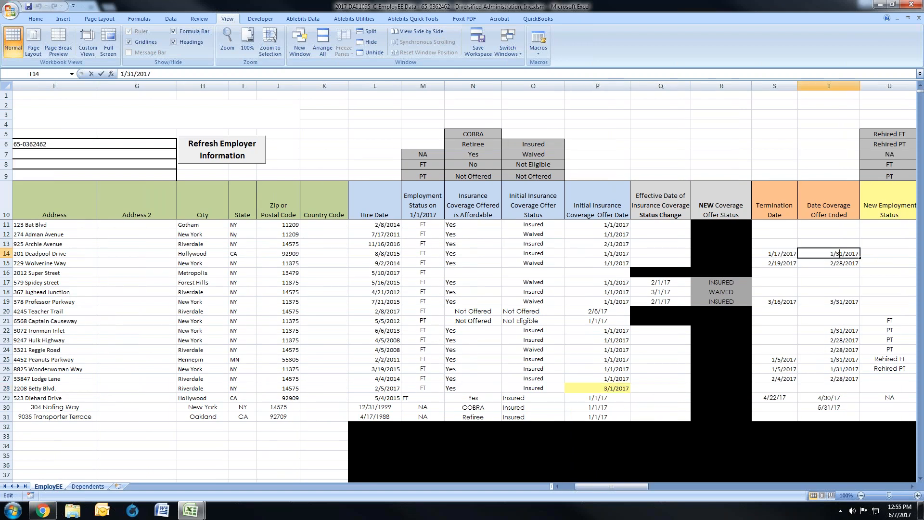
{"action": "key", "text": "Delete"}
{"action": "type", "text": "0"}
{"action": "key", "text": "Return"}
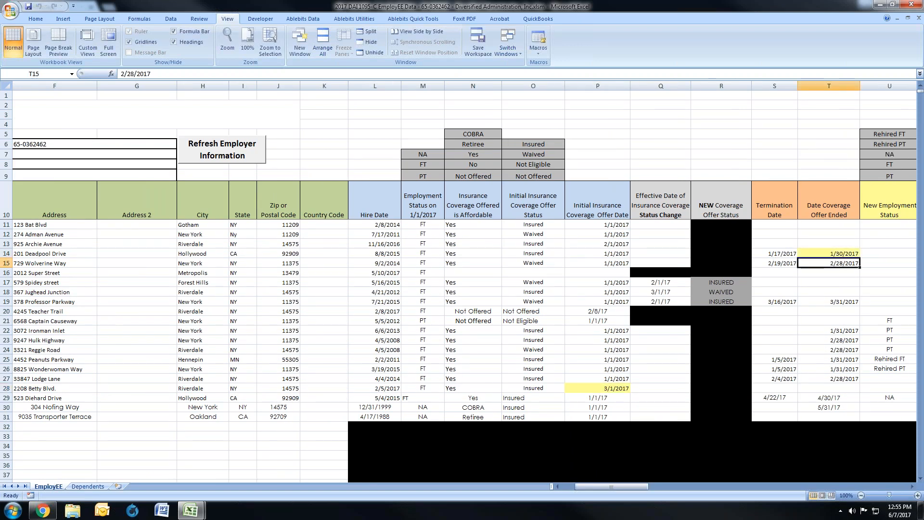
Step: Restore row 14's Date Coverage Offer Ended to 1/31/2017
{"action": "left_click", "coordinate": [839, 253]}
{"action": "double_click", "coordinate": [839, 253]}
{"action": "key", "text": "Delete"}
{"action": "type", "text": "1"}
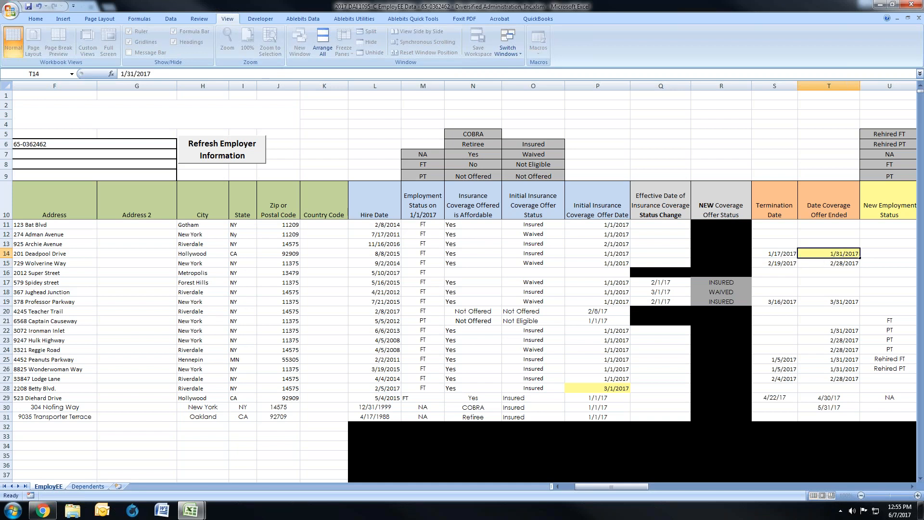
{"action": "key", "text": "Return"}
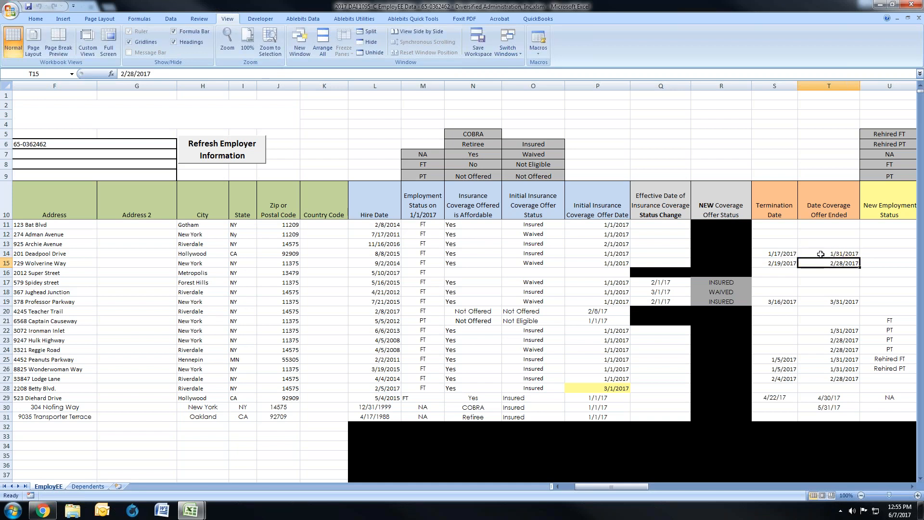
Step: Recheck row 28's Initial Insurance Coverage Offer Date and examine row 29, the terminated employee who elects COBRA
{"action": "left_click", "coordinate": [582, 389]}
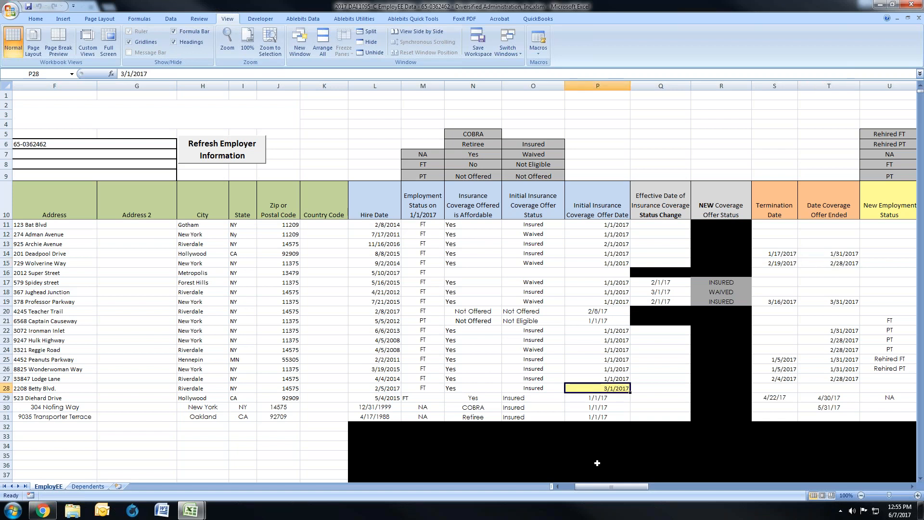
{"action": "left_click_drag", "start_coordinate": [612, 487], "coordinate": [596, 484]}
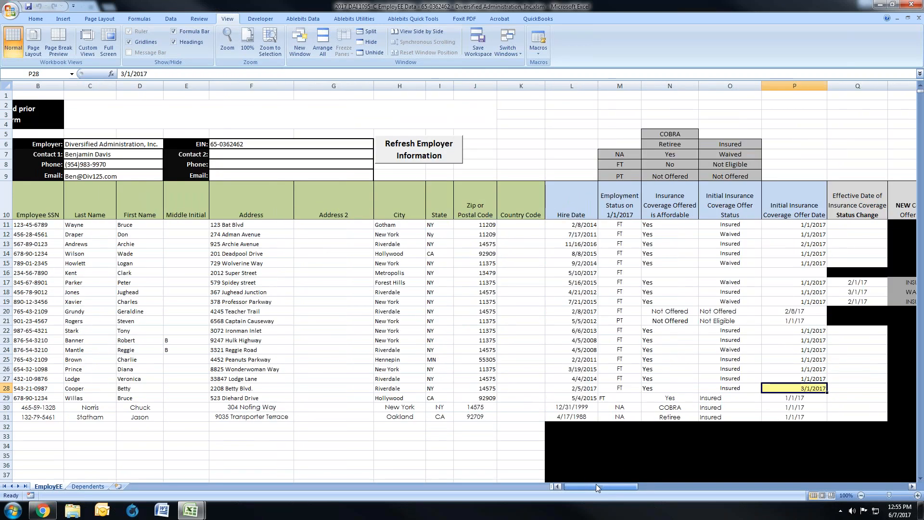
{"action": "left_click", "coordinate": [7, 399]}
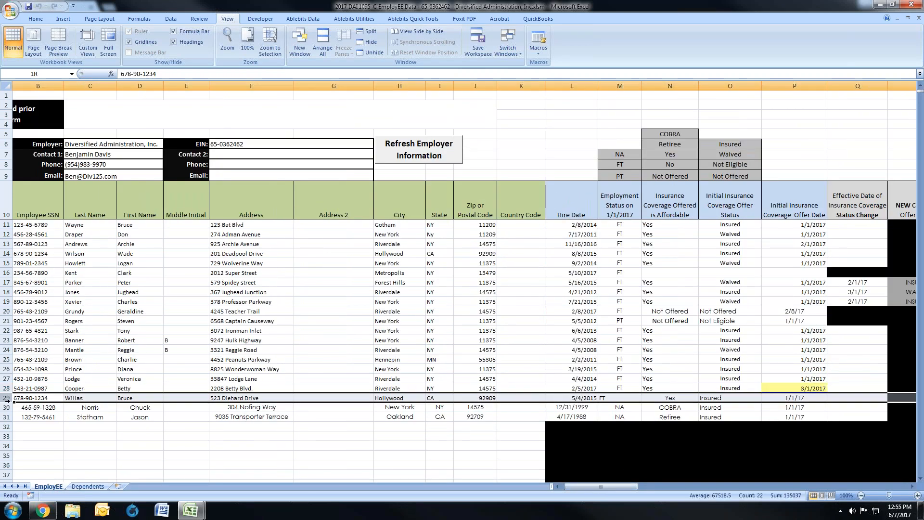
{"action": "left_click_drag", "start_coordinate": [595, 487], "coordinate": [584, 488]}
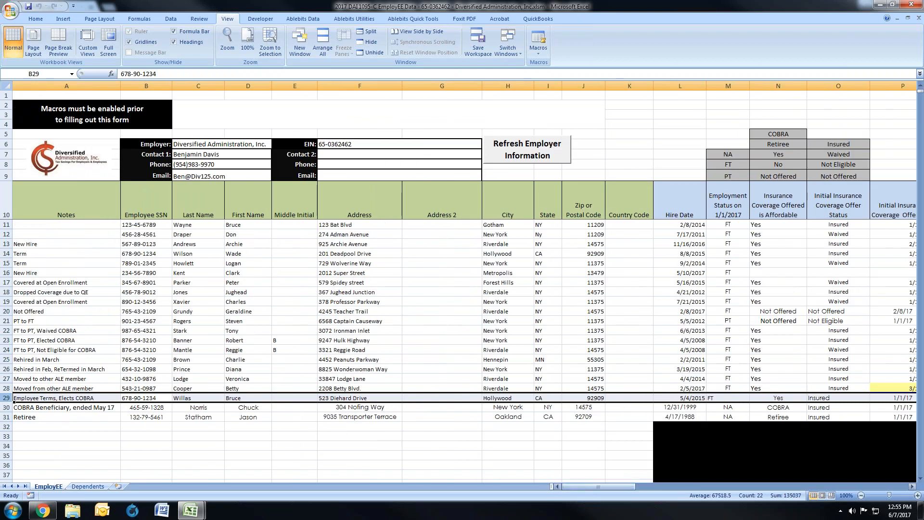
{"action": "left_click", "coordinate": [7, 398]}
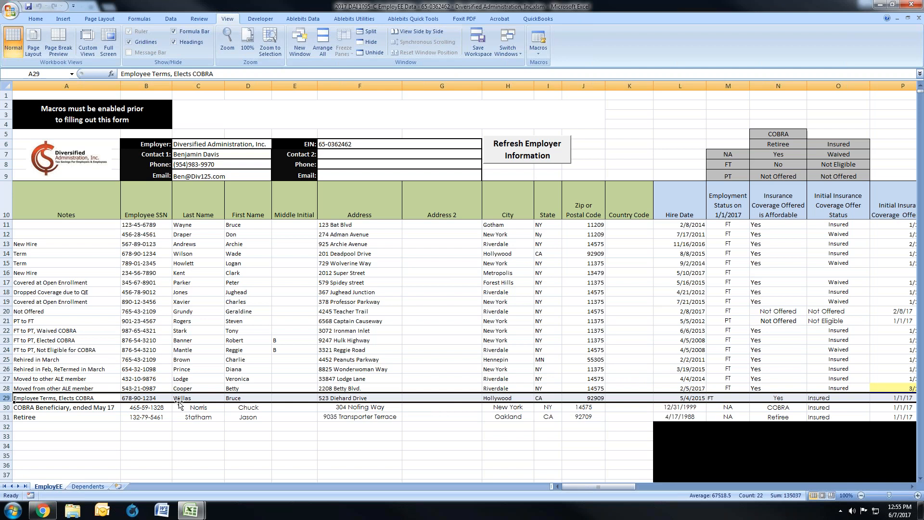
Step: Examine row 29's hire date, initial employment and coverage offer entries, Termination Date and Date Coverage Offer Ended
{"action": "left_click", "coordinate": [684, 398]}
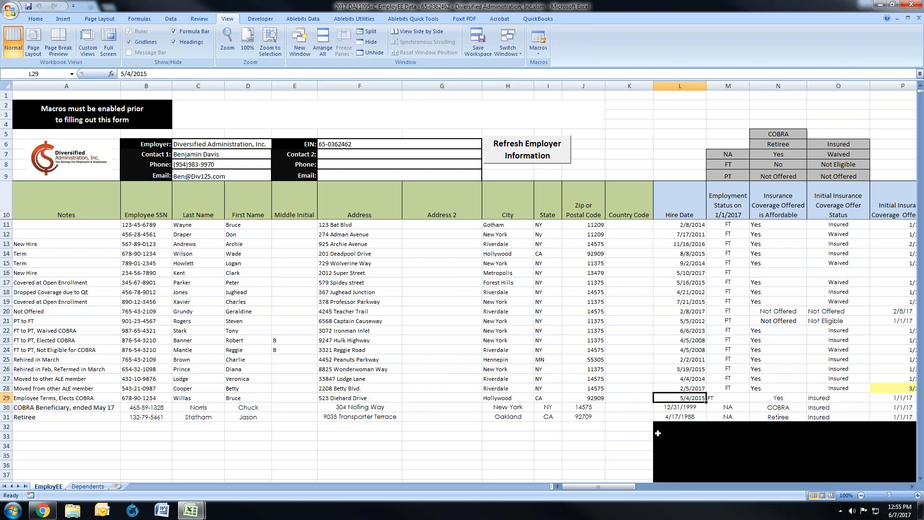
{"action": "left_click_drag", "start_coordinate": [620, 495], "coordinate": [627, 494]}
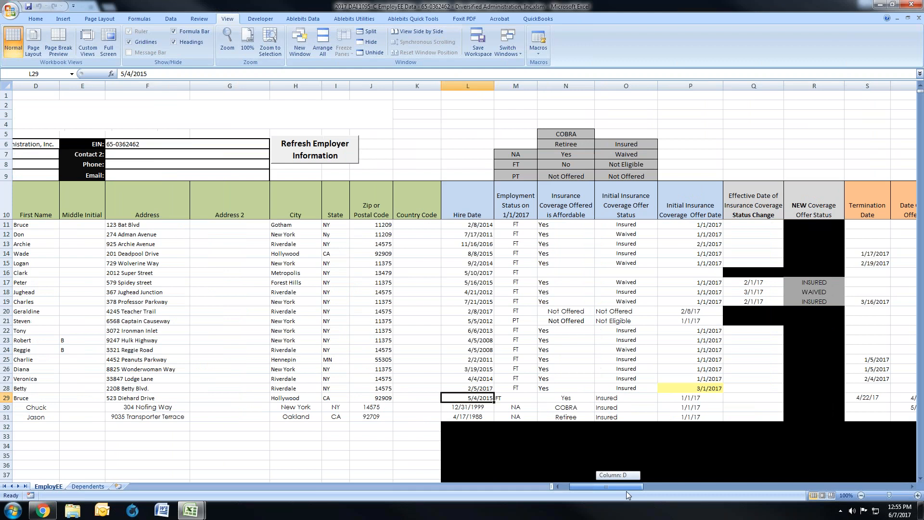
{"action": "left_click", "coordinate": [532, 398]}
{"action": "left_click_drag", "start_coordinate": [535, 397], "coordinate": [674, 407]}
{"action": "left_click_drag", "start_coordinate": [624, 488], "coordinate": [644, 490]}
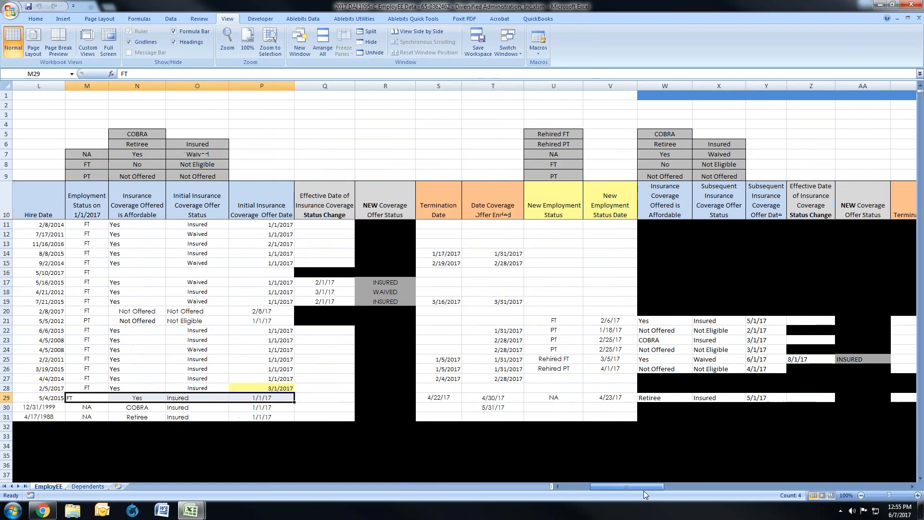
{"action": "left_click", "coordinate": [447, 398]}
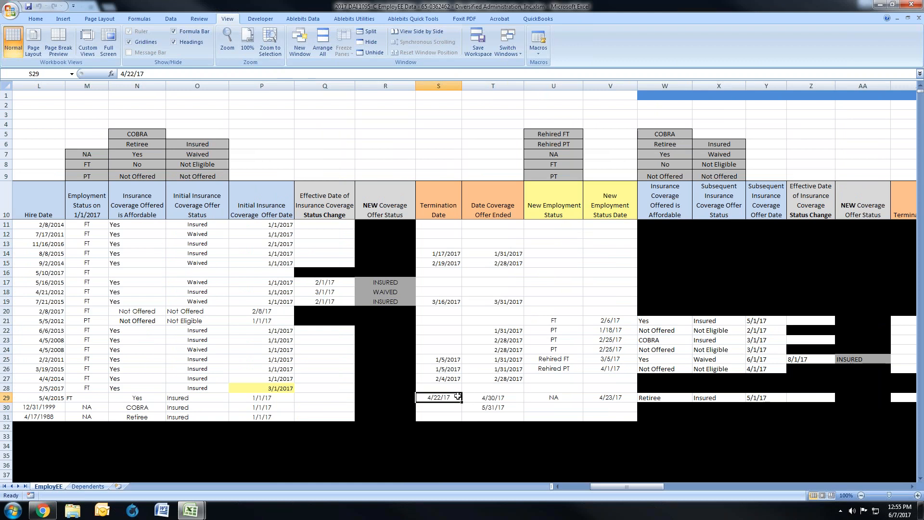
{"action": "left_click", "coordinate": [504, 400]}
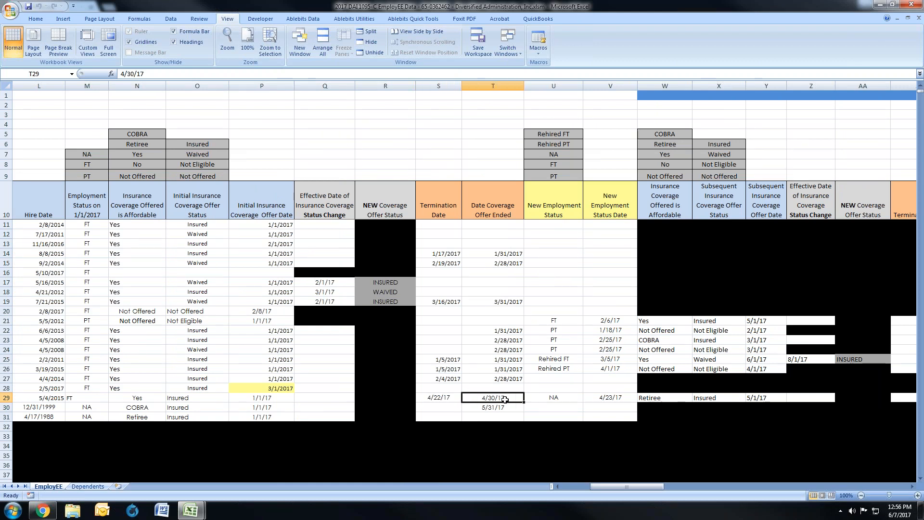
Step: Check row 29's New Employment Status and date against its Termination Date and the same fields in rows 14 and 15
{"action": "left_click", "coordinate": [533, 400]}
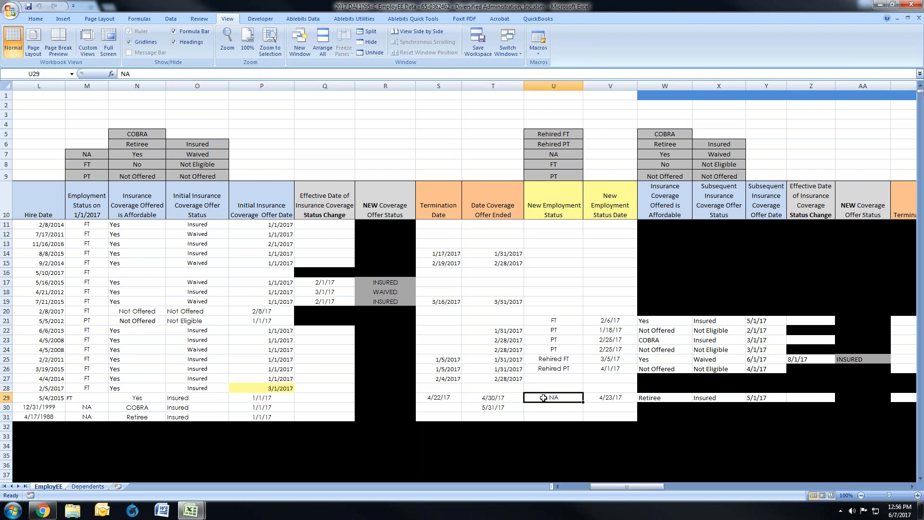
{"action": "left_click", "coordinate": [614, 397]}
{"action": "left_click_drag", "start_coordinate": [614, 397], "coordinate": [567, 399]}
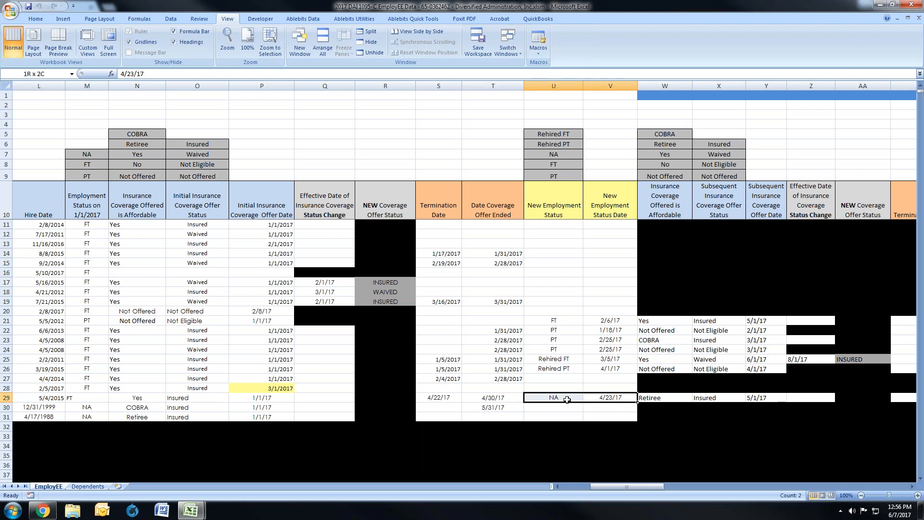
{"action": "left_click", "coordinate": [441, 397]}
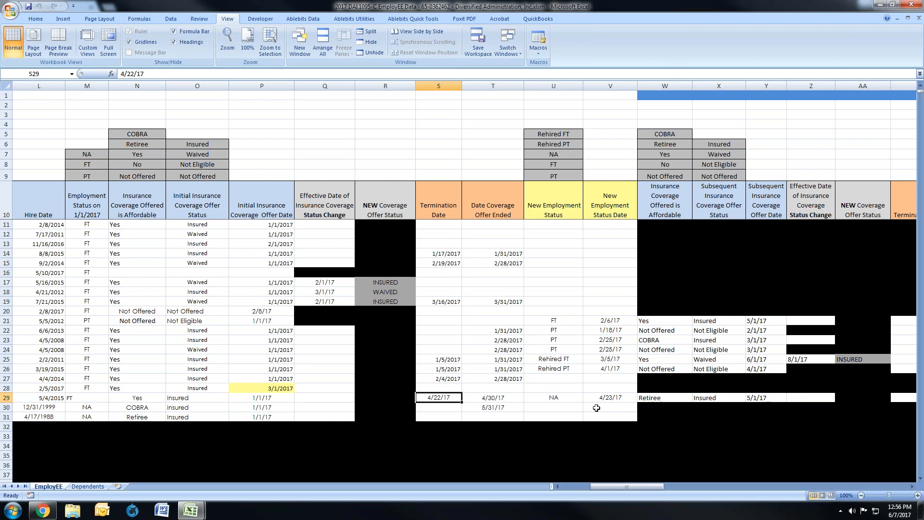
{"action": "left_click_drag", "start_coordinate": [552, 398], "coordinate": [595, 397]}
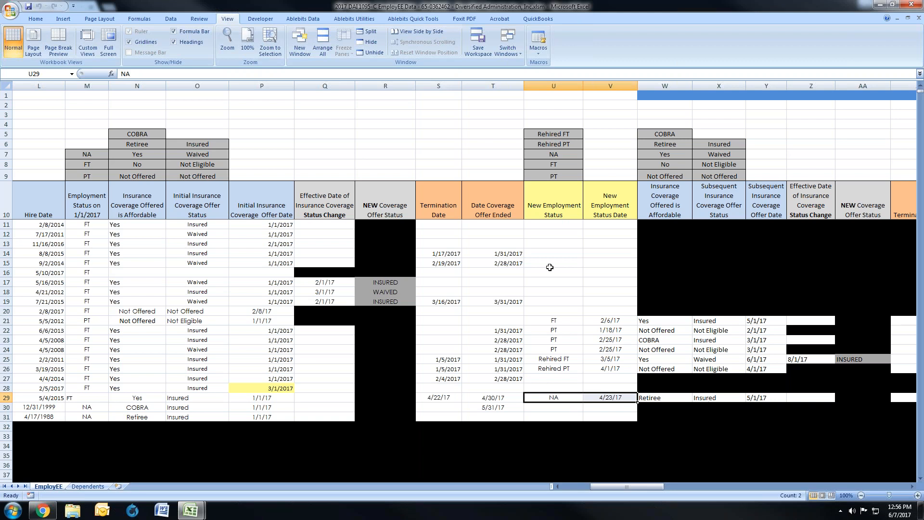
{"action": "left_click_drag", "start_coordinate": [545, 253], "coordinate": [597, 266]}
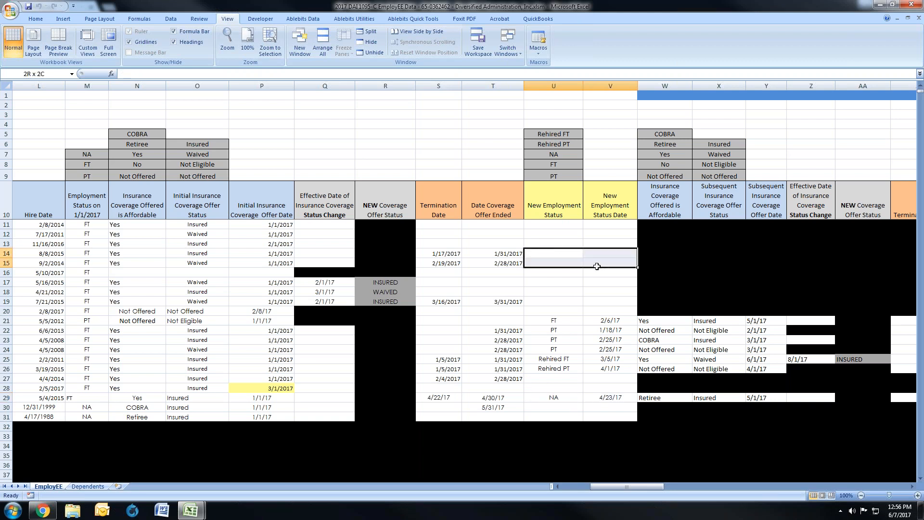
{"action": "left_click", "coordinate": [548, 398]}
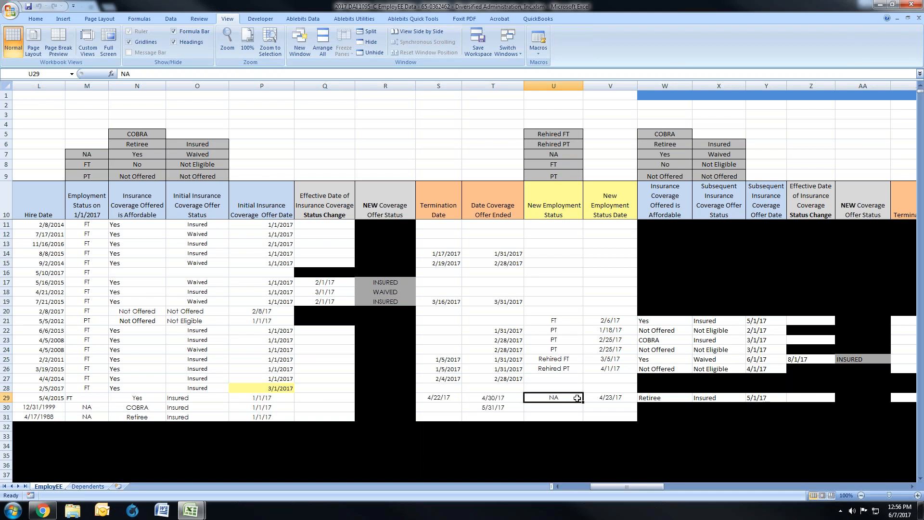
{"action": "left_click_drag", "start_coordinate": [580, 398], "coordinate": [760, 399]}
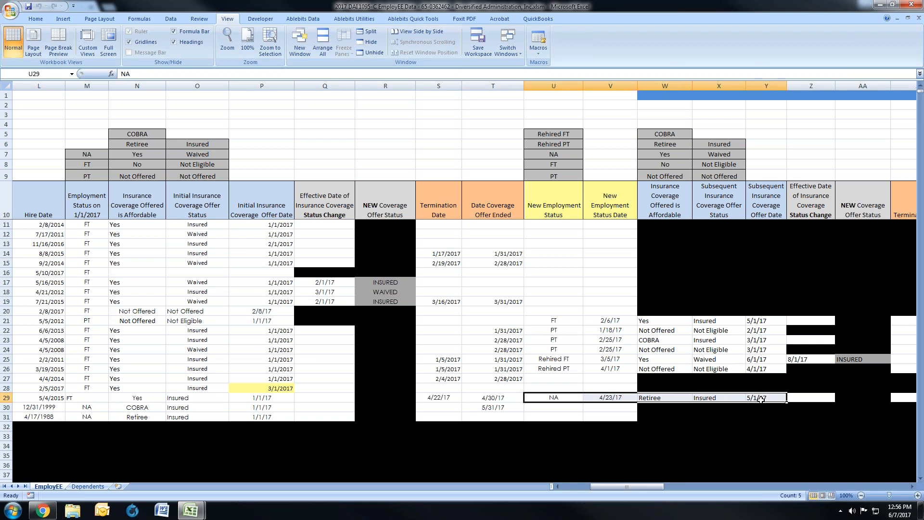
Step: Set row 29's subsequent Insurance Coverage Offered is Affordable entry to COBRA and review its subsequent coverage offer fields
{"action": "left_click", "coordinate": [650, 398]}
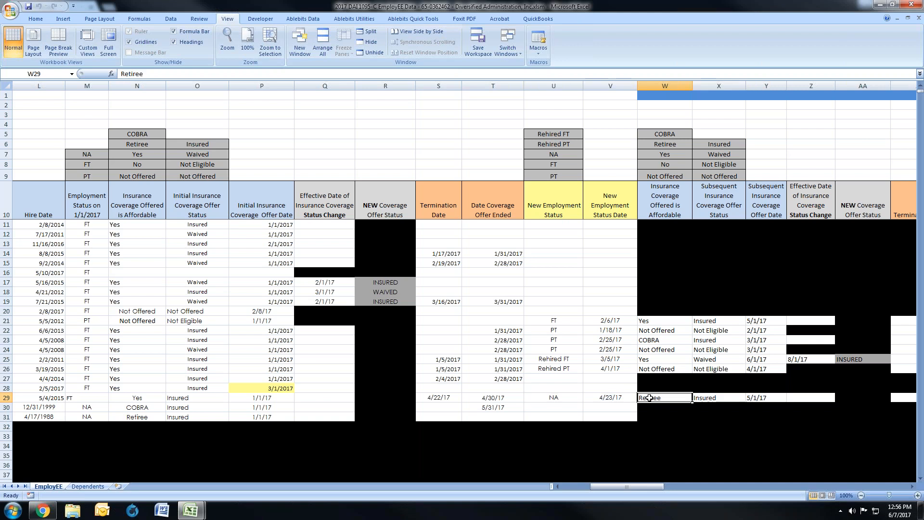
{"action": "type", "text": "COBRA"}
{"action": "key", "text": "Tab"}
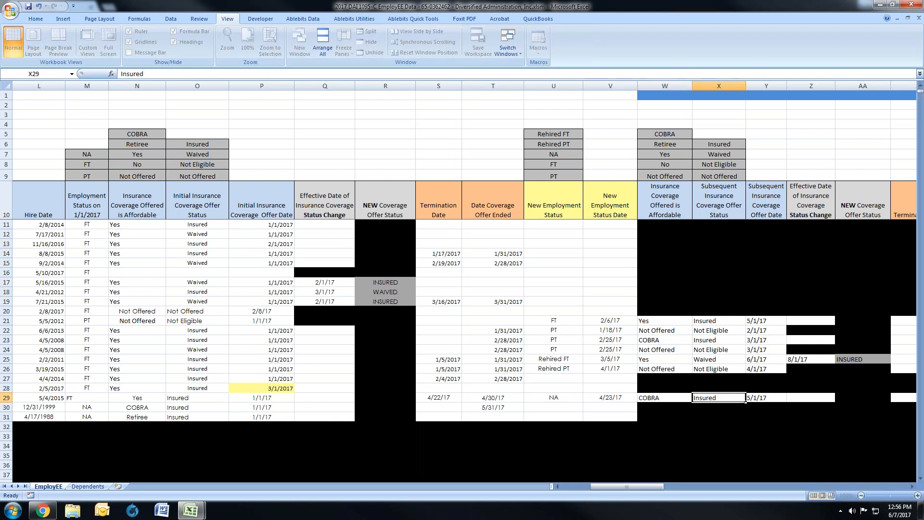
{"action": "key", "text": "Left"}
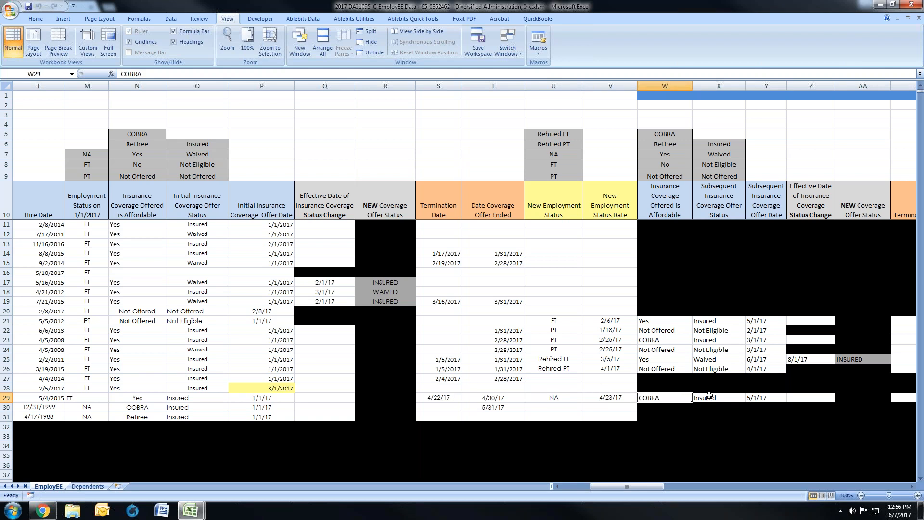
{"action": "left_click_drag", "start_coordinate": [674, 398], "coordinate": [756, 399]}
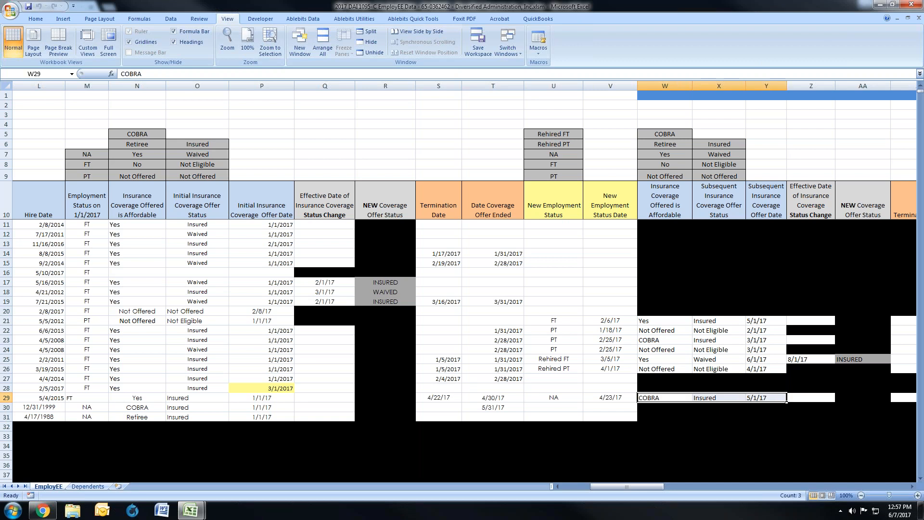
Step: Examine row 30, the COBRA beneficiary, from the hire date and employment status through the initial coverage offer to Date Coverage Offer Ended
{"action": "left_click_drag", "start_coordinate": [625, 486], "coordinate": [588, 487]}
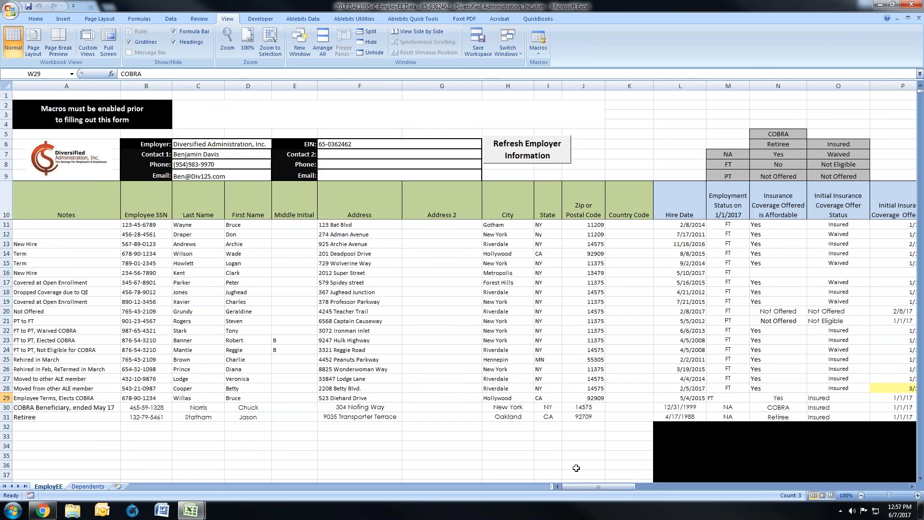
{"action": "left_click", "coordinate": [6, 407]}
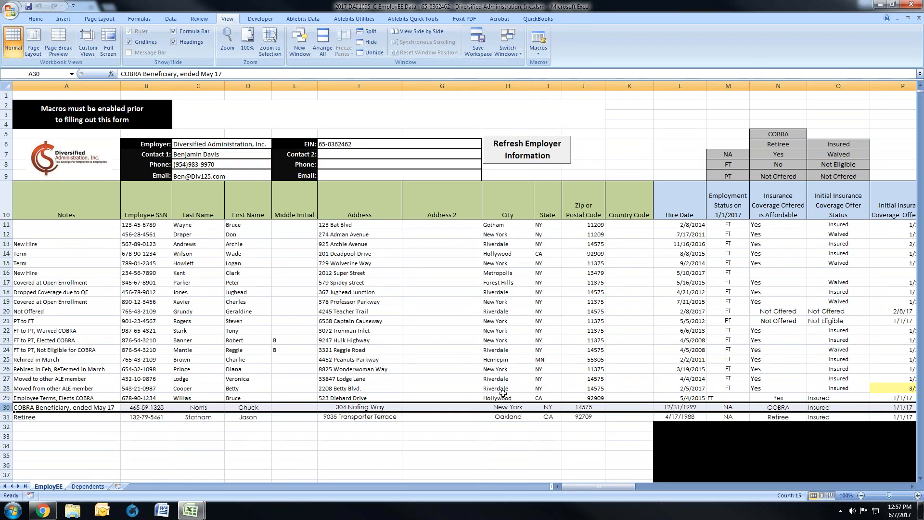
{"action": "left_click", "coordinate": [688, 408]}
{"action": "left_click_drag", "start_coordinate": [630, 488], "coordinate": [635, 487]}
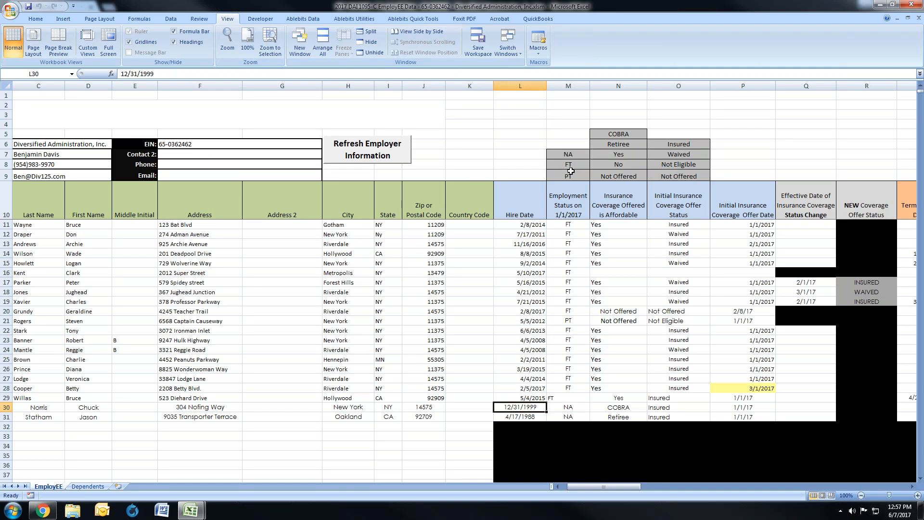
{"action": "left_click", "coordinate": [578, 408]}
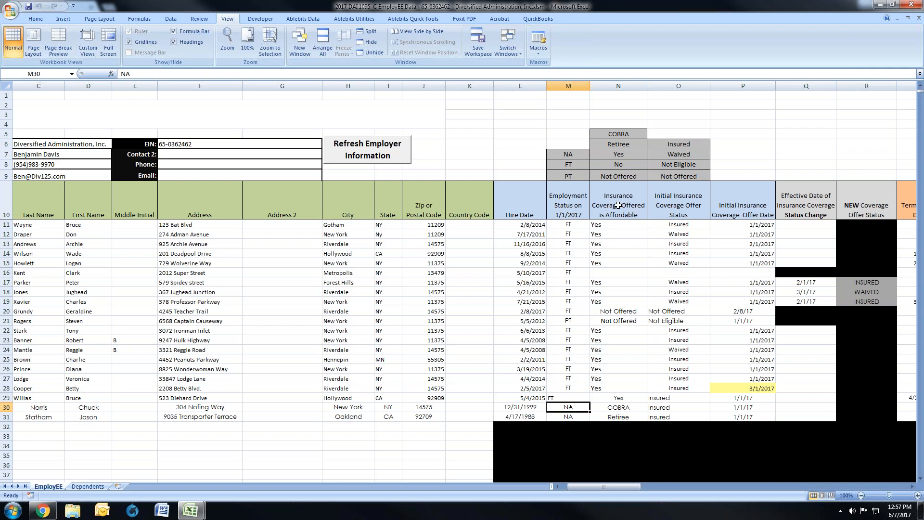
{"action": "left_click", "coordinate": [625, 406]}
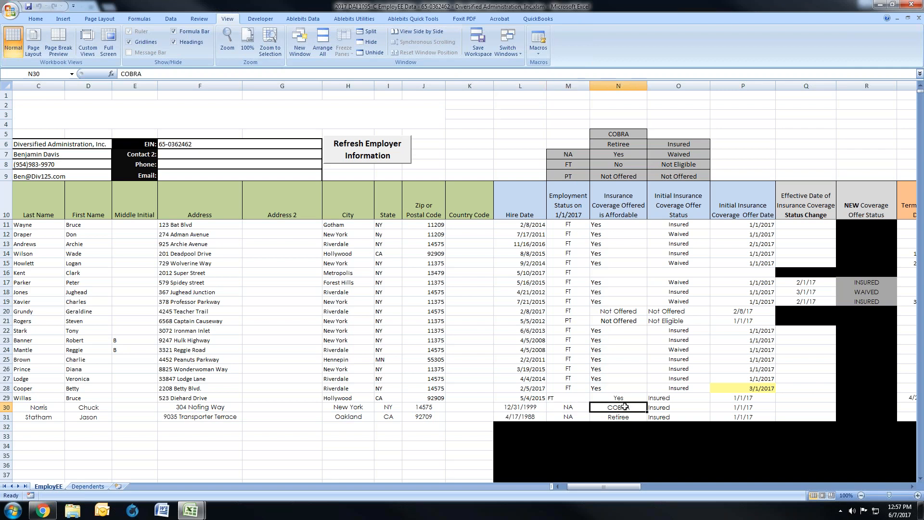
{"action": "left_click_drag", "start_coordinate": [624, 407], "coordinate": [722, 409]}
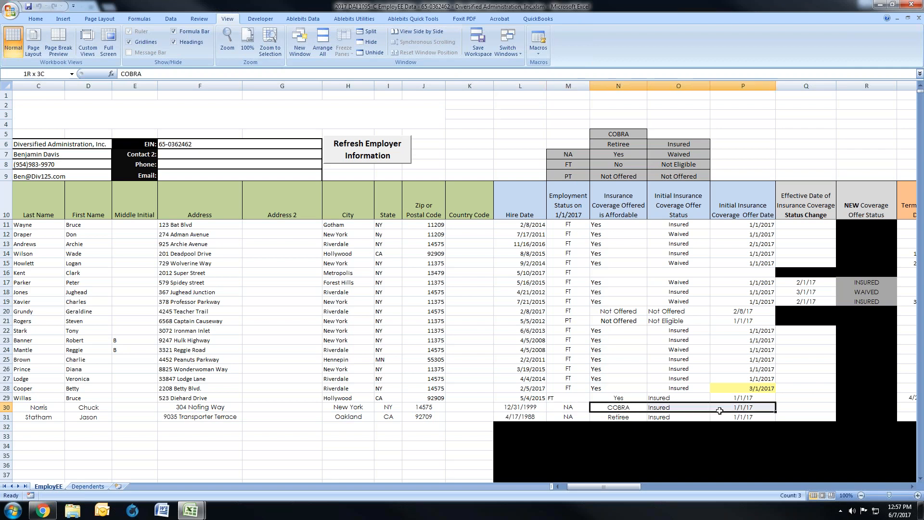
{"action": "left_click_drag", "start_coordinate": [634, 489], "coordinate": [645, 488]}
{"action": "left_click", "coordinate": [735, 408]}
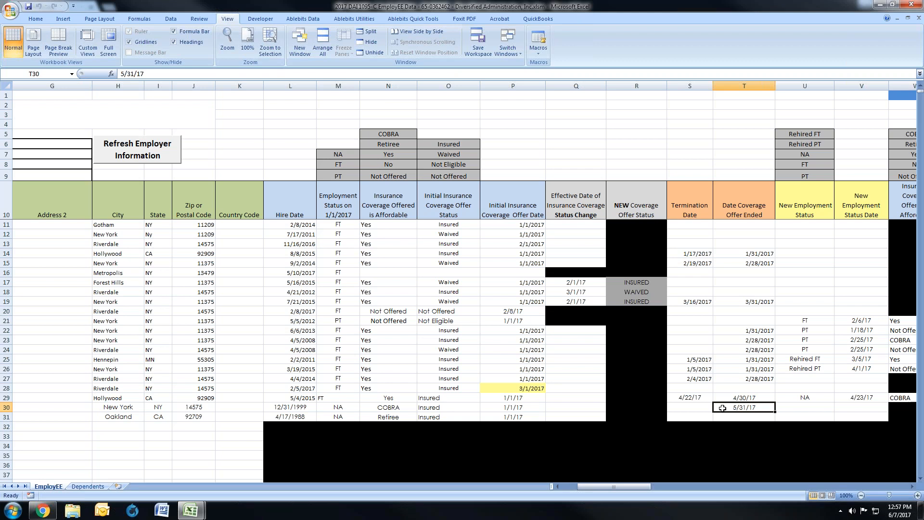
Step: Examine row 31, the retiree, checking the hire date, Employment Status on 1/1/2017 and Insurance Coverage Offered is Affordable entry
{"action": "left_click_drag", "start_coordinate": [611, 486], "coordinate": [593, 485]}
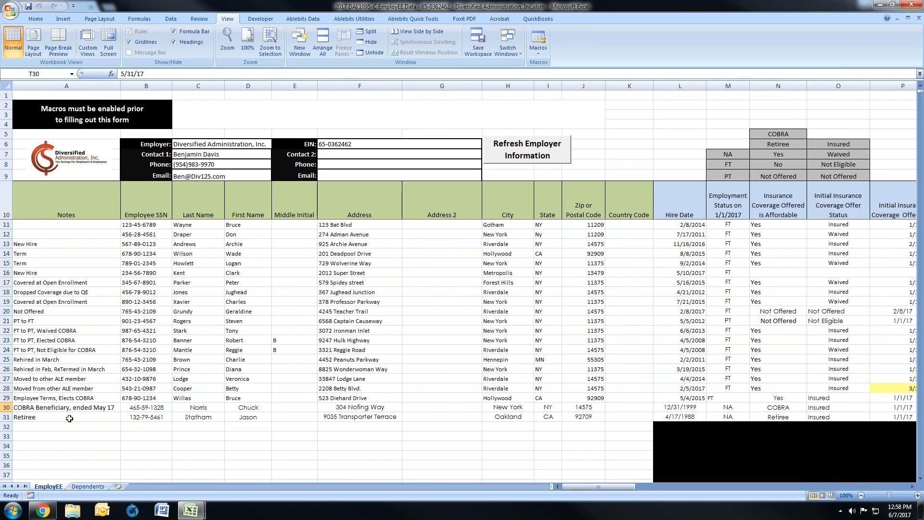
{"action": "left_click", "coordinate": [7, 417]}
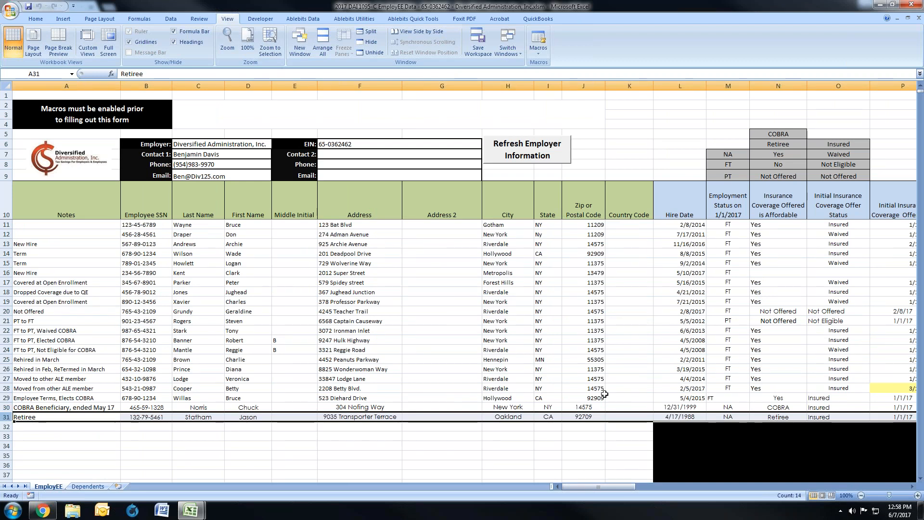
{"action": "left_click", "coordinate": [664, 416]}
{"action": "left_click_drag", "start_coordinate": [607, 487], "coordinate": [611, 489]}
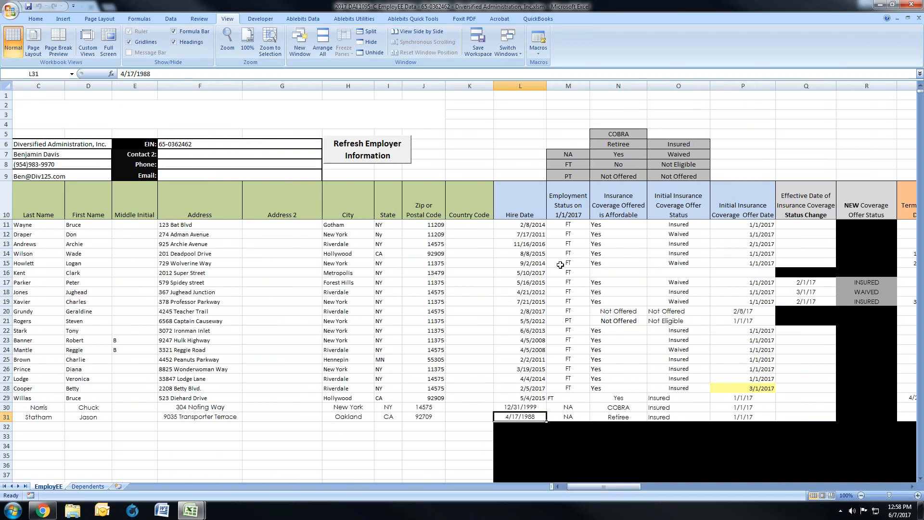
{"action": "left_click", "coordinate": [567, 417]}
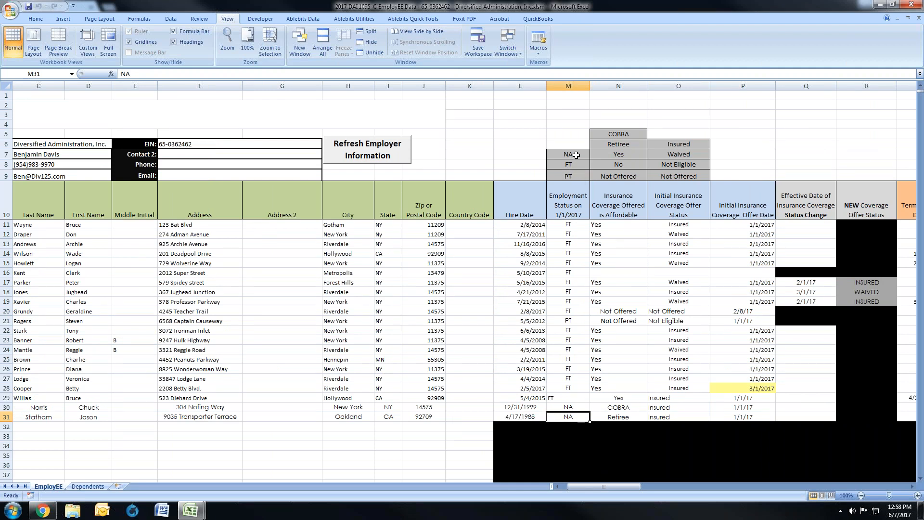
{"action": "left_click", "coordinate": [618, 419]}
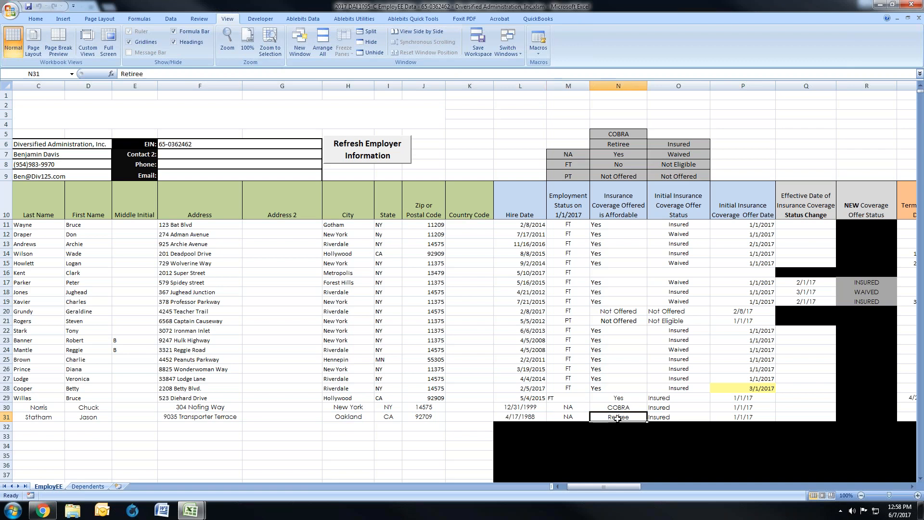
Step: Compare the Insurance Coverage Offered is Affordable entries of the COBRA beneficiary in row 30 and the retiree in row 31
{"action": "left_click", "coordinate": [618, 408]}
{"action": "left_click", "coordinate": [618, 418]}
{"action": "left_click", "coordinate": [618, 409]}
{"action": "left_click", "coordinate": [618, 417]}
{"action": "left_click", "coordinate": [618, 407]}
{"action": "left_click", "coordinate": [619, 416]}
{"action": "left_click", "coordinate": [619, 407]}
{"action": "left_click", "coordinate": [619, 416]}
{"action": "left_click", "coordinate": [620, 408]}
{"action": "left_click", "coordinate": [620, 416]}
{"action": "left_click", "coordinate": [621, 408]}
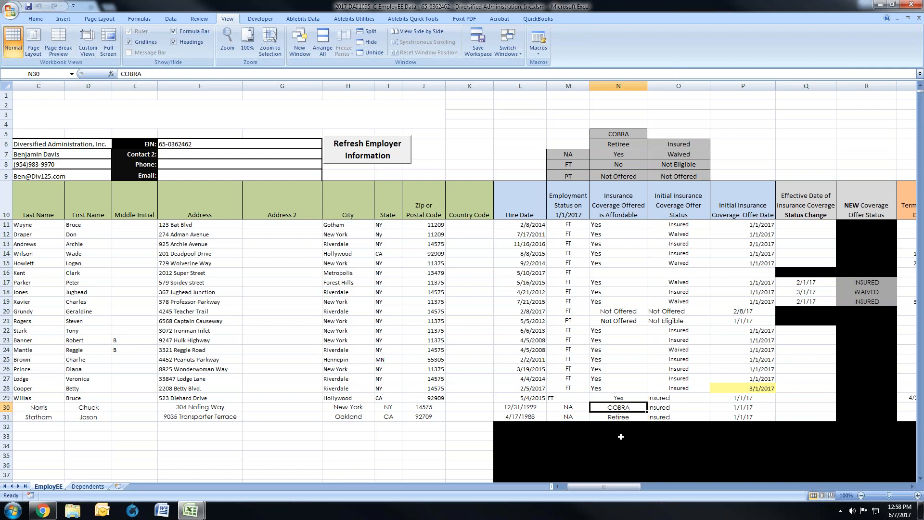
{"action": "left_click", "coordinate": [622, 417]}
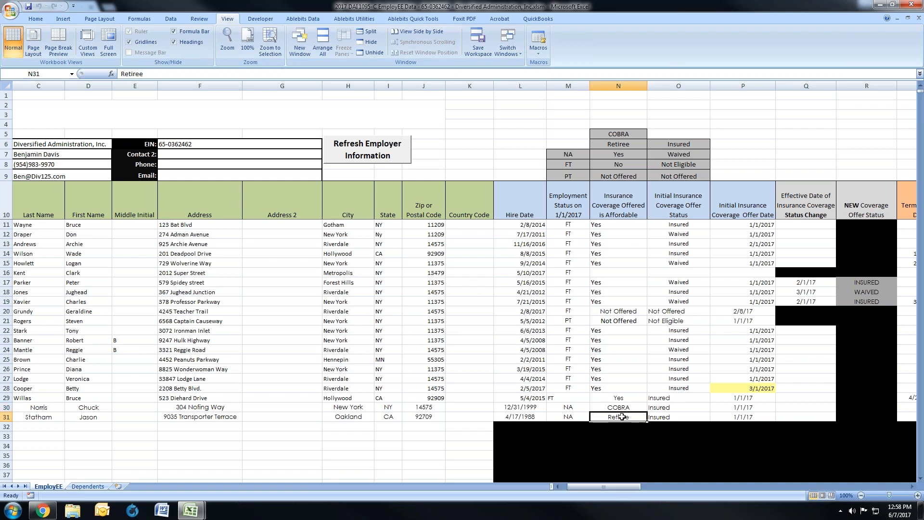
Step: Check row 31's initial coverage offer status and date, along with its Termination Date and Date Coverage Offer Ended fields
{"action": "left_click_drag", "start_coordinate": [622, 417], "coordinate": [663, 417]}
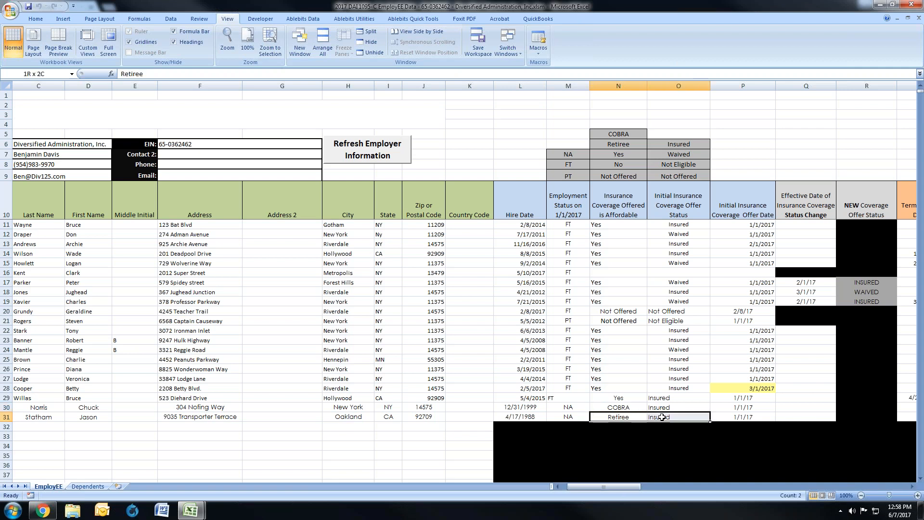
{"action": "left_click", "coordinate": [674, 417]}
{"action": "left_click_drag", "start_coordinate": [699, 413], "coordinate": [718, 416]}
{"action": "left_click_drag", "start_coordinate": [626, 486], "coordinate": [637, 485]}
{"action": "left_click_drag", "start_coordinate": [619, 417], "coordinate": [649, 421]}
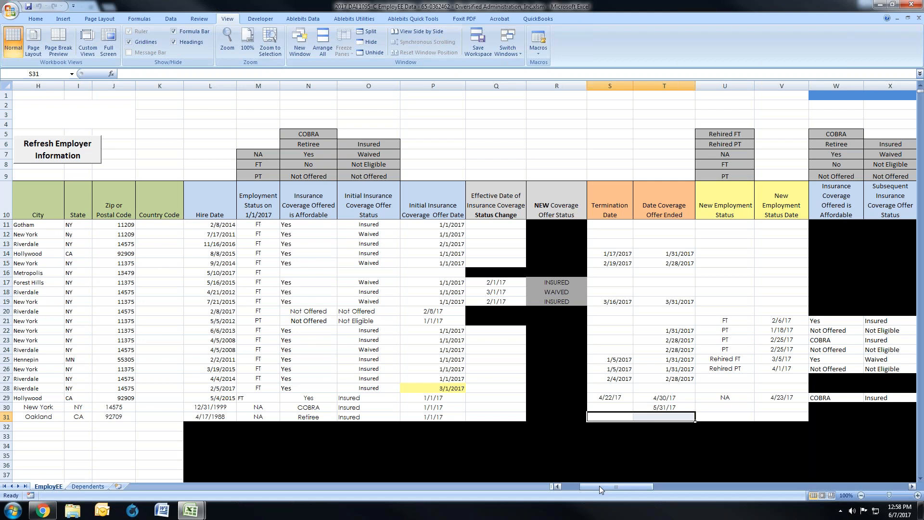
{"action": "left_click_drag", "start_coordinate": [599, 486], "coordinate": [576, 486]}
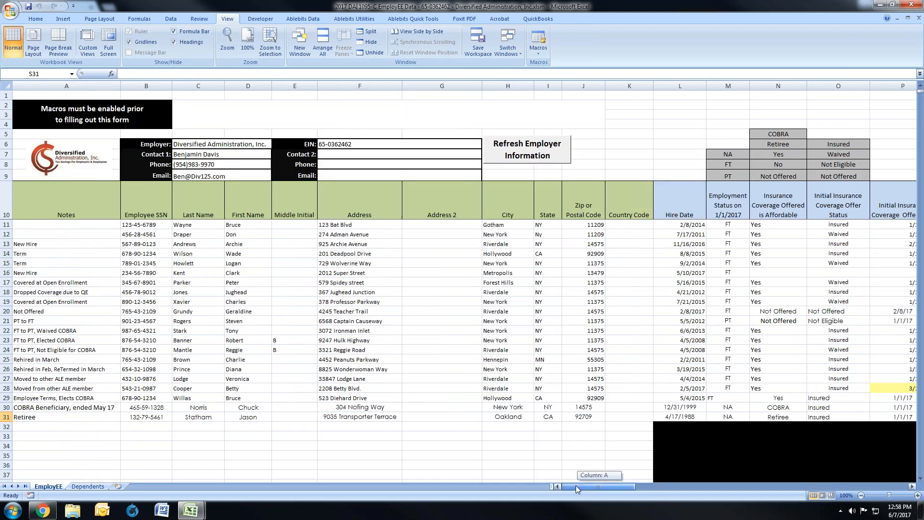